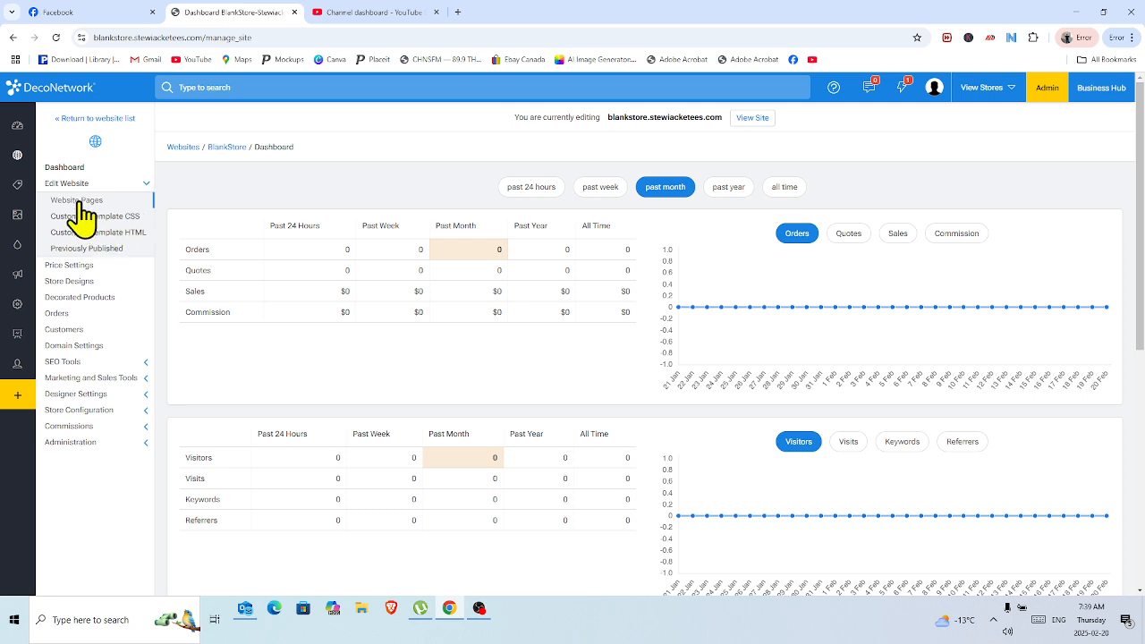
# Open the BlankStore website's Home page in the website page editor
pyautogui.click(78, 202)
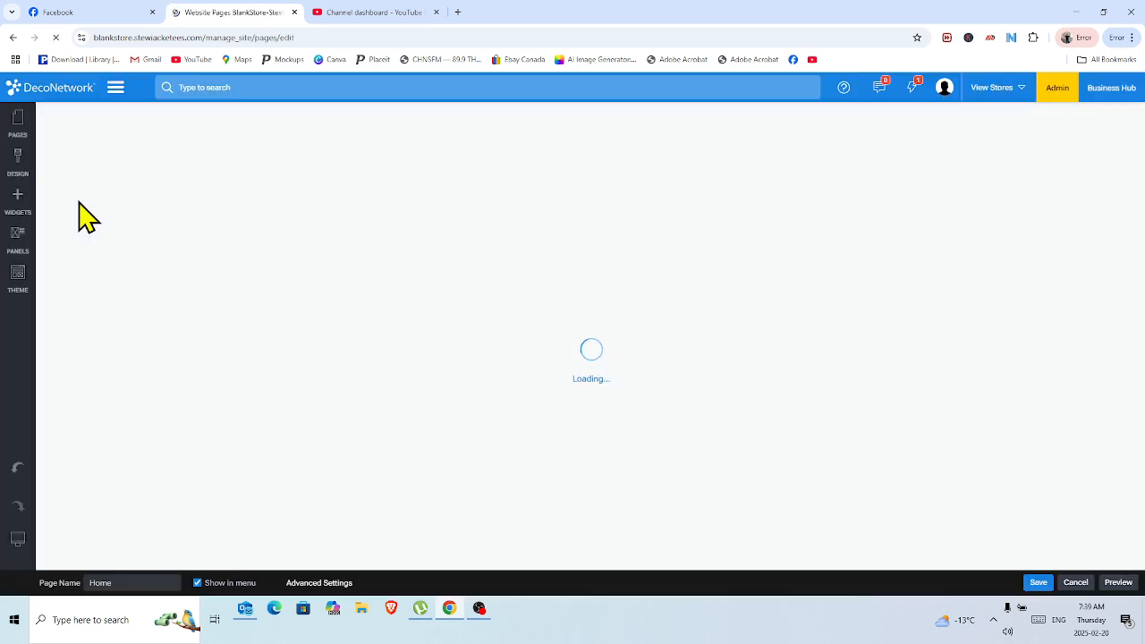
pyautogui.click(18, 159)
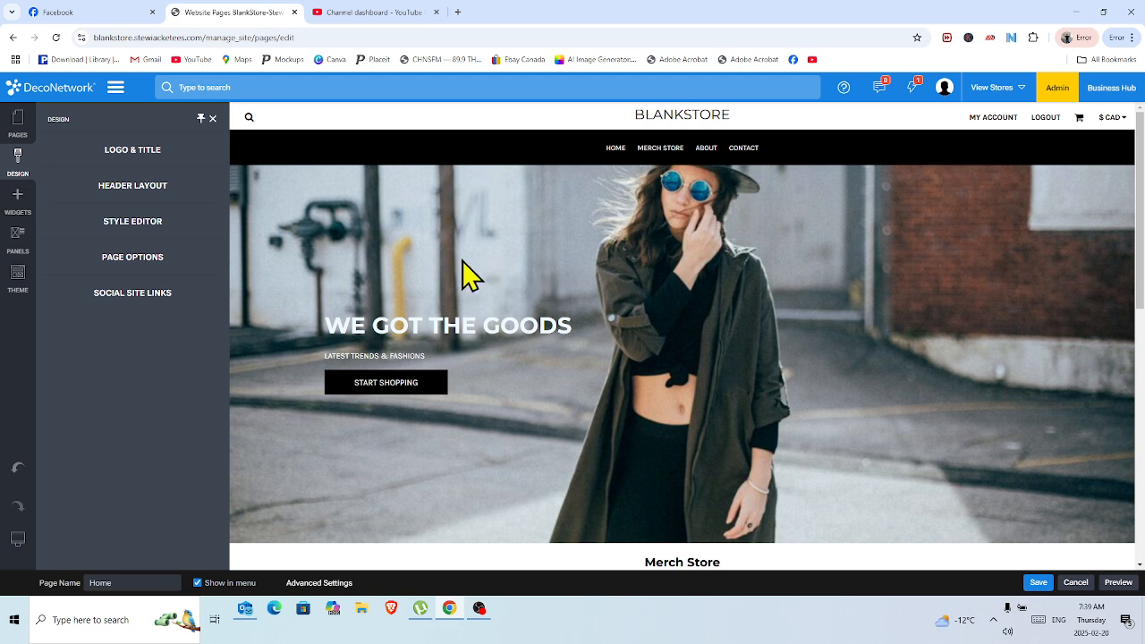
pyautogui.click(212, 119)
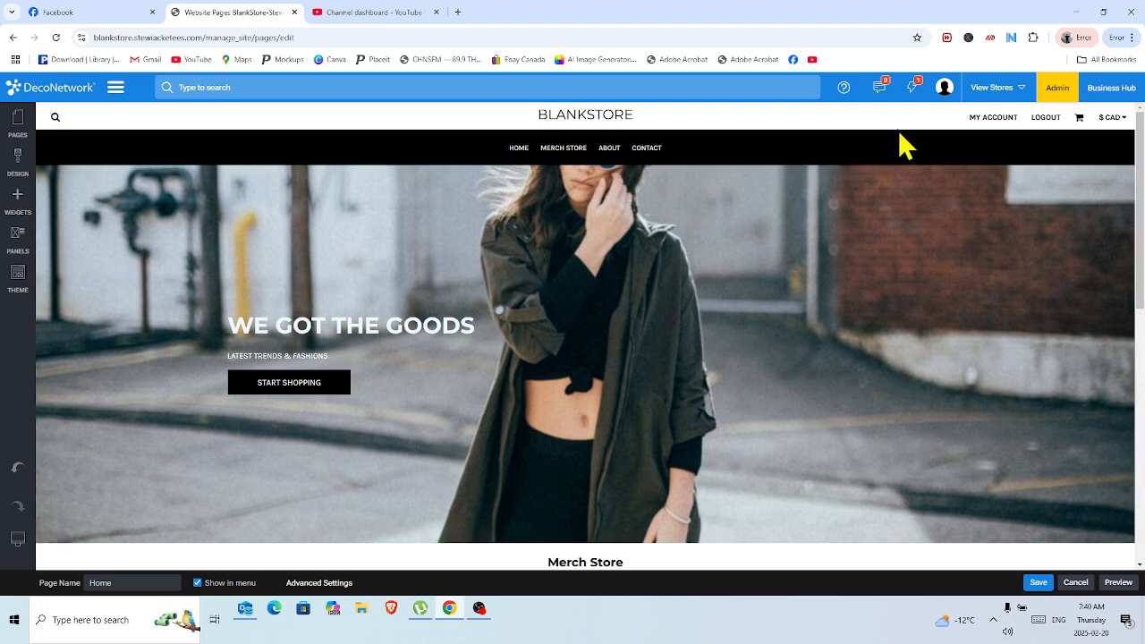
pyautogui.click(1024, 90)
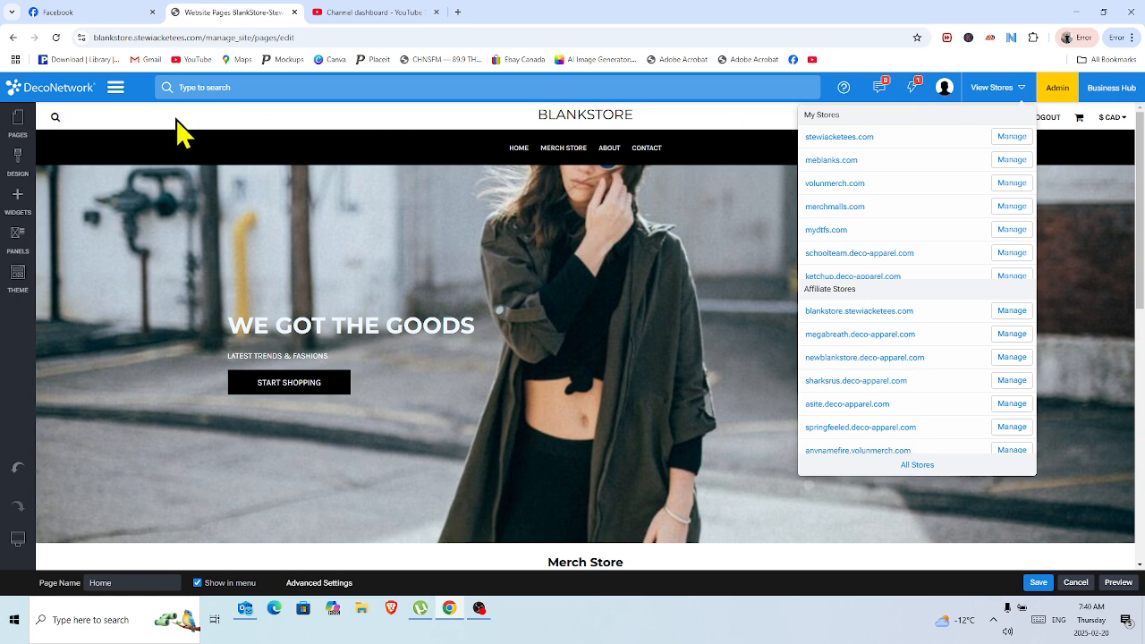
pyautogui.click(16, 130)
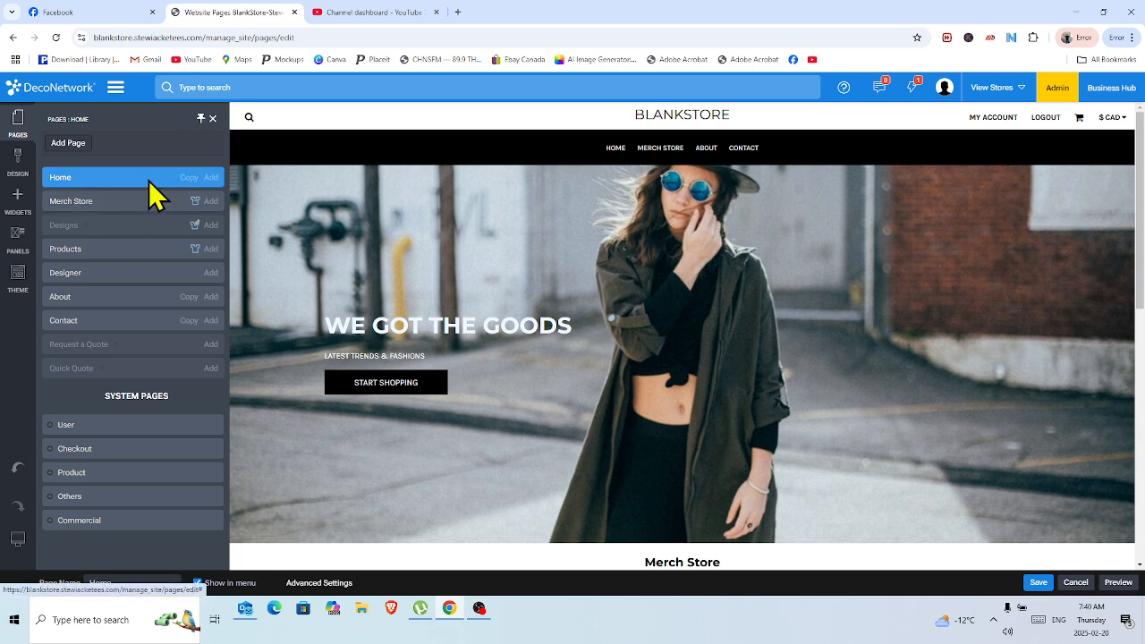
pyautogui.click(149, 180)
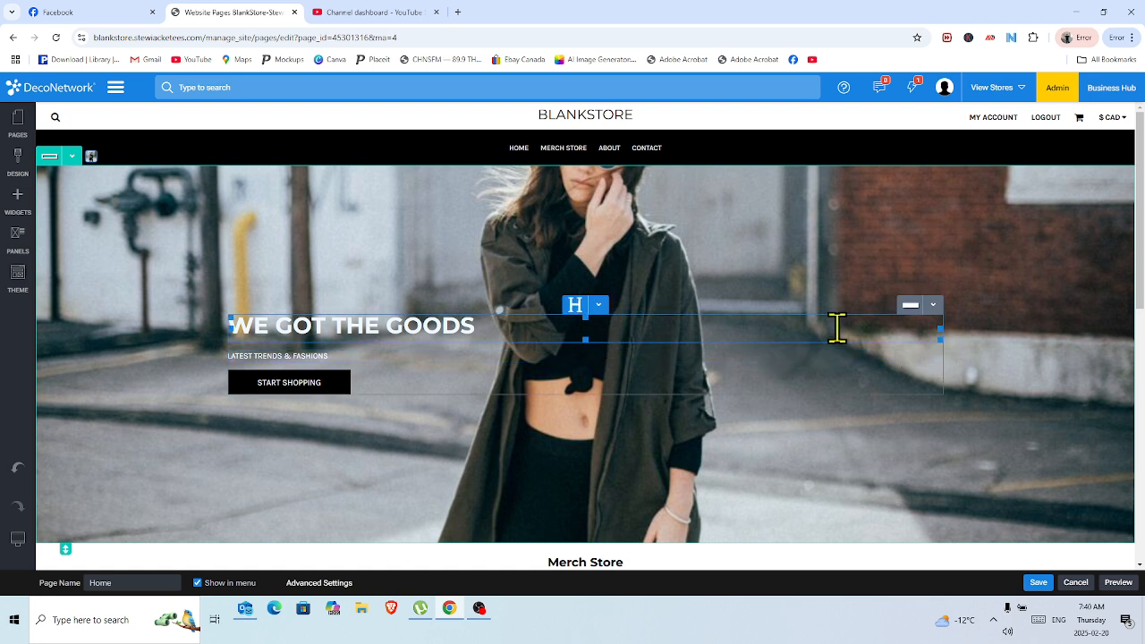
# Try to delete the column holding the "WE GOT THE GOODS" heading in the hero banner
pyautogui.click(933, 305)
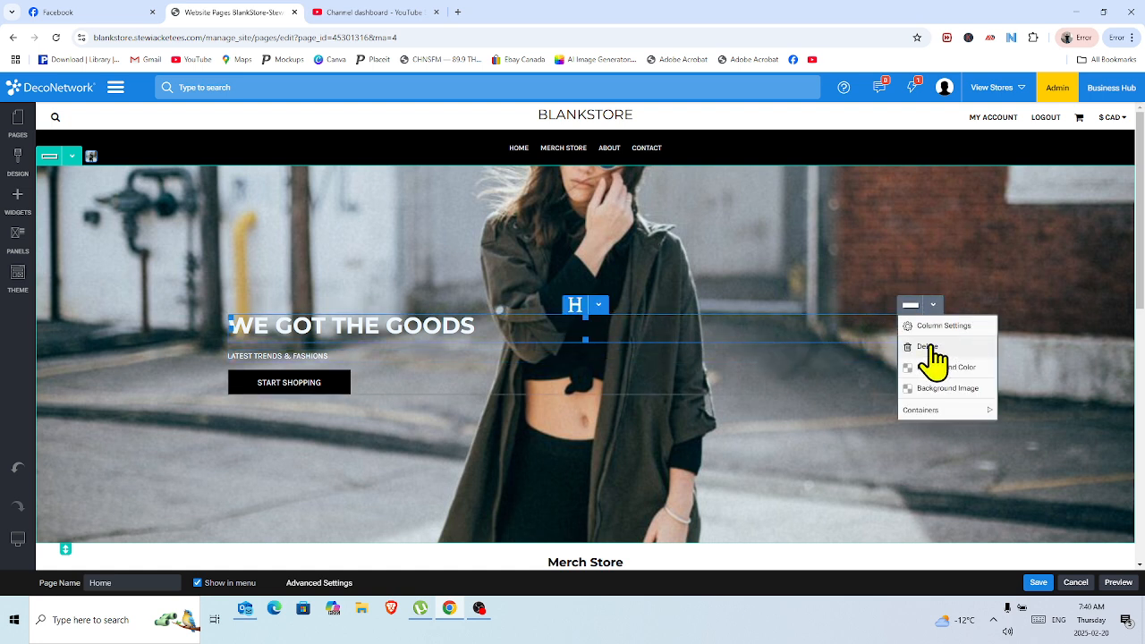
pyautogui.click(933, 348)
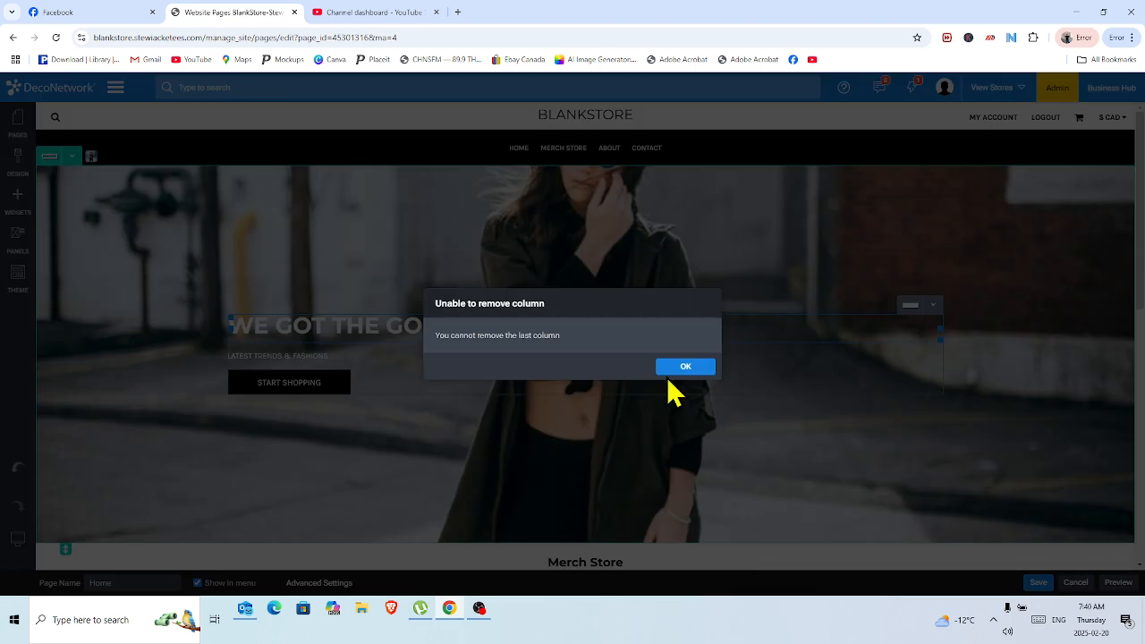
pyautogui.click(675, 372)
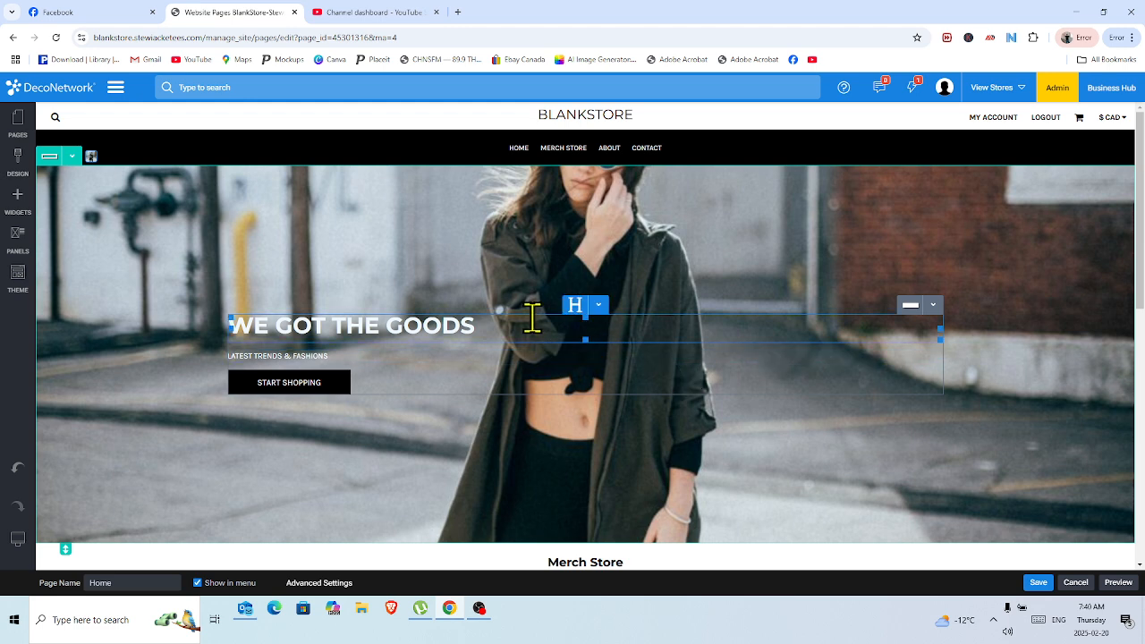
# Delete the "WE GOT THE GOODS" heading and the "LATEST TRENDS & FASHIONS" text from the hero banner
pyautogui.click(599, 306)
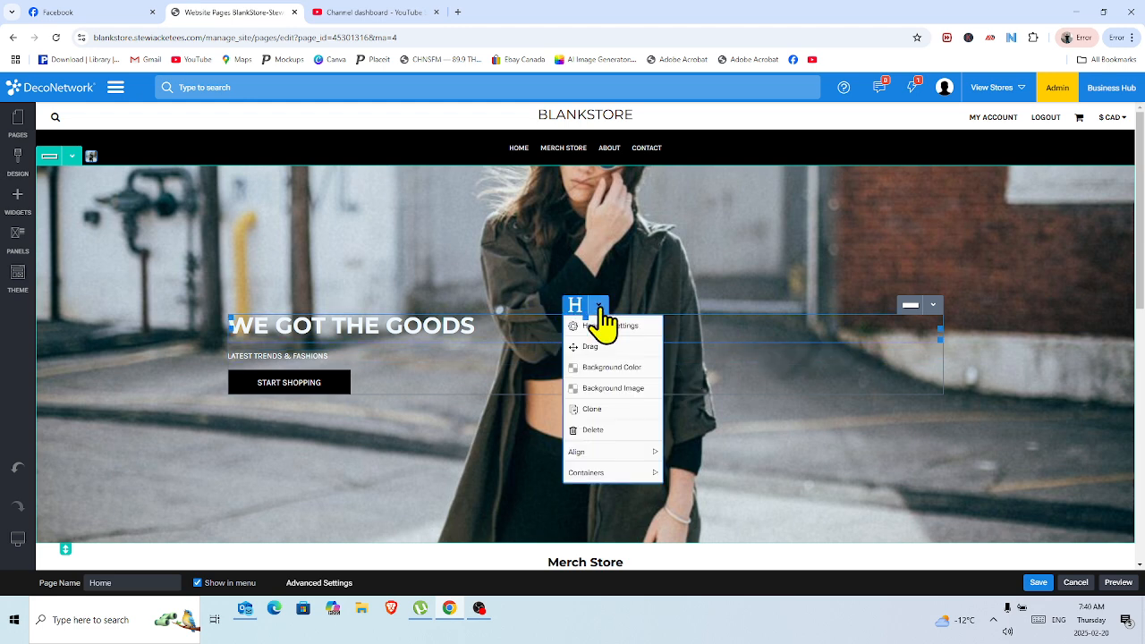
pyautogui.click(602, 431)
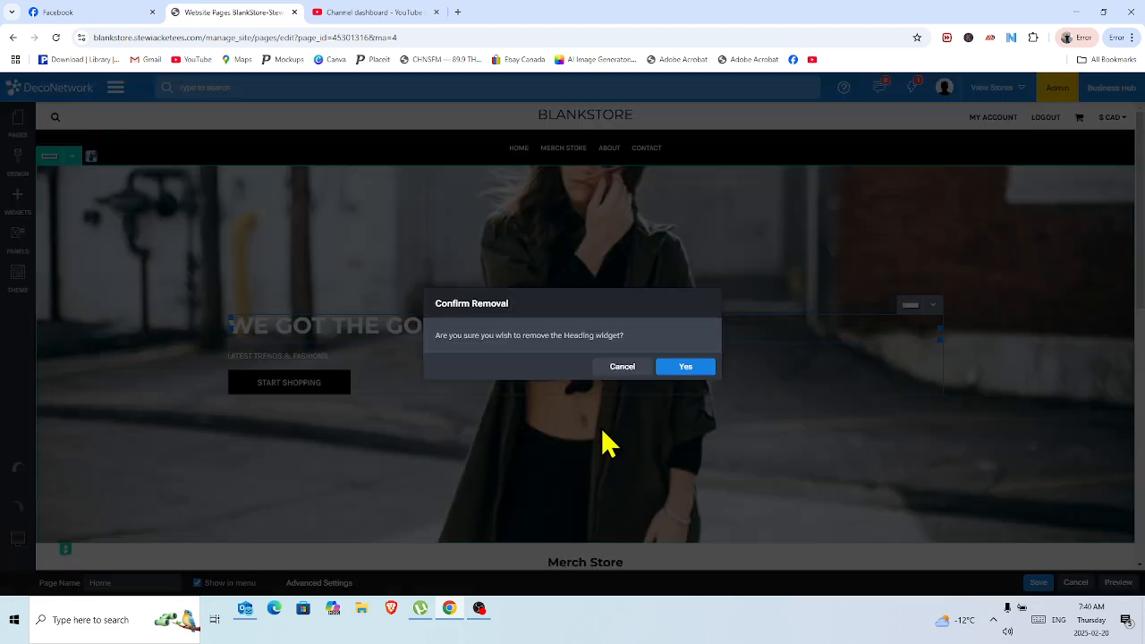
pyautogui.click(679, 369)
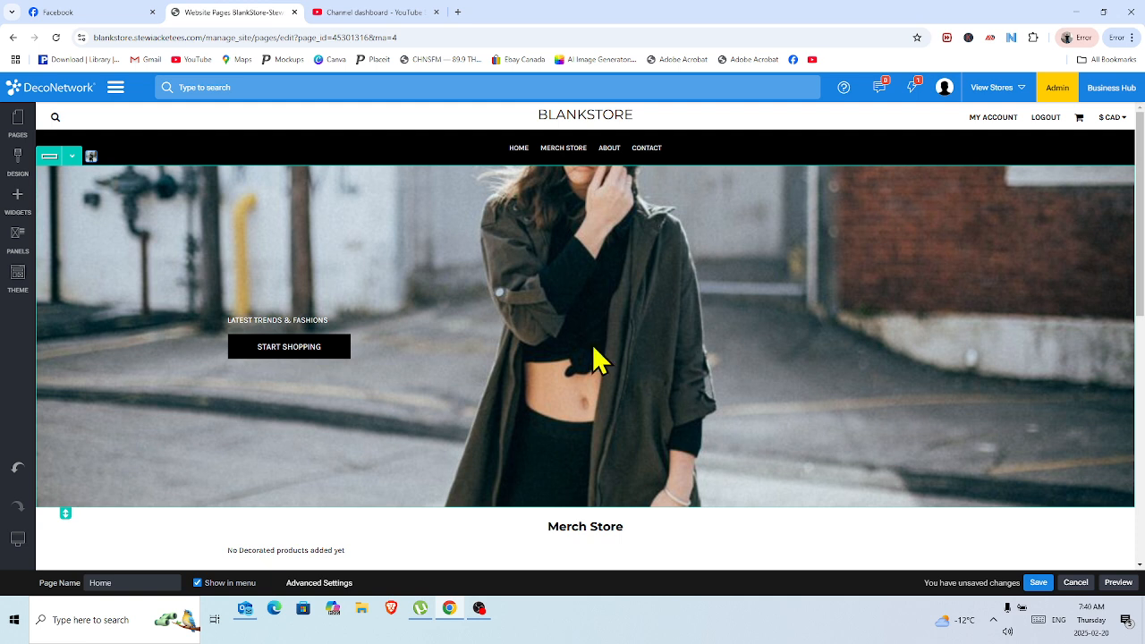
pyautogui.moveTo(556, 322)
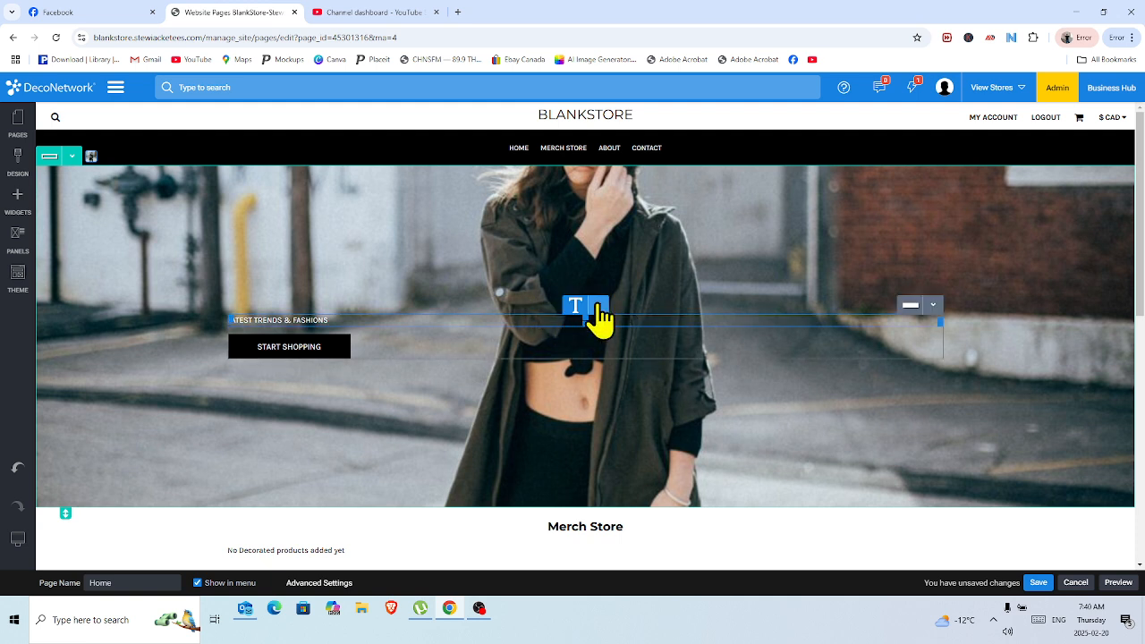
pyautogui.click(599, 315)
pyautogui.click(600, 431)
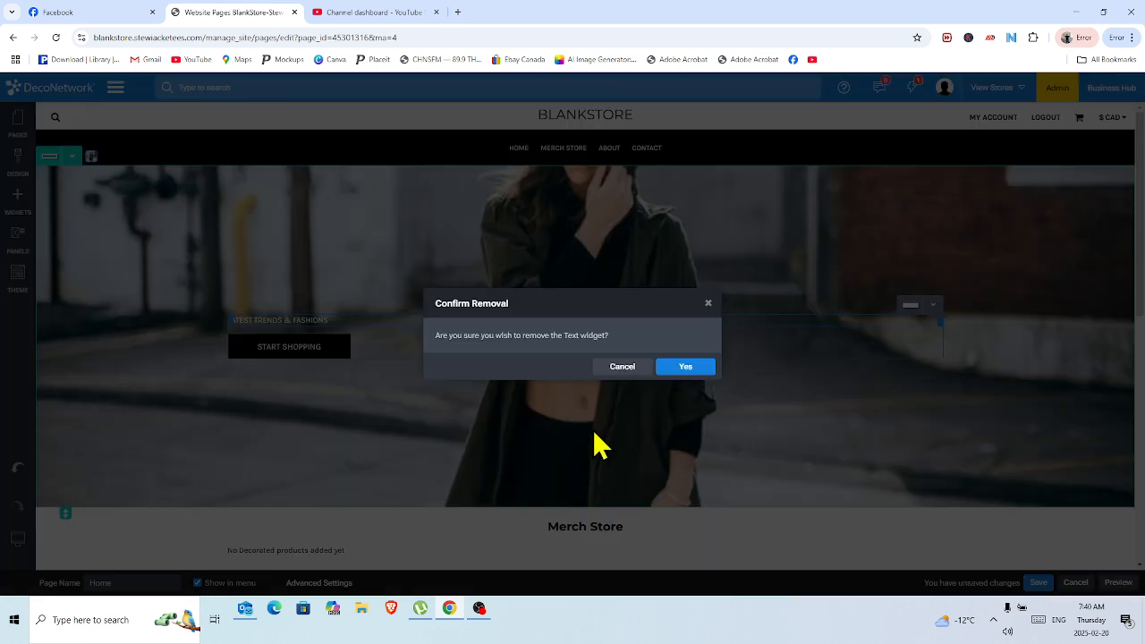
pyautogui.click(679, 369)
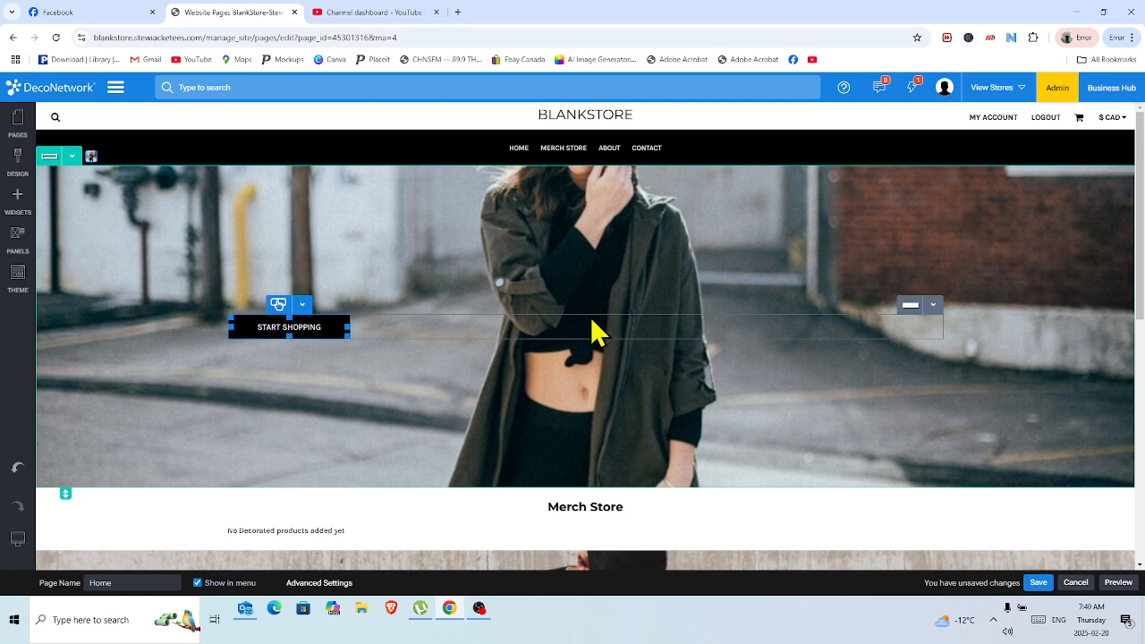
# Delete the "START SHOPPING" button widget from the hero banner
pyautogui.click(305, 304)
pyautogui.click(311, 429)
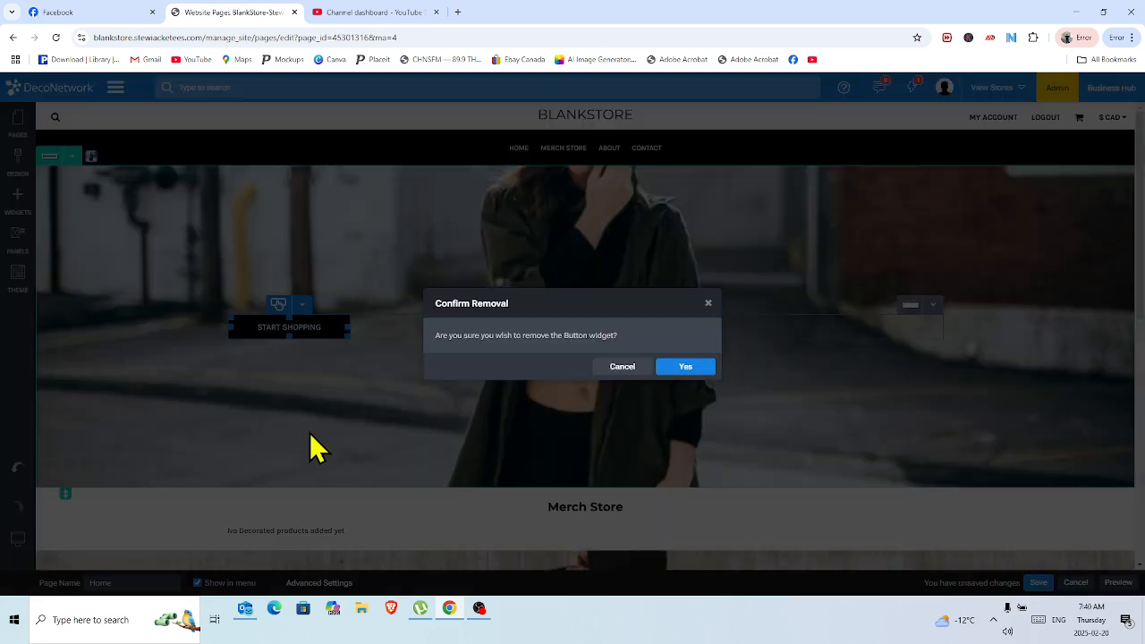
pyautogui.click(695, 367)
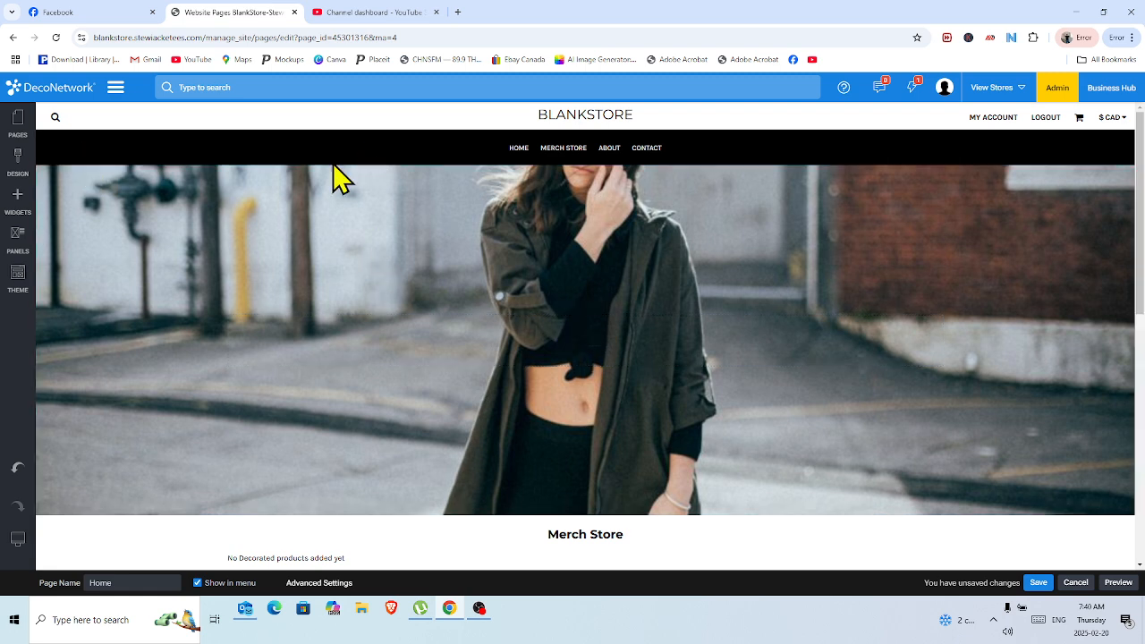
pyautogui.moveTo(179, 199)
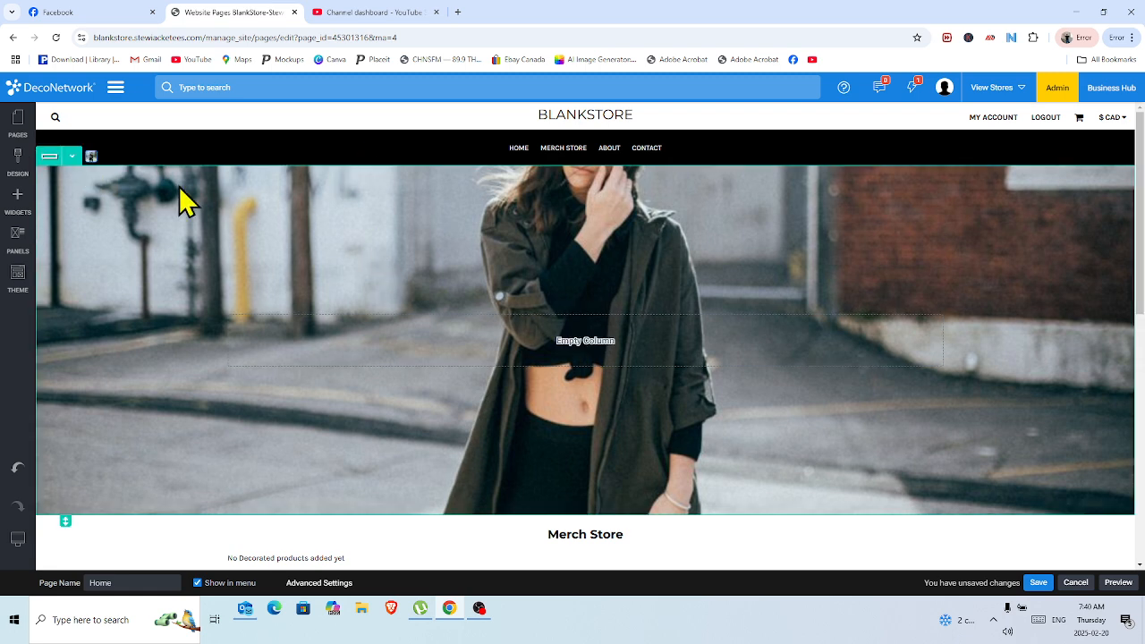
pyautogui.click(91, 157)
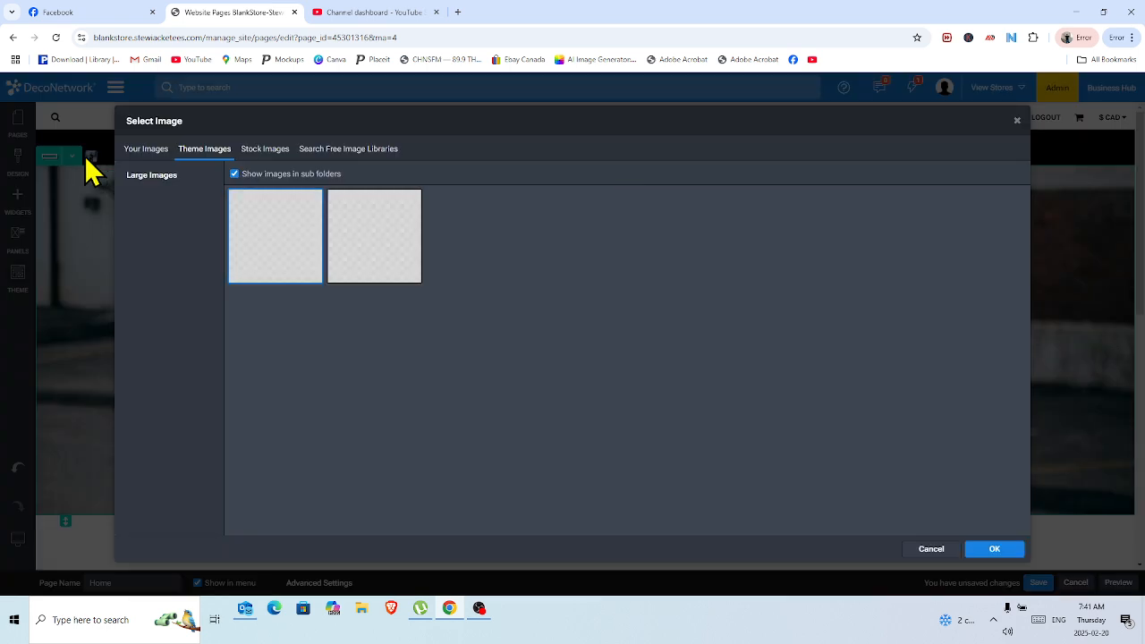
pyautogui.click(1017, 120)
# Delete the emptied hero banner row together with its background image
pyautogui.moveTo(62, 223)
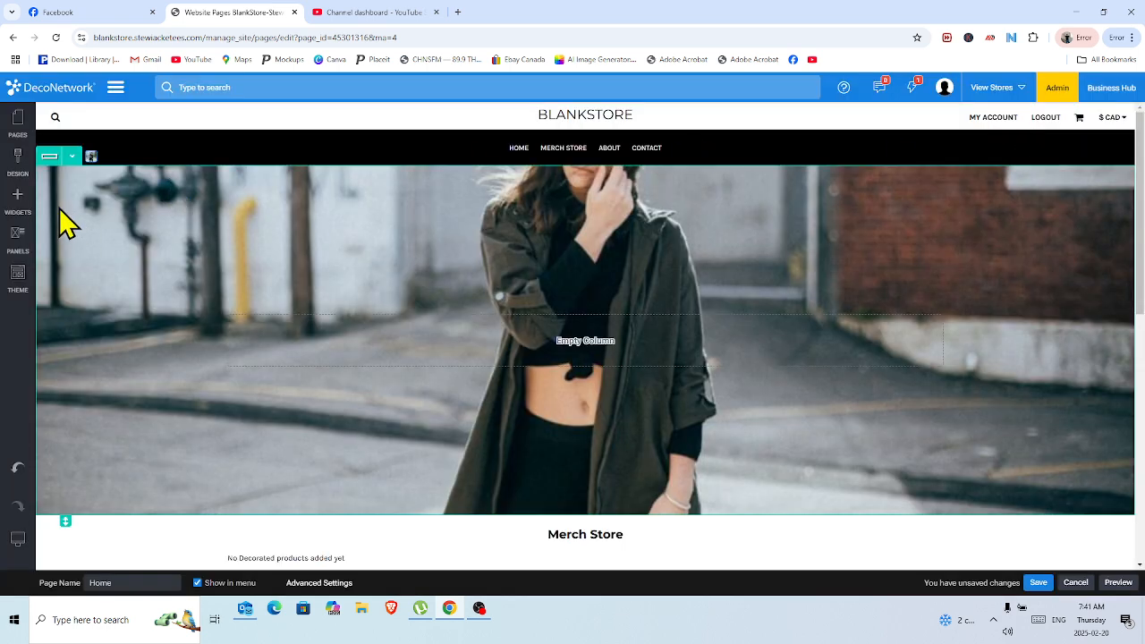
pyautogui.click(71, 156)
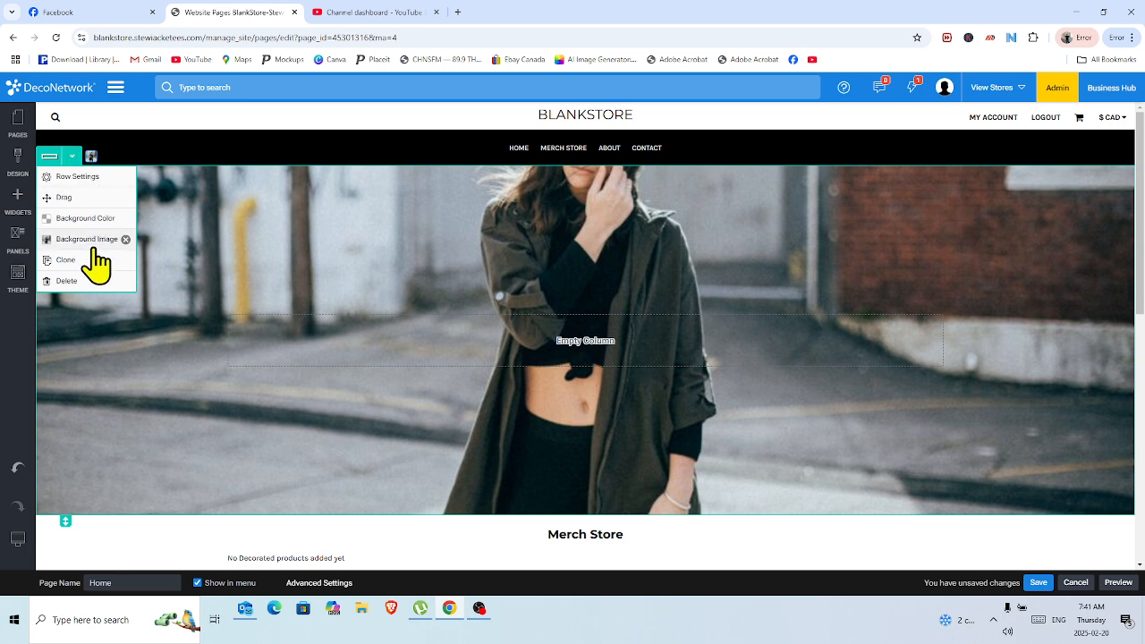
pyautogui.click(85, 281)
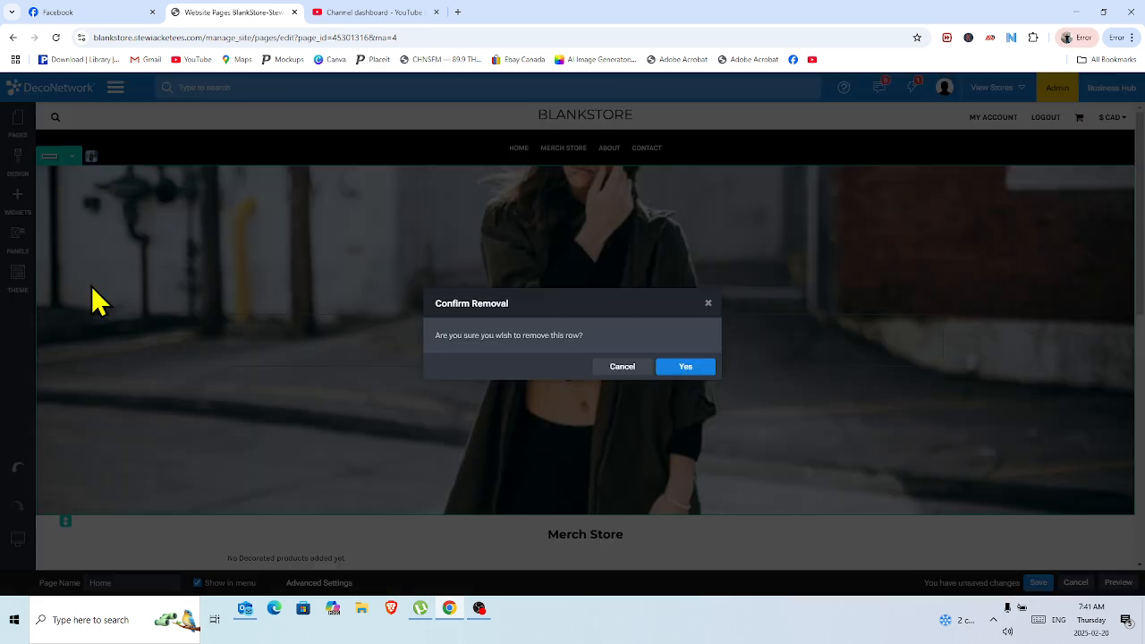
pyautogui.click(672, 368)
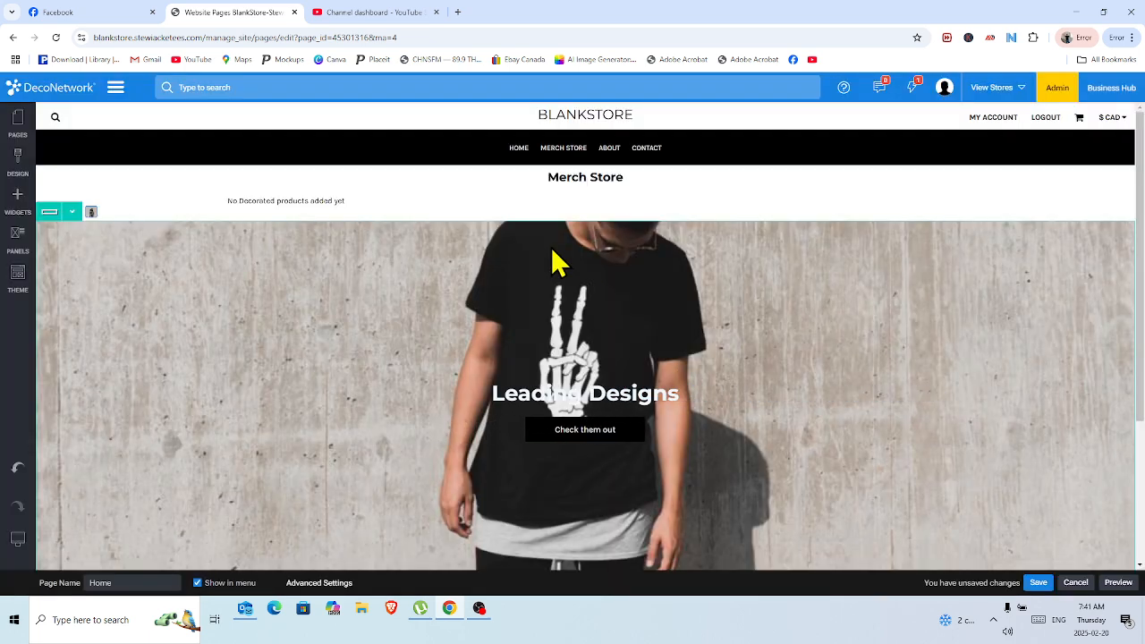
# Delete the "Merch Store" decorated product listing widget below the navigation bar
pyautogui.click(588, 179)
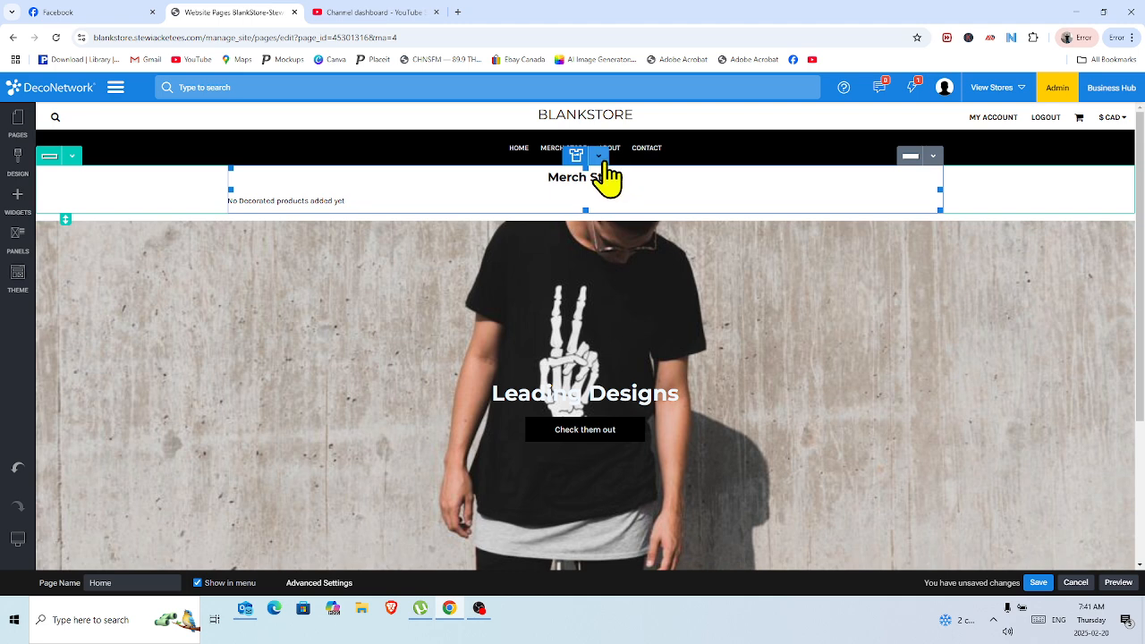
pyautogui.click(601, 161)
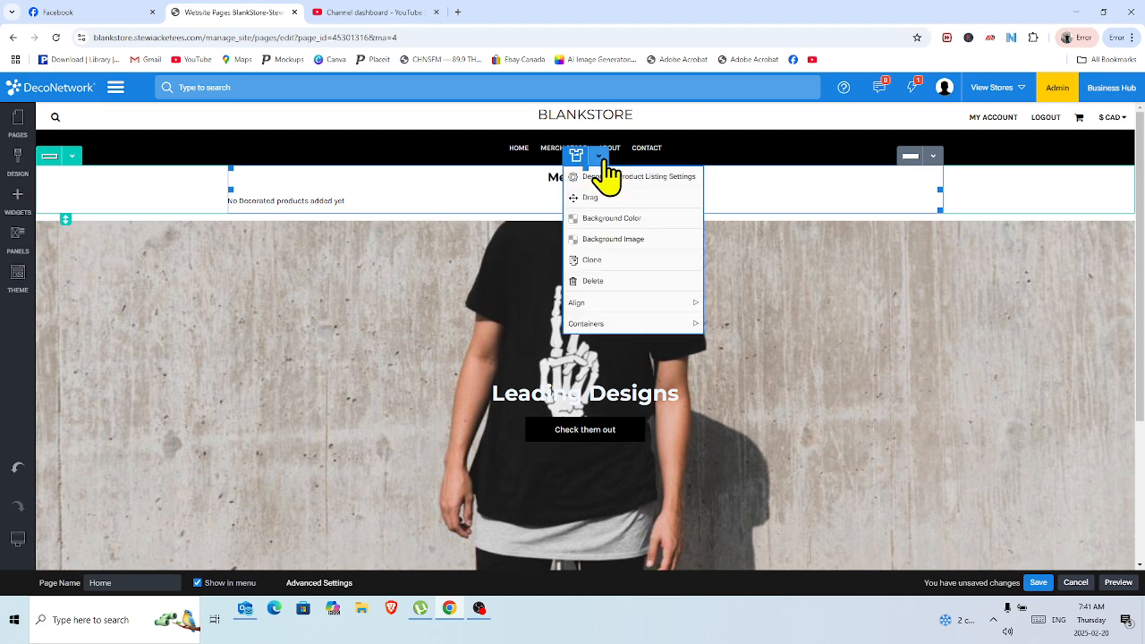
pyautogui.click(593, 281)
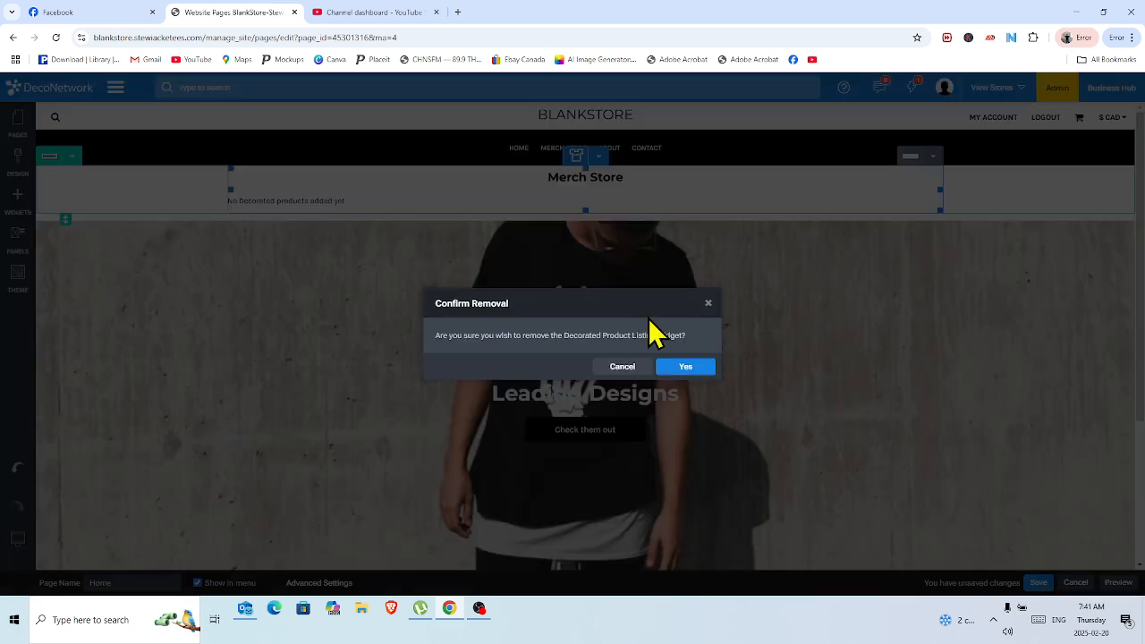
pyautogui.click(684, 367)
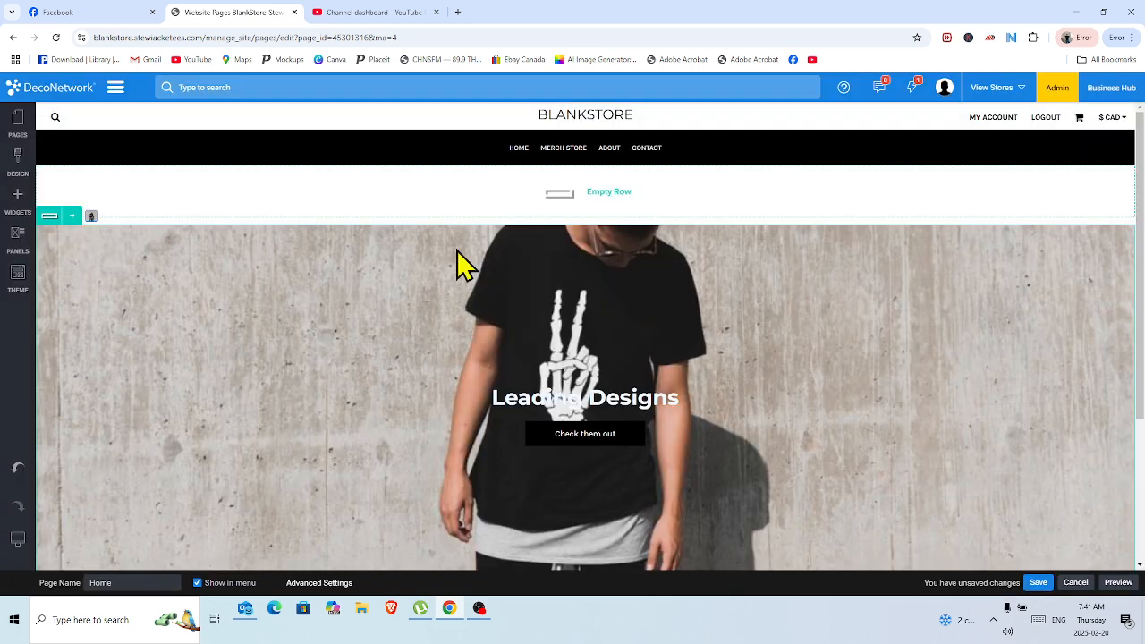
# Delete the "Leading Designs" row with the T-shirt background image from the Home page
pyautogui.click(71, 216)
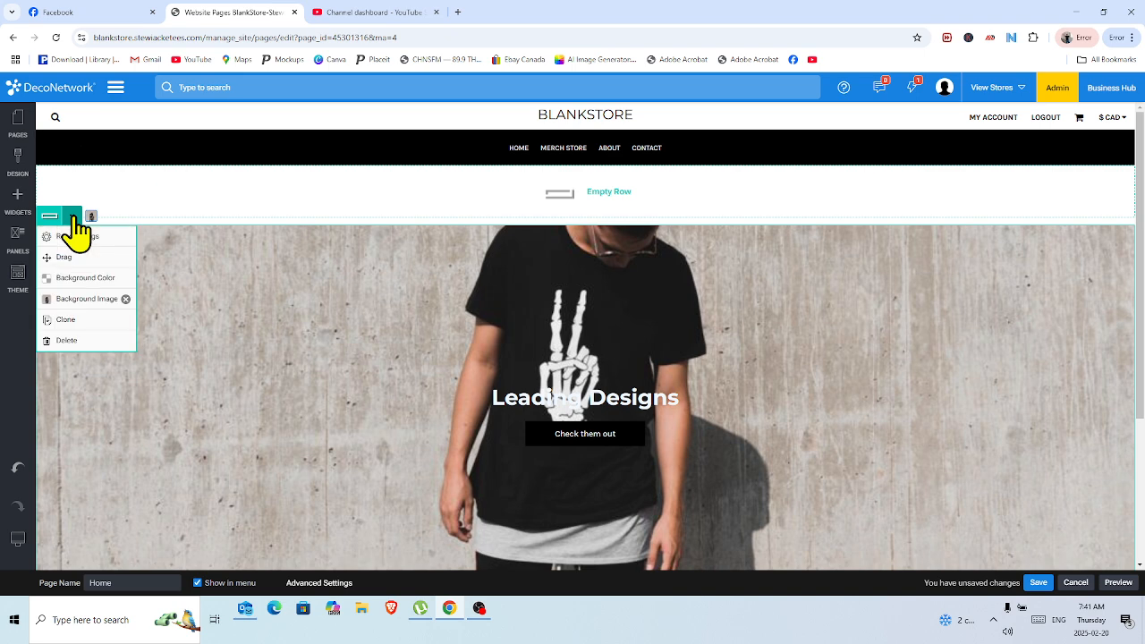
pyautogui.click(79, 340)
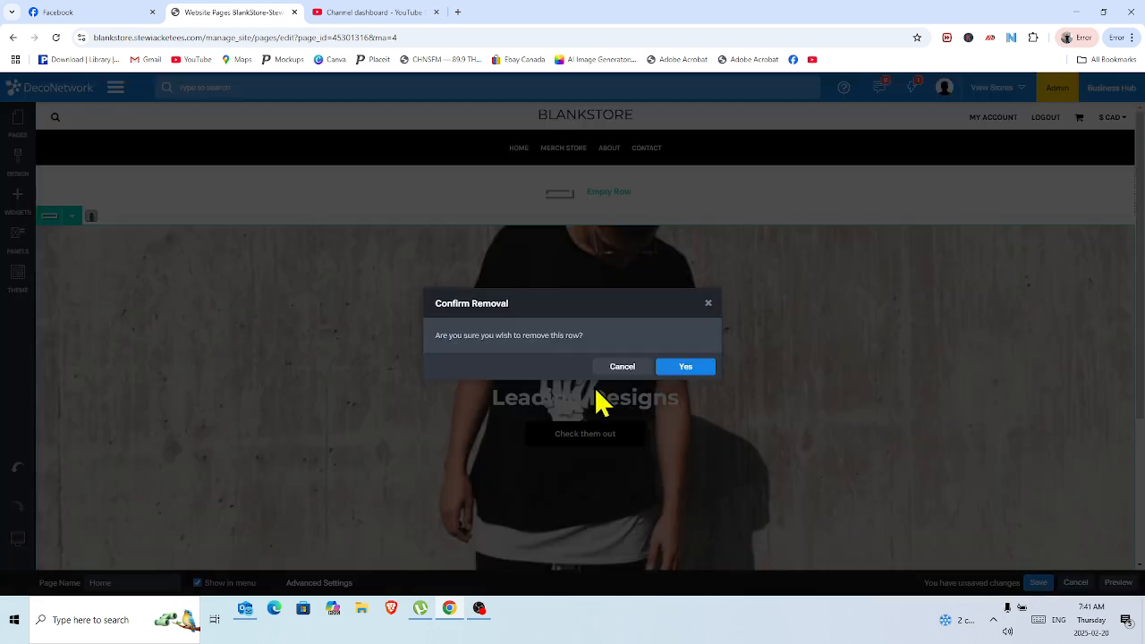
pyautogui.click(698, 376)
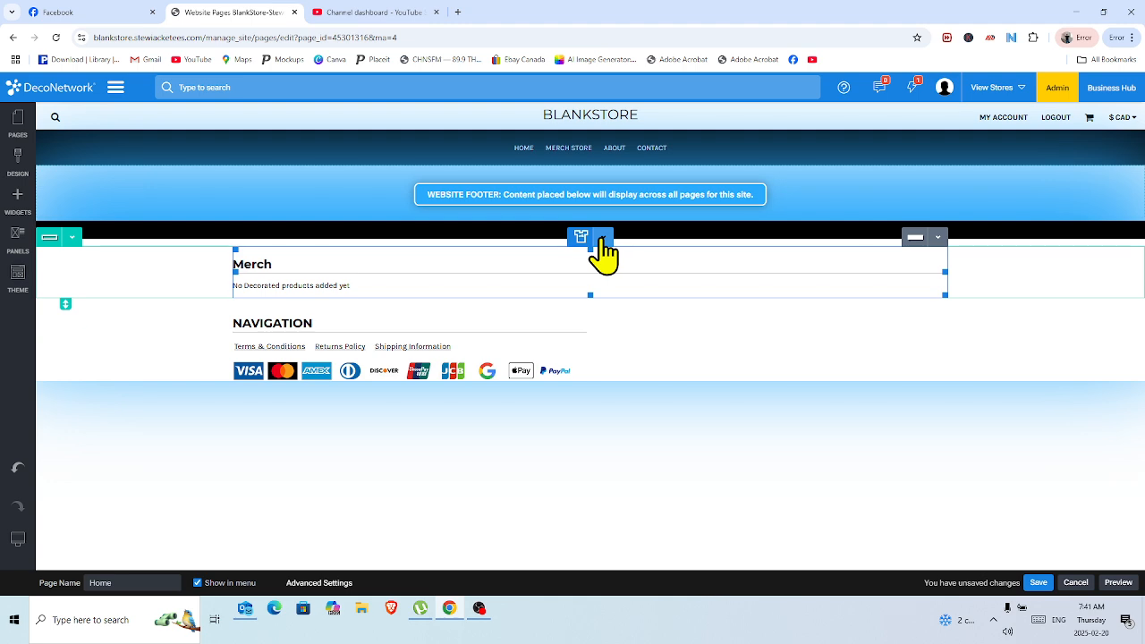
# Delete the "Merch" decorated product listing widget from the website footer
pyautogui.click(602, 238)
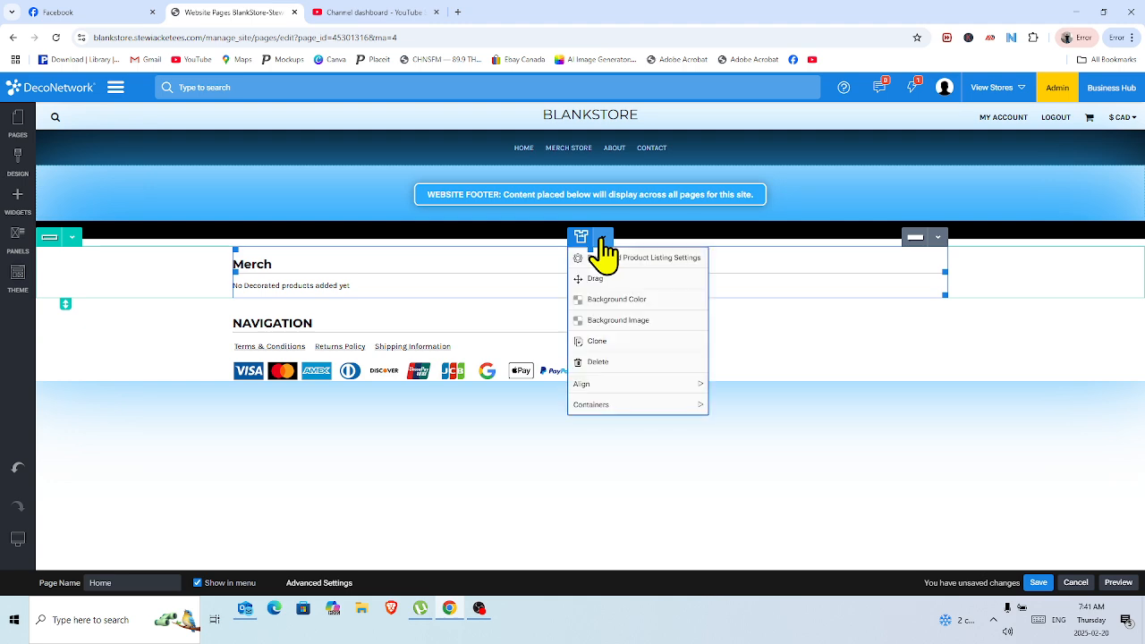
pyautogui.click(617, 362)
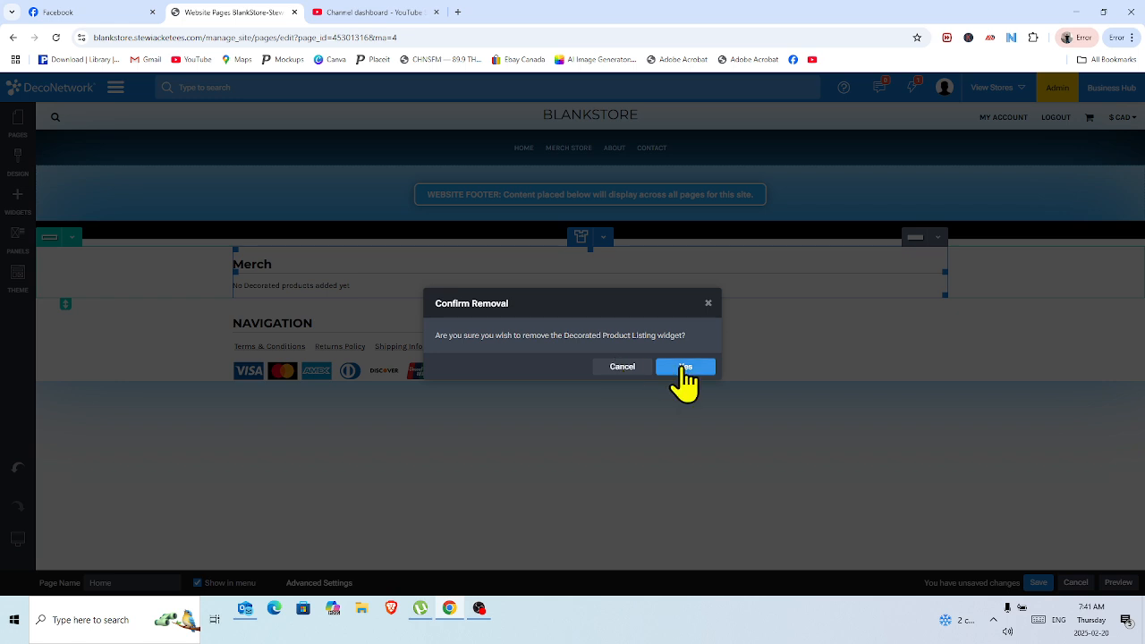
pyautogui.click(685, 368)
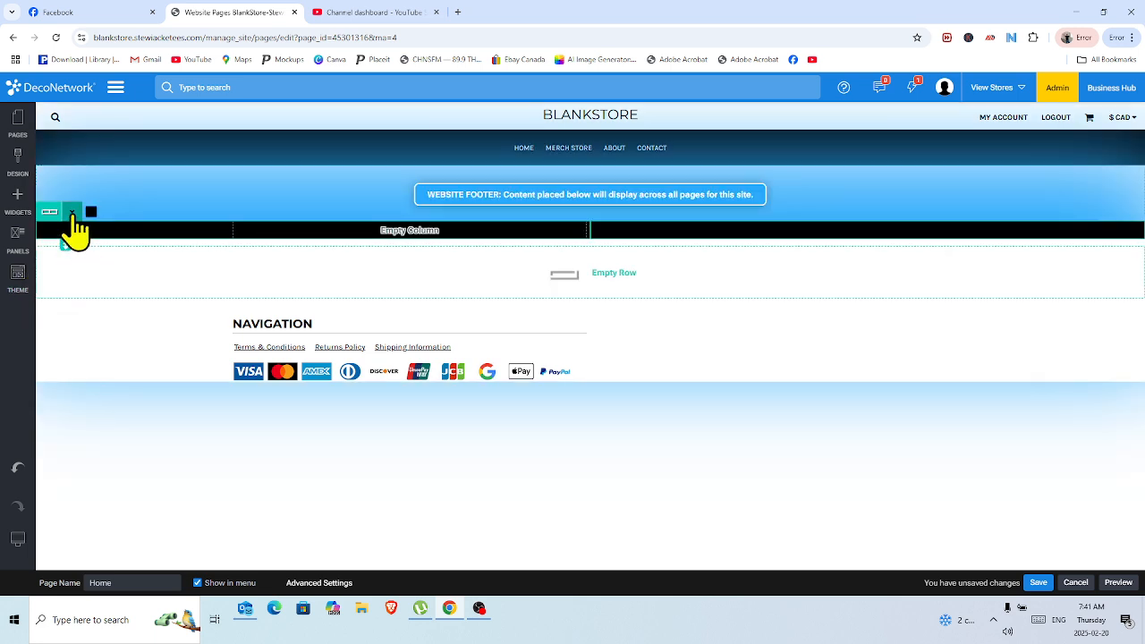
# Delete the black two-column row at the start of the website footer
pyautogui.click(72, 213)
pyautogui.click(75, 336)
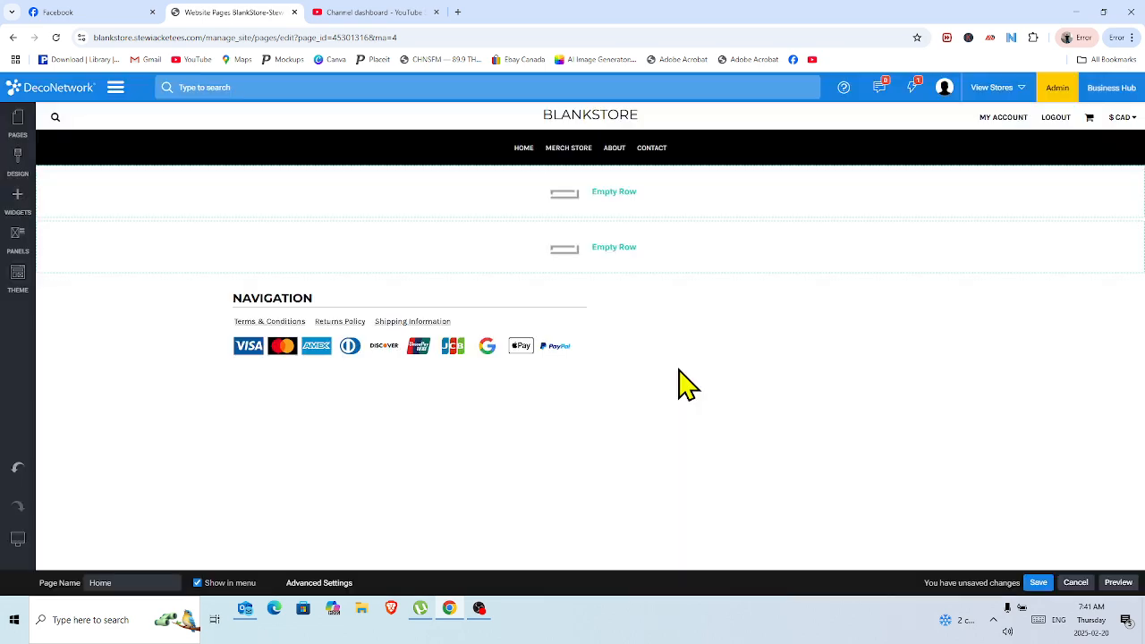
pyautogui.click(681, 368)
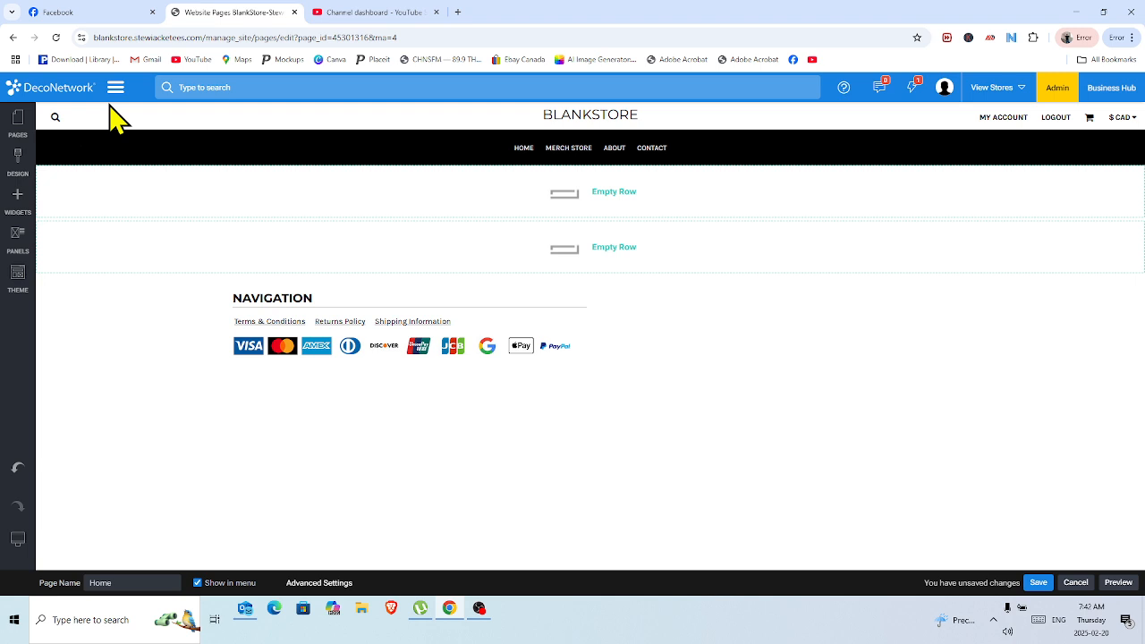
# Open the Merch Store page and delete the black two-column row at the start of its website footer
pyautogui.click(18, 128)
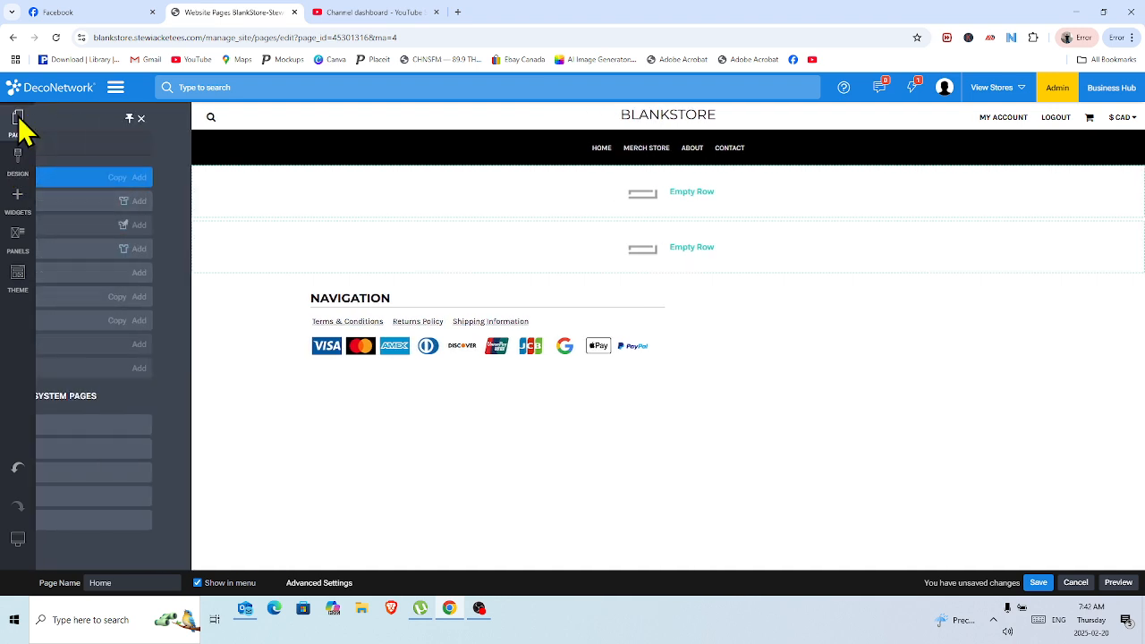
pyautogui.click(119, 205)
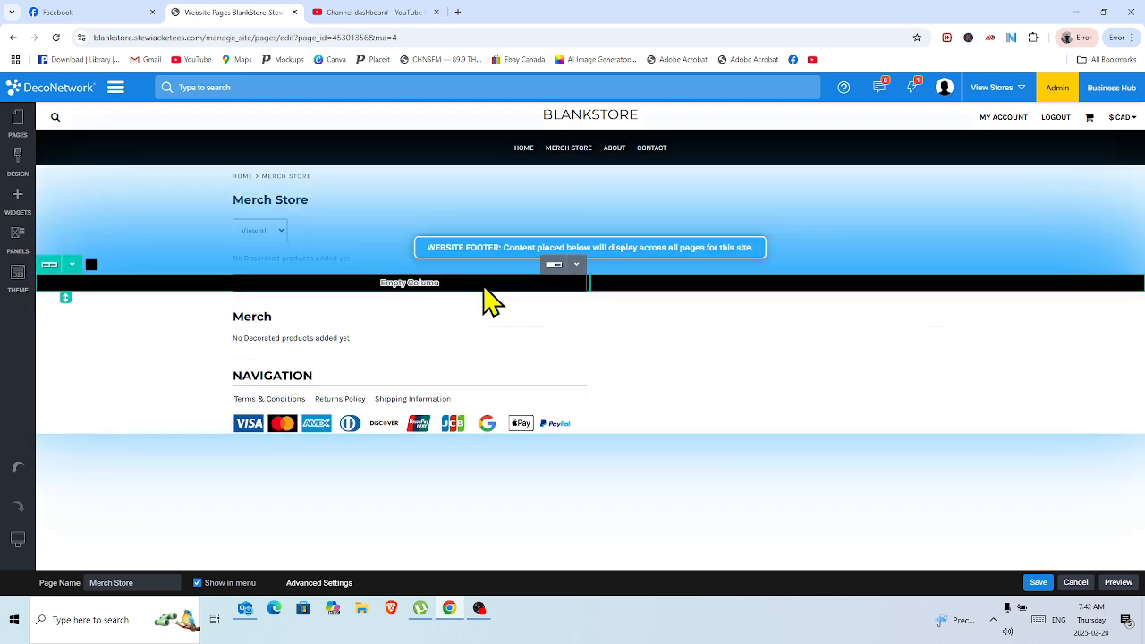
pyautogui.click(73, 266)
pyautogui.click(80, 394)
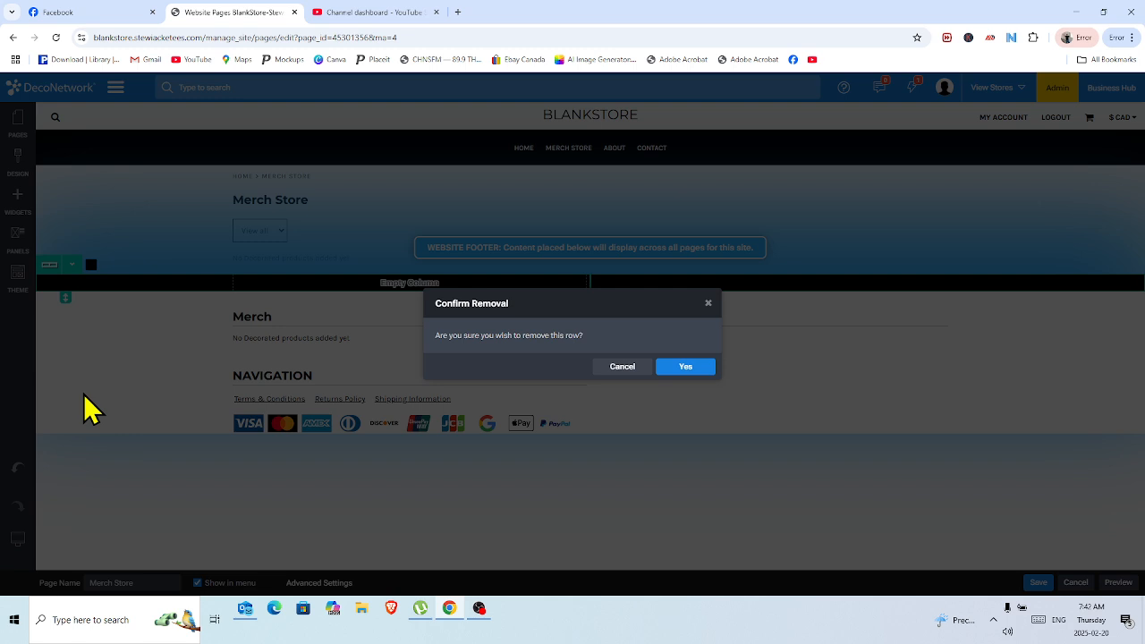
pyautogui.click(684, 369)
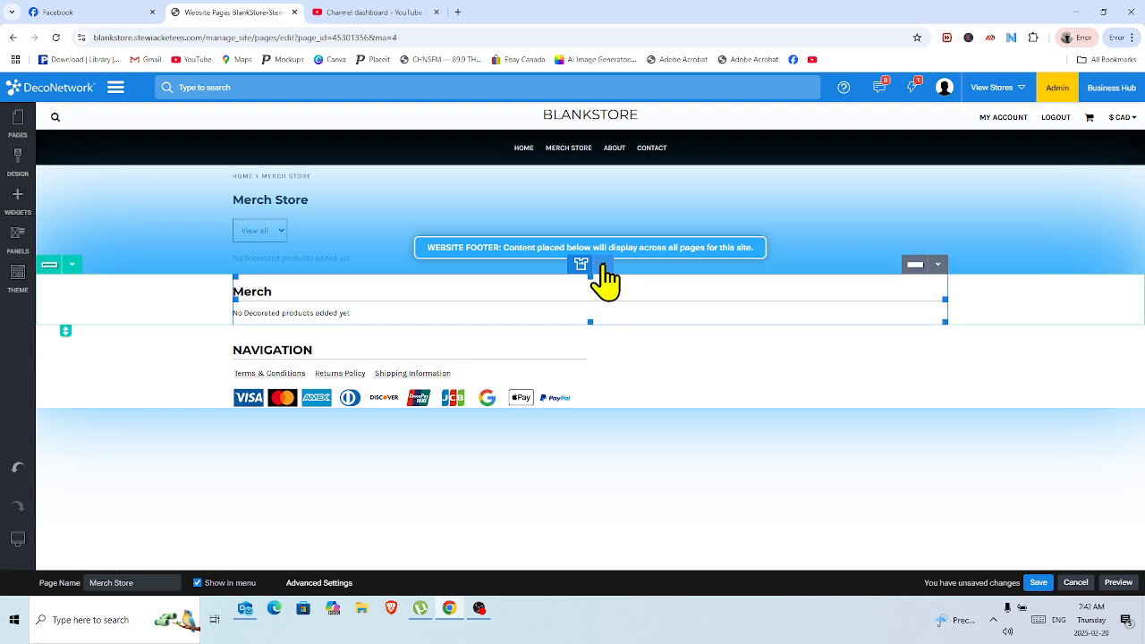
# Delete the "Merch" decorated product listing widget from the footer of the Merch Store page
pyautogui.click(603, 264)
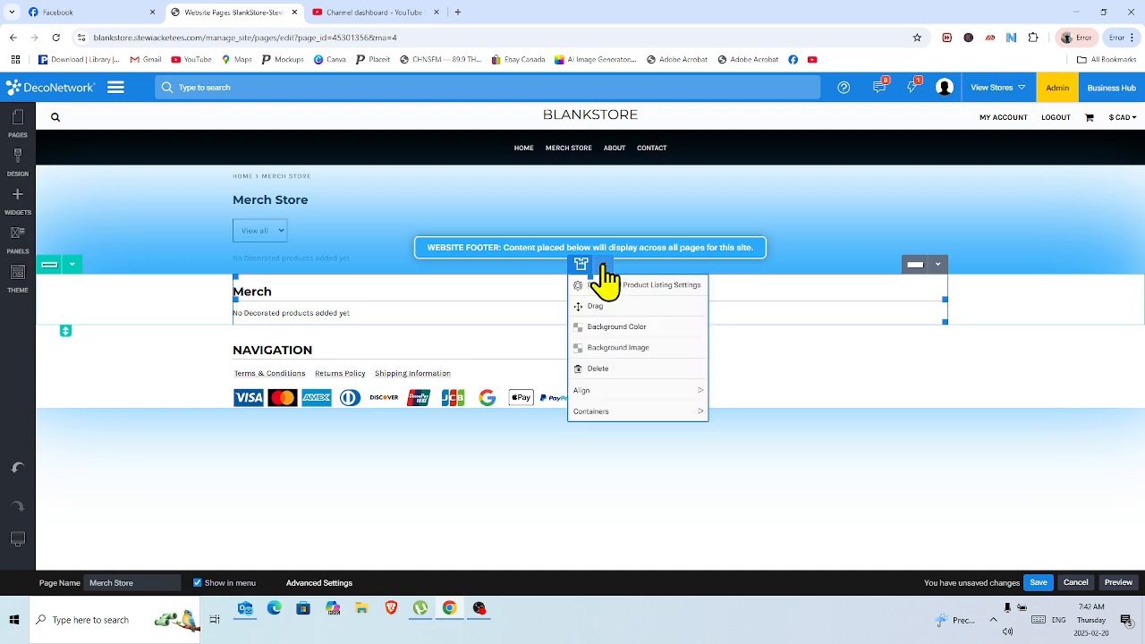
pyautogui.click(597, 368)
pyautogui.click(685, 368)
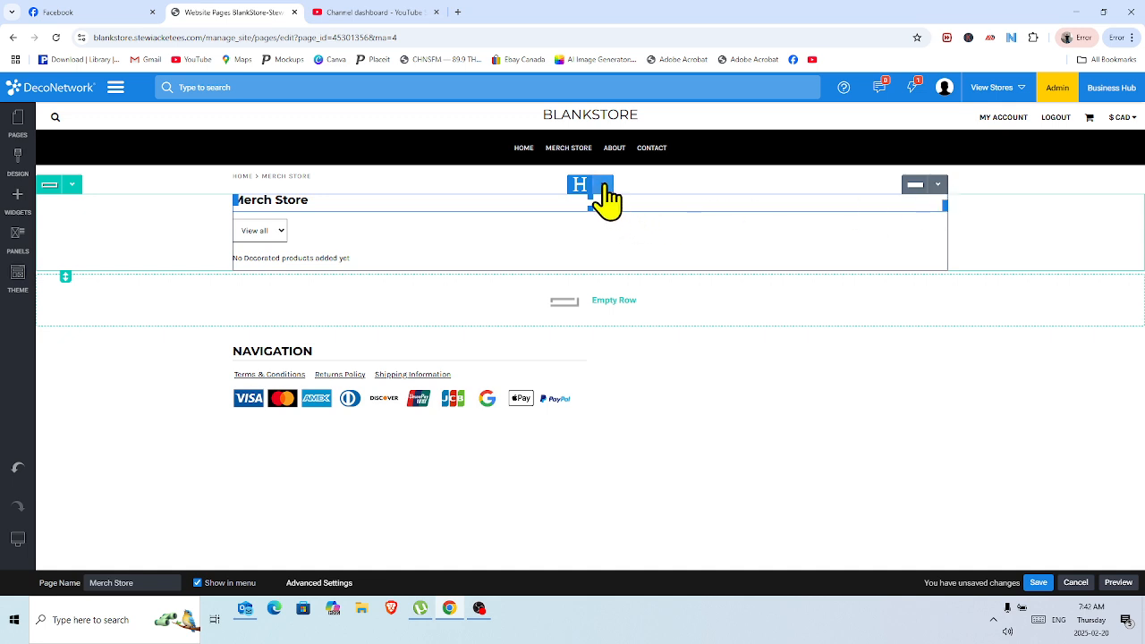
# Try to delete the column that holds the Merch Store page title and product list
pyautogui.click(937, 184)
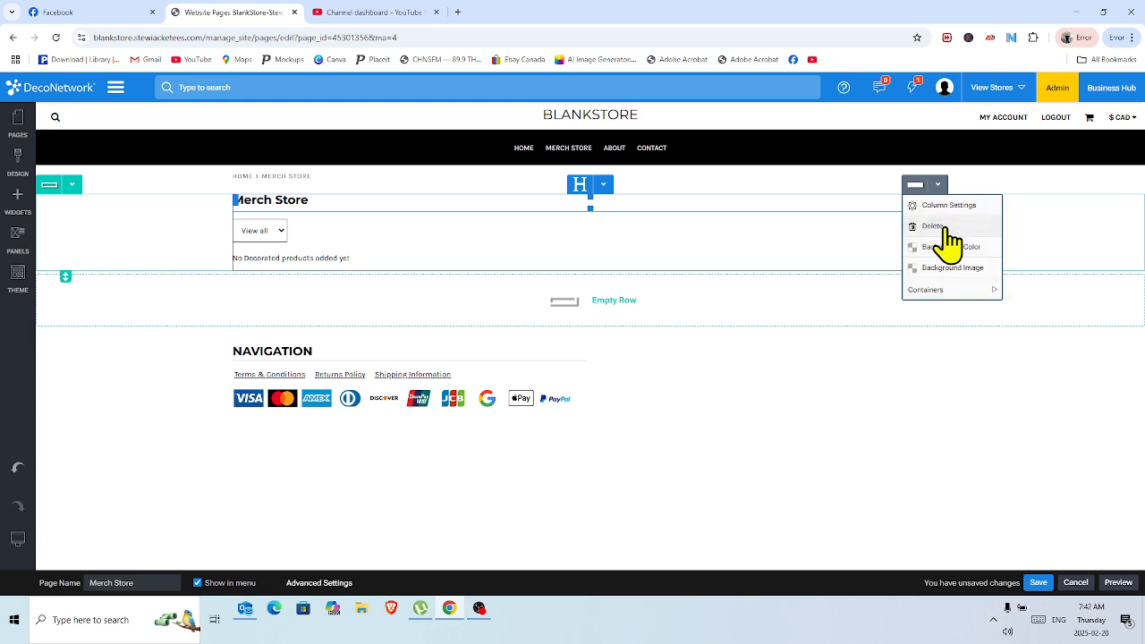
pyautogui.click(945, 228)
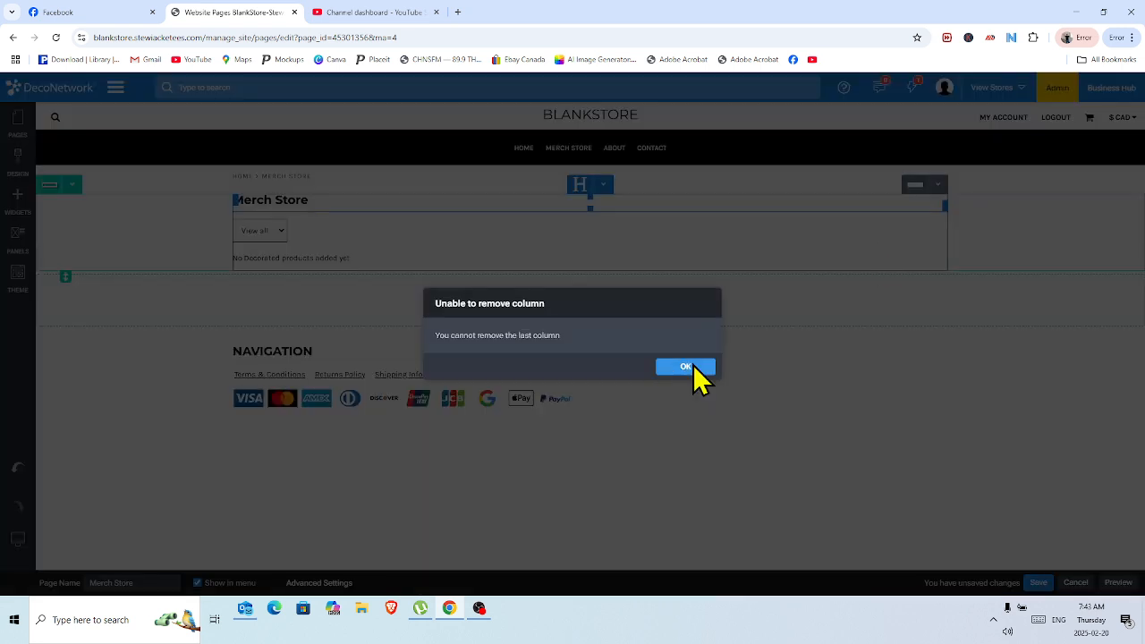
pyautogui.click(688, 367)
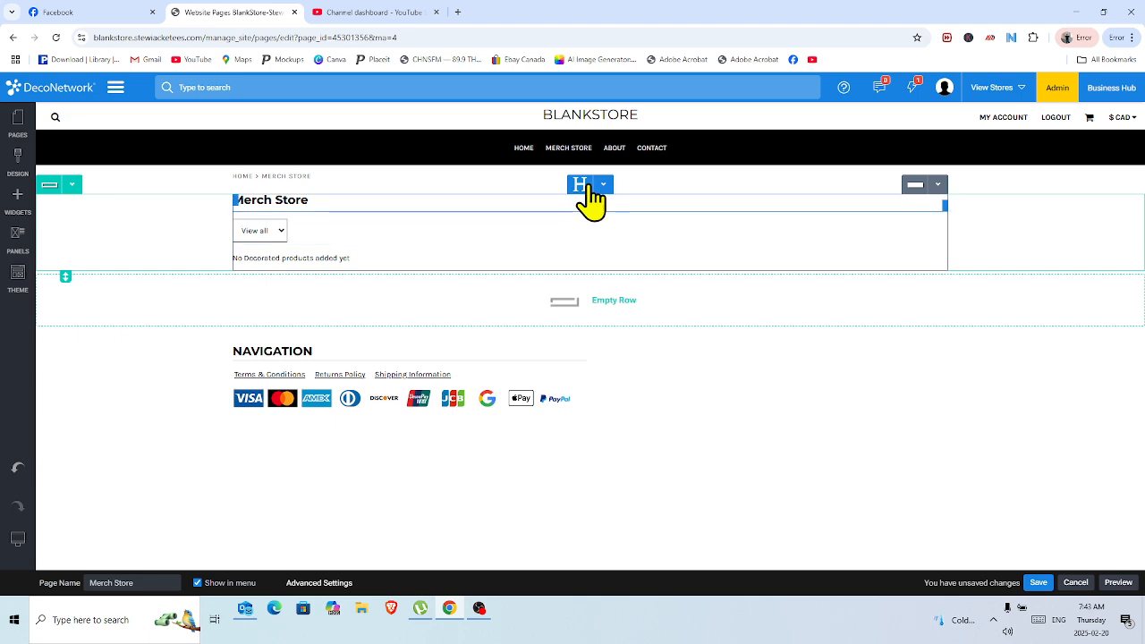
# Delete the Page Title widget and the product categories widget with the "View all" selector from the Merch Store page
pyautogui.click(602, 184)
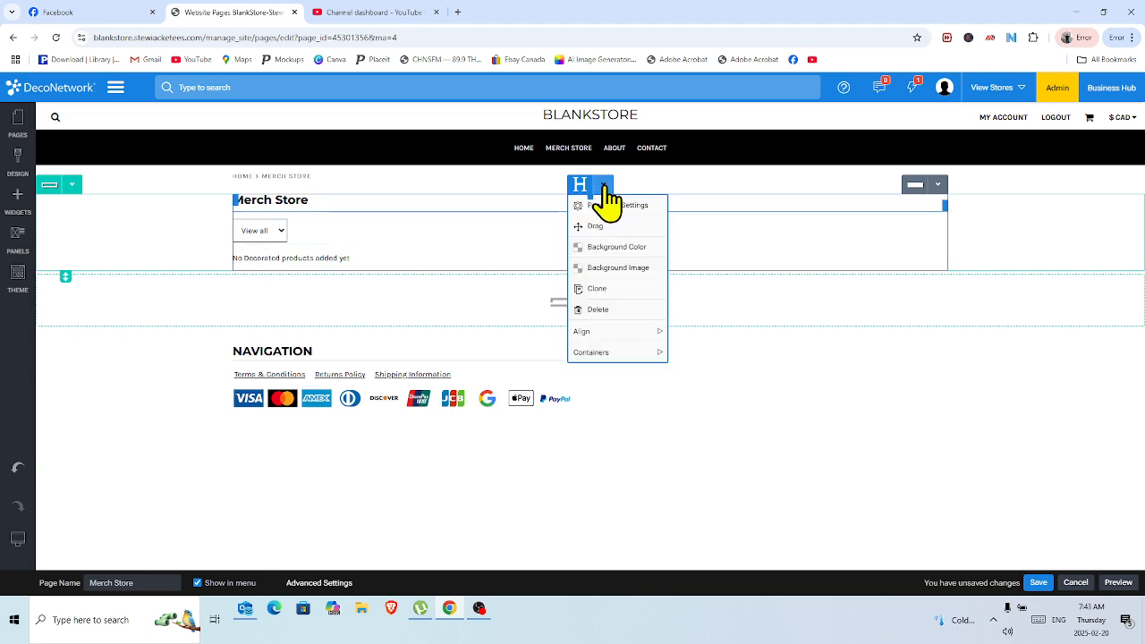
pyautogui.click(604, 309)
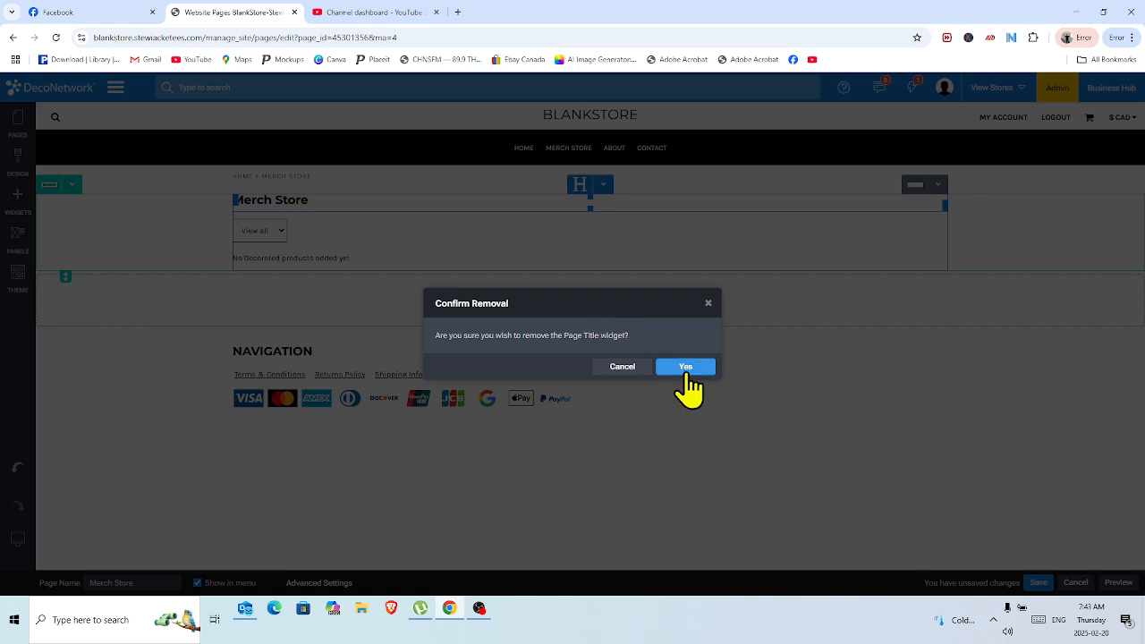
pyautogui.click(685, 369)
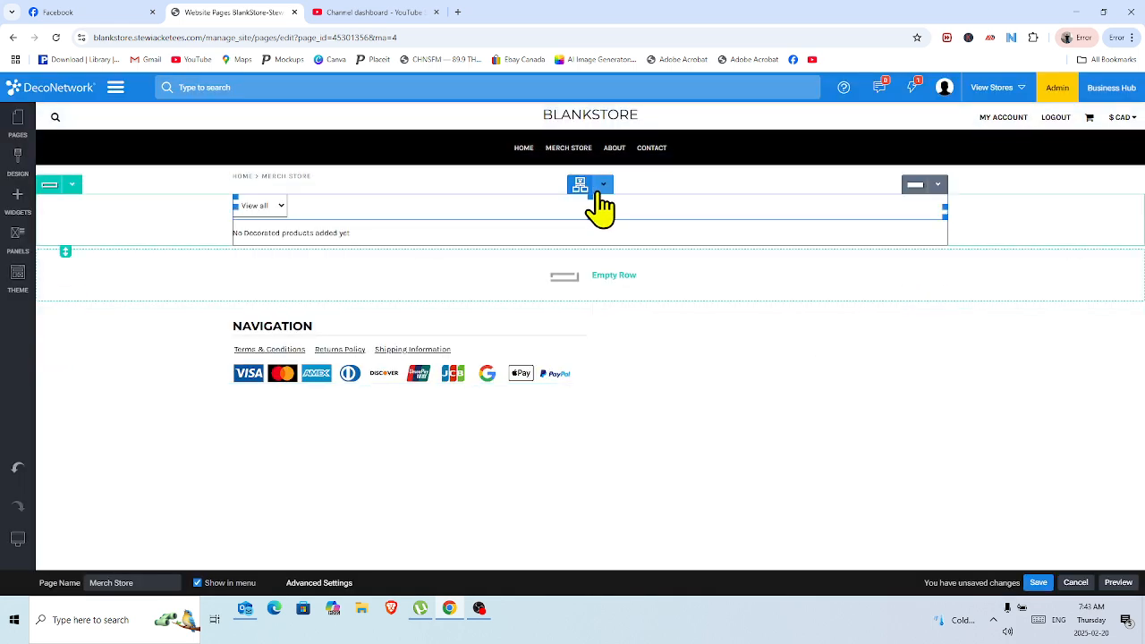
pyautogui.click(604, 186)
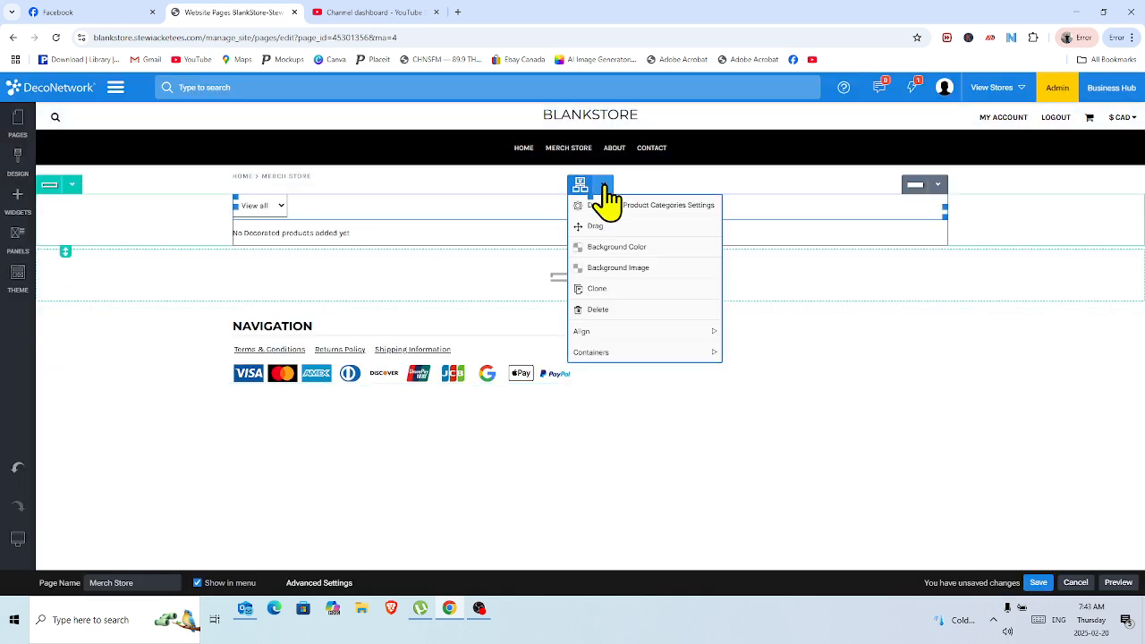
pyautogui.click(604, 310)
pyautogui.click(684, 368)
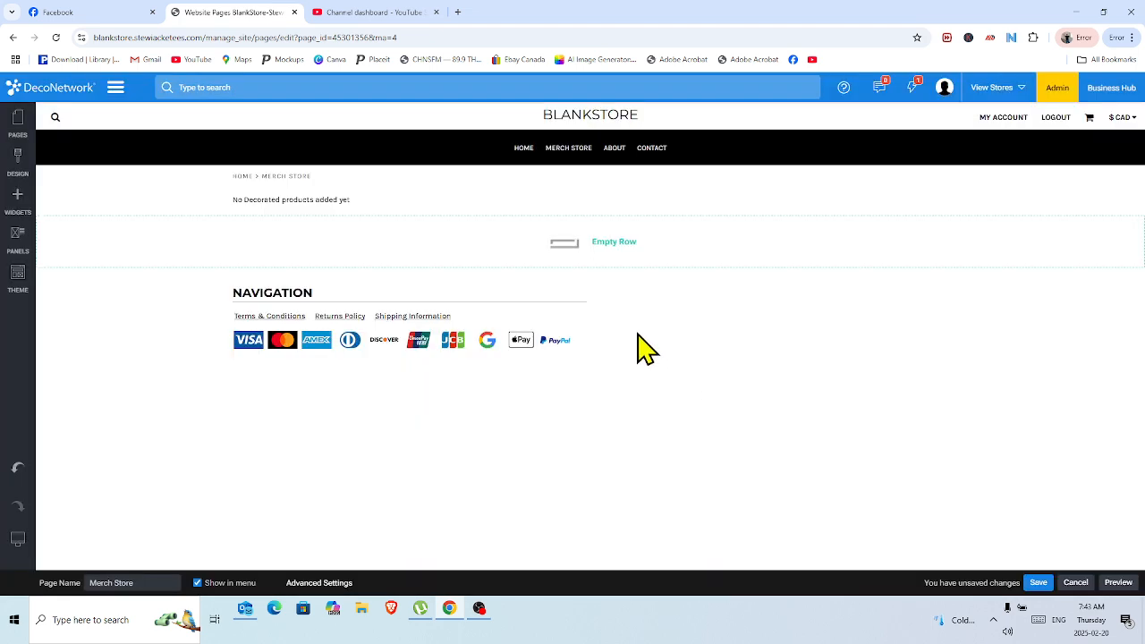
# Delete the remaining Decorated Product Listing widget below the Merch Store breadcrumb
pyautogui.moveTo(502, 197)
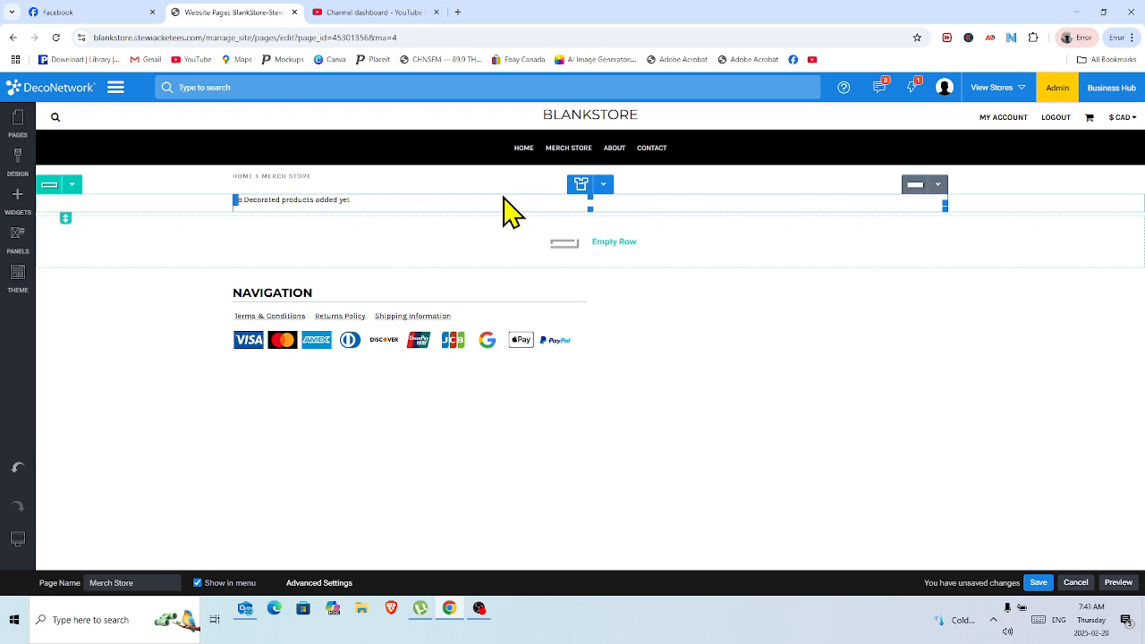
pyautogui.click(603, 186)
pyautogui.click(625, 290)
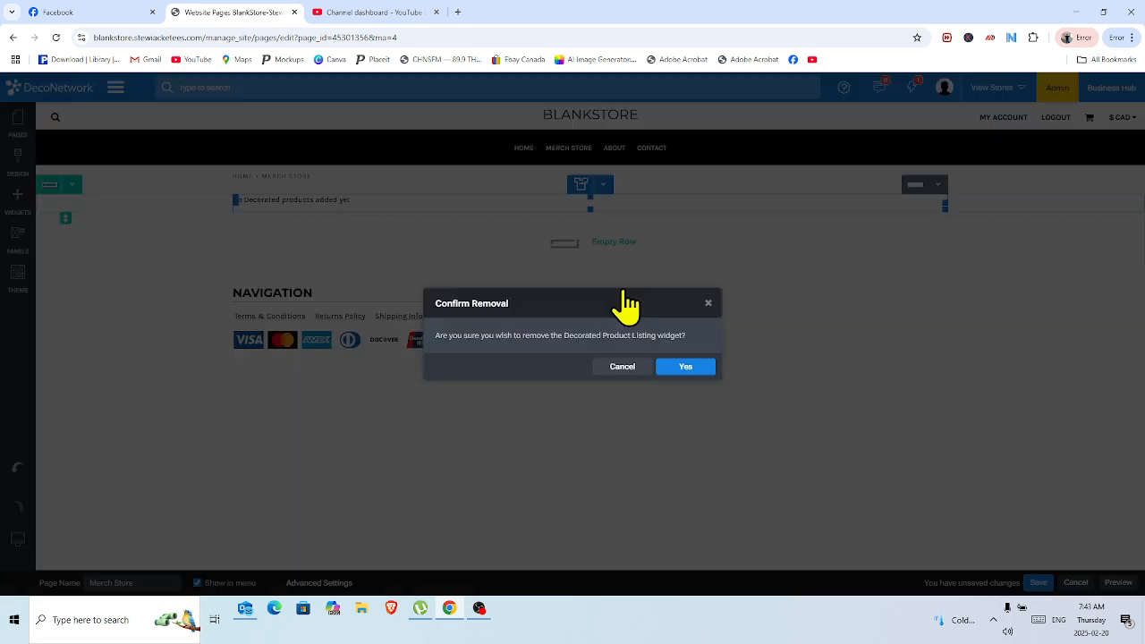
pyautogui.click(679, 366)
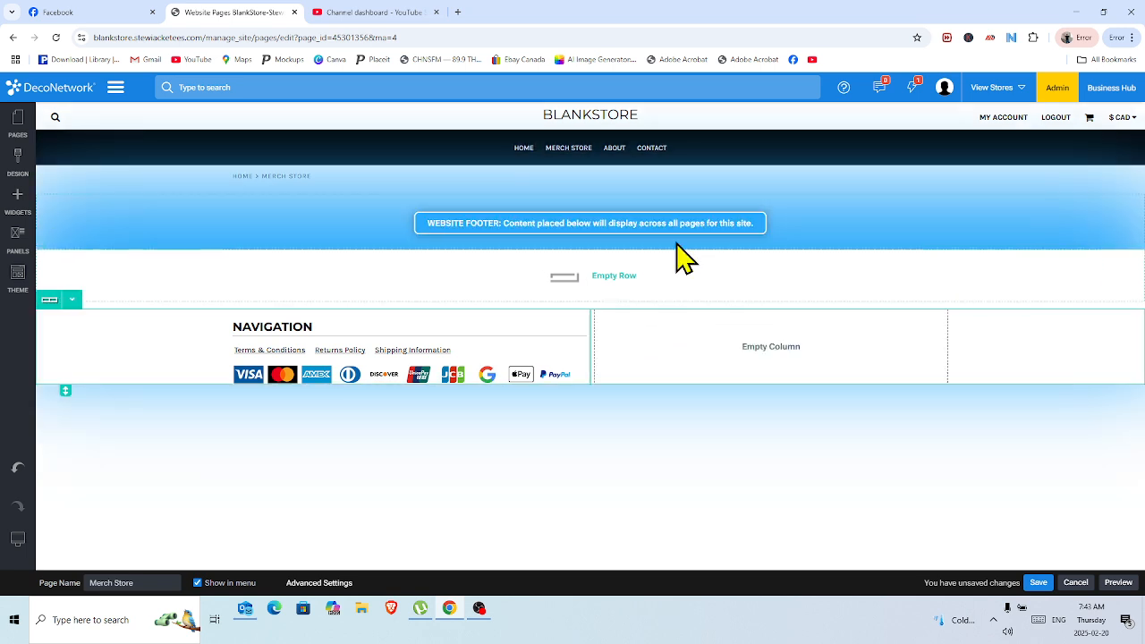
# Open the Products page for editing and bring up the list of site pages again
pyautogui.click(20, 126)
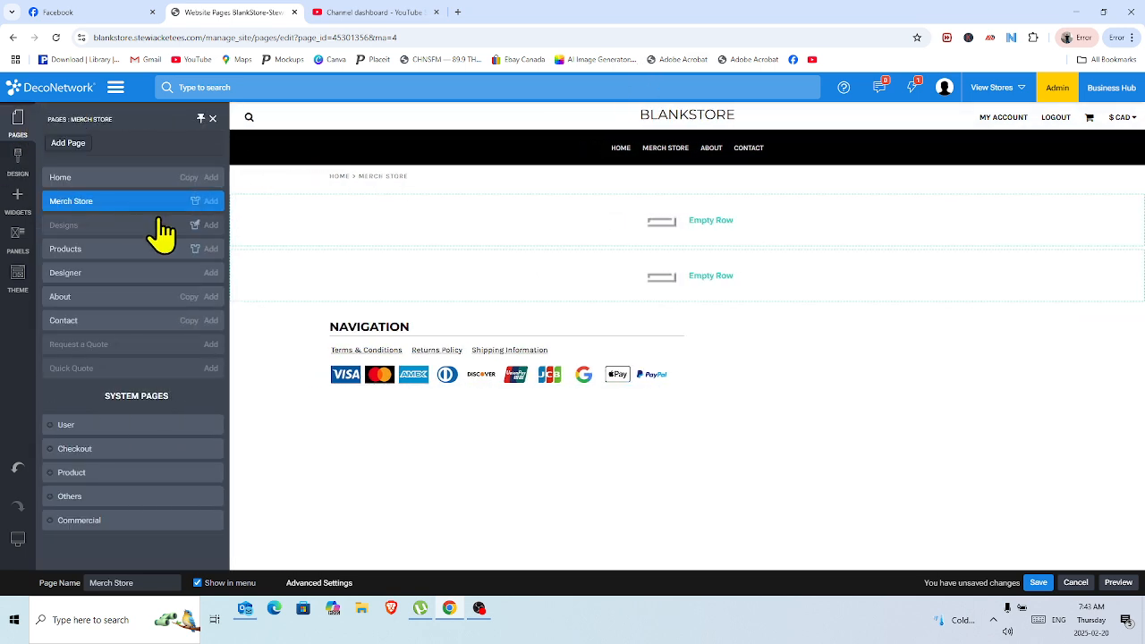
pyautogui.click(104, 249)
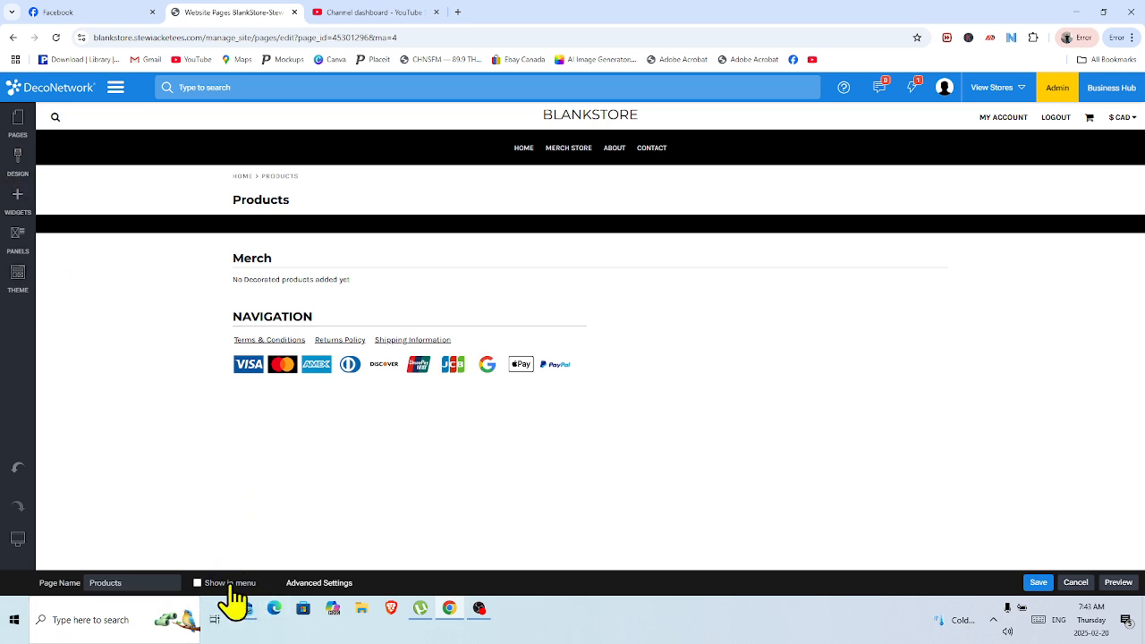
pyautogui.click(18, 119)
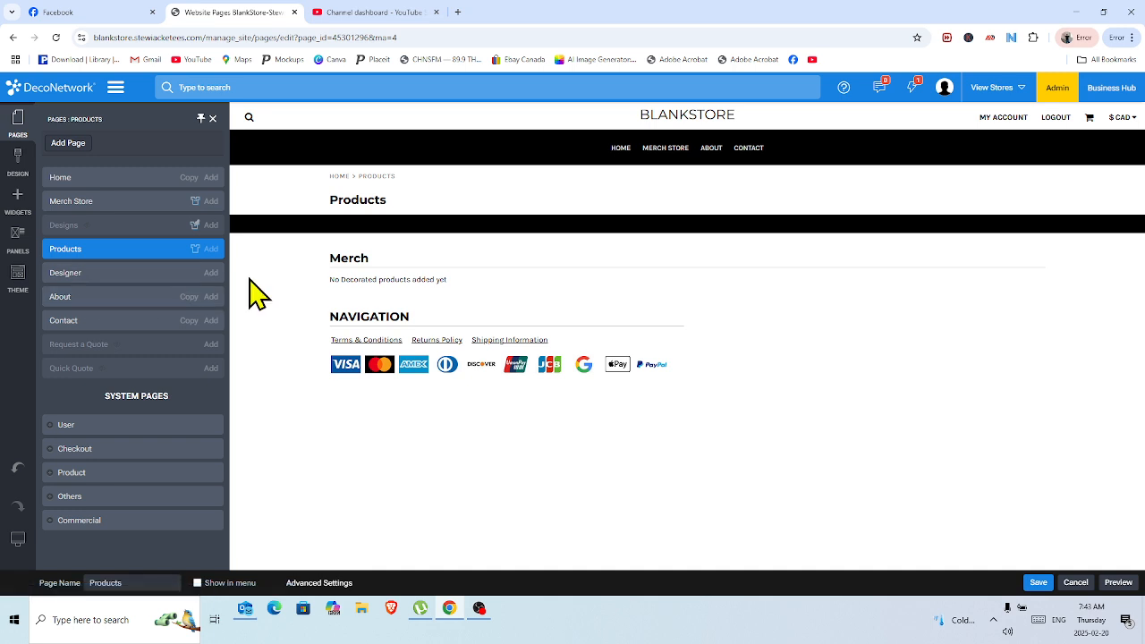
# Open the Style Editor in the site's design settings
pyautogui.click(18, 165)
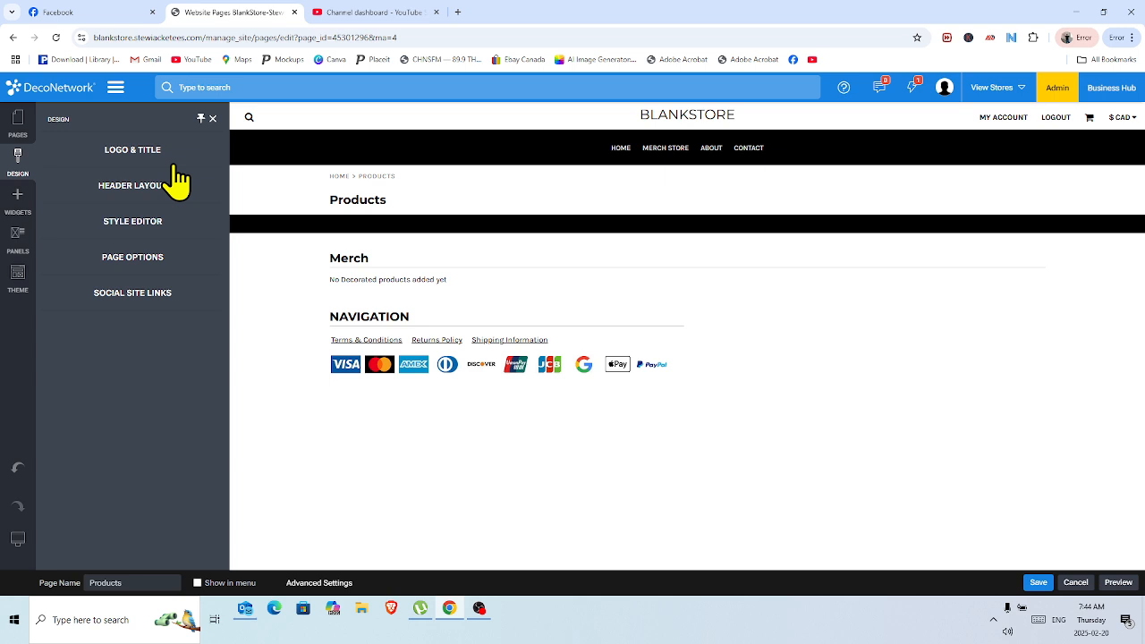
pyautogui.click(139, 223)
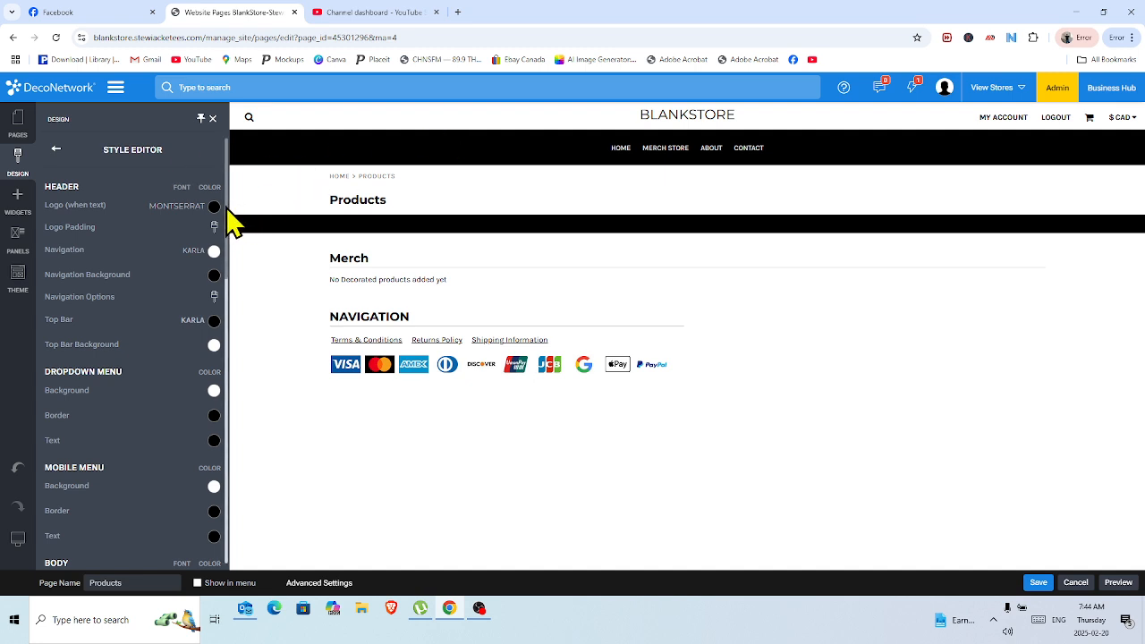
pyautogui.moveTo(228, 207)
pyautogui.mouseDown()
pyautogui.moveTo(220, 281)
pyautogui.moveTo(238, 322)
pyautogui.moveTo(240, 397)
pyautogui.moveTo(230, 554)
pyautogui.moveTo(227, 206)
pyautogui.mouseUp()
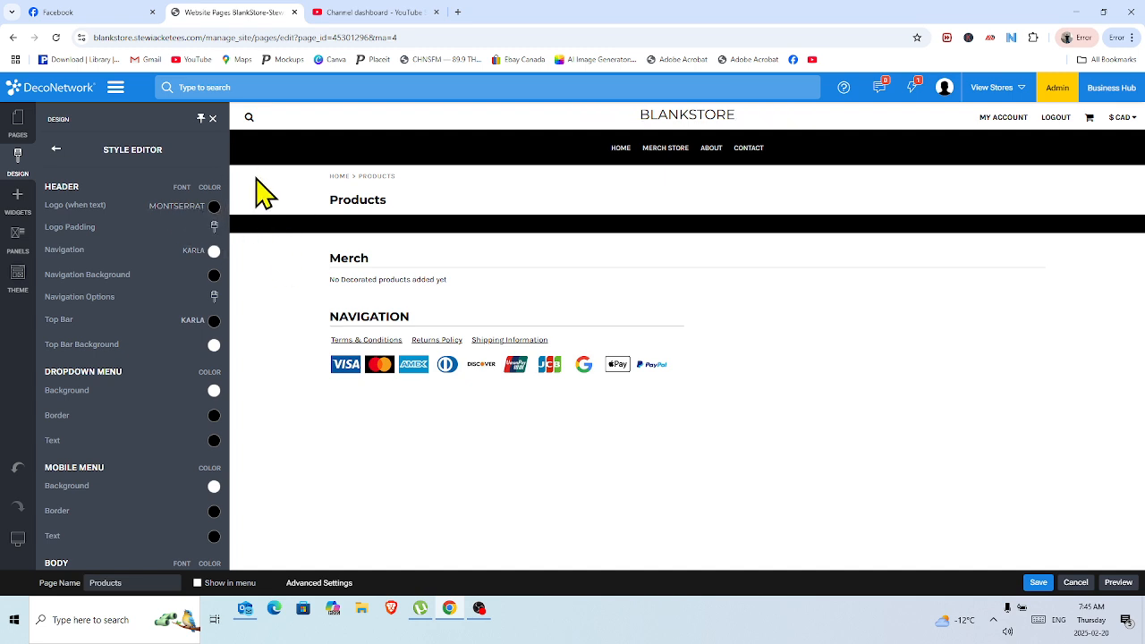
# Set the header text logo's font size to 37 and line height to 1.53, and adjust its word spacing
pyautogui.click(172, 209)
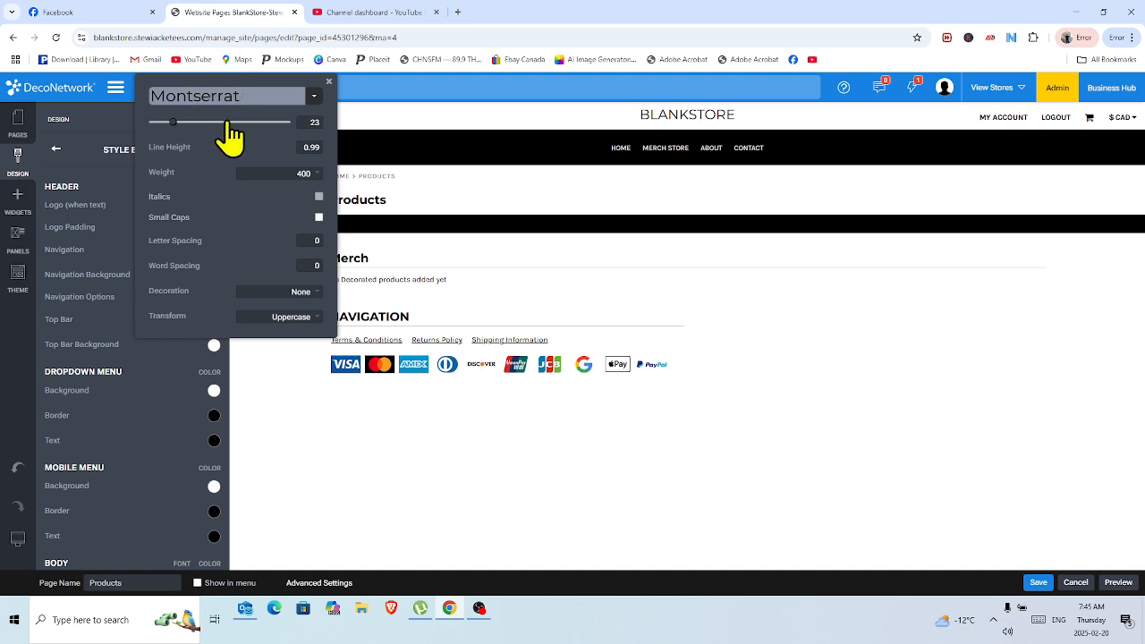
pyautogui.click(315, 100)
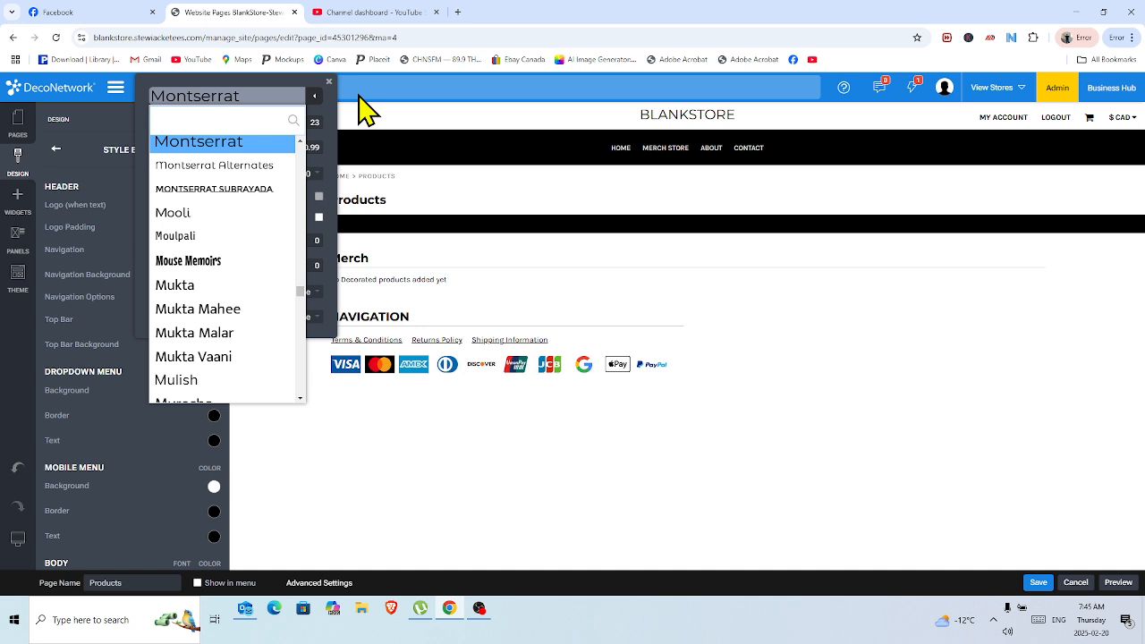
pyautogui.click(359, 97)
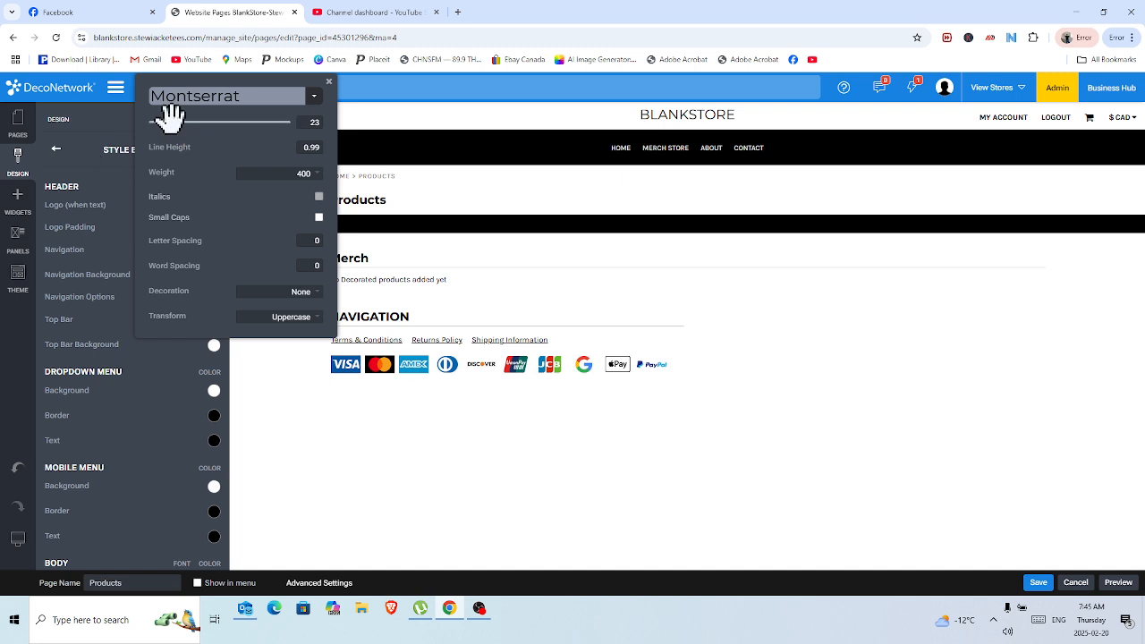
pyautogui.moveTo(168, 118); pyautogui.dragTo(186, 115)
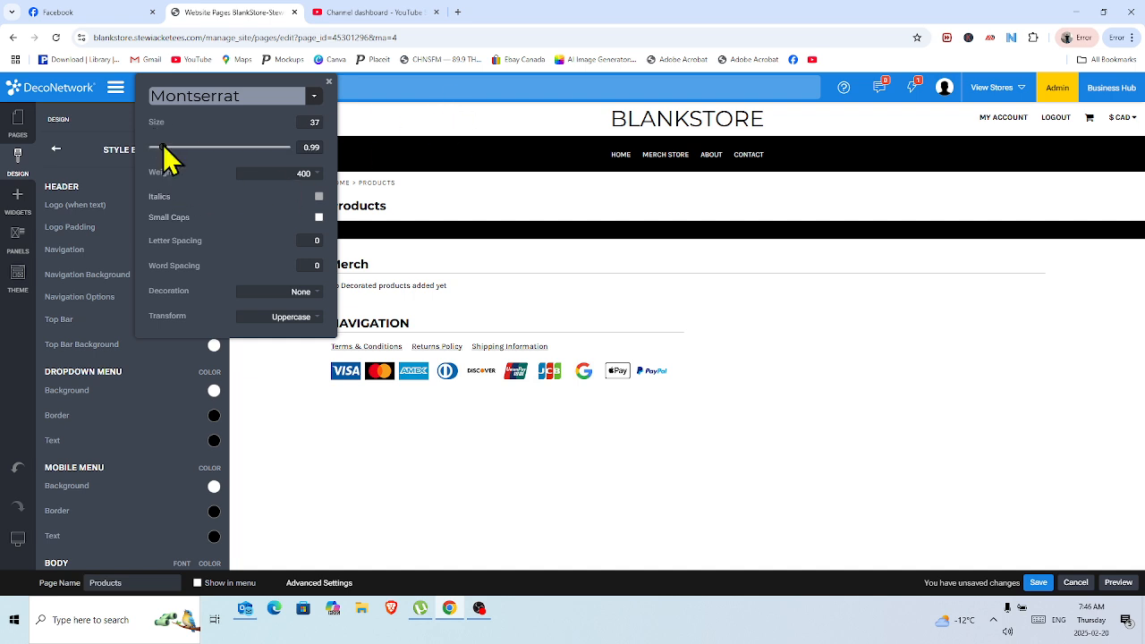
pyautogui.moveTo(161, 141)
pyautogui.mouseDown()
pyautogui.moveTo(195, 146)
pyautogui.moveTo(161, 149)
pyautogui.moveTo(174, 147)
pyautogui.mouseUp()
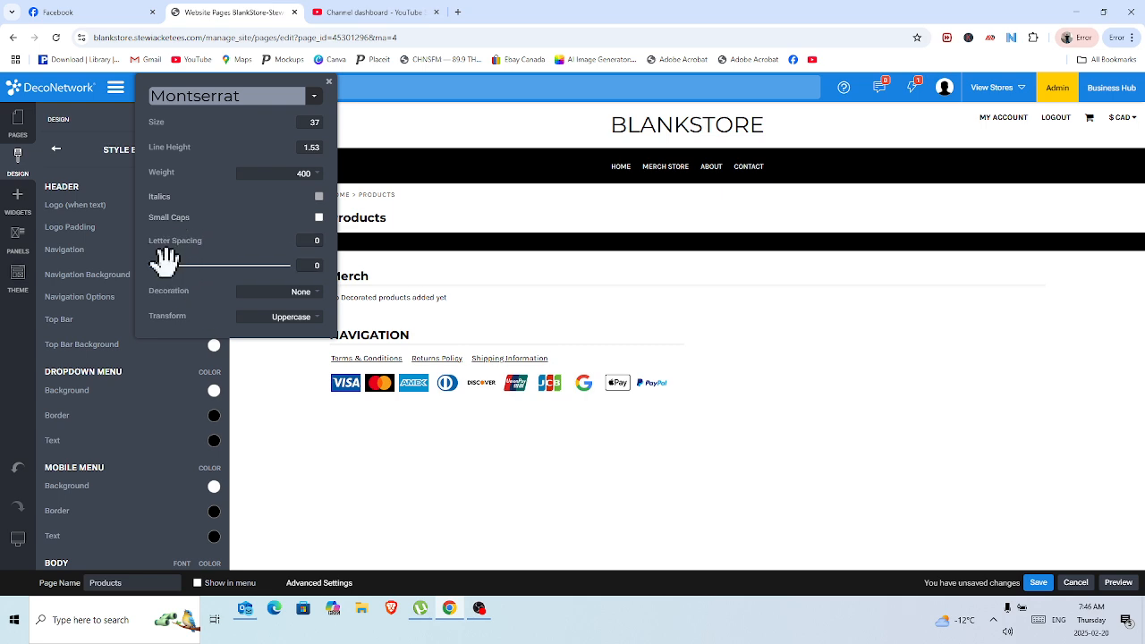
pyautogui.moveTo(165, 260)
pyautogui.mouseDown()
pyautogui.moveTo(243, 255)
pyautogui.moveTo(167, 256)
pyautogui.moveTo(181, 259)
pyautogui.mouseUp()
pyautogui.click(328, 80)
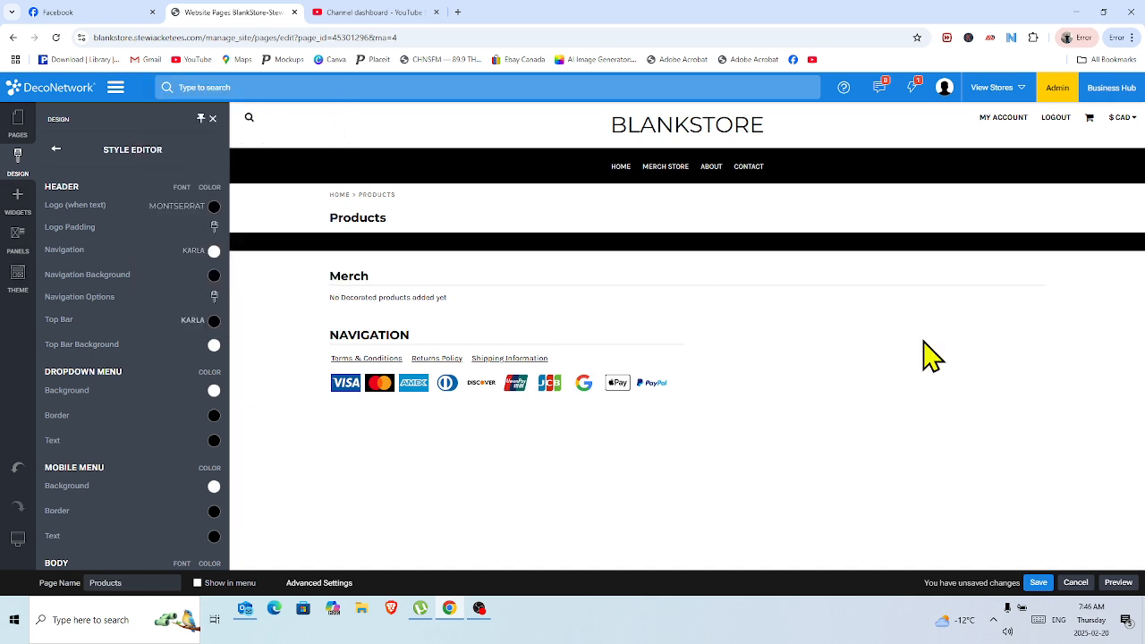
# Save the page with the modified logo font settings
pyautogui.click(1038, 583)
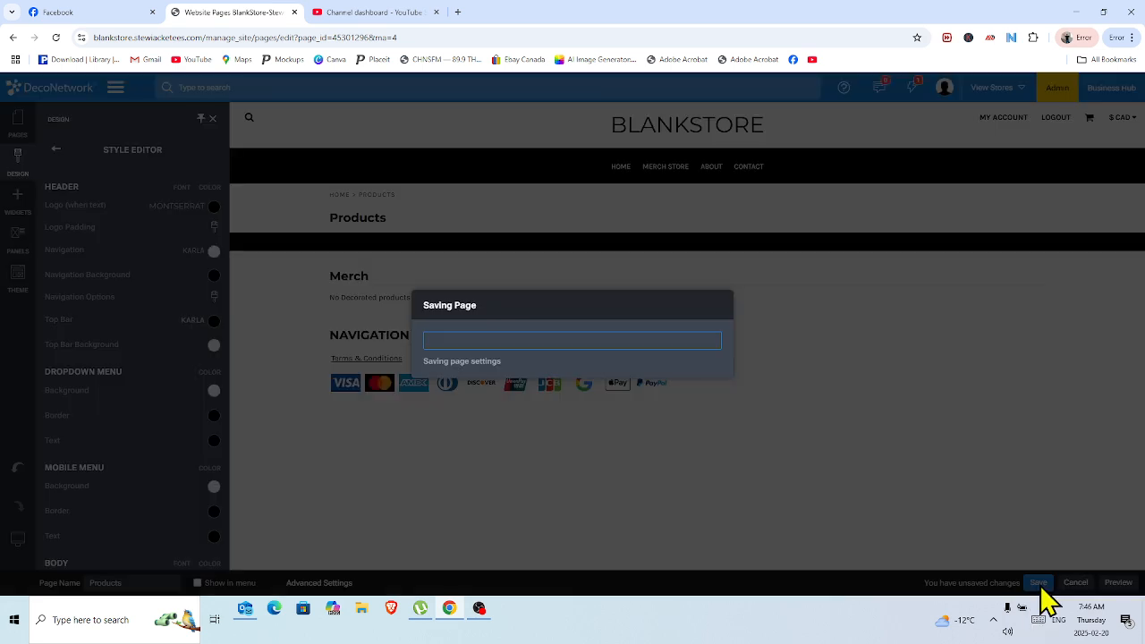
pyautogui.click(711, 390)
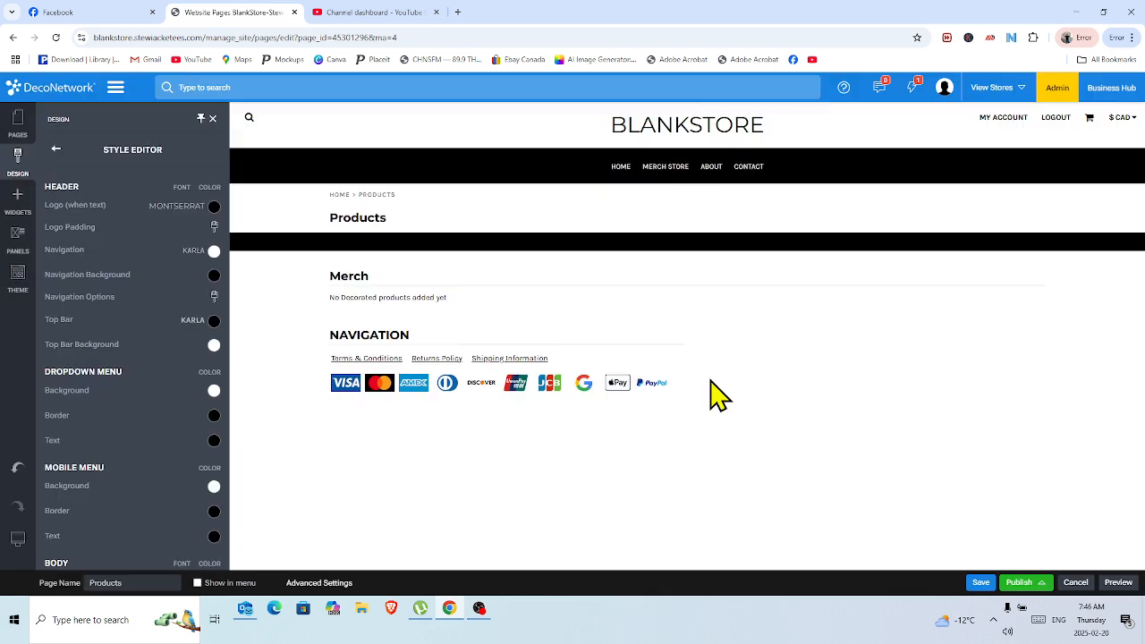
pyautogui.moveTo(1026, 590)
# Set the header text logo's color to DodgerBlue from the W3C color palette
pyautogui.click(215, 207)
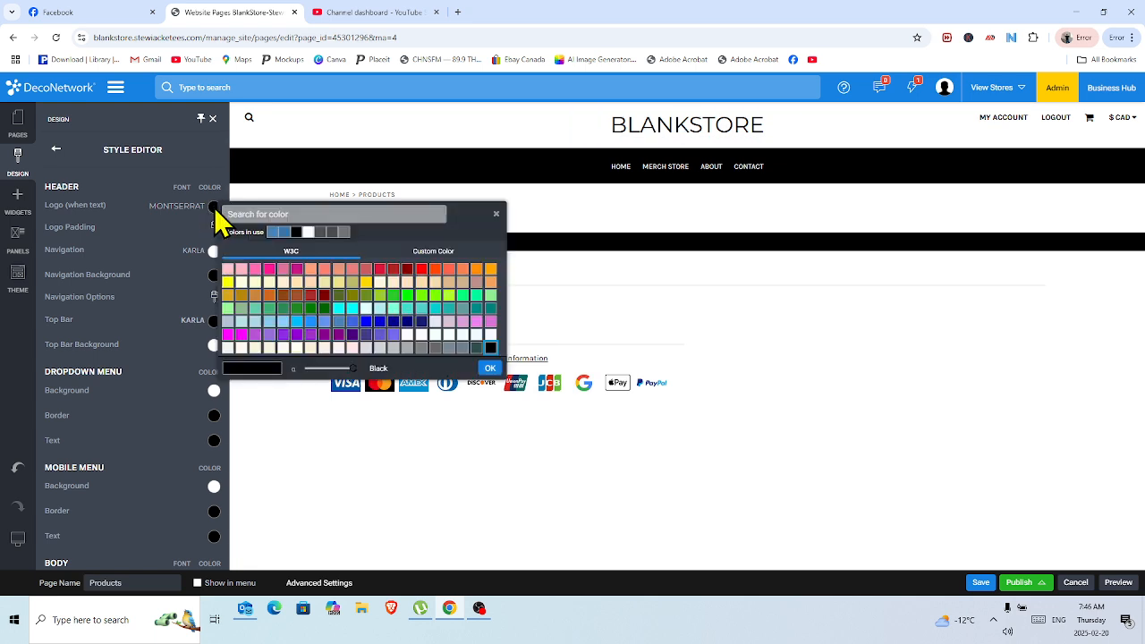
pyautogui.click(439, 254)
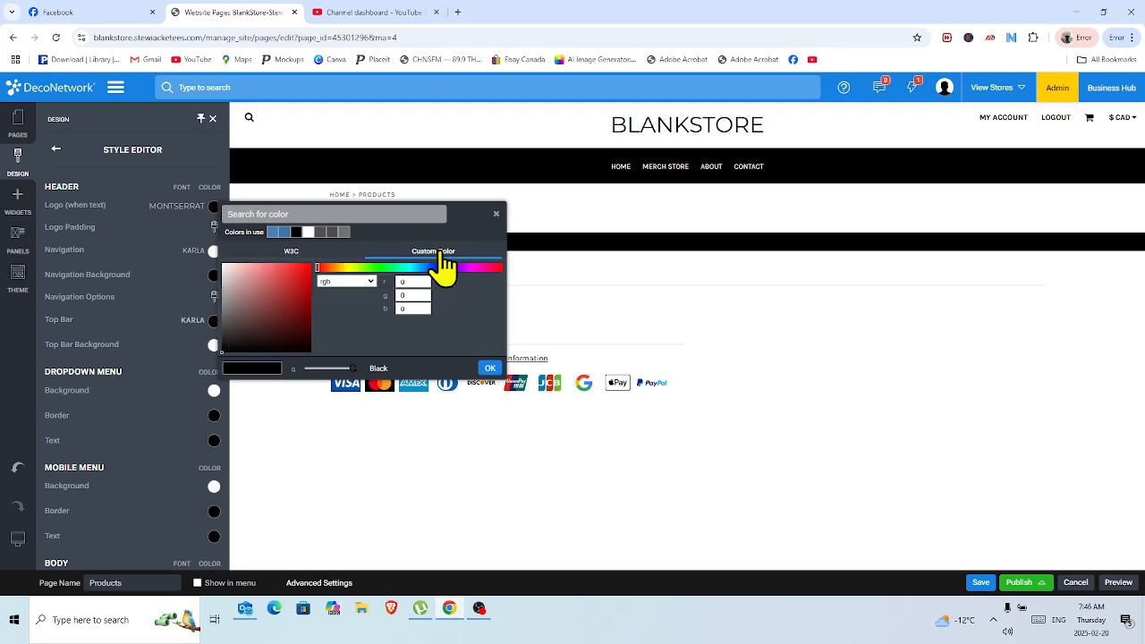
pyautogui.click(371, 282)
pyautogui.click(373, 285)
pyautogui.click(374, 284)
pyautogui.click(373, 285)
pyautogui.click(296, 253)
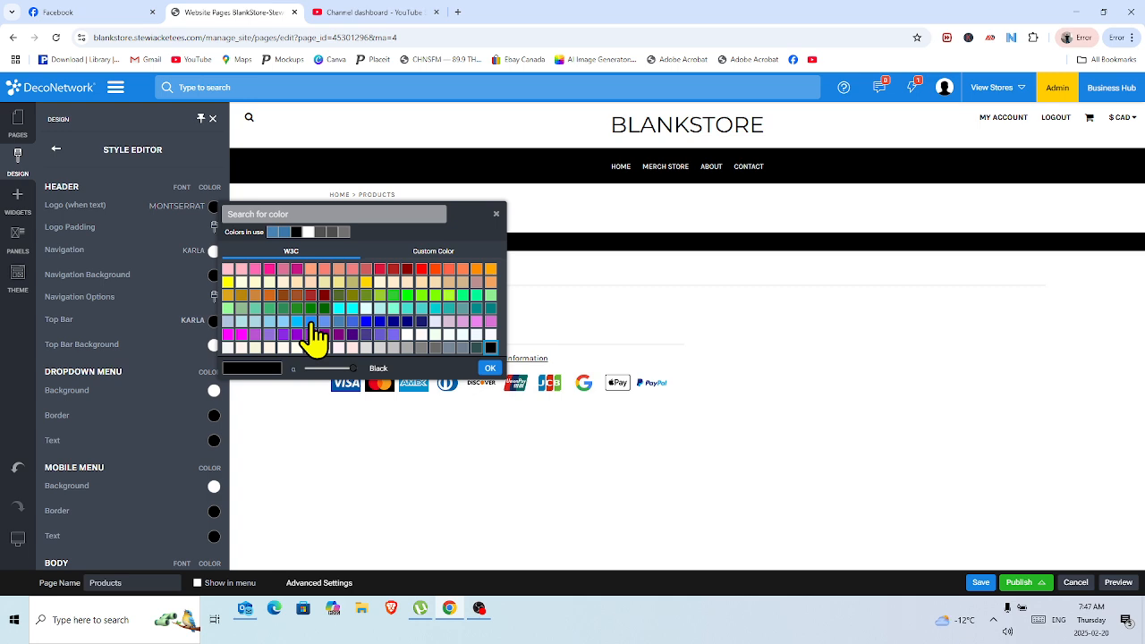
pyautogui.click(311, 322)
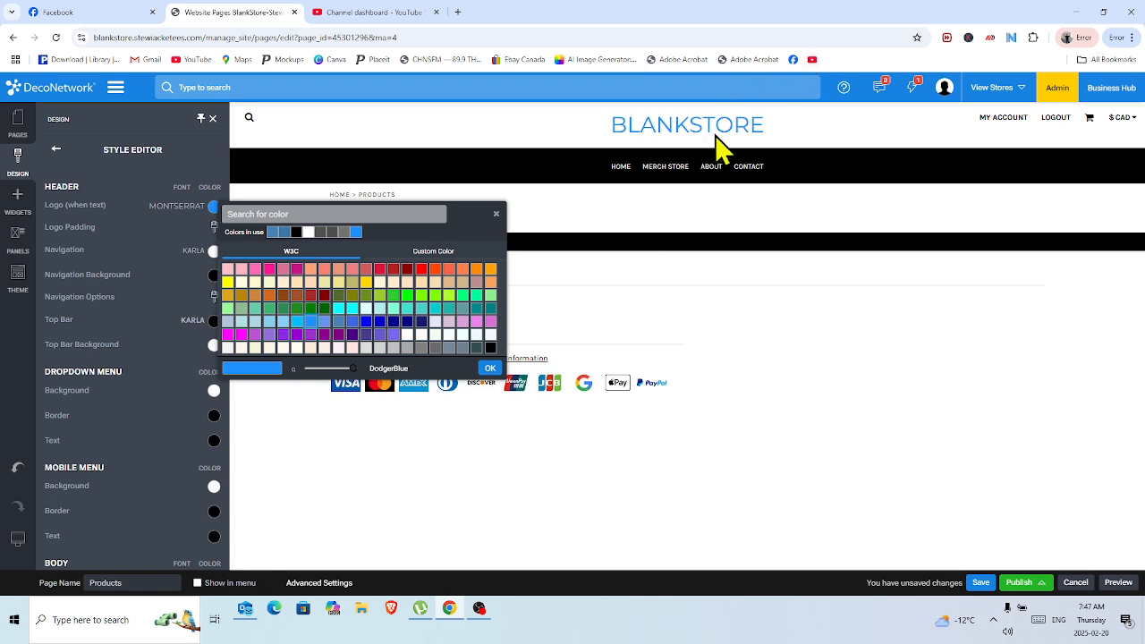
pyautogui.click(490, 368)
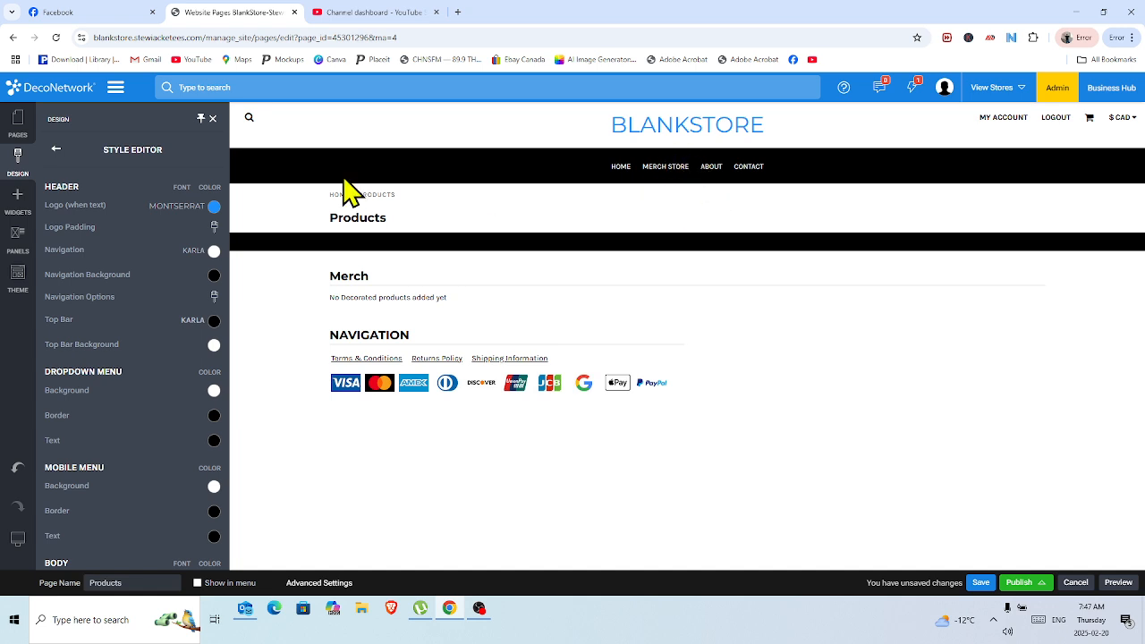
# Set the header navigation font size to 25, keeping the Karla font
pyautogui.click(193, 251)
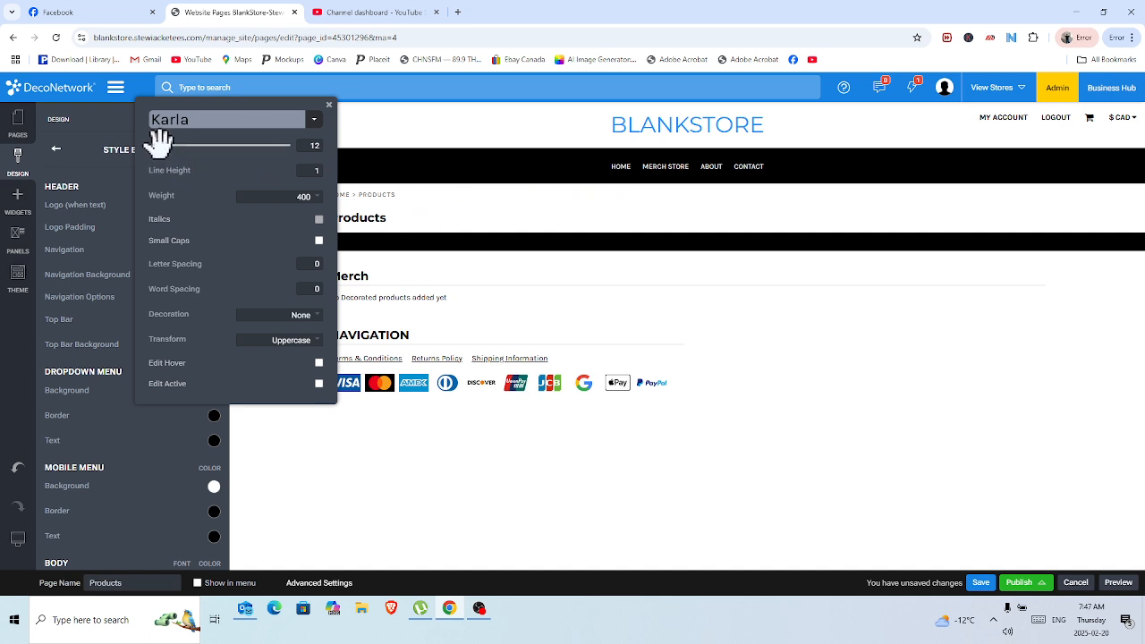
pyautogui.moveTo(159, 143); pyautogui.dragTo(174, 141)
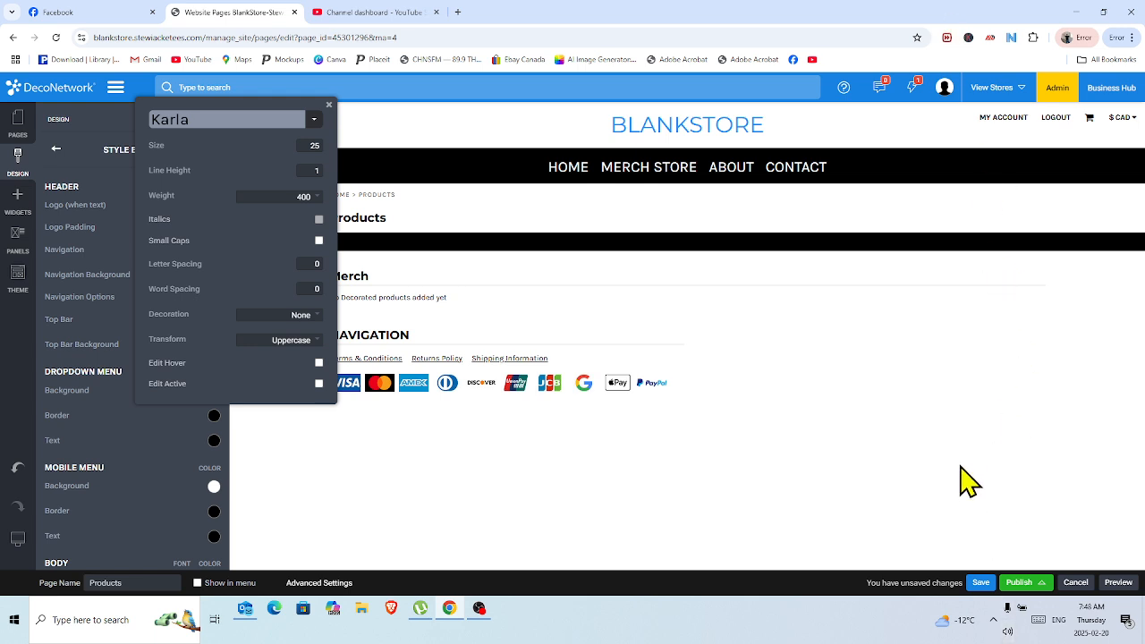
pyautogui.moveTo(288, 141)
pyautogui.click(329, 105)
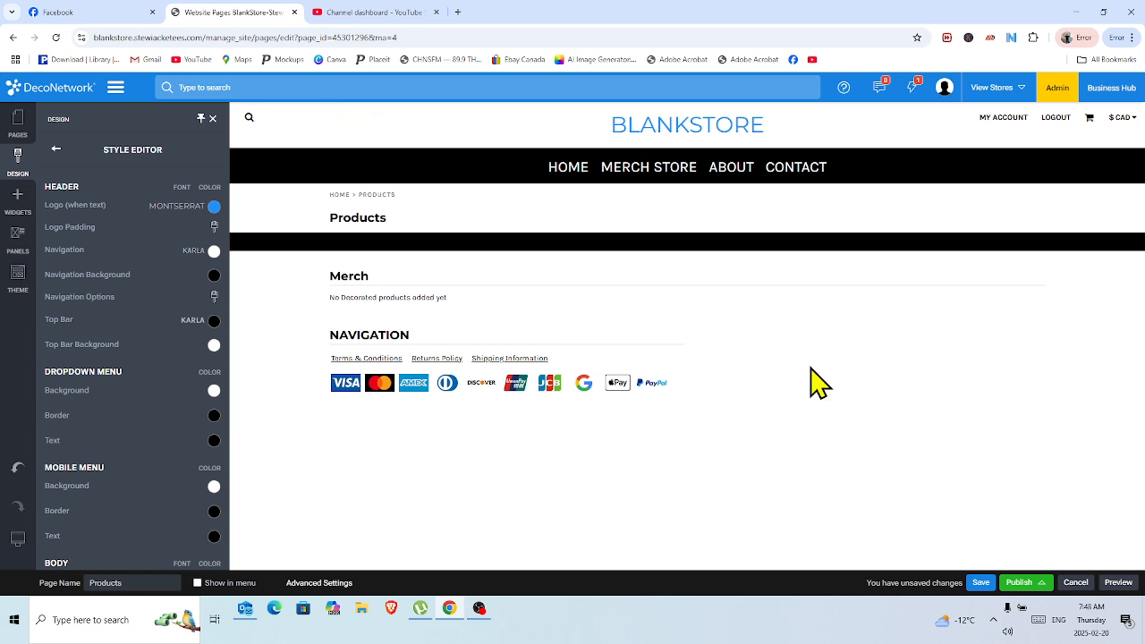
# Save the Products page and publish the website
pyautogui.moveTo(1015, 598)
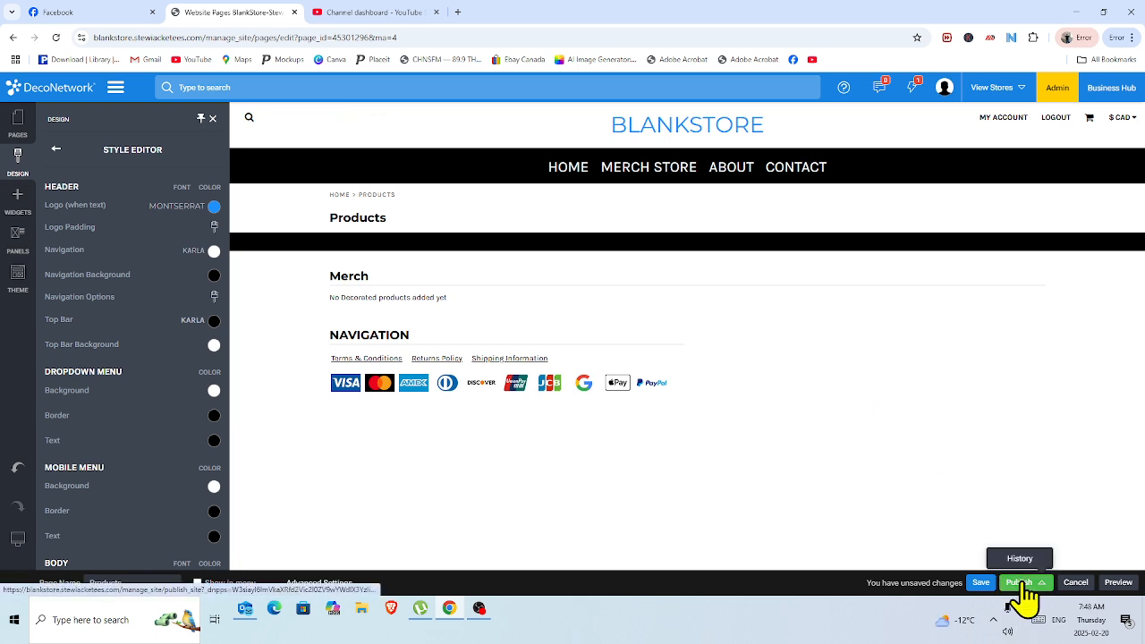
pyautogui.click(981, 583)
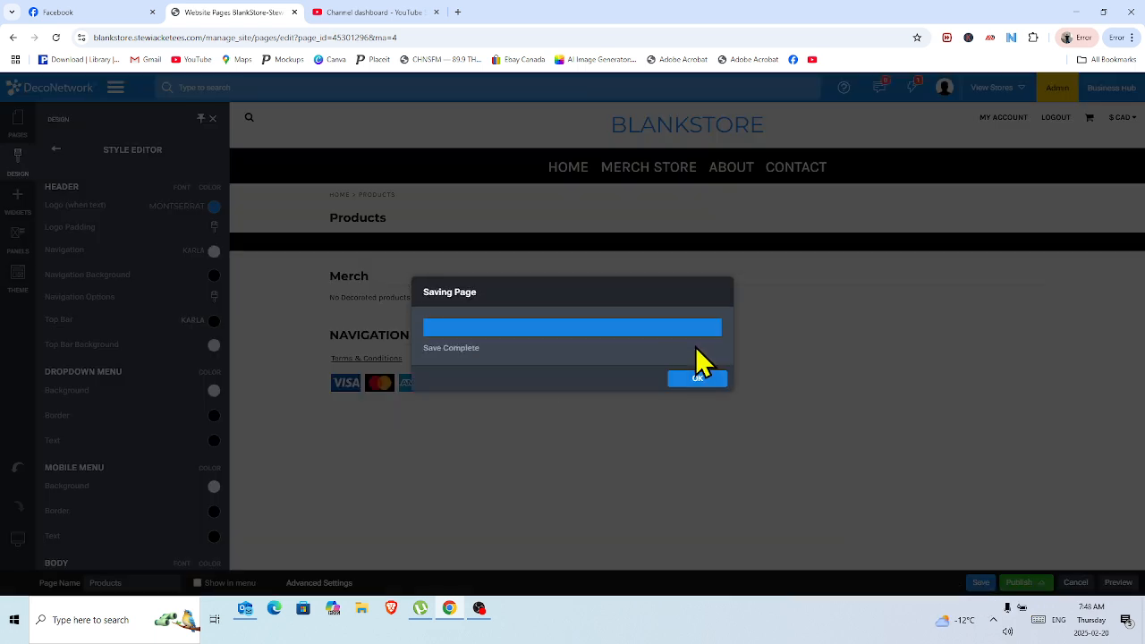
pyautogui.click(698, 379)
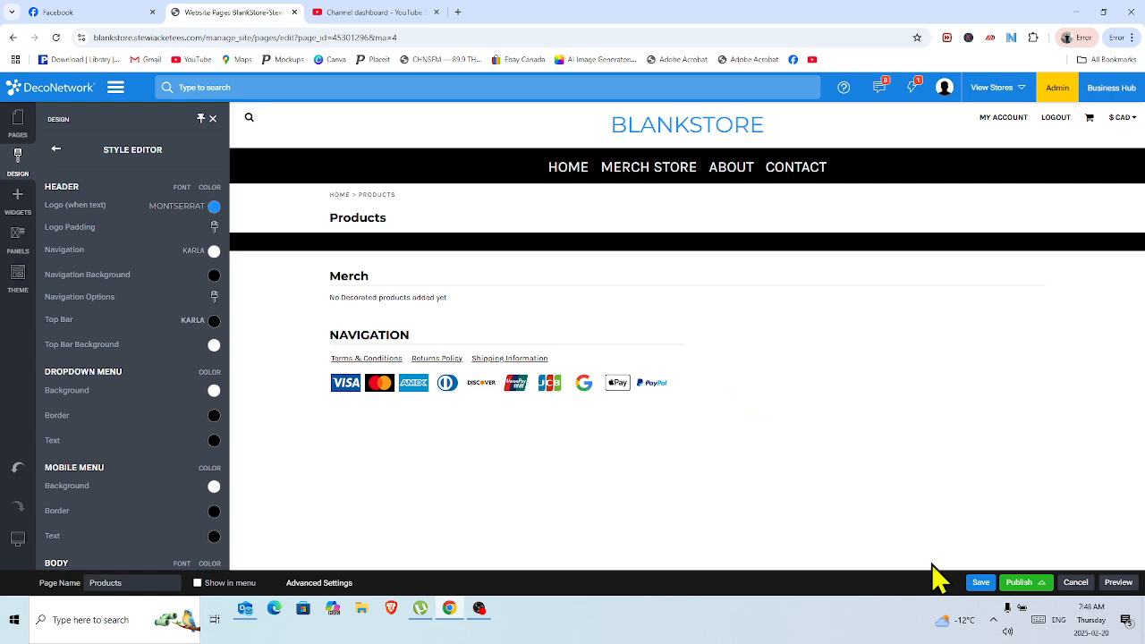
pyautogui.click(1019, 583)
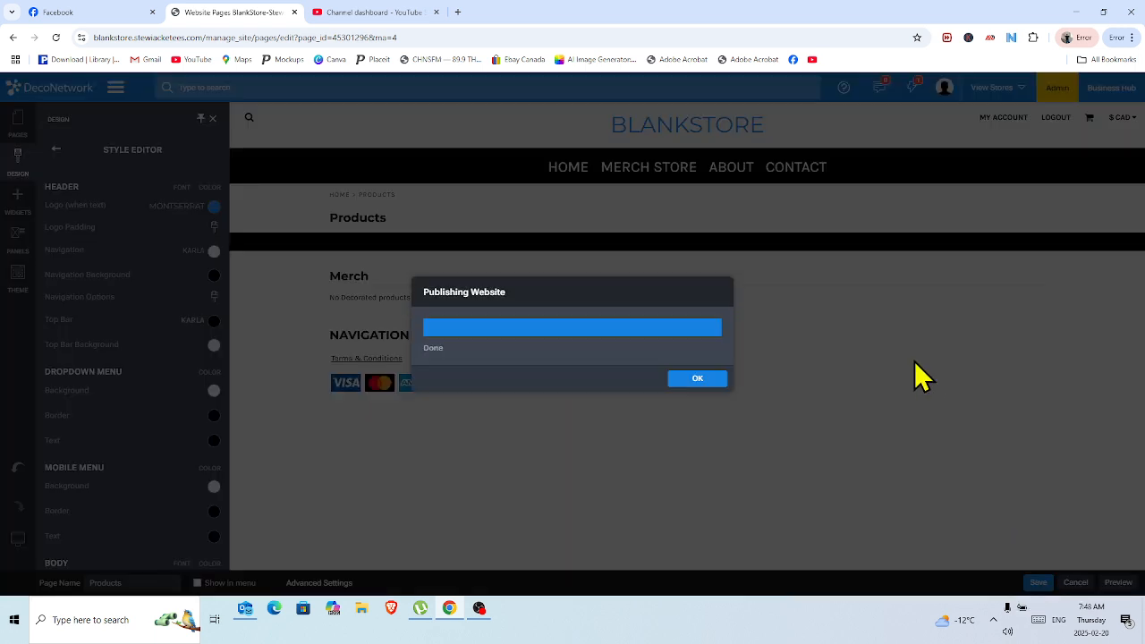
pyautogui.click(693, 377)
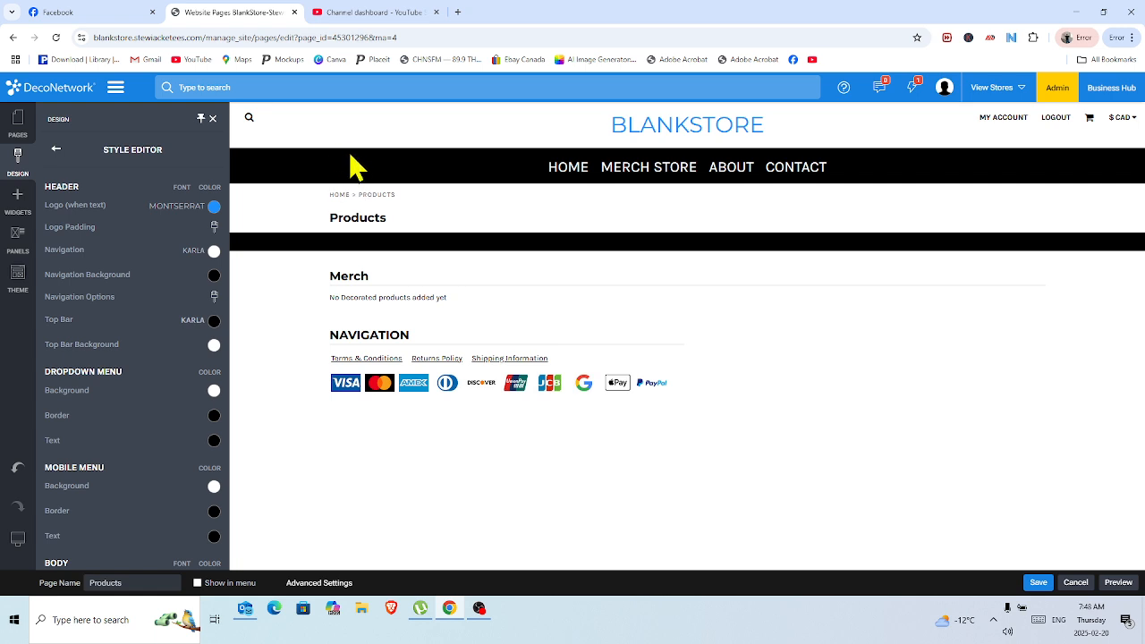
# Set the header's navigation background color to DodgerBlue and save the page
pyautogui.click(215, 276)
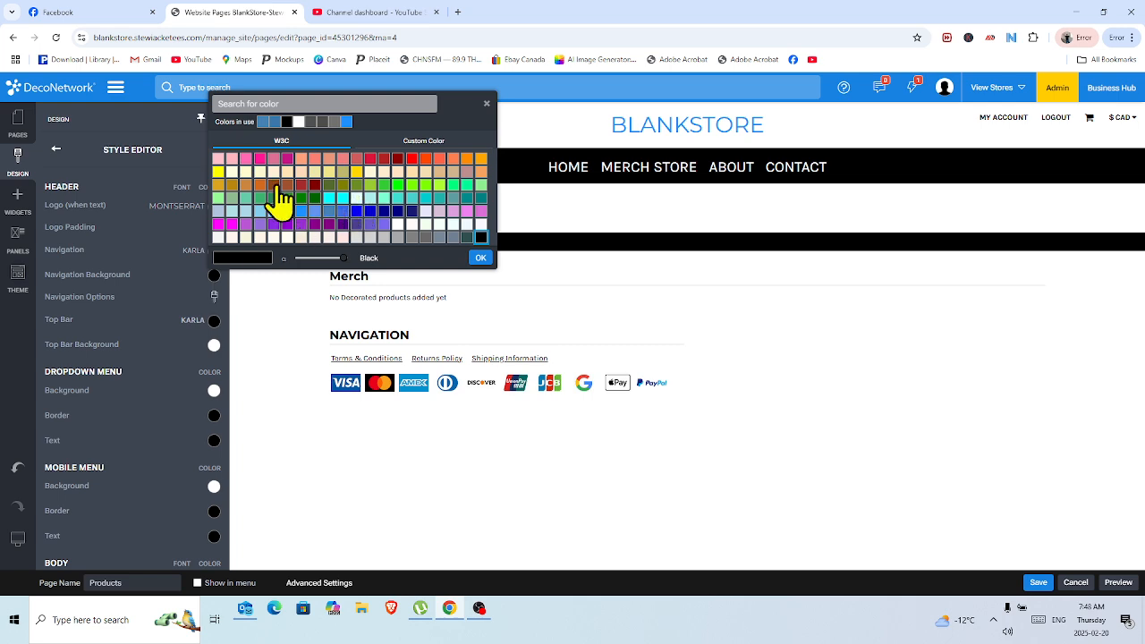
pyautogui.click(302, 215)
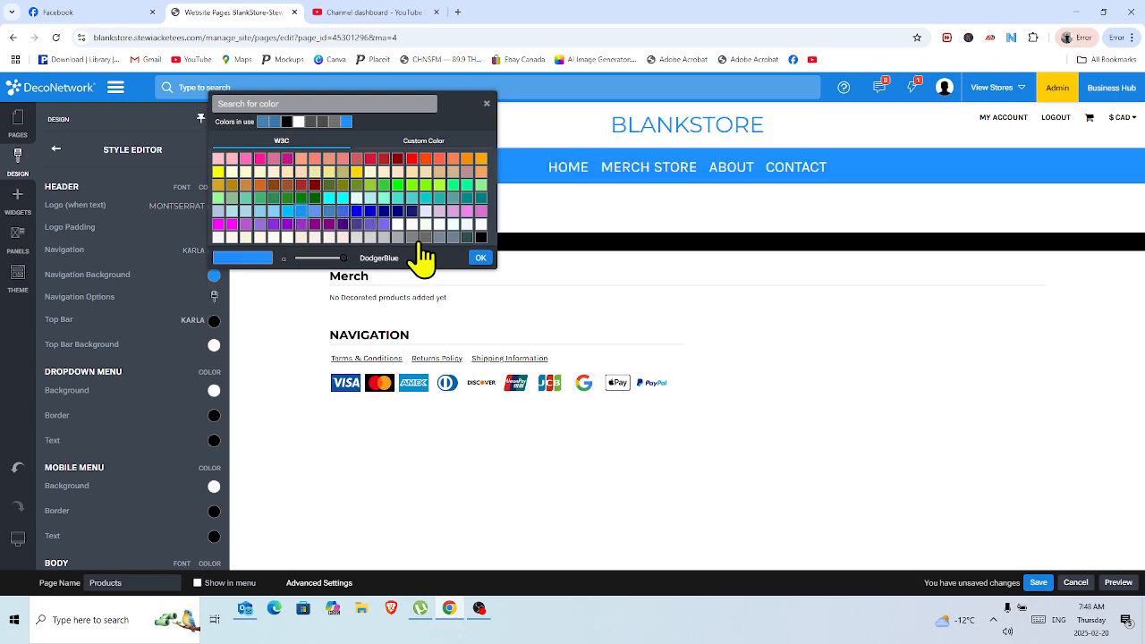
pyautogui.click(480, 260)
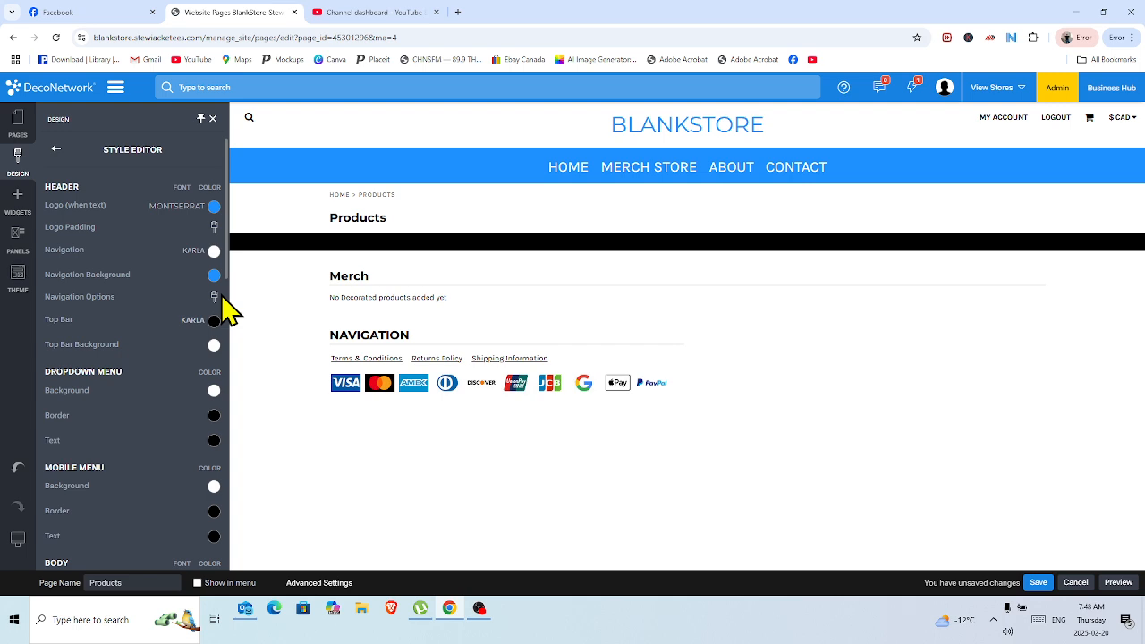
pyautogui.click(1037, 583)
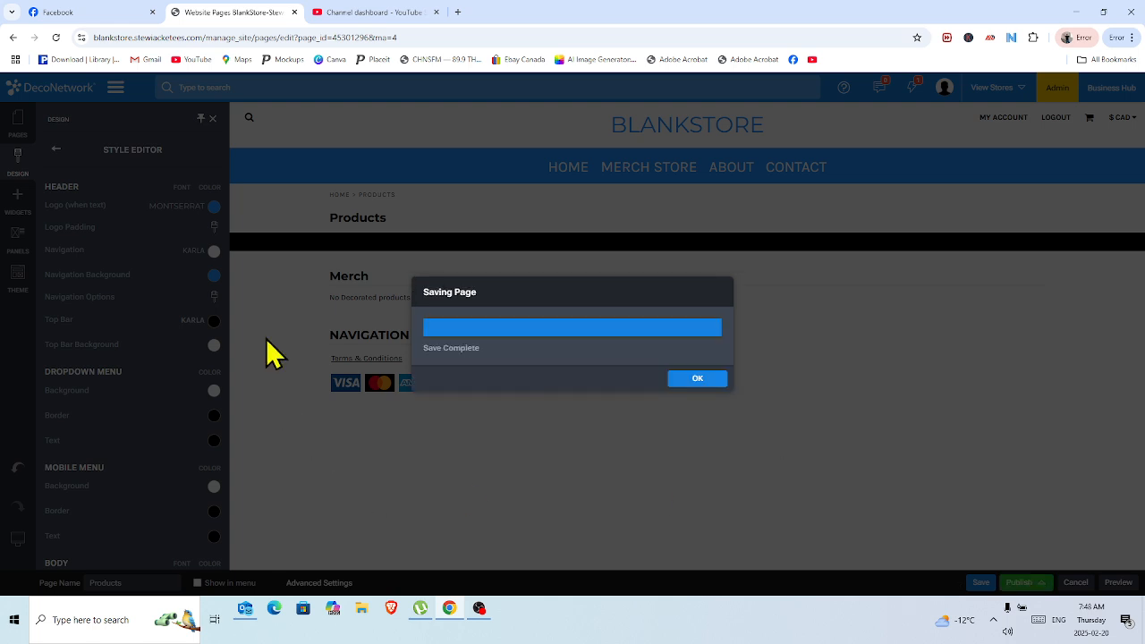
pyautogui.click(697, 378)
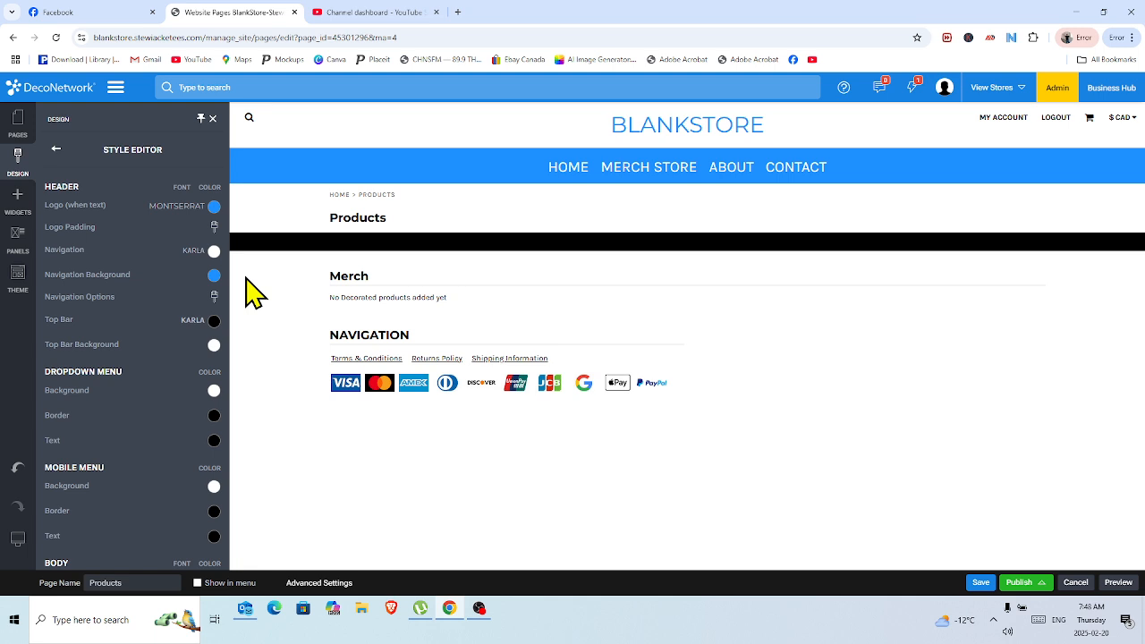
# Try left and right alignment for the header navigation in its options, and return it to center
pyautogui.click(214, 297)
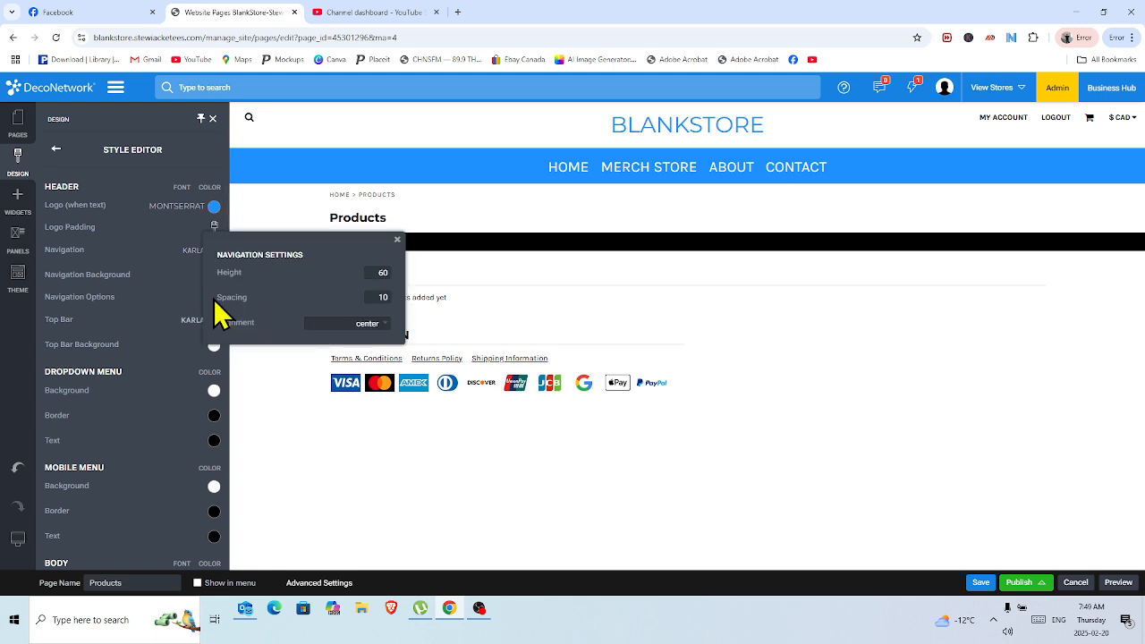
pyautogui.moveTo(287, 272)
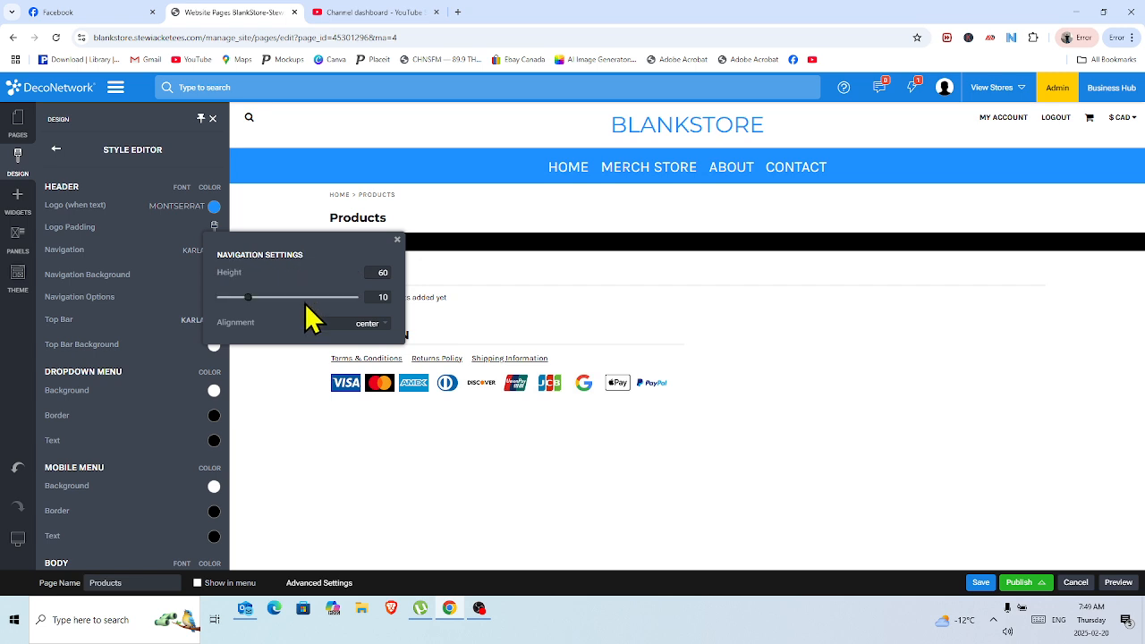
pyautogui.click(385, 323)
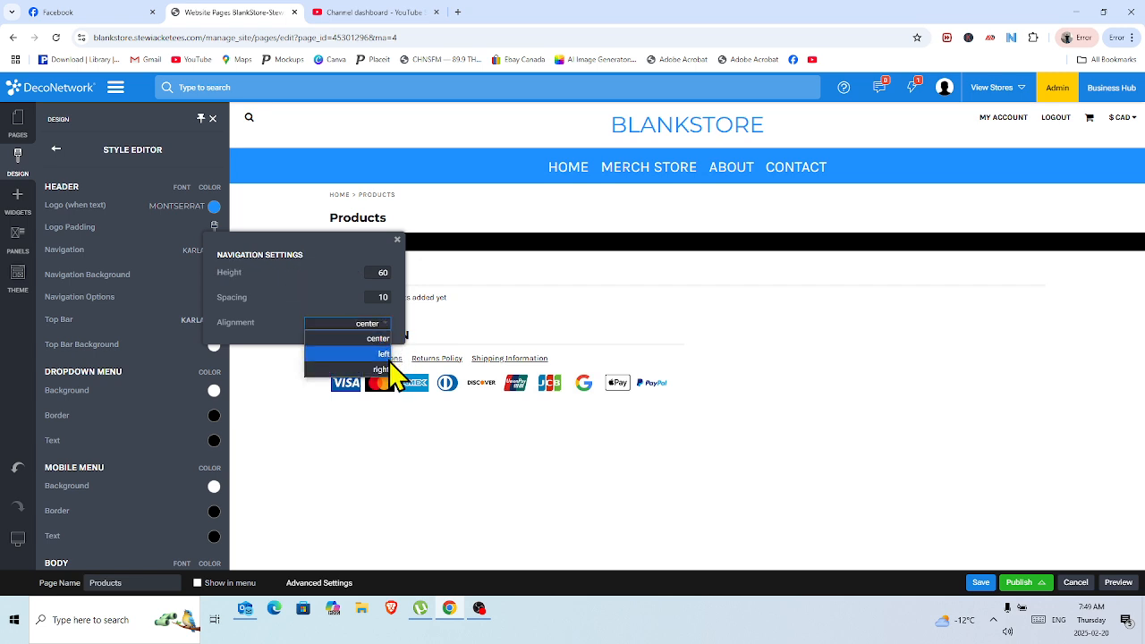
pyautogui.click(383, 354)
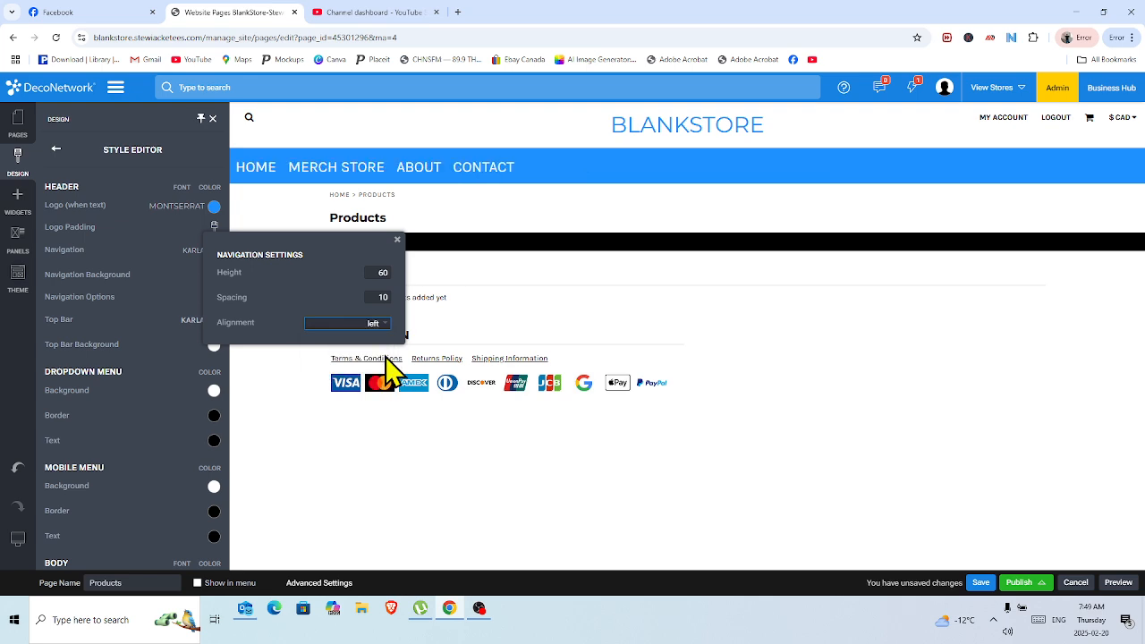
pyautogui.click(380, 324)
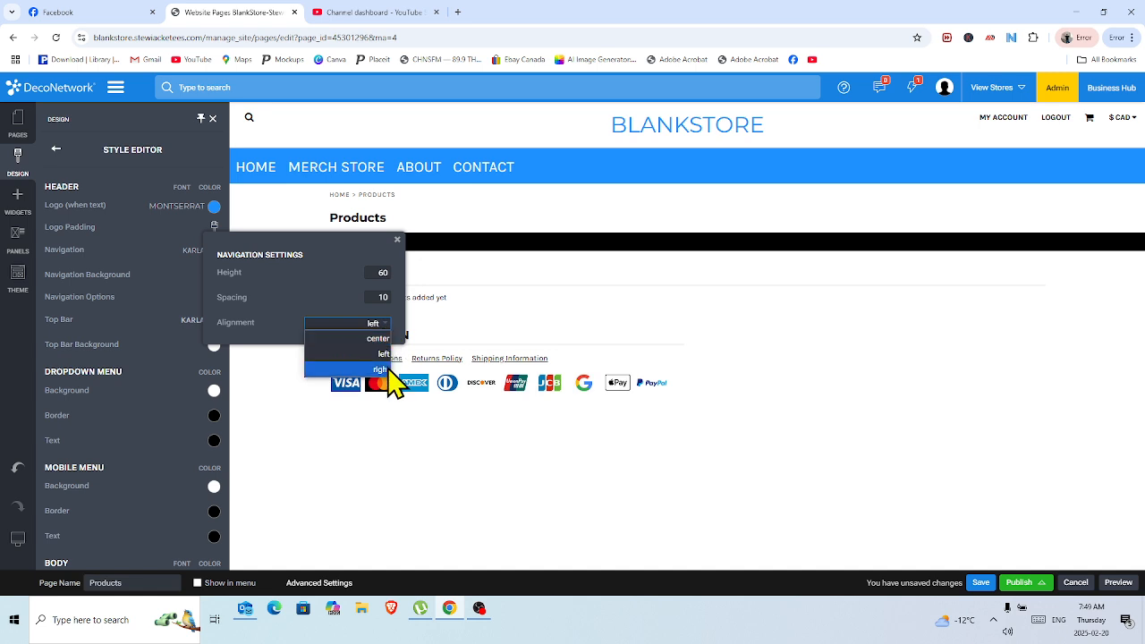
pyautogui.click(380, 369)
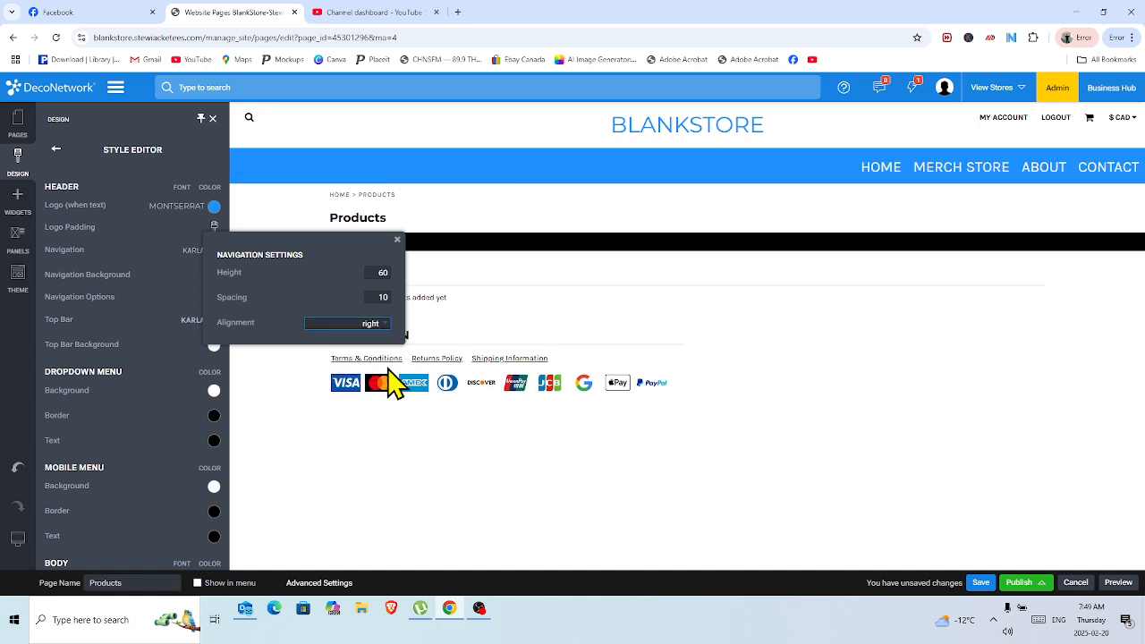
pyautogui.click(382, 324)
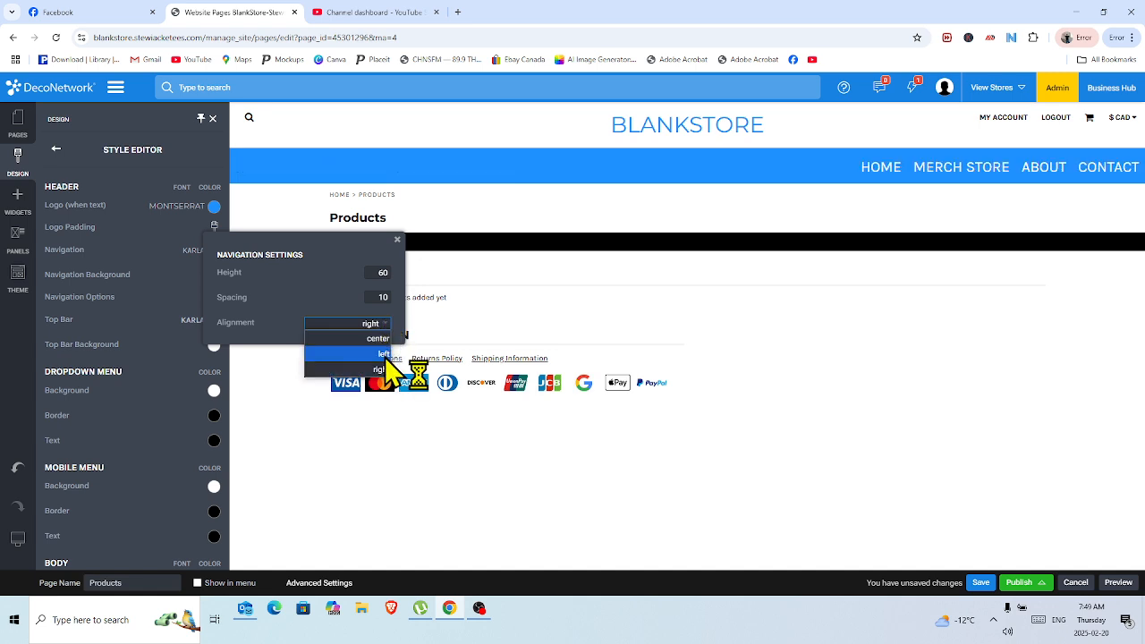
pyautogui.click(377, 338)
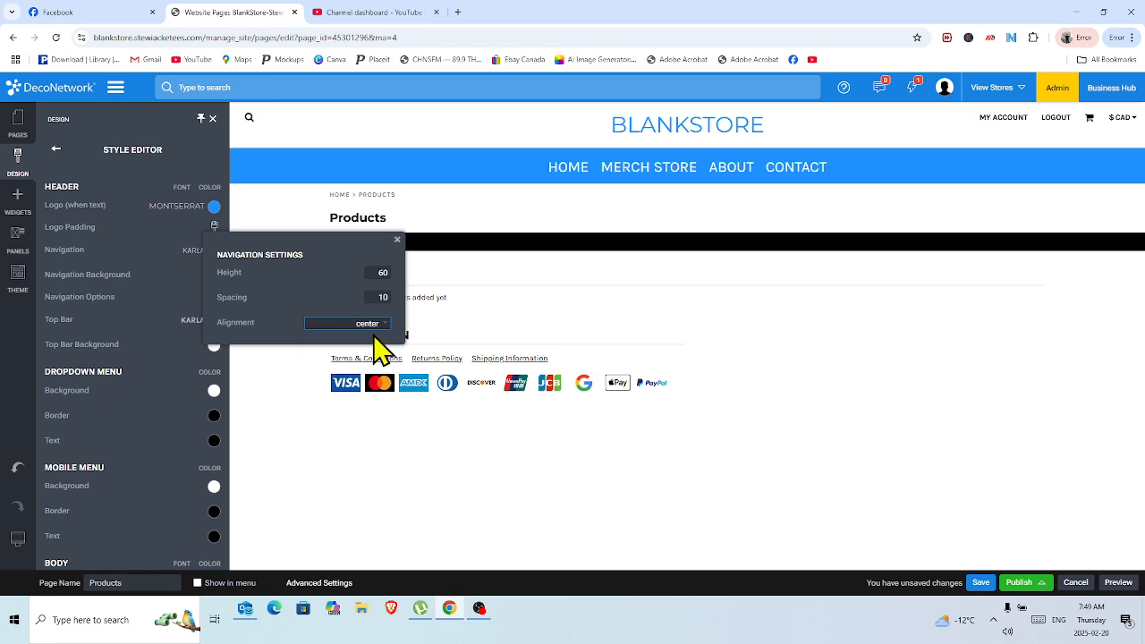
# Set the header navigation's height to 65 and save the page
pyautogui.moveTo(265, 294)
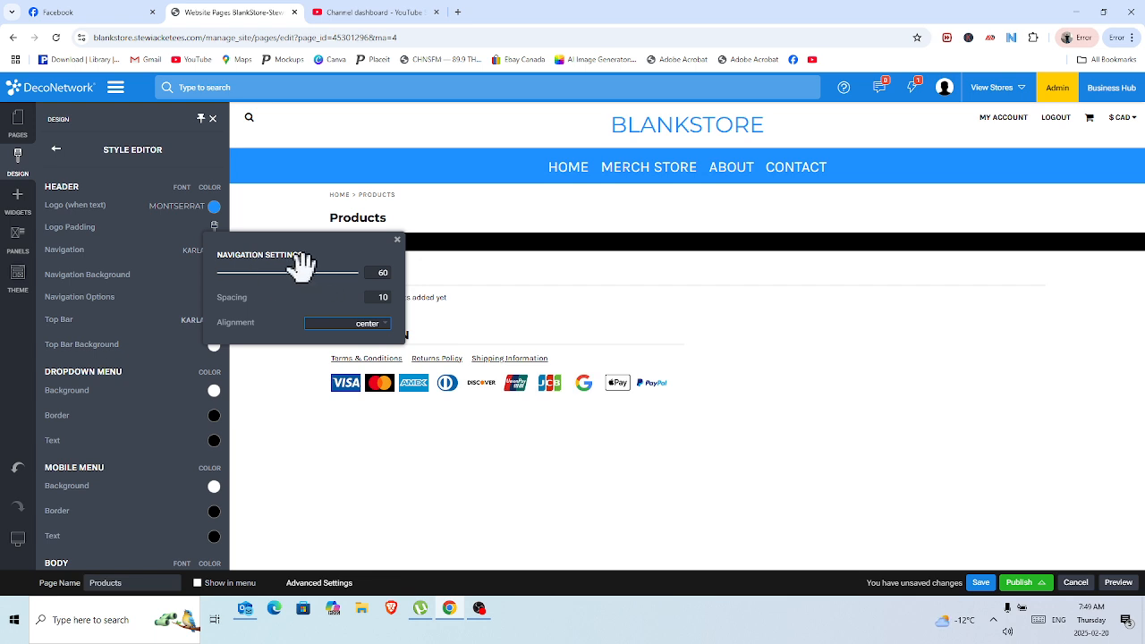
pyautogui.moveTo(301, 266); pyautogui.dragTo(320, 264)
pyautogui.moveTo(325, 265); pyautogui.dragTo(307, 268)
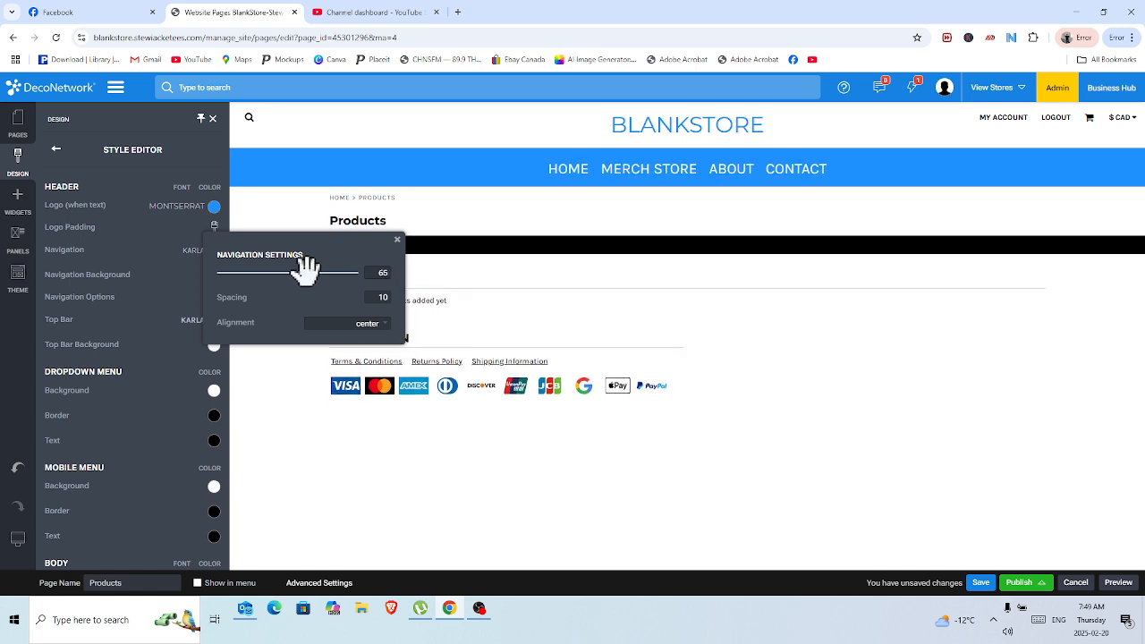
pyautogui.click(397, 240)
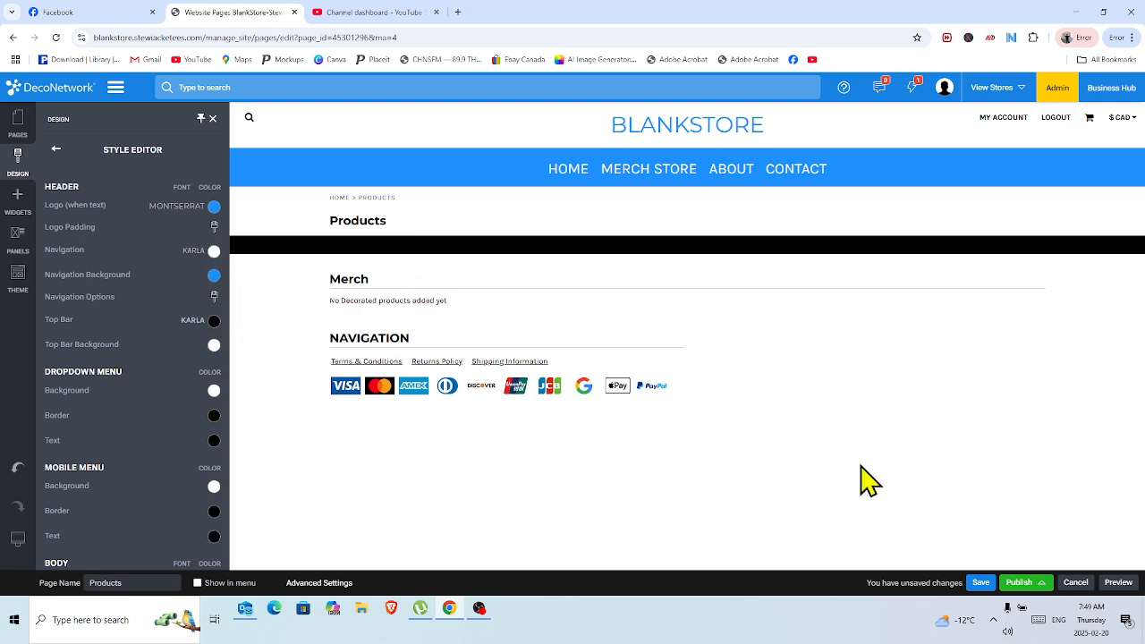
pyautogui.click(980, 583)
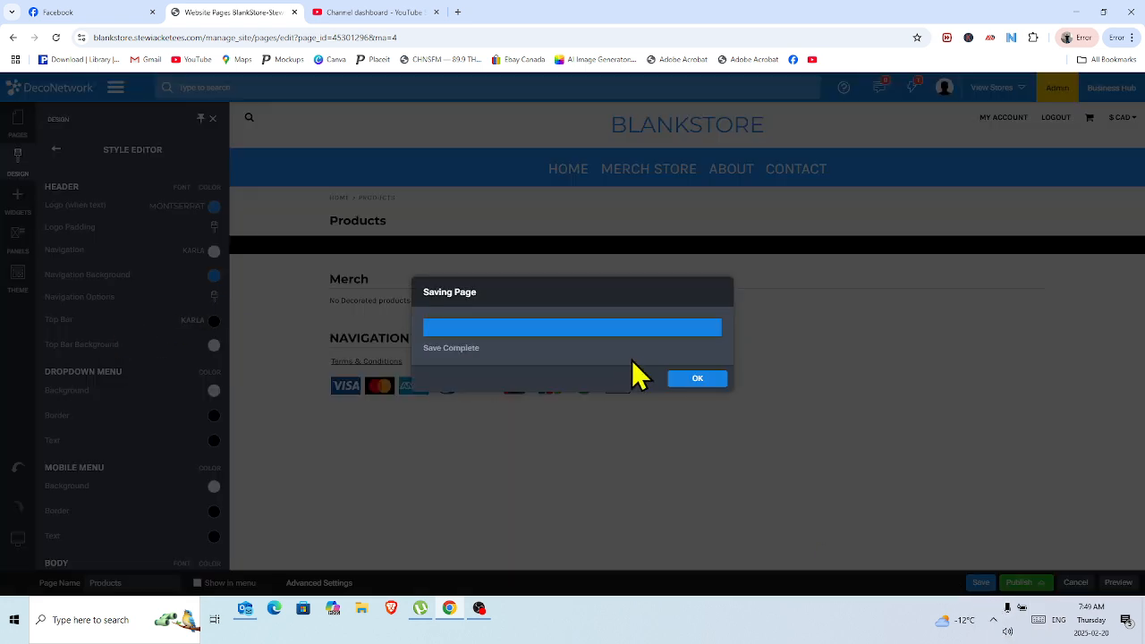
pyautogui.click(696, 383)
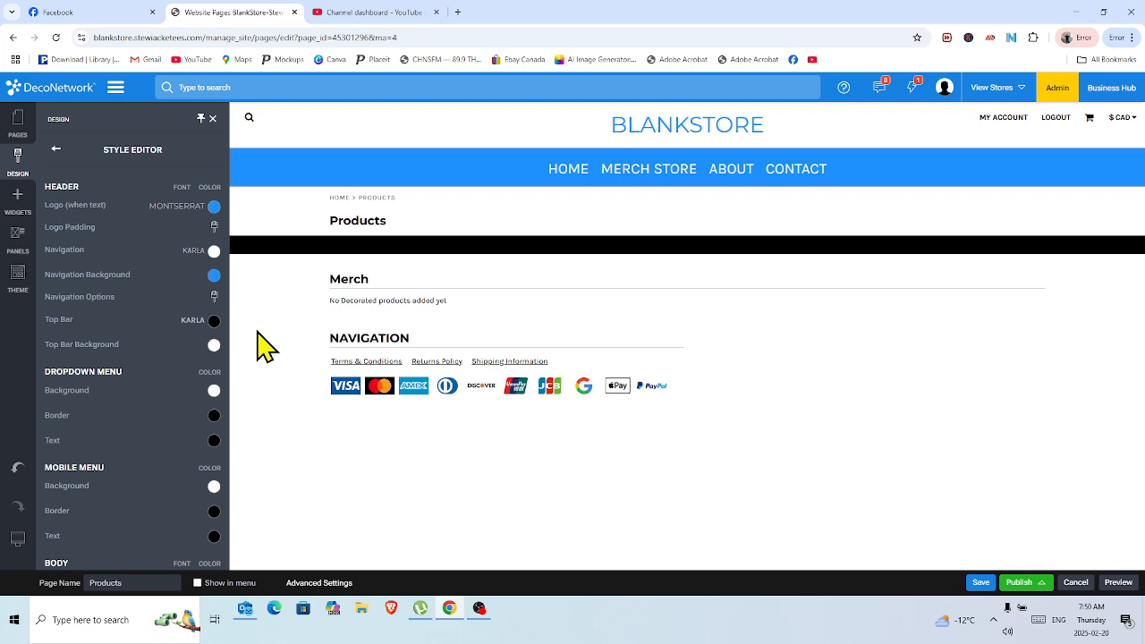
# Preview the page in the mobile device view and return to the large desktop view
pyautogui.moveTo(18, 554)
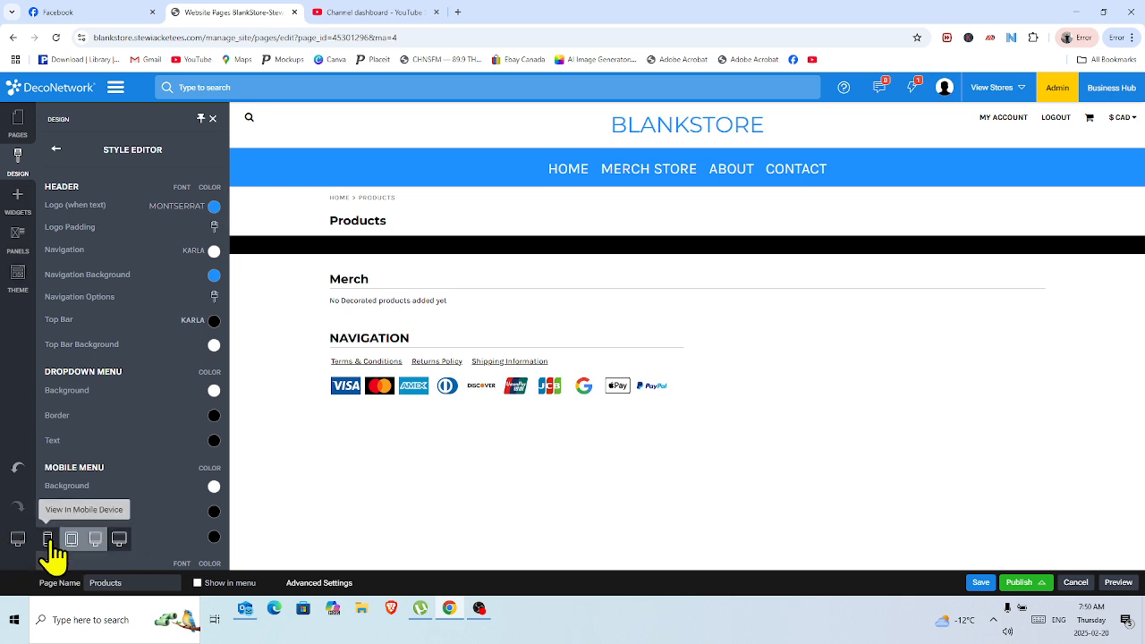
pyautogui.click(49, 540)
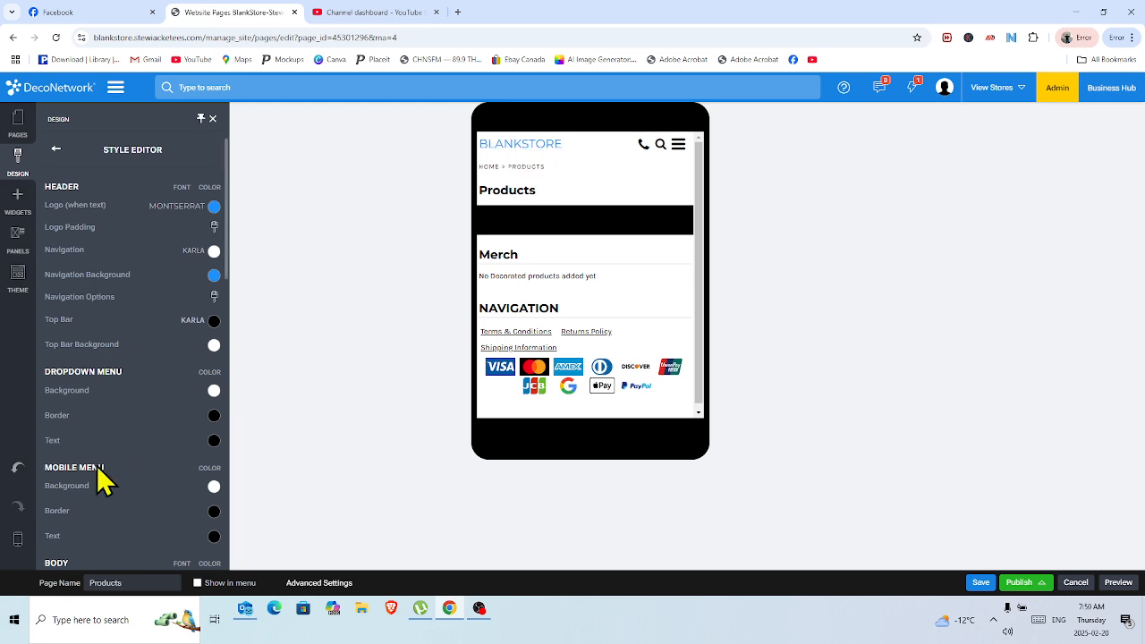
pyautogui.moveTo(46, 543)
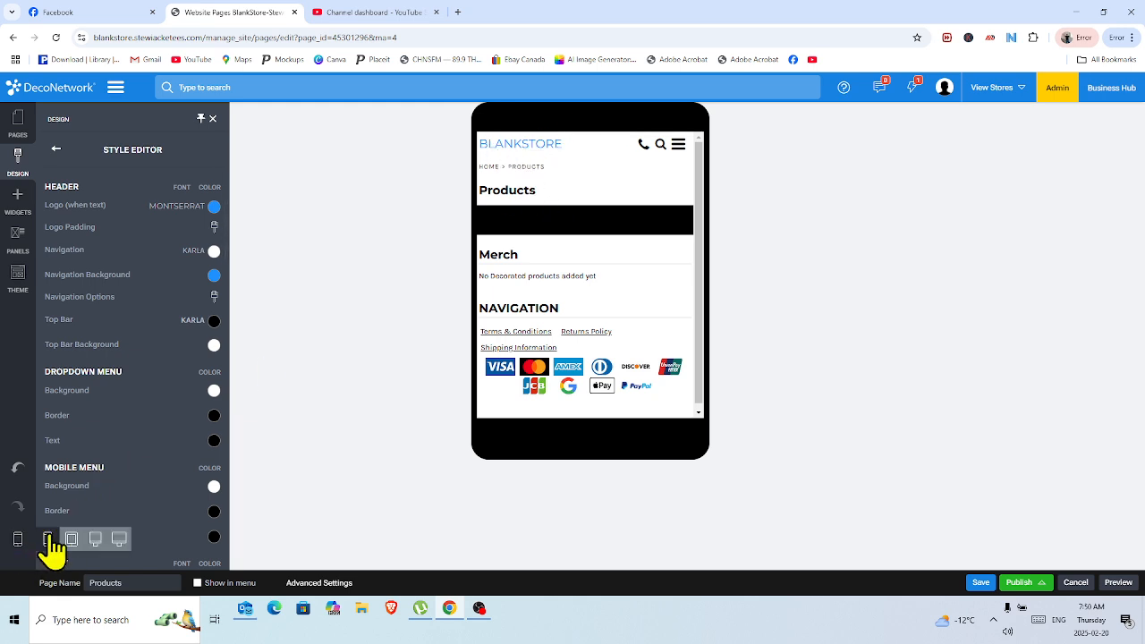
pyautogui.click(119, 539)
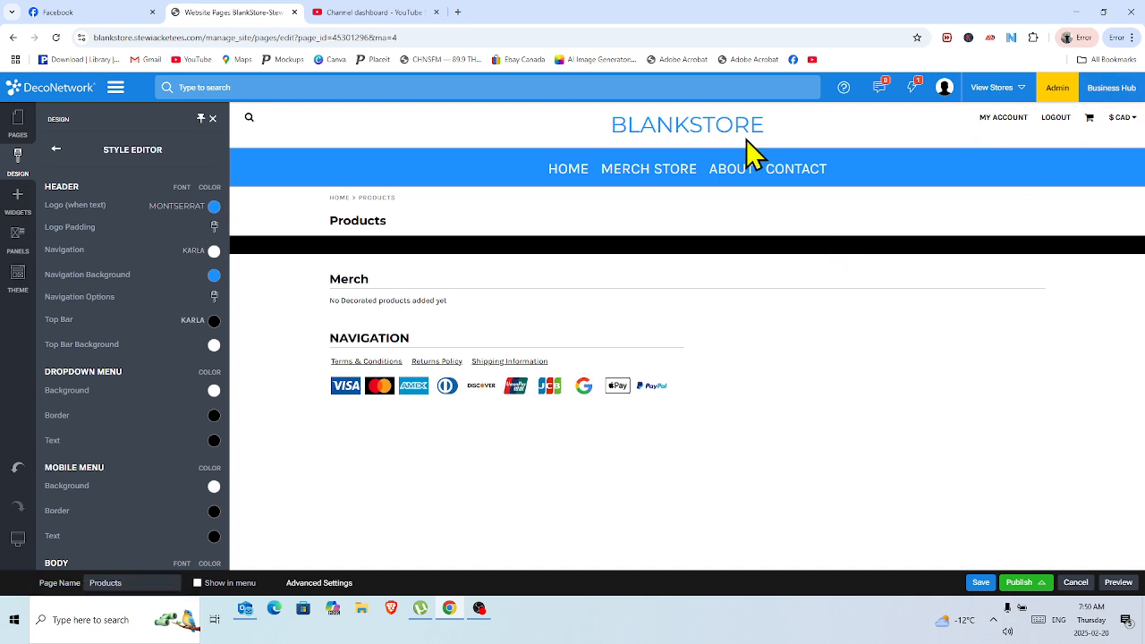
# Set the header's top bar color to DodgerBlue and its Karla font size to 20
pyautogui.click(215, 320)
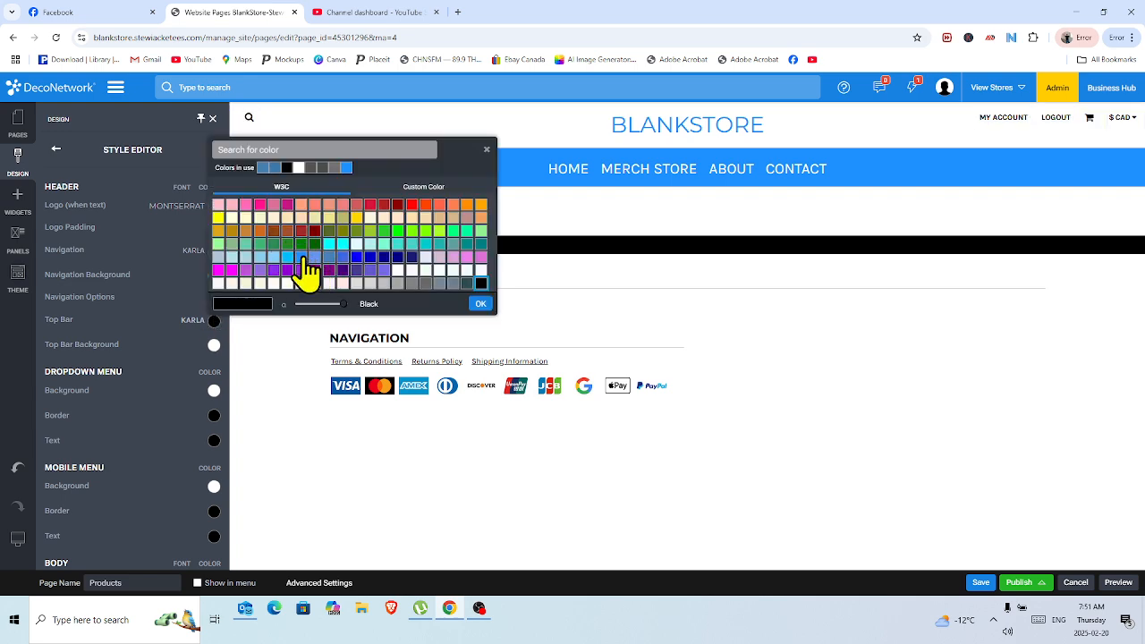
pyautogui.click(308, 258)
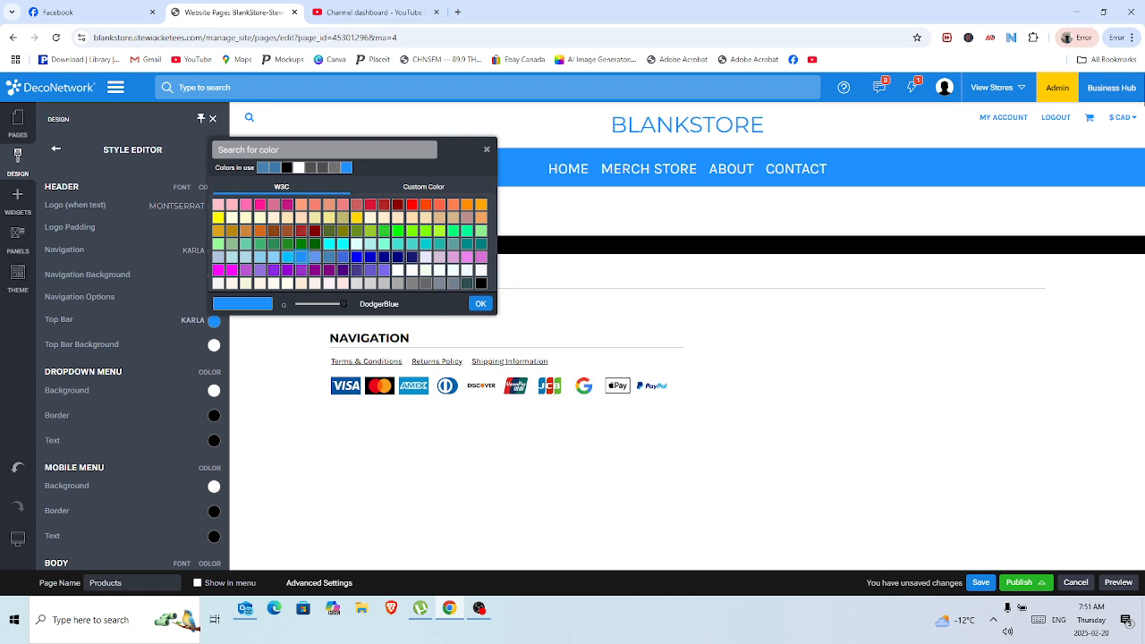
pyautogui.click(480, 304)
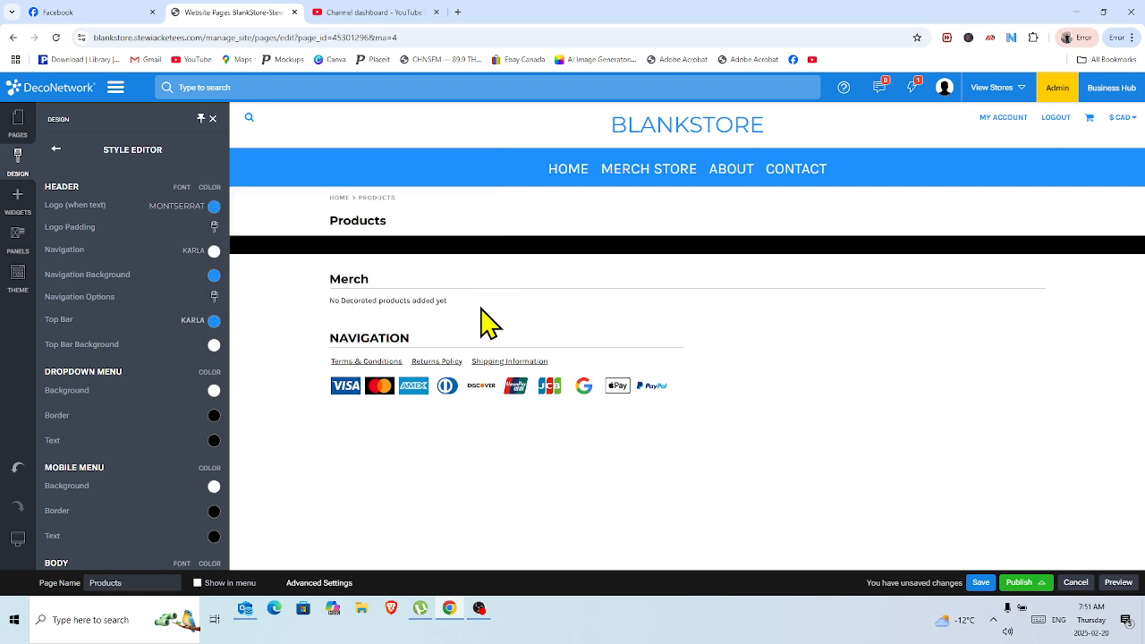
pyautogui.click(192, 320)
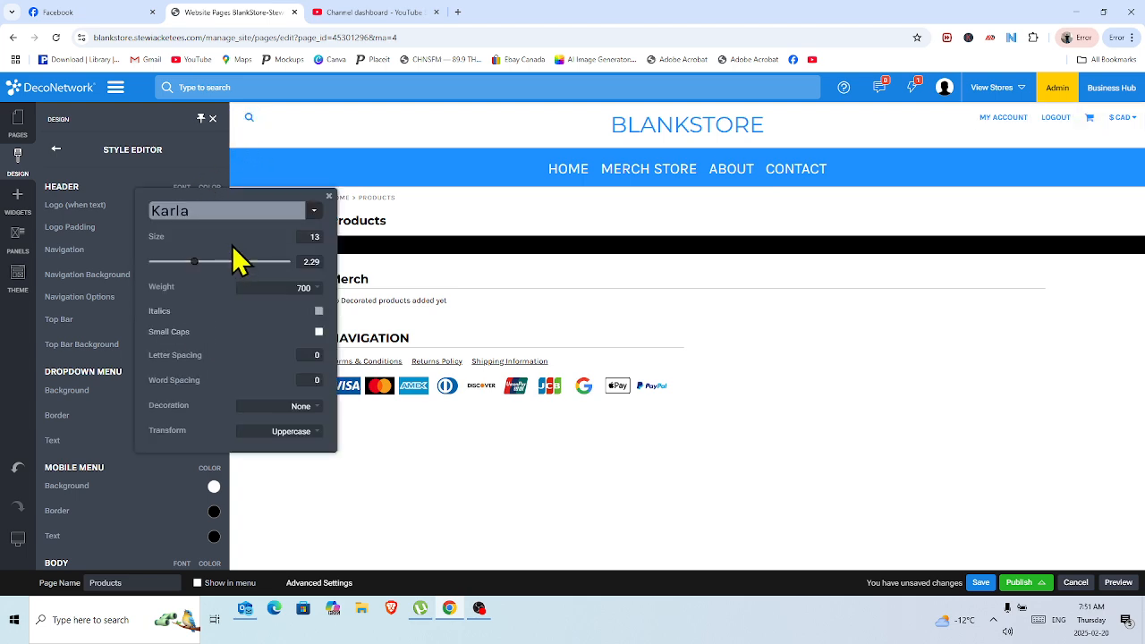
pyautogui.moveTo(164, 245)
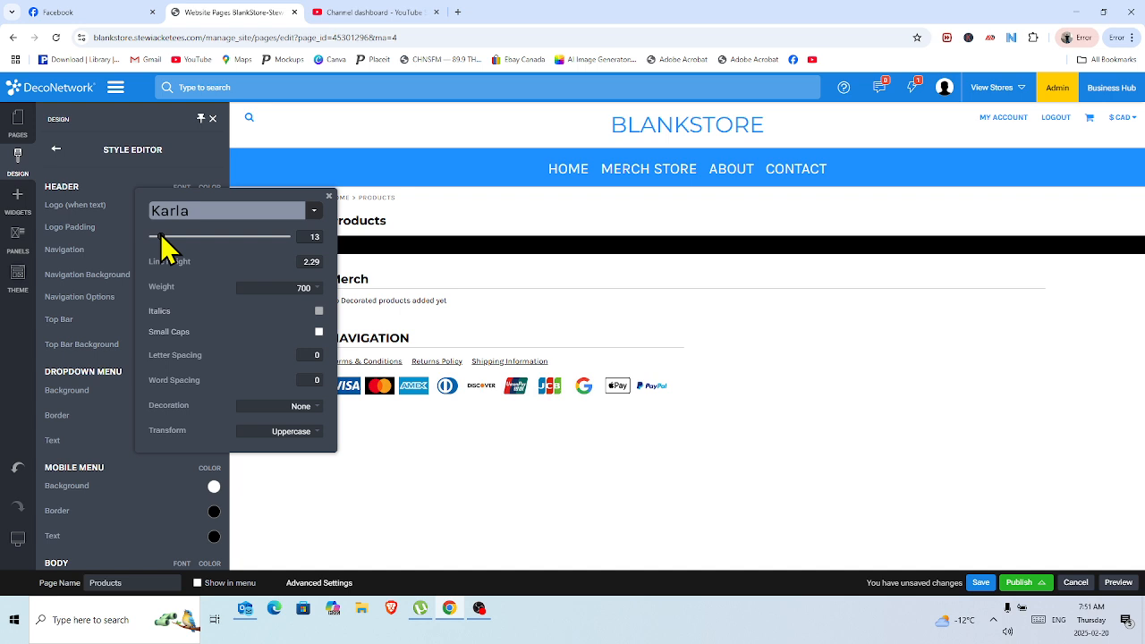
pyautogui.moveTo(161, 236); pyautogui.dragTo(166, 217)
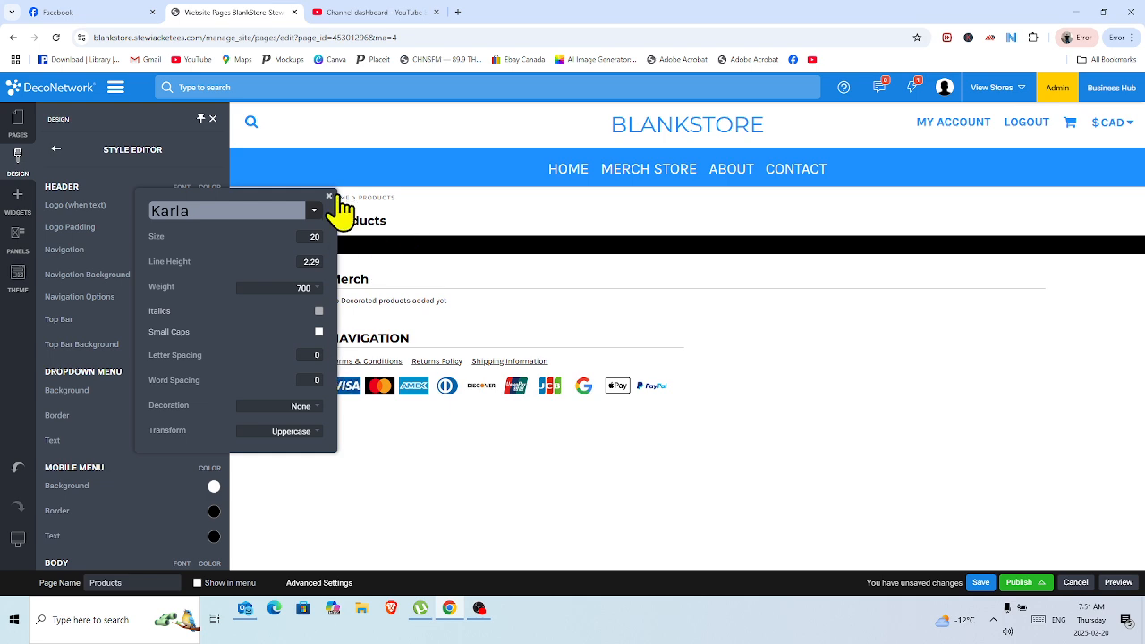
pyautogui.click(328, 196)
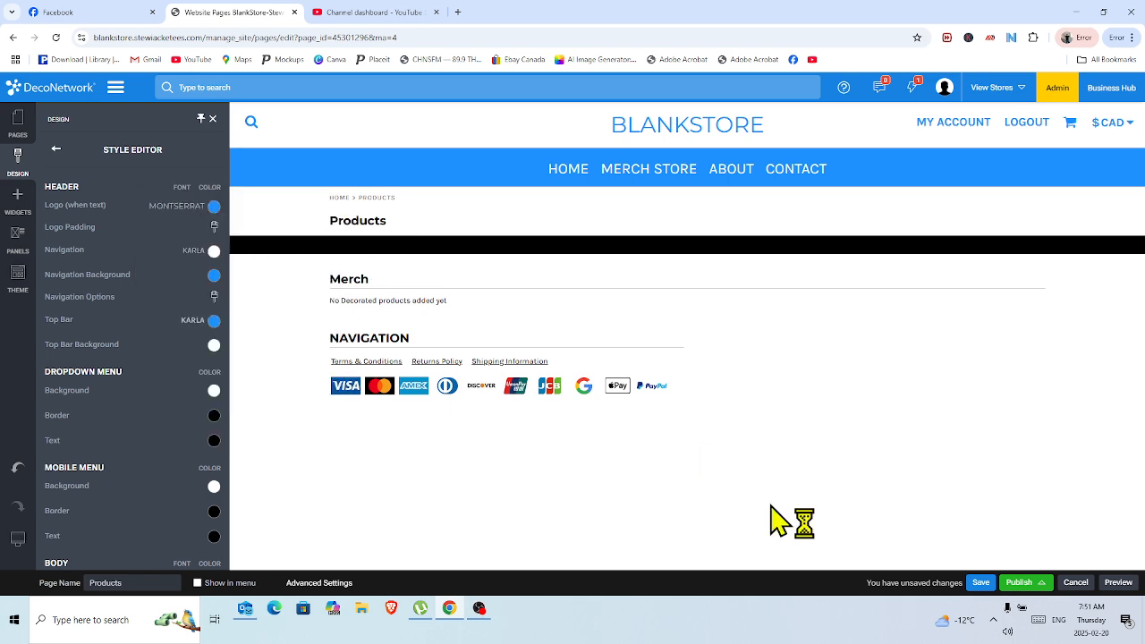
# Save the page with the restyled top bar and publish the website
pyautogui.click(980, 582)
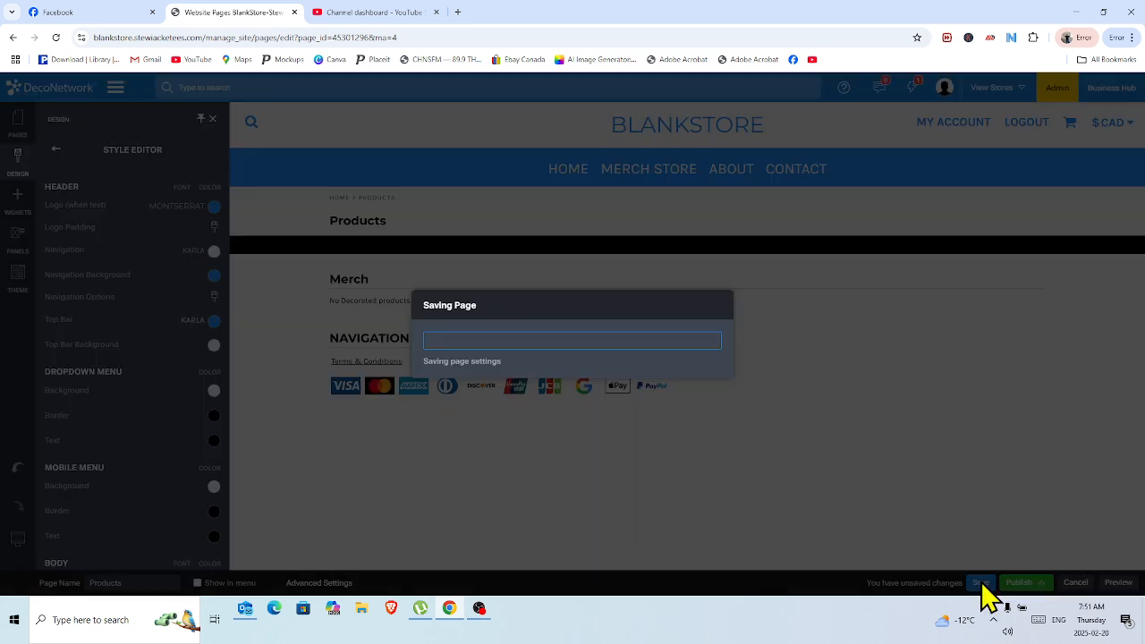
pyautogui.click(696, 378)
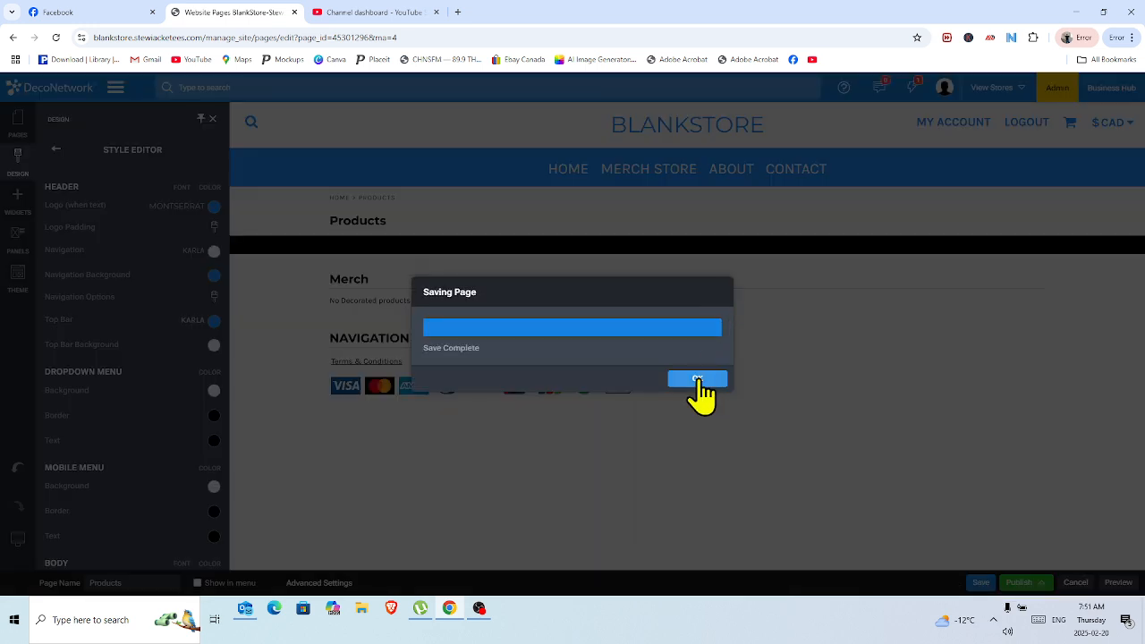
pyautogui.click(1020, 586)
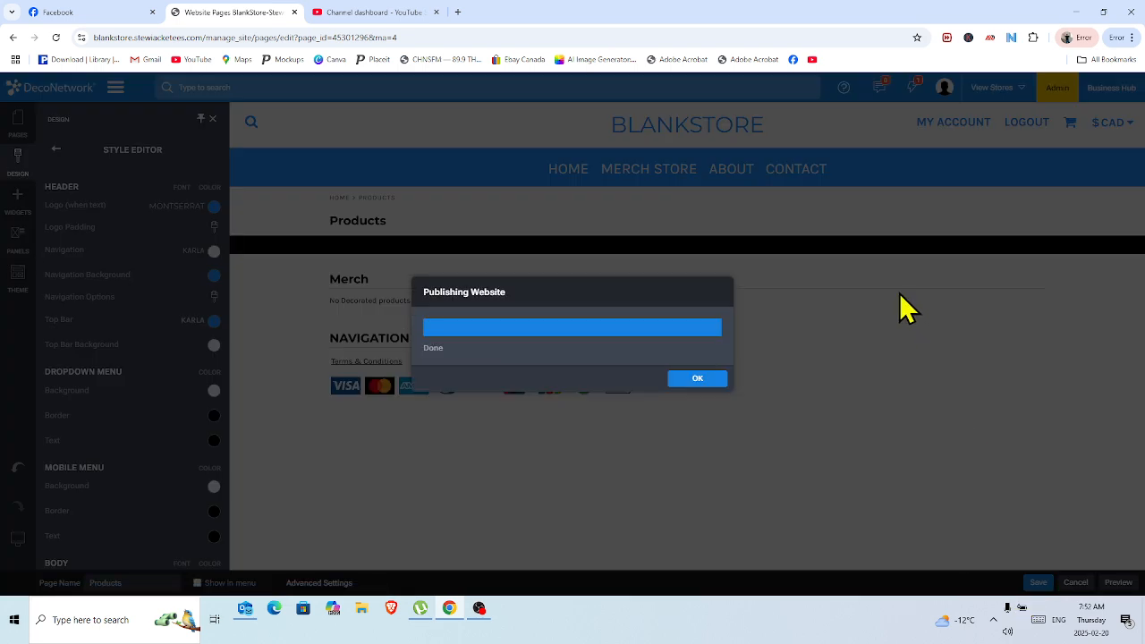
pyautogui.click(698, 380)
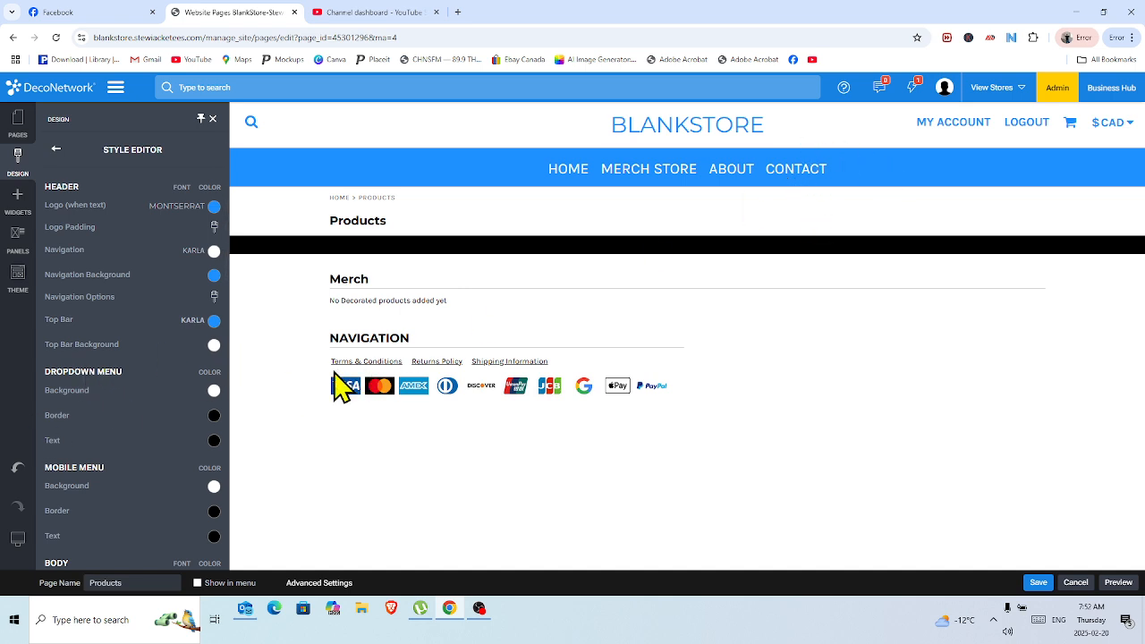
# Set the dropdown menu's border and text colors to DodgerBlue and save the page
pyautogui.click(213, 417)
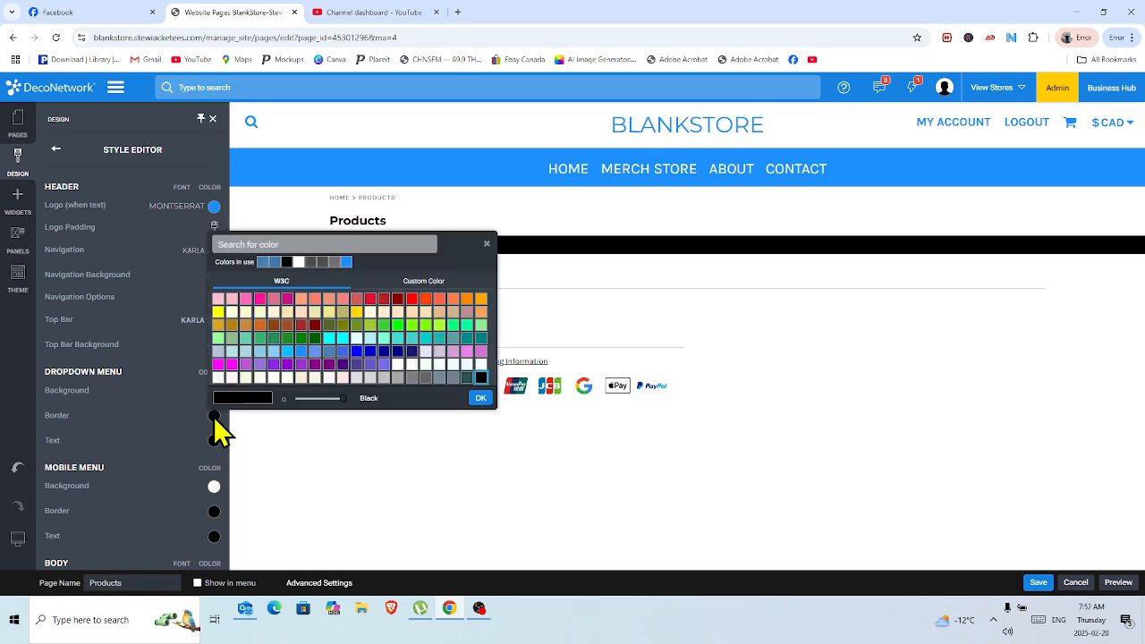
pyautogui.click(301, 352)
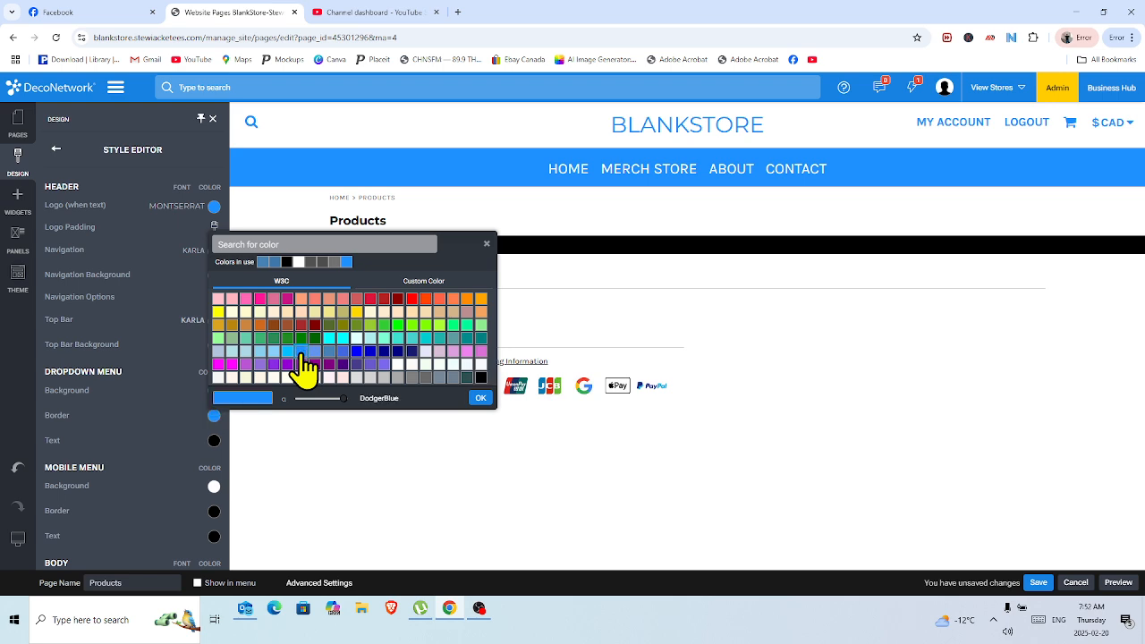
pyautogui.click(480, 397)
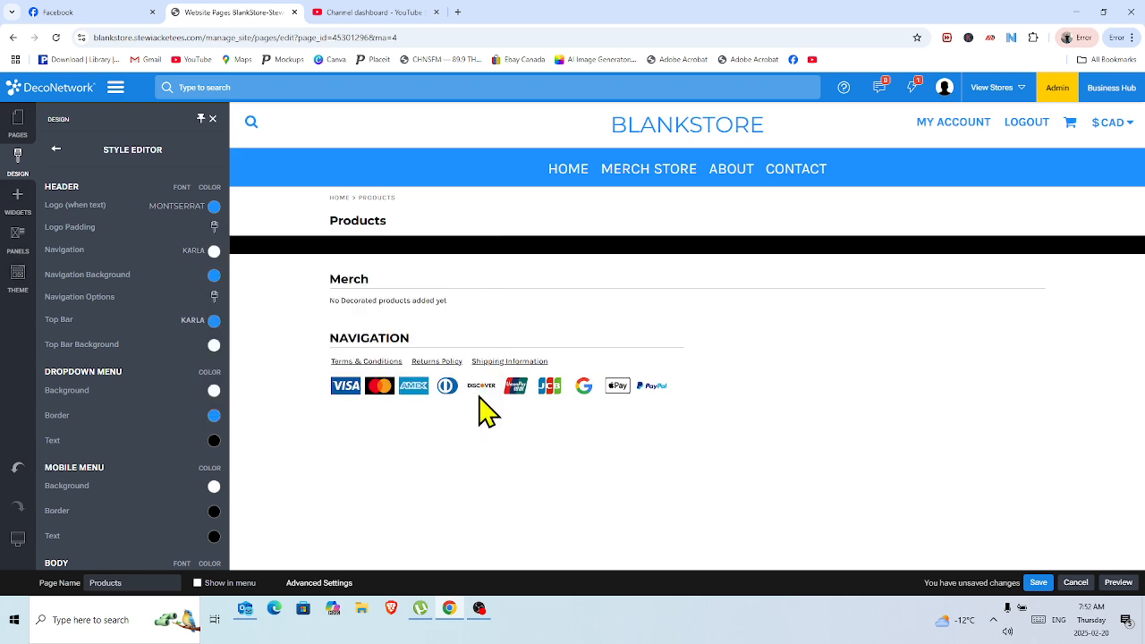
pyautogui.click(215, 441)
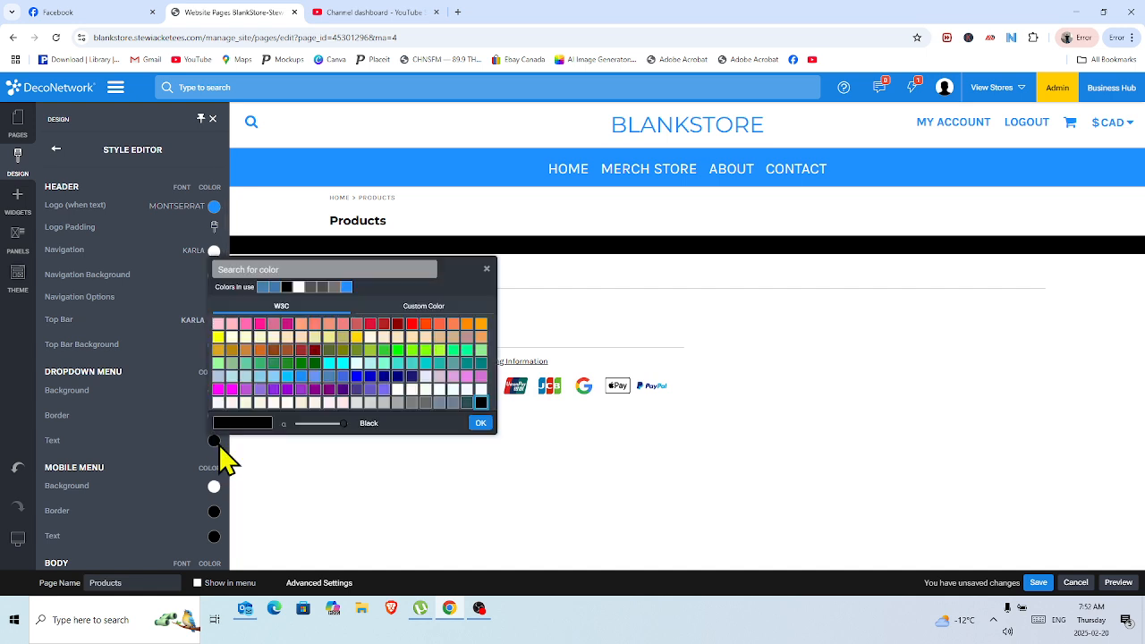
pyautogui.click(303, 376)
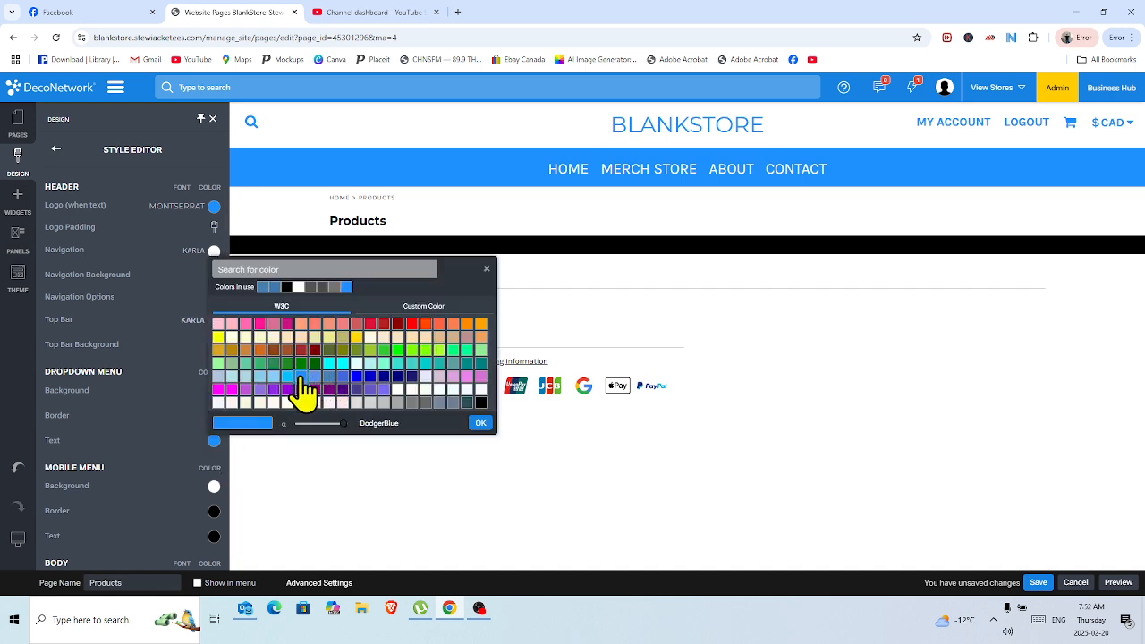
pyautogui.click(480, 423)
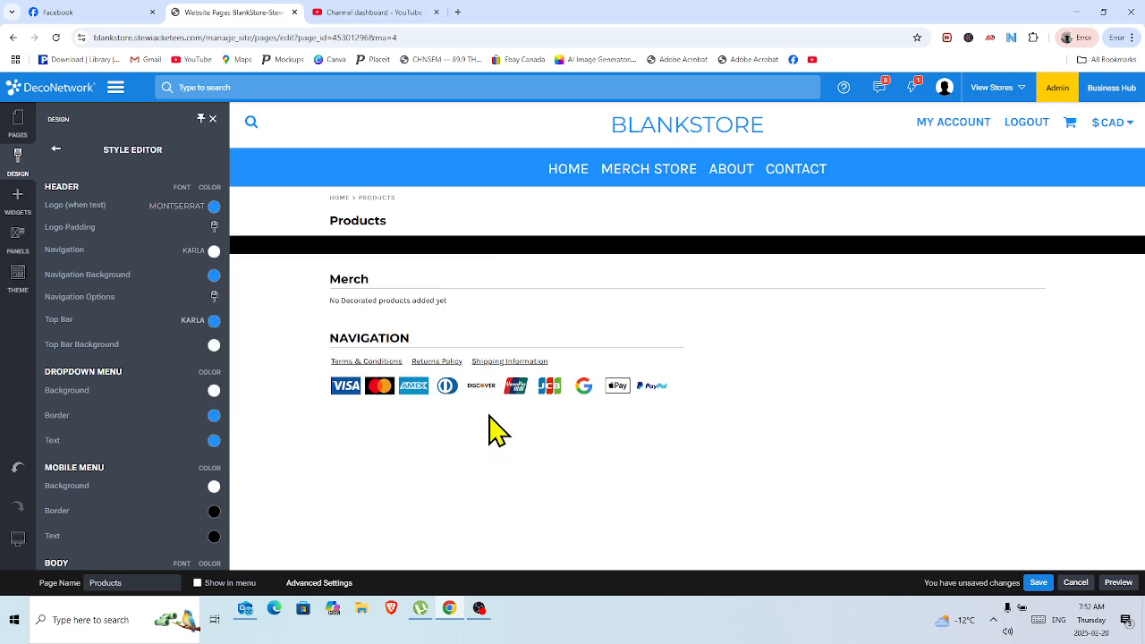
pyautogui.click(1037, 581)
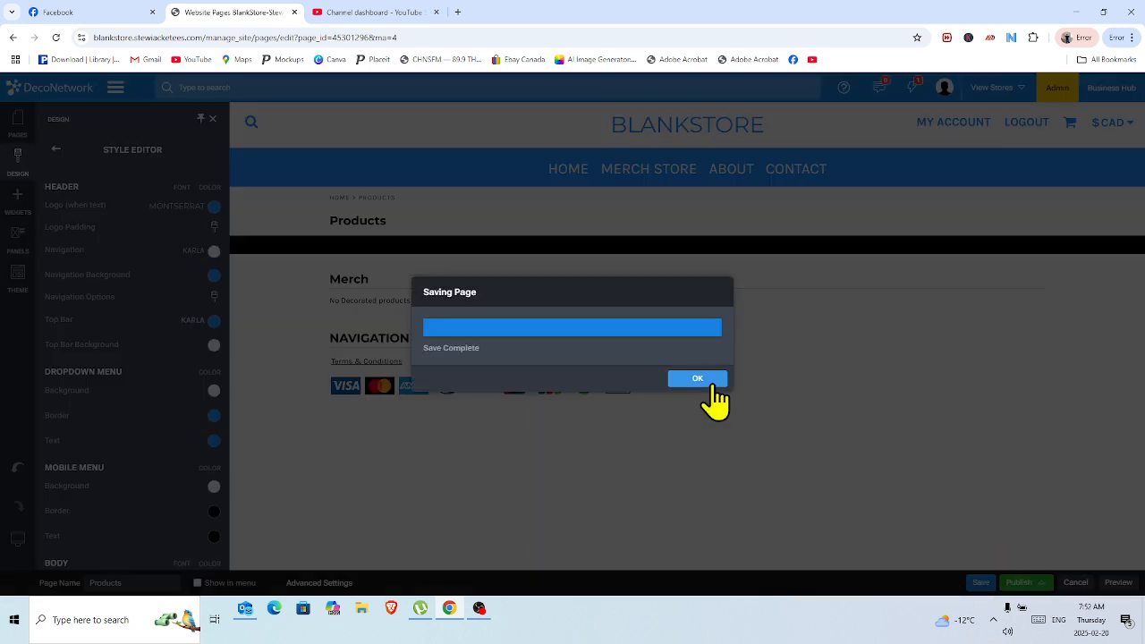
pyautogui.click(712, 381)
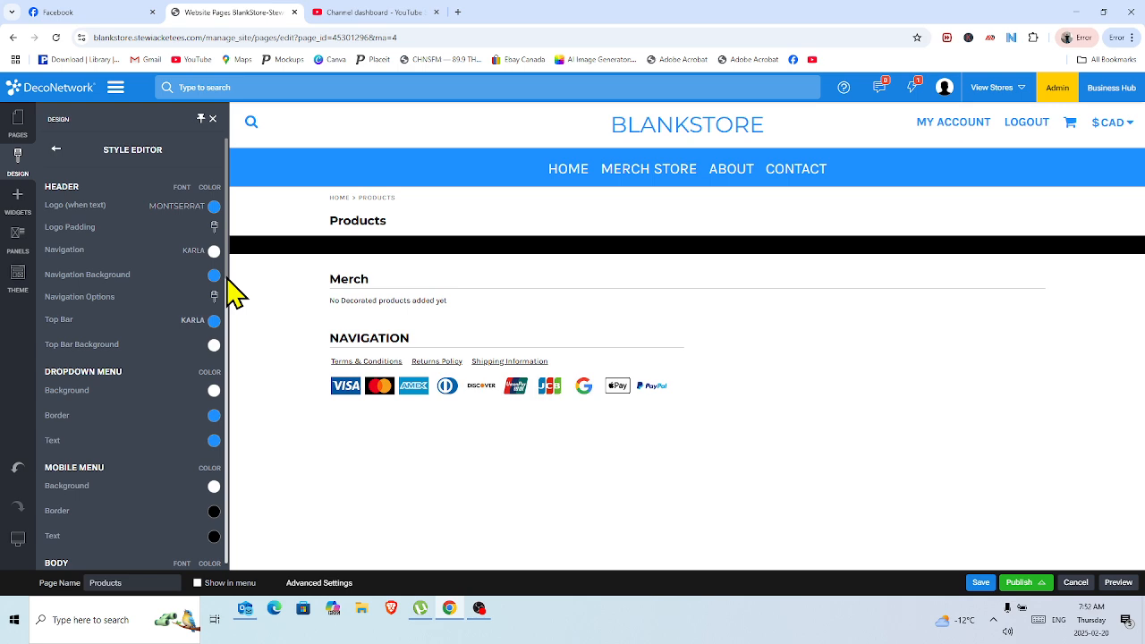
# Set the font size of the body text to 20 in the style editor
pyautogui.moveTo(227, 272); pyautogui.dragTo(227, 347)
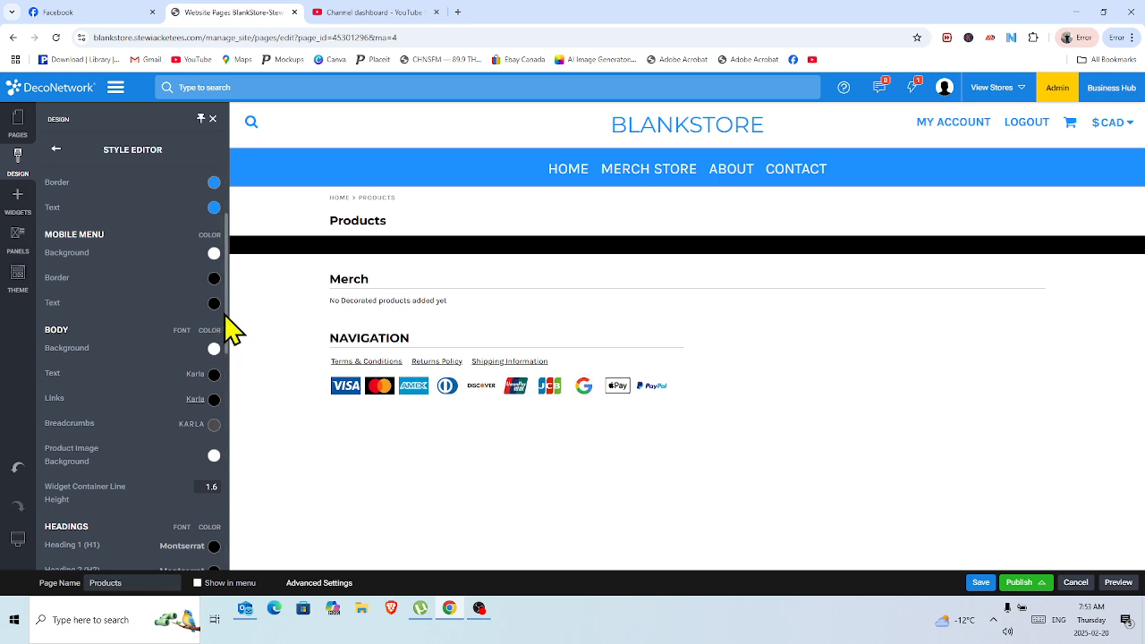
pyautogui.scroll(-1, 229, 329)
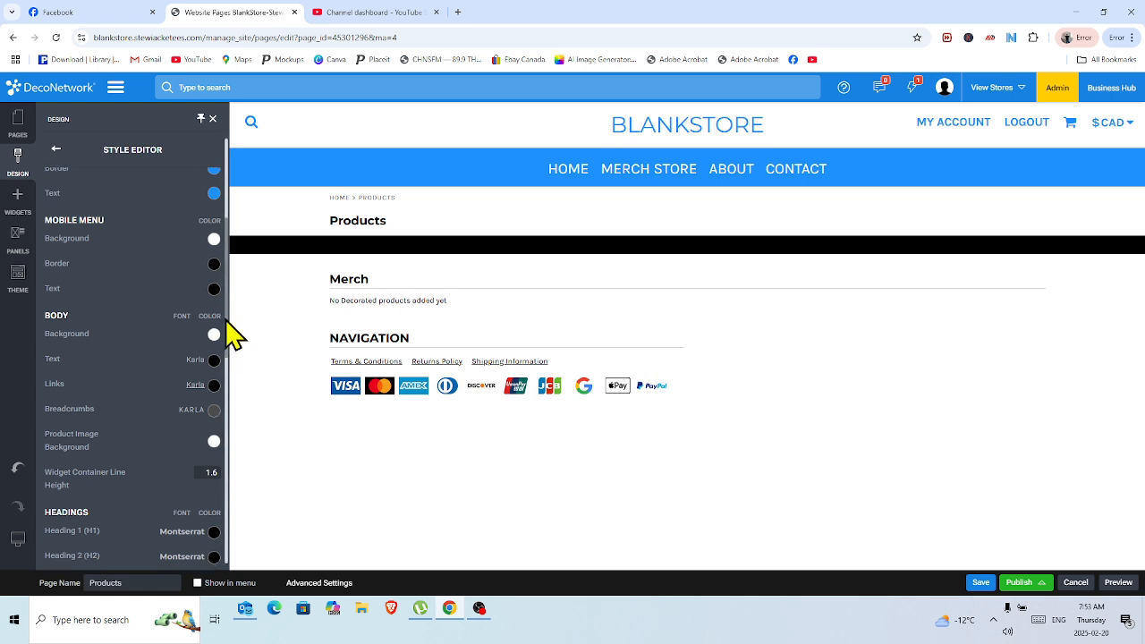
pyautogui.scroll(-1, 230, 342)
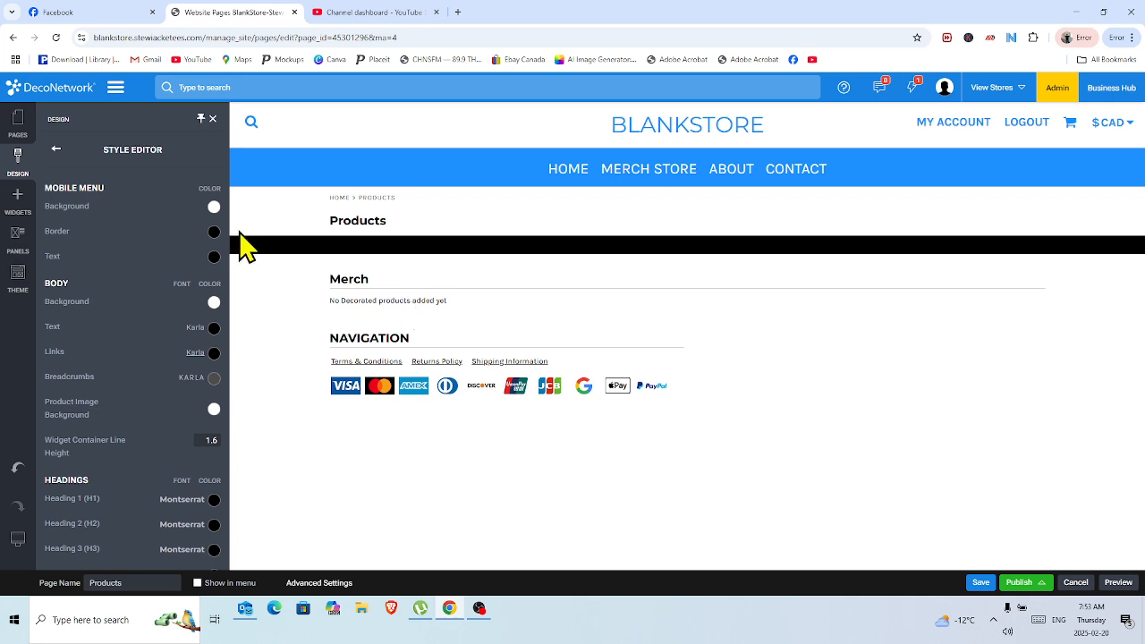
pyautogui.click(197, 328)
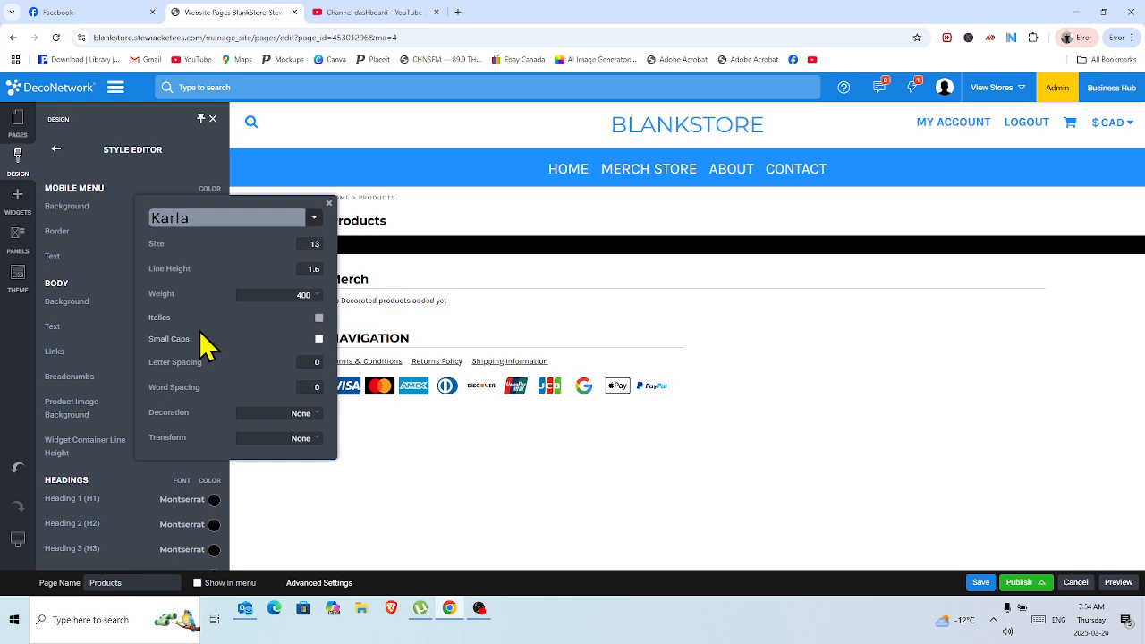
pyautogui.moveTo(156, 234)
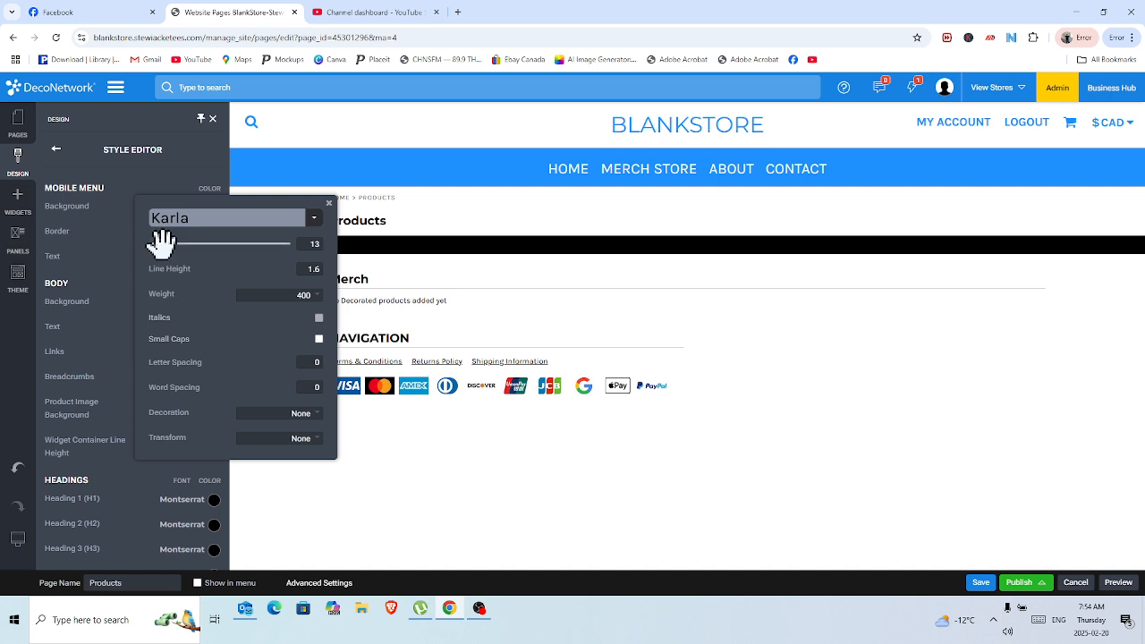
pyautogui.moveTo(161, 242); pyautogui.dragTo(167, 241)
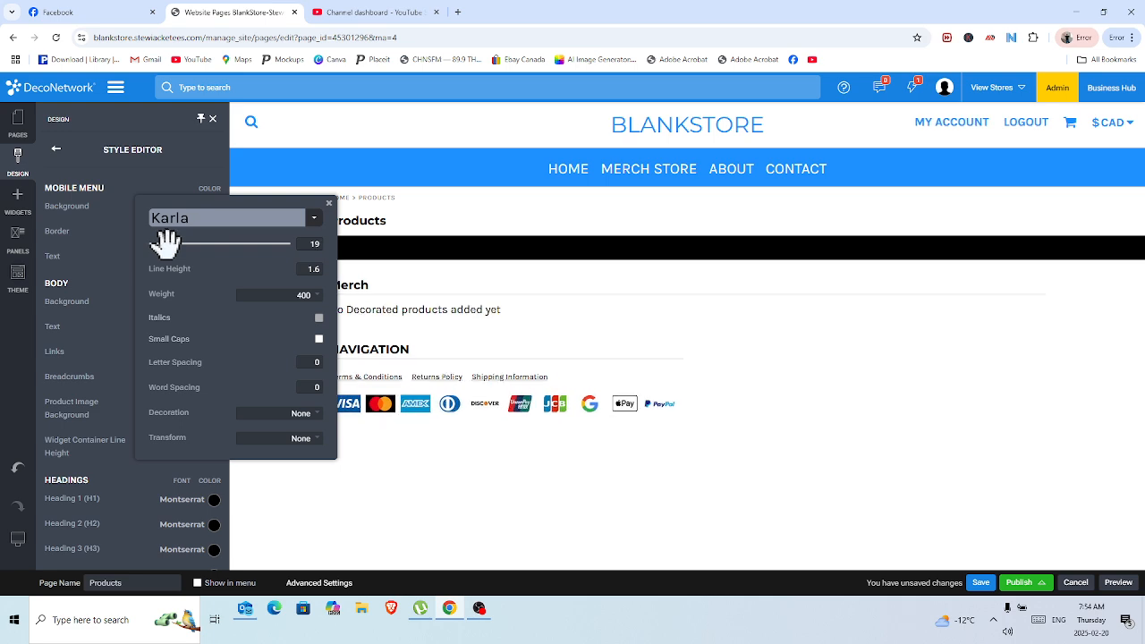
pyautogui.moveTo(167, 242); pyautogui.dragTo(168, 241)
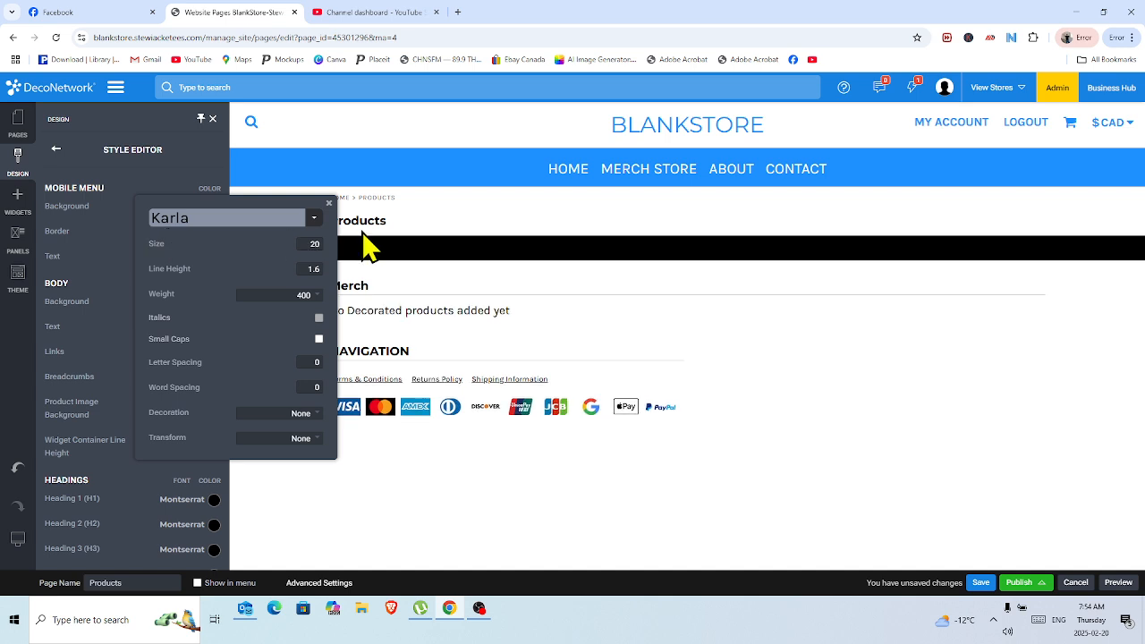
pyautogui.click(330, 203)
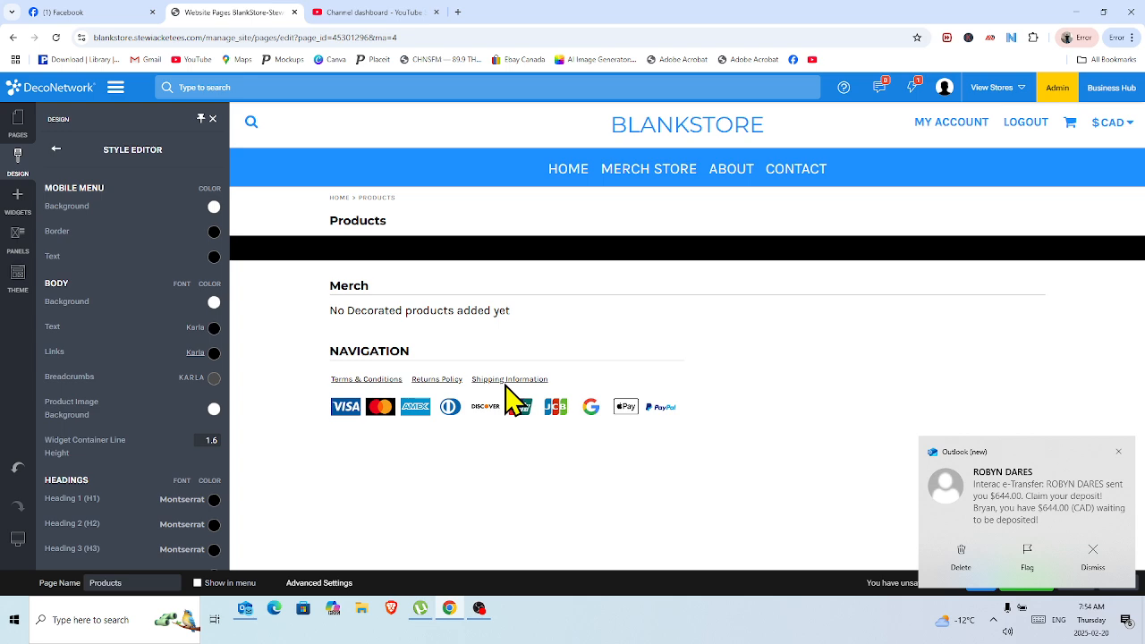
# Set the font size of the body links to 20
pyautogui.click(196, 356)
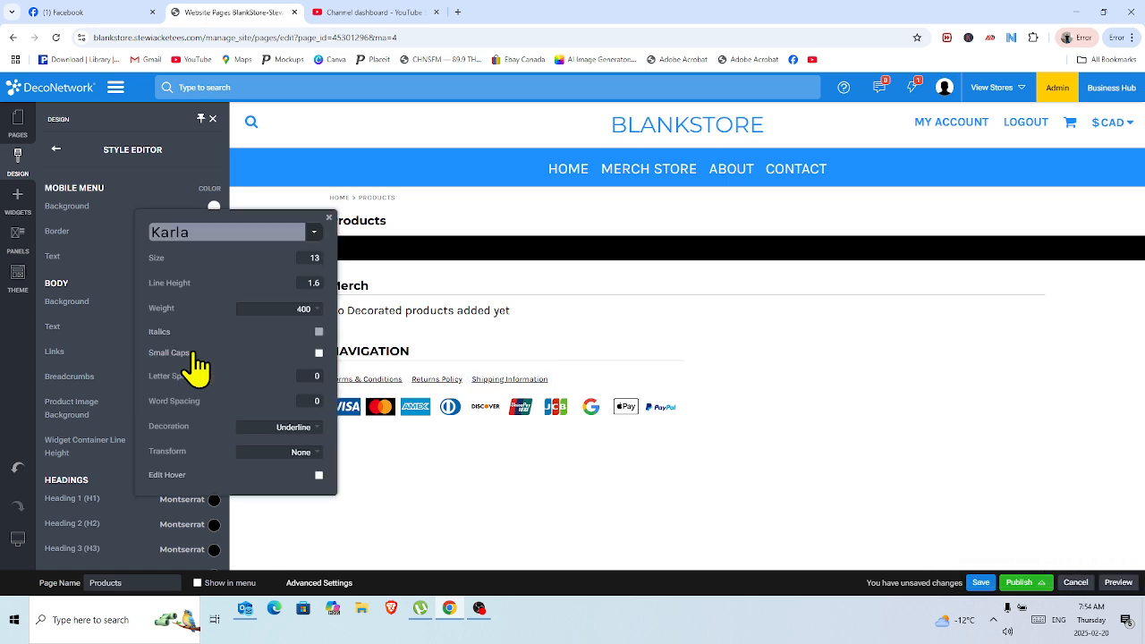
pyautogui.moveTo(199, 289)
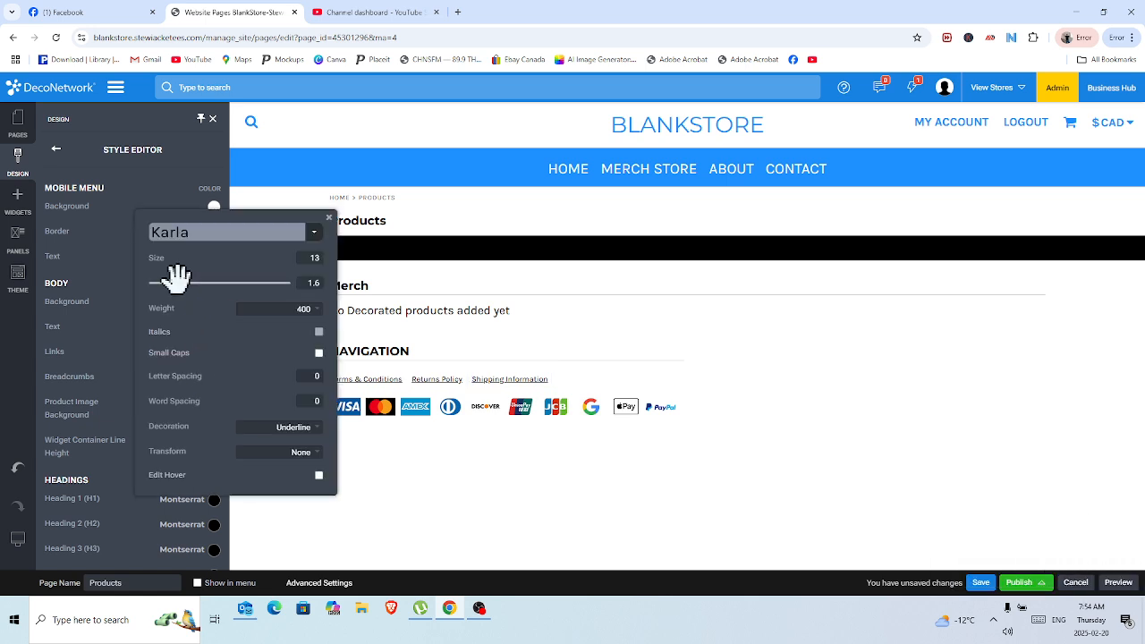
pyautogui.moveTo(176, 263)
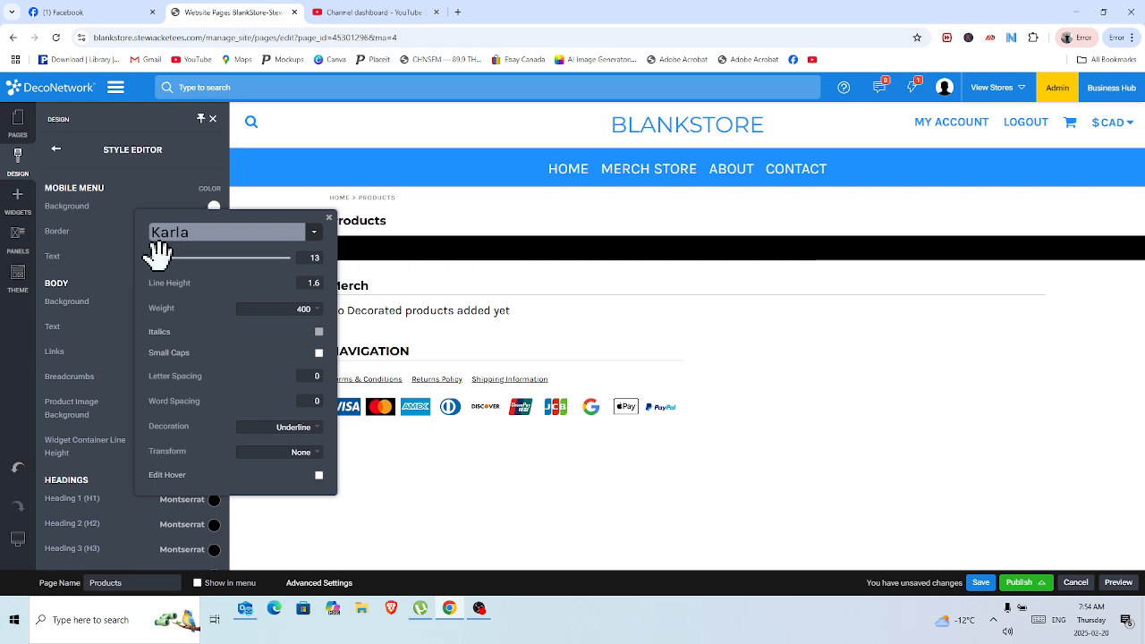
pyautogui.moveTo(158, 255); pyautogui.dragTo(168, 254)
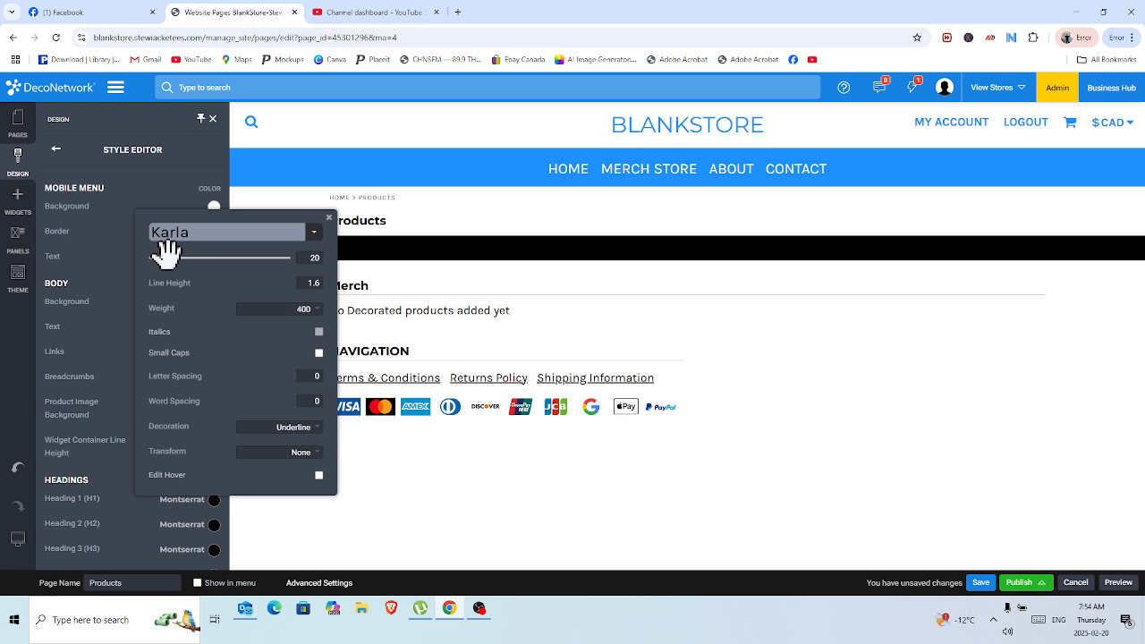
pyautogui.click(330, 219)
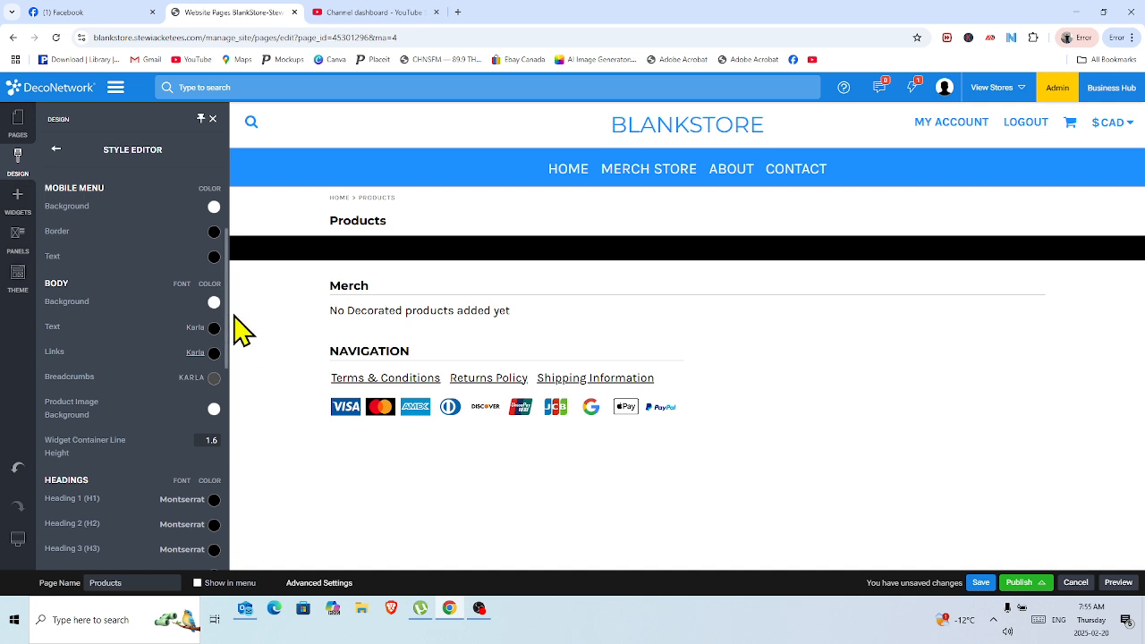
# Save the page with the enlarged body text and links, and publish the website
pyautogui.click(980, 583)
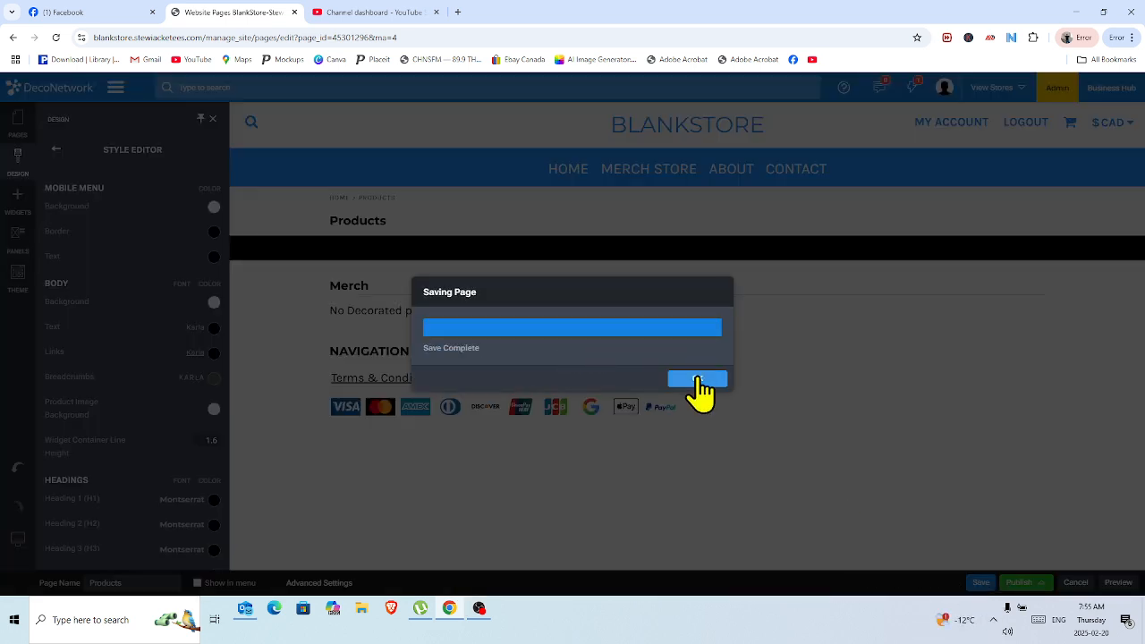
pyautogui.click(697, 379)
pyautogui.click(1028, 582)
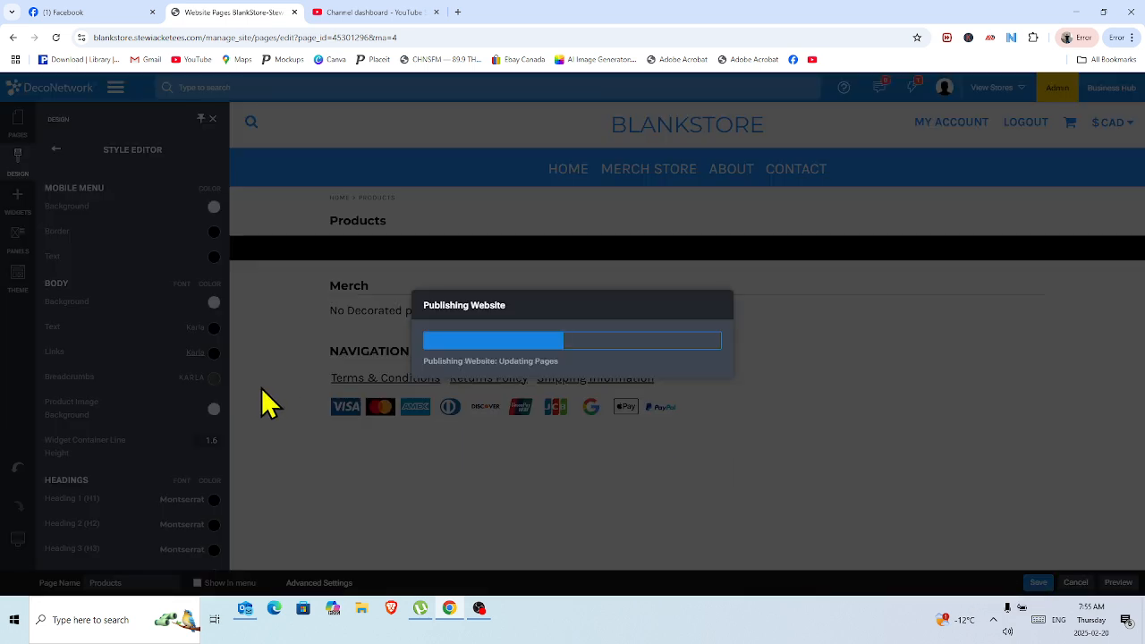
pyautogui.click(720, 383)
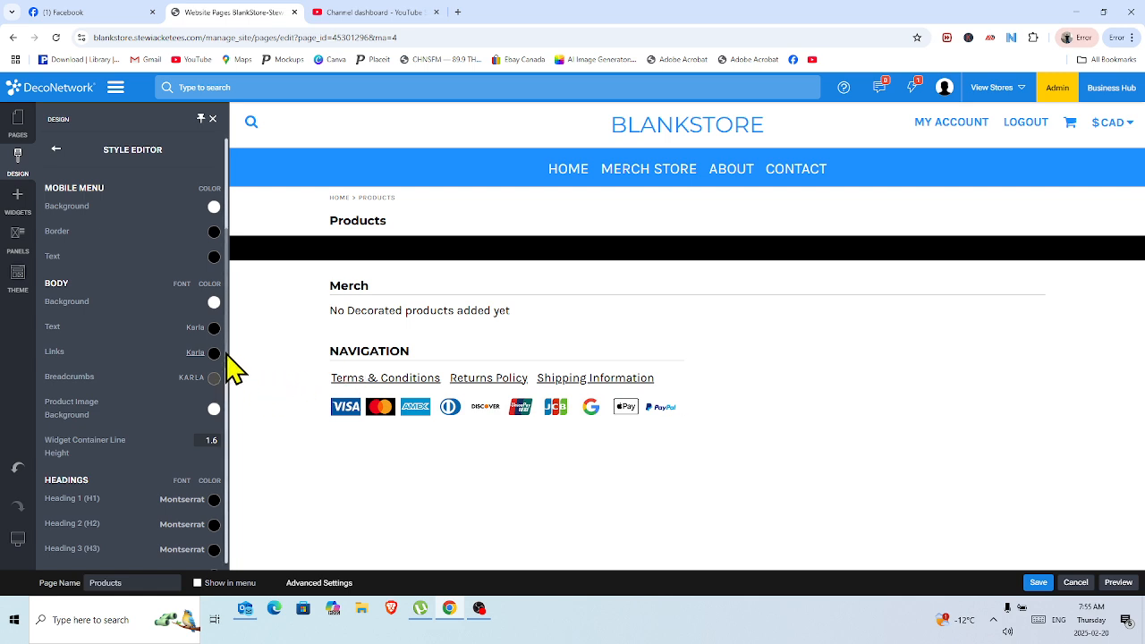
# Set the Heading 1 (H1) font size to 24 and its color to DodgerBlue in the style editor
pyautogui.moveTo(226, 352); pyautogui.dragTo(226, 429)
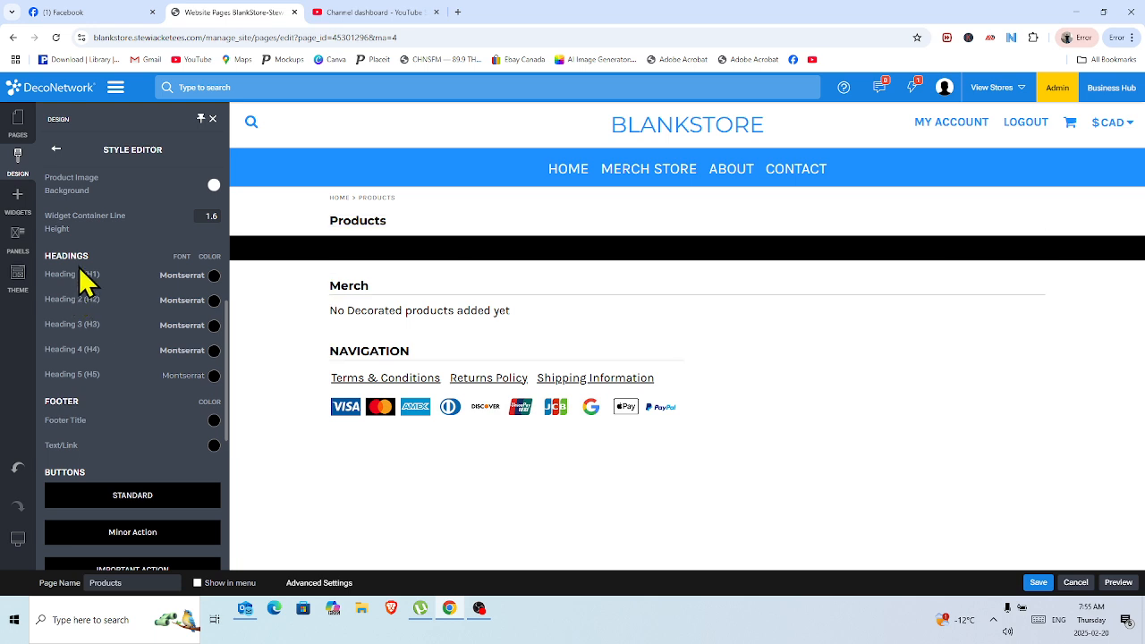
pyautogui.click(192, 288)
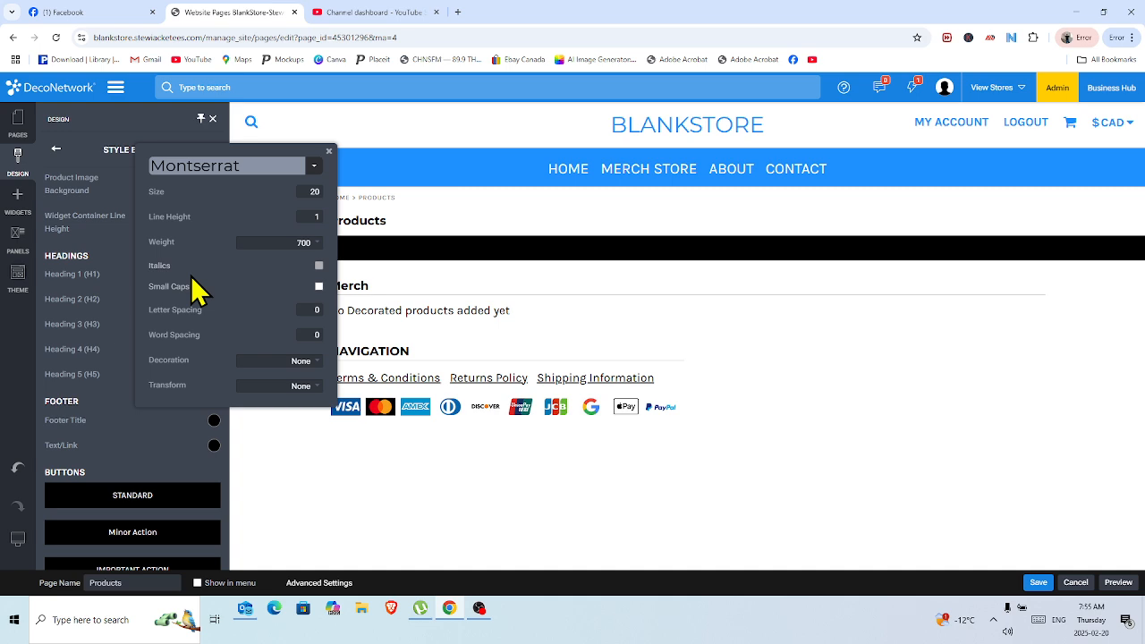
pyautogui.moveTo(171, 197)
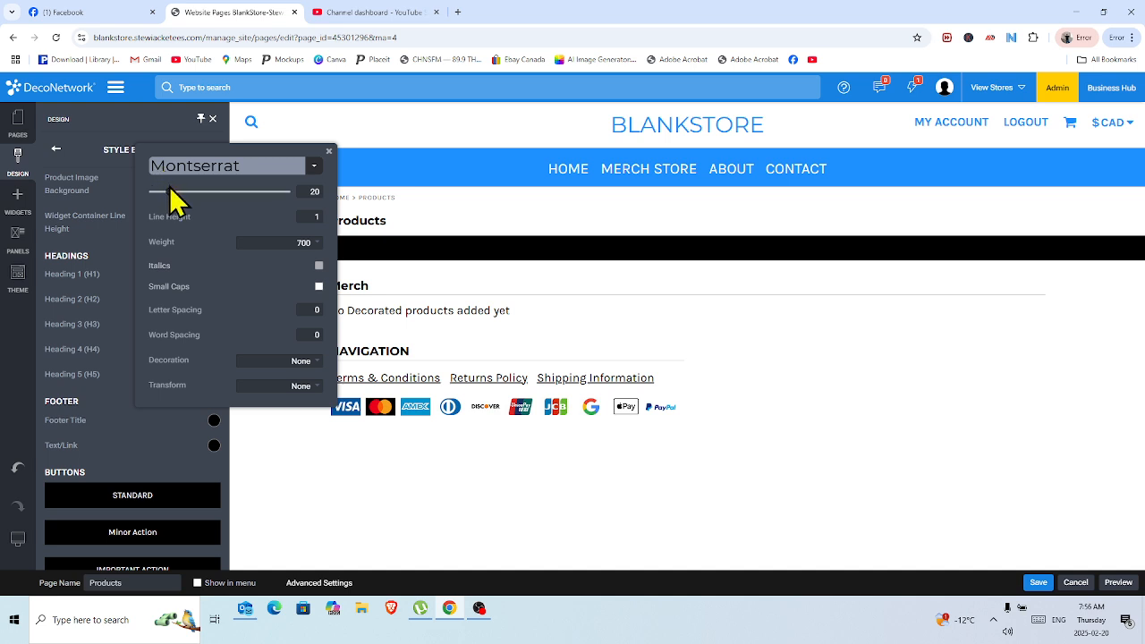
pyautogui.moveTo(169, 190); pyautogui.dragTo(175, 185)
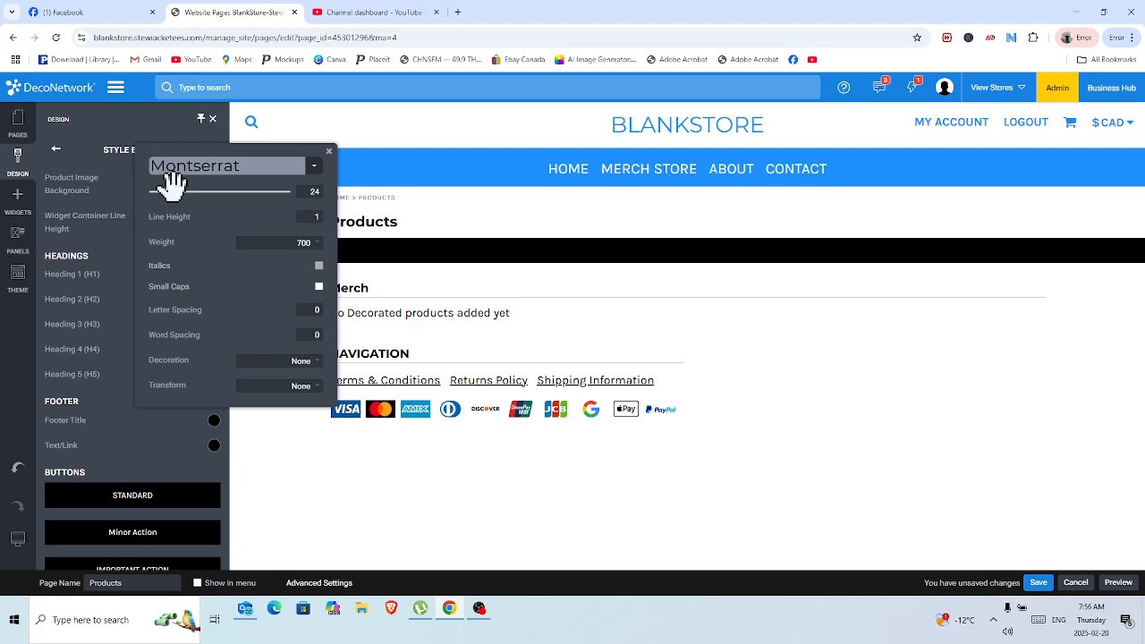
pyautogui.click(329, 152)
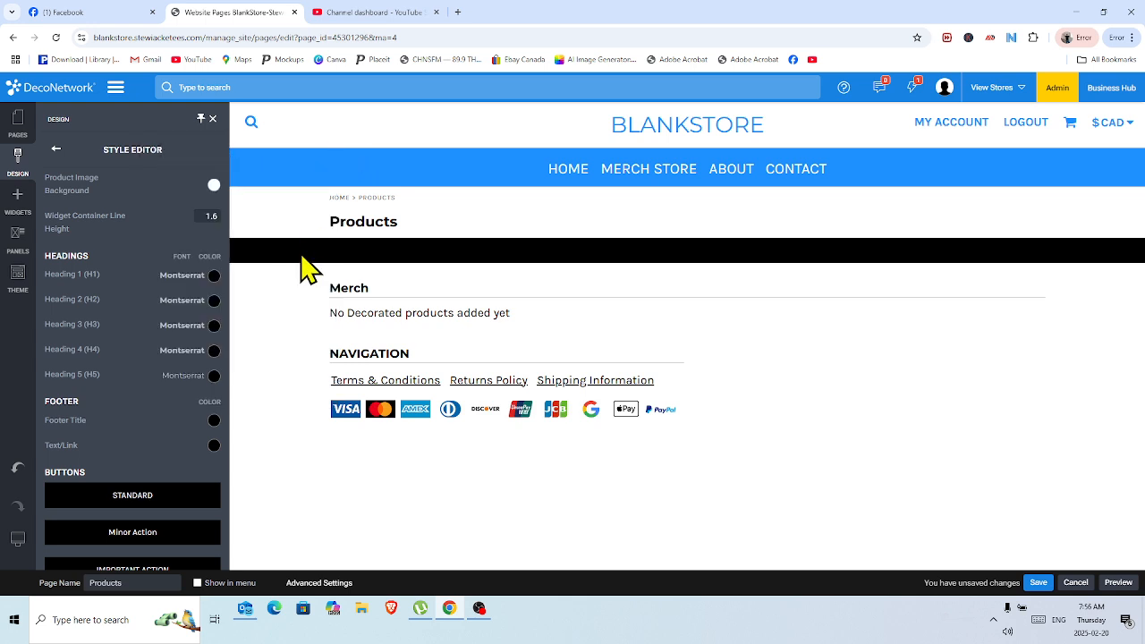
pyautogui.click(213, 275)
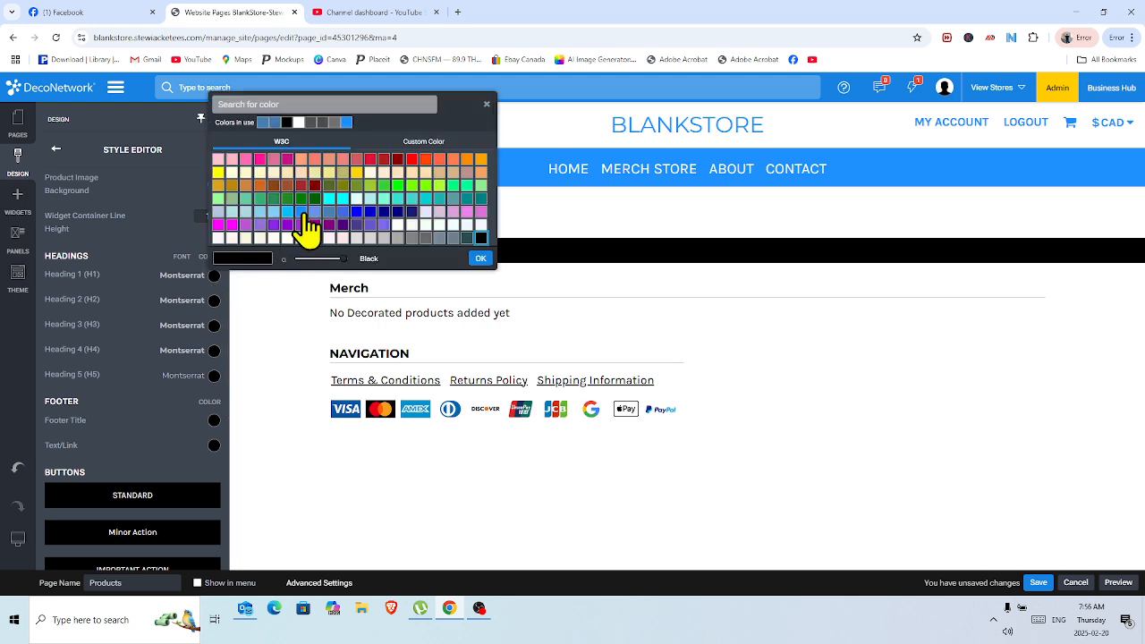
pyautogui.click(304, 212)
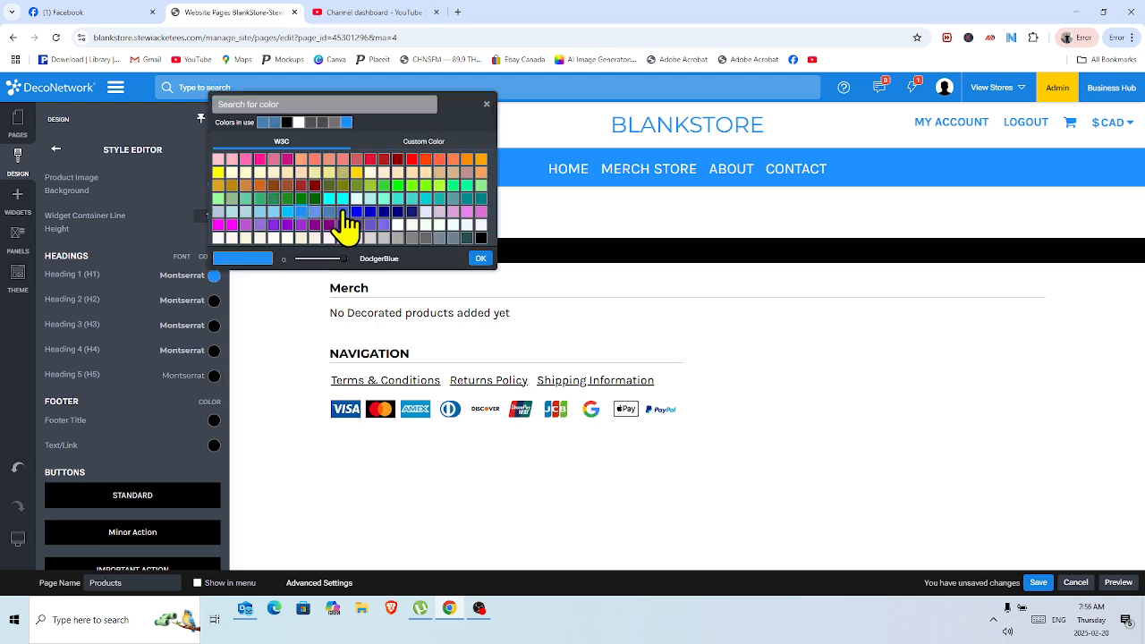
pyautogui.click(480, 257)
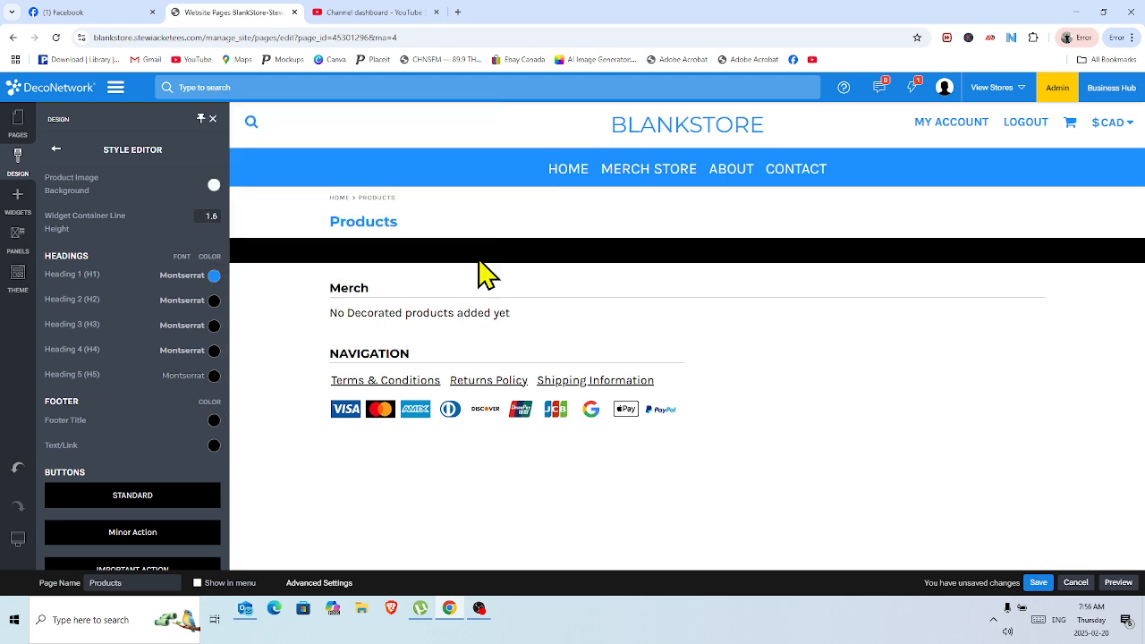
# Set the Heading 2 (H2) font size to 24
pyautogui.click(194, 304)
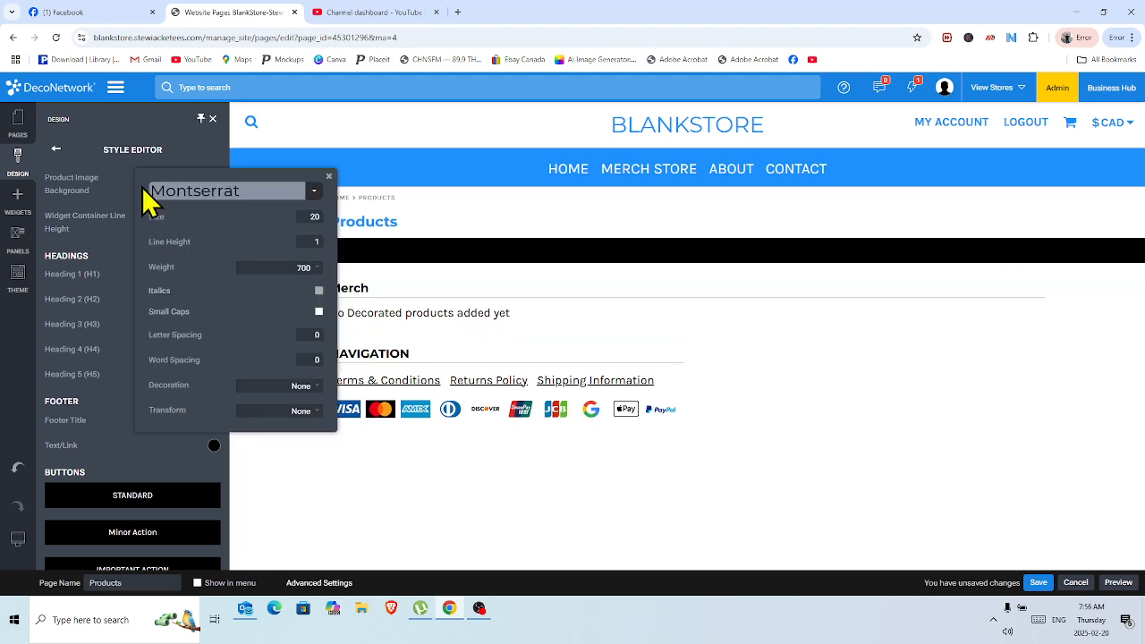
pyautogui.moveTo(164, 216)
pyautogui.moveTo(168, 212); pyautogui.dragTo(173, 212)
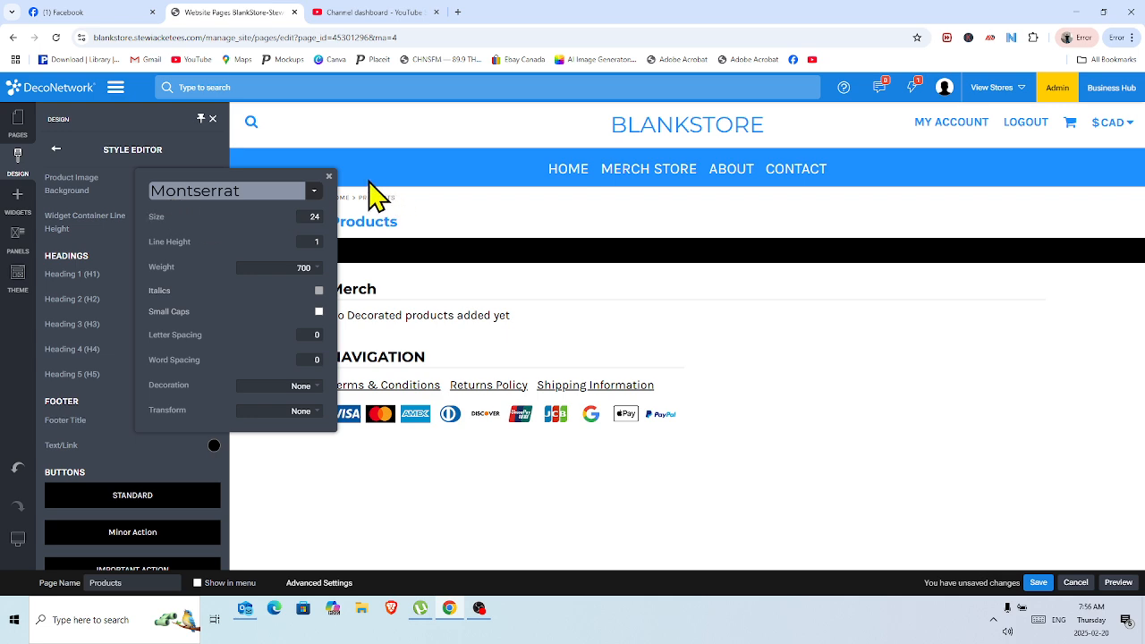
pyautogui.click(328, 176)
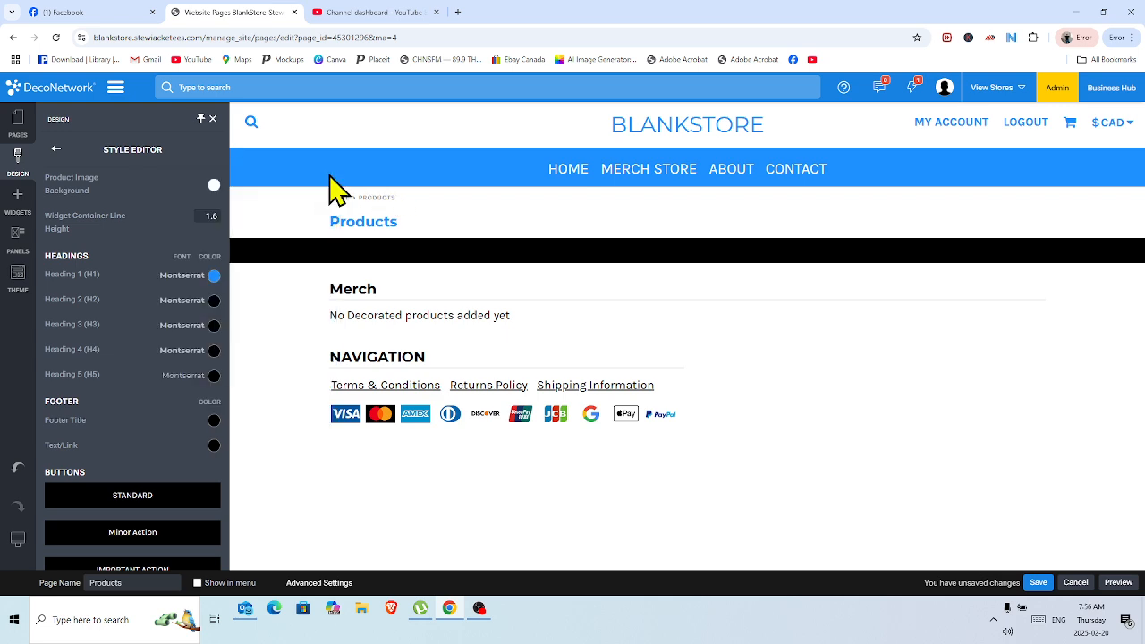
# Change the Heading 2 (H2) color to DodgerBlue and save the page
pyautogui.click(214, 301)
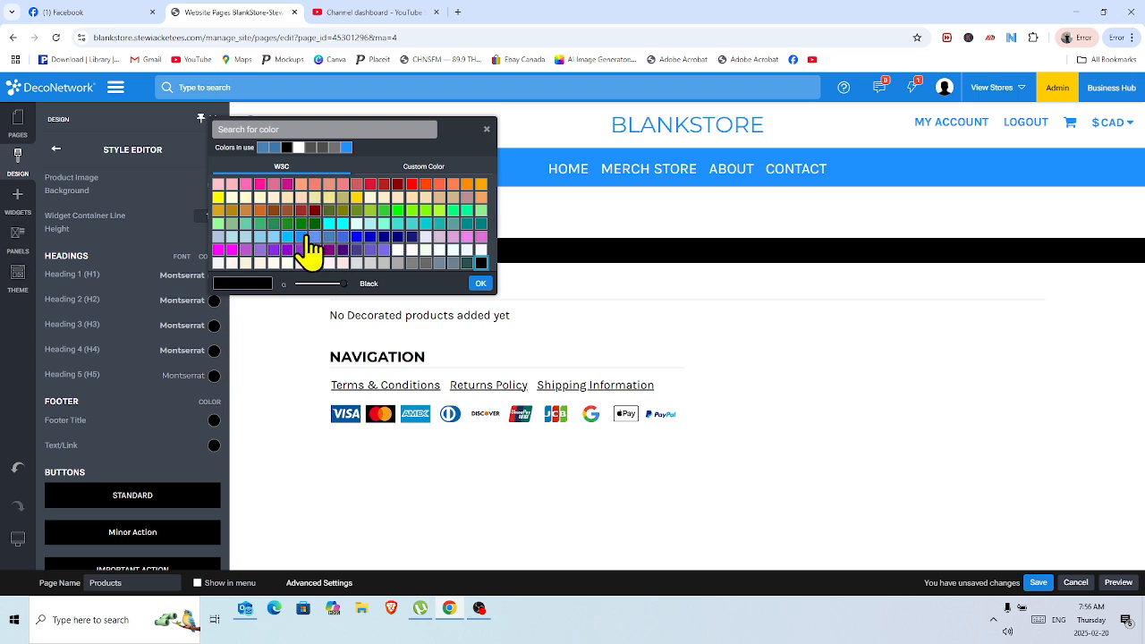
pyautogui.click(301, 237)
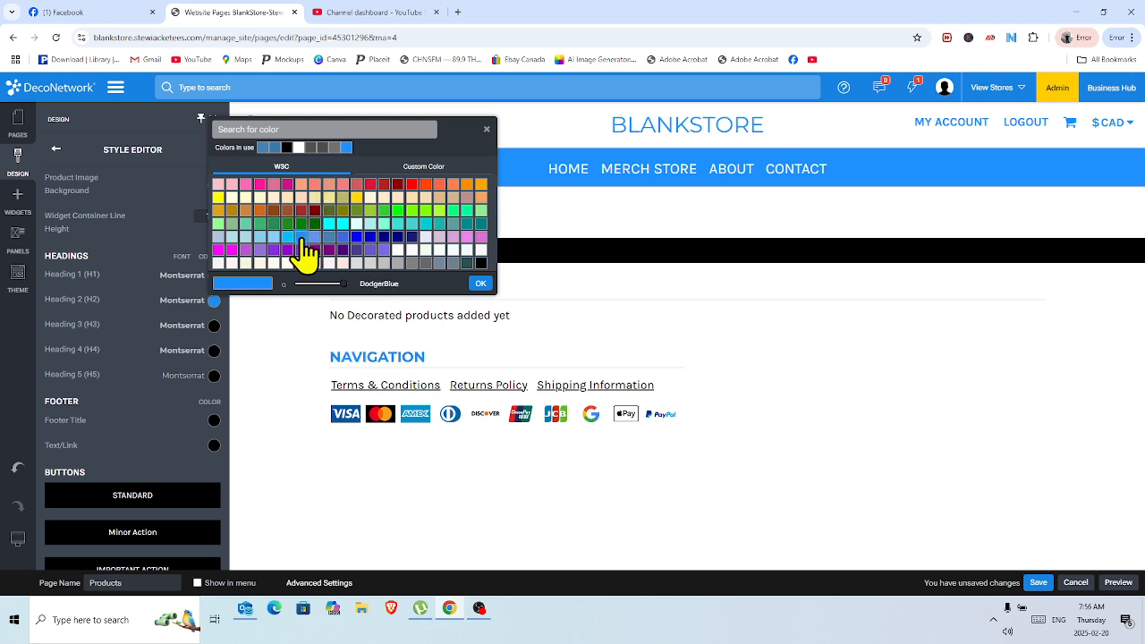
pyautogui.click(481, 284)
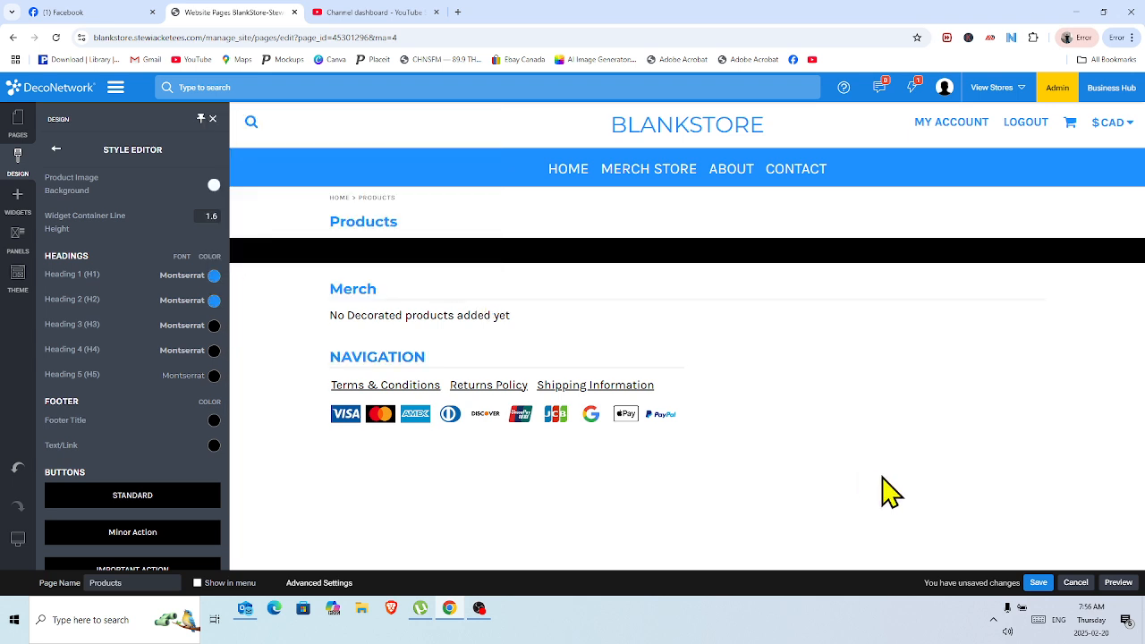
pyautogui.click(1038, 582)
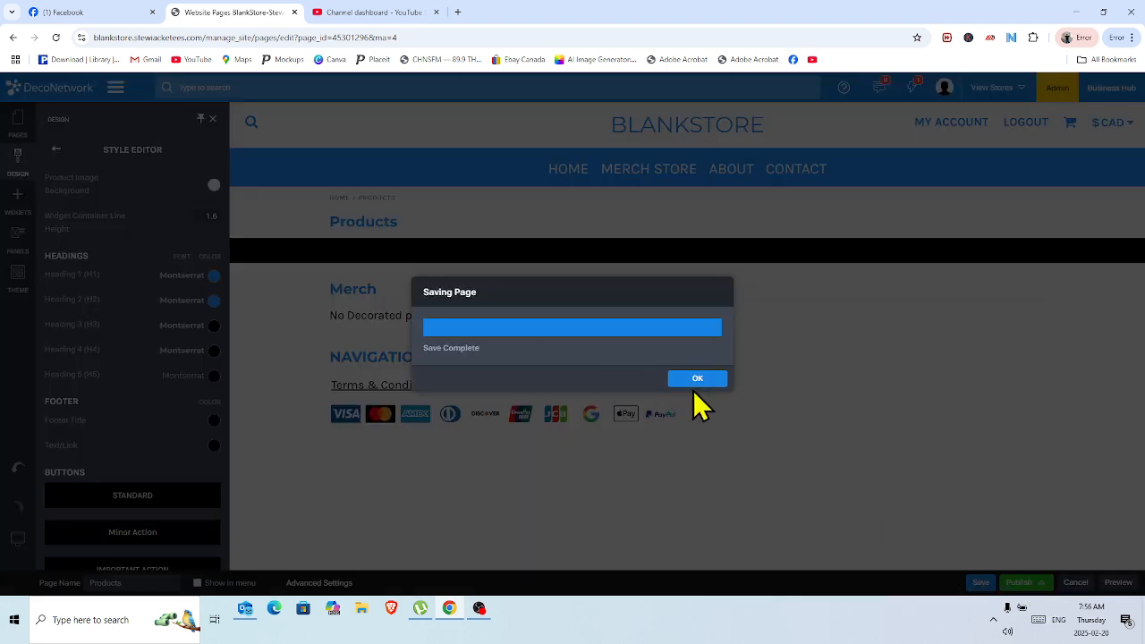
pyautogui.click(699, 380)
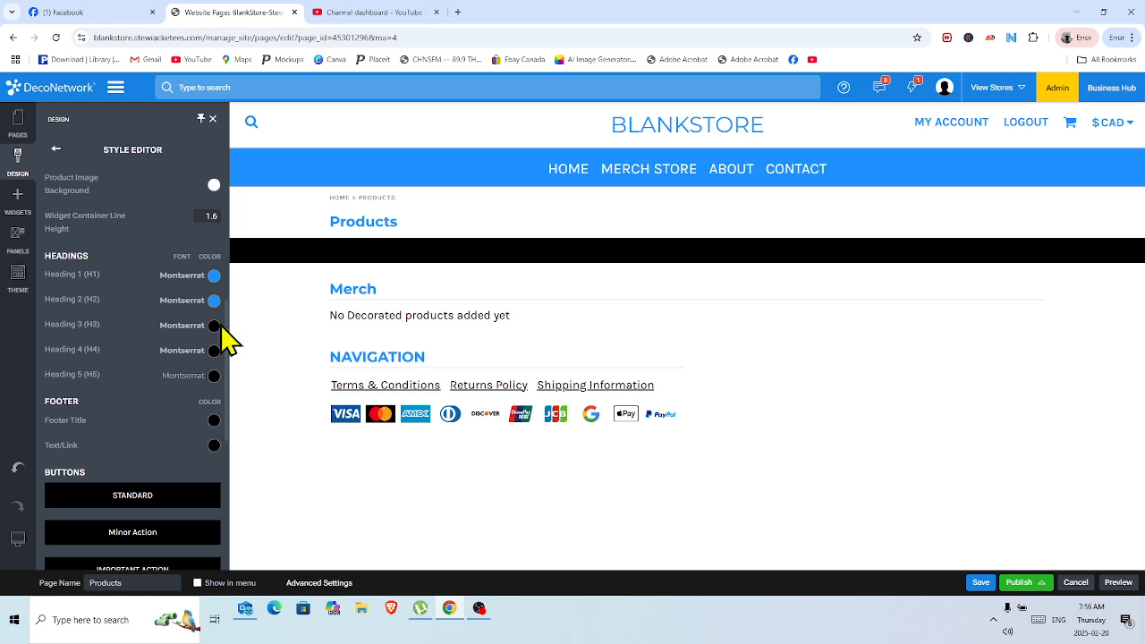
# Set the Heading 3 (H3) font size to 24 and its line height to 0.85
pyautogui.click(186, 325)
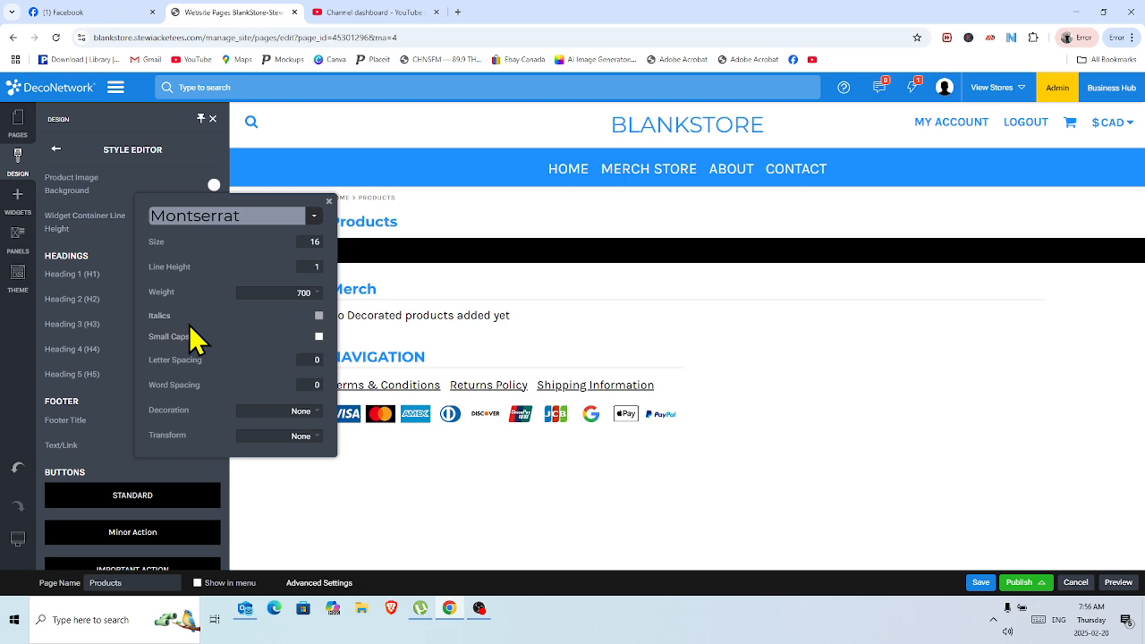
pyautogui.moveTo(220, 271)
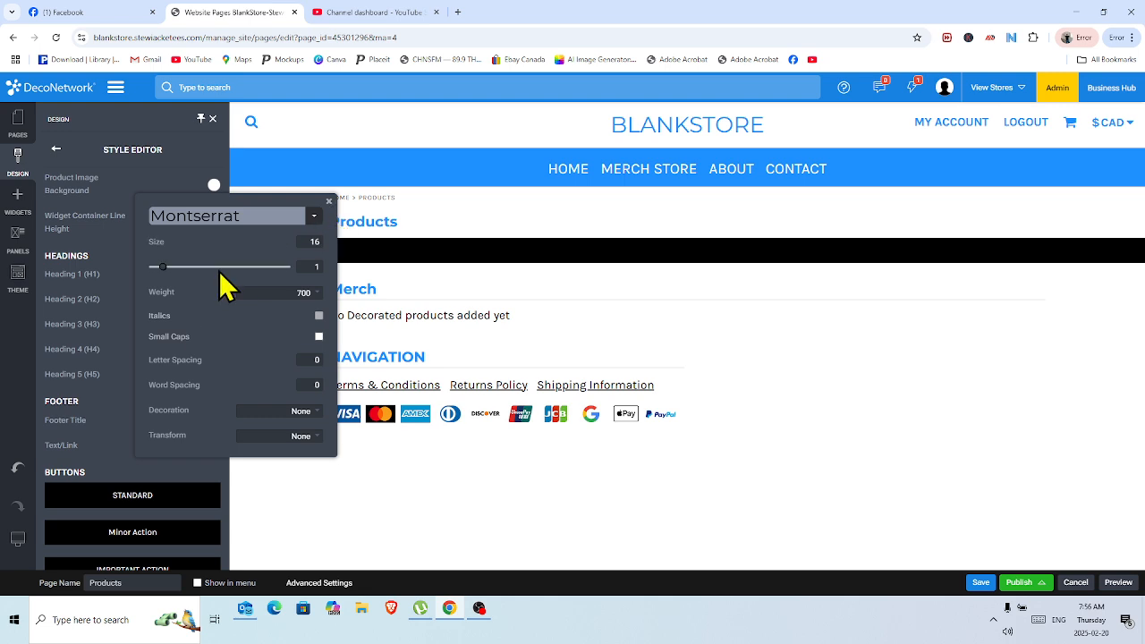
pyautogui.click(162, 262)
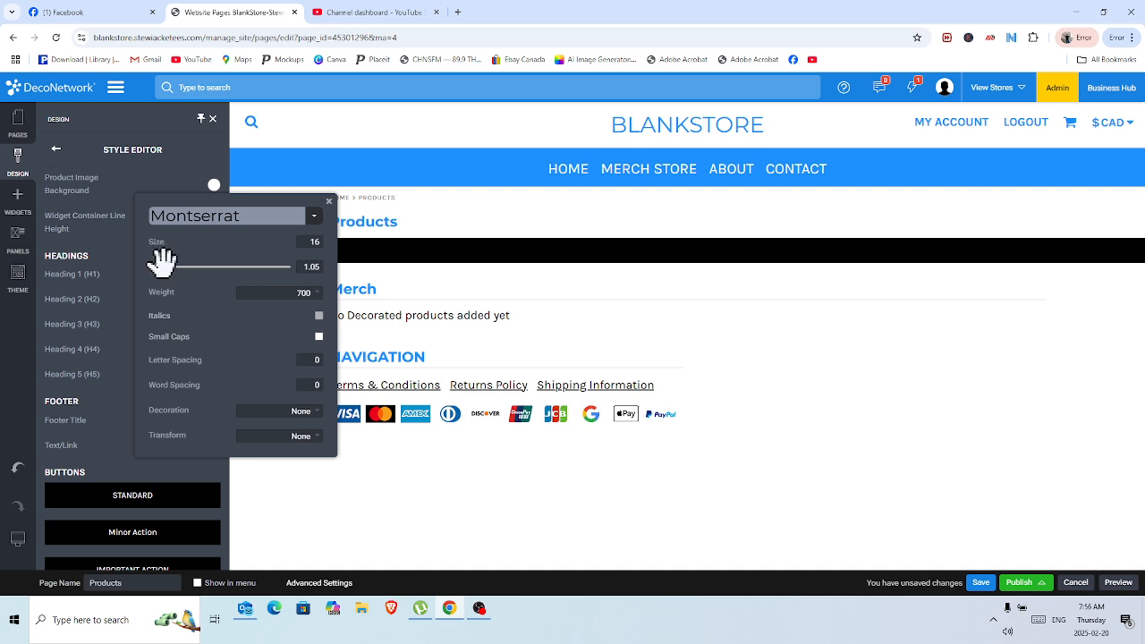
pyautogui.moveTo(162, 262); pyautogui.dragTo(173, 234)
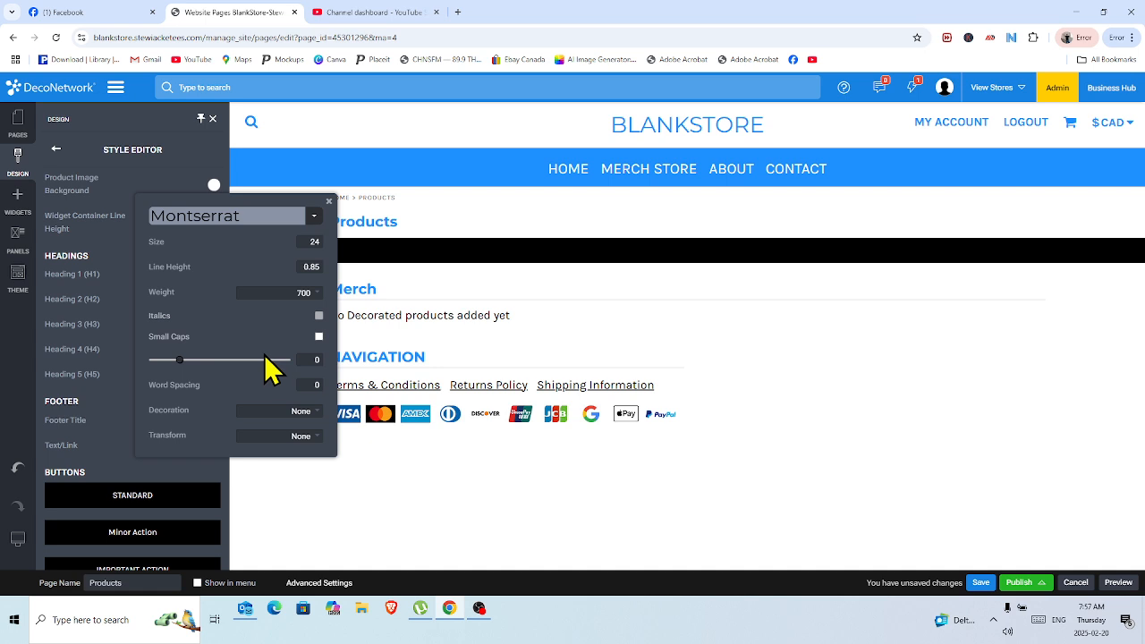
pyautogui.click(329, 202)
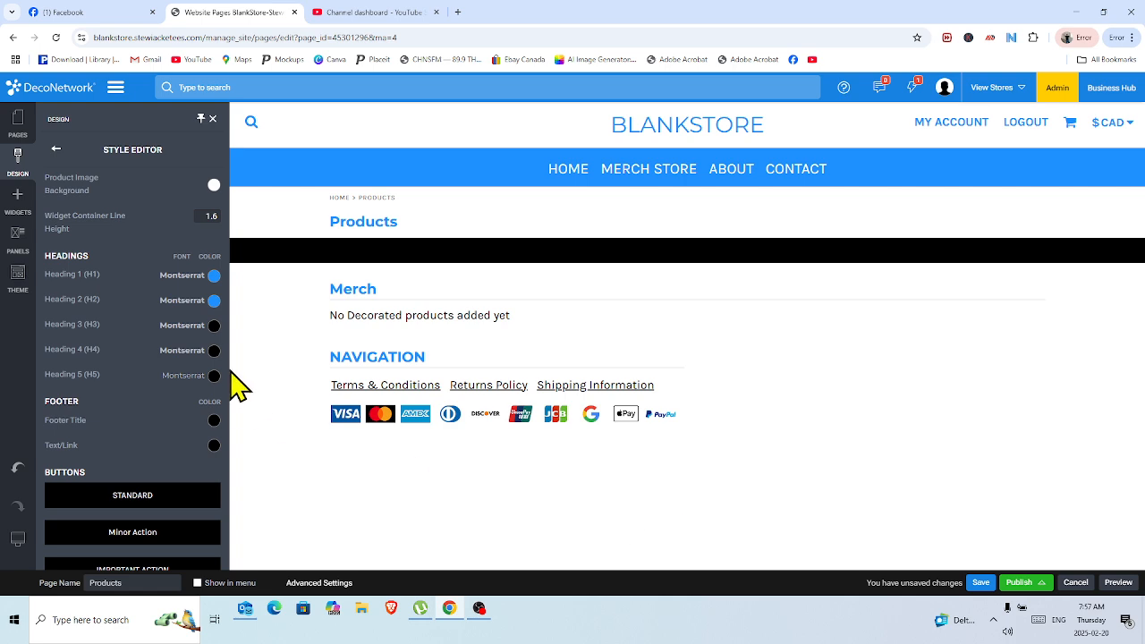
# Change the Heading 3 (H3) color to DodgerBlue
pyautogui.click(213, 326)
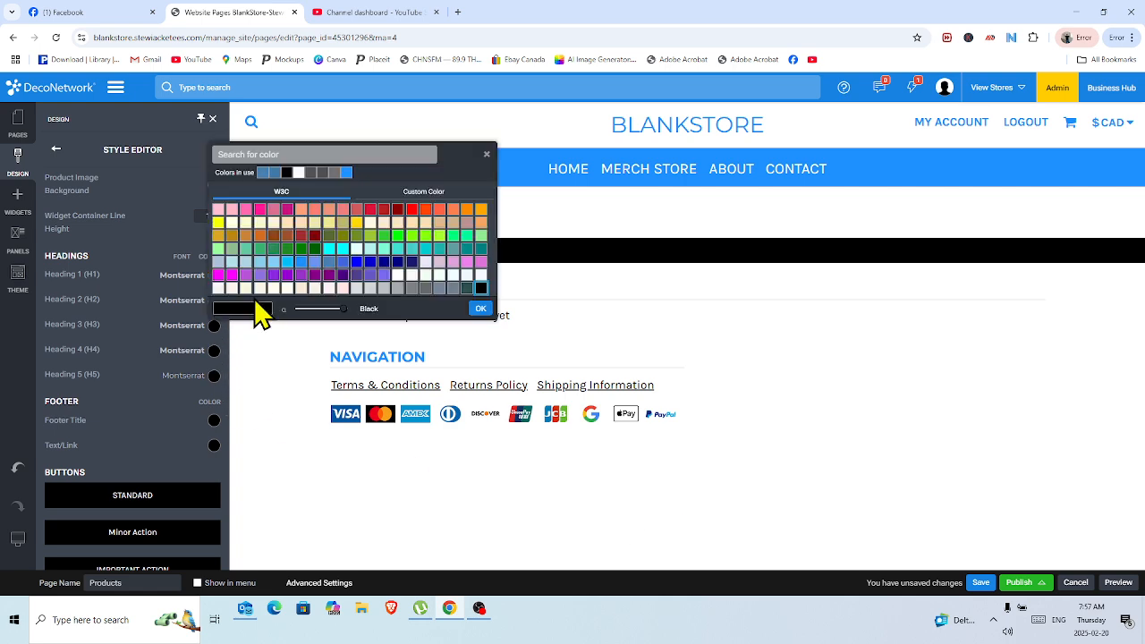
pyautogui.click(301, 261)
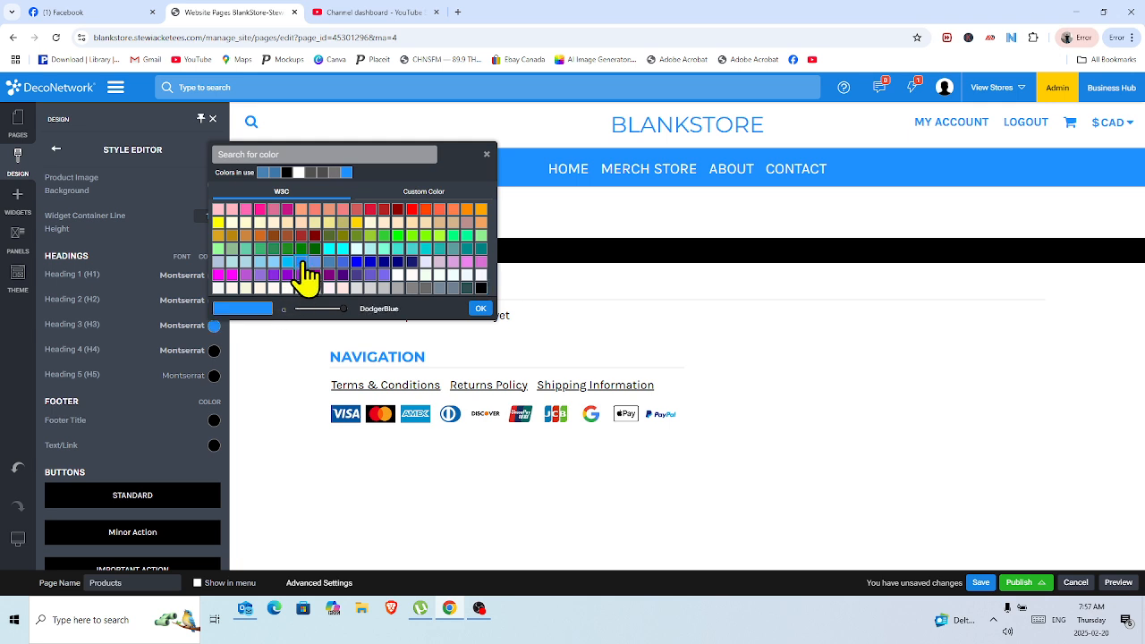
pyautogui.click(483, 308)
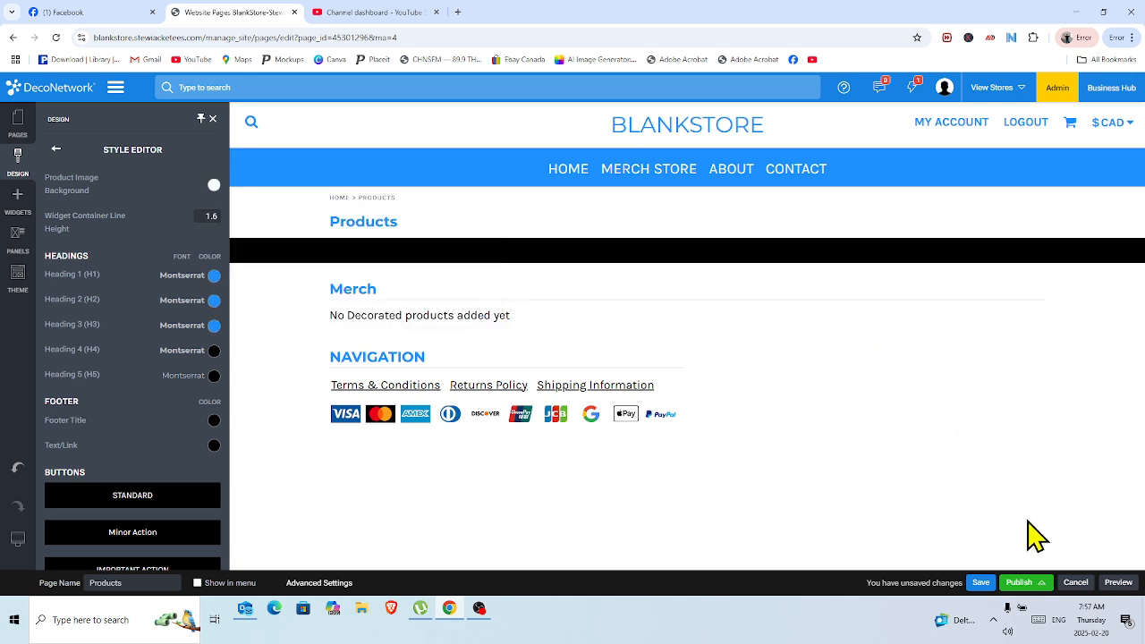
# Save the page with the restyled headings and publish the website
pyautogui.click(981, 586)
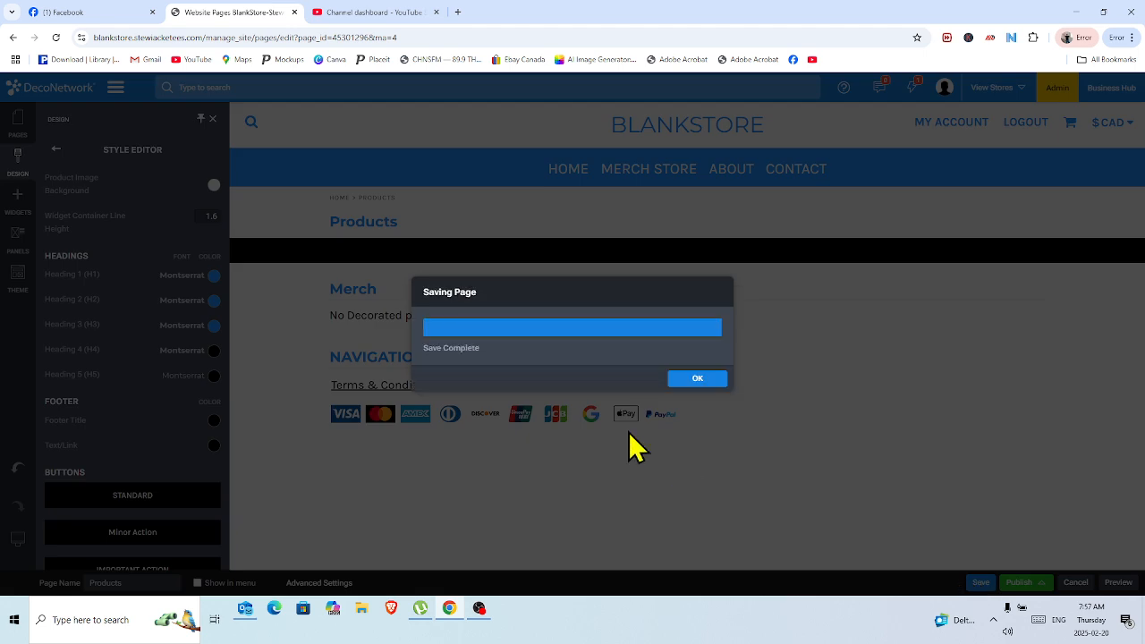
pyautogui.click(697, 379)
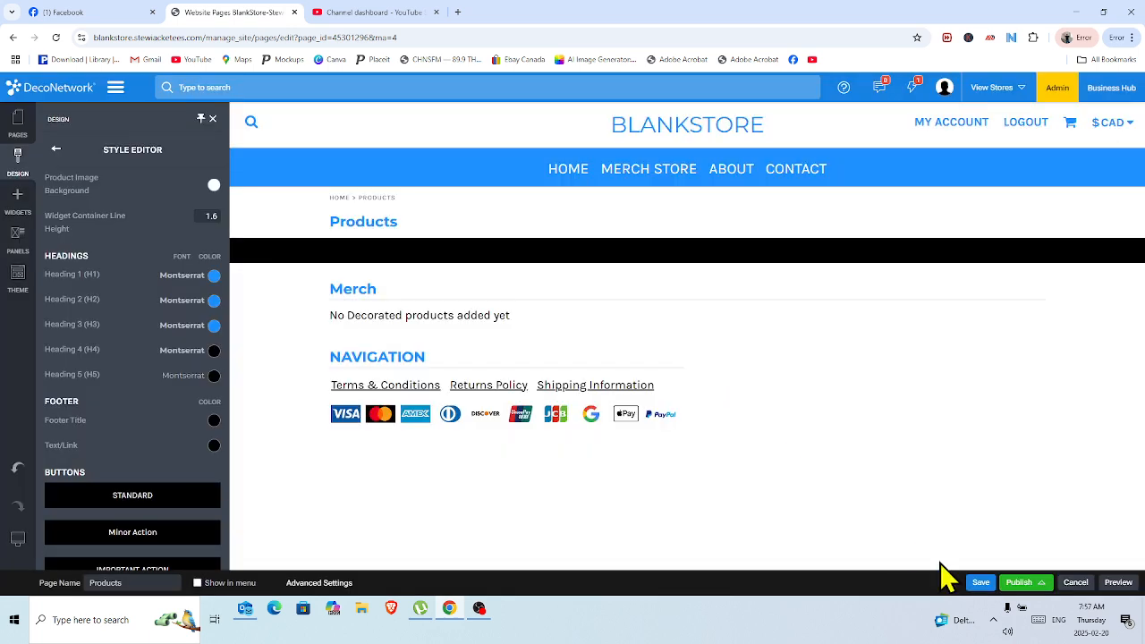
pyautogui.click(1019, 583)
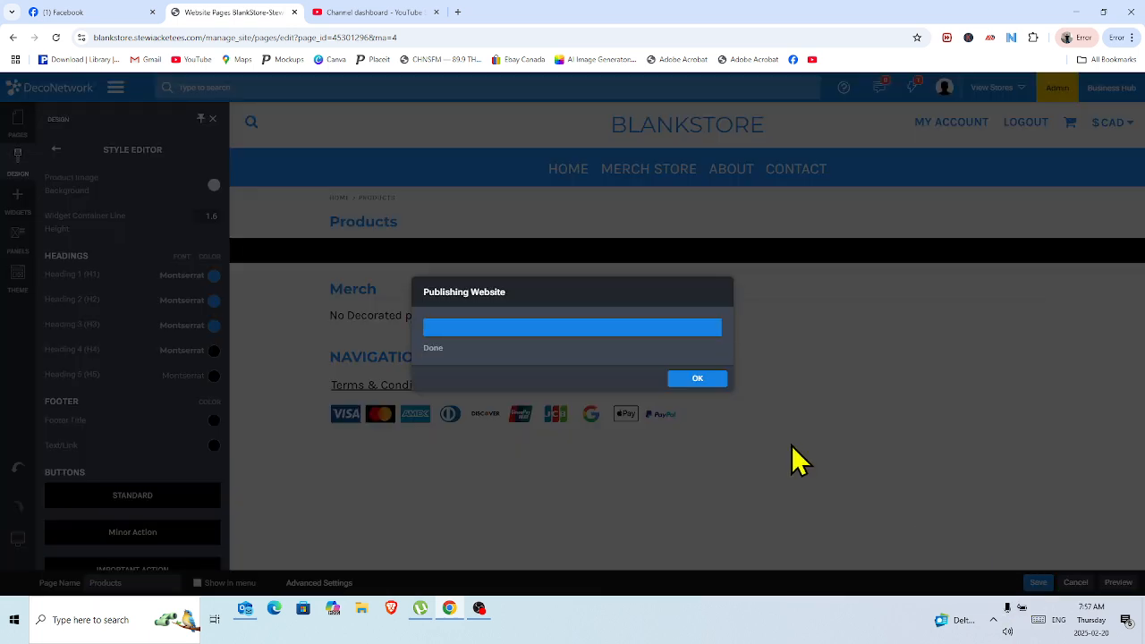
pyautogui.click(707, 379)
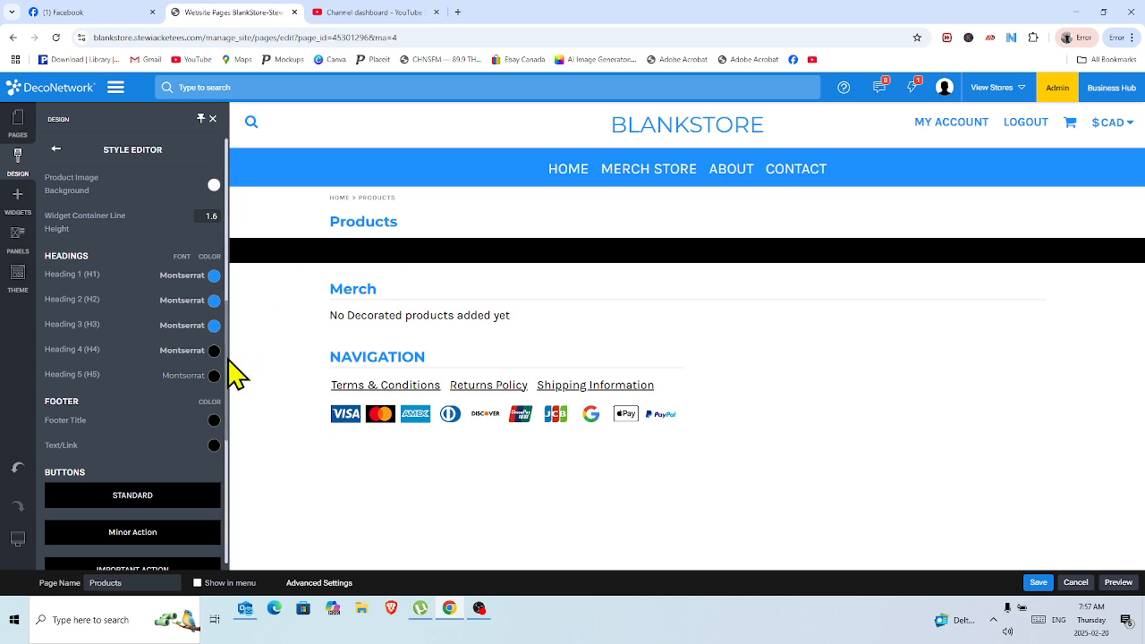
# Set the text size of the Standard button style to 20
pyautogui.scroll(-2, 229, 362)
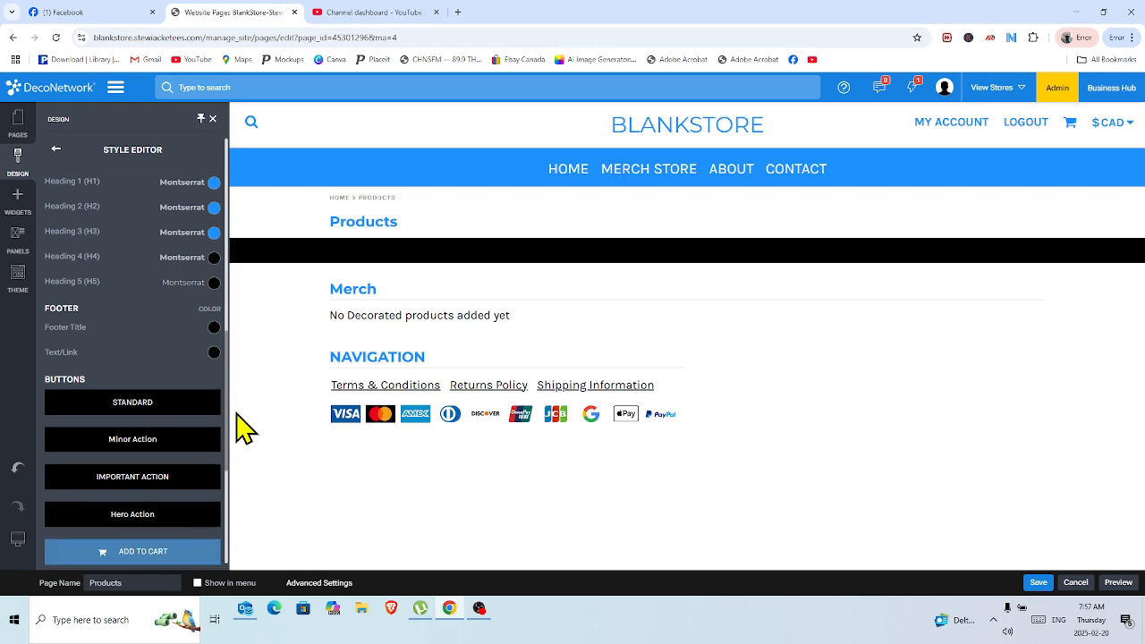
pyautogui.scroll(-3, 236, 417)
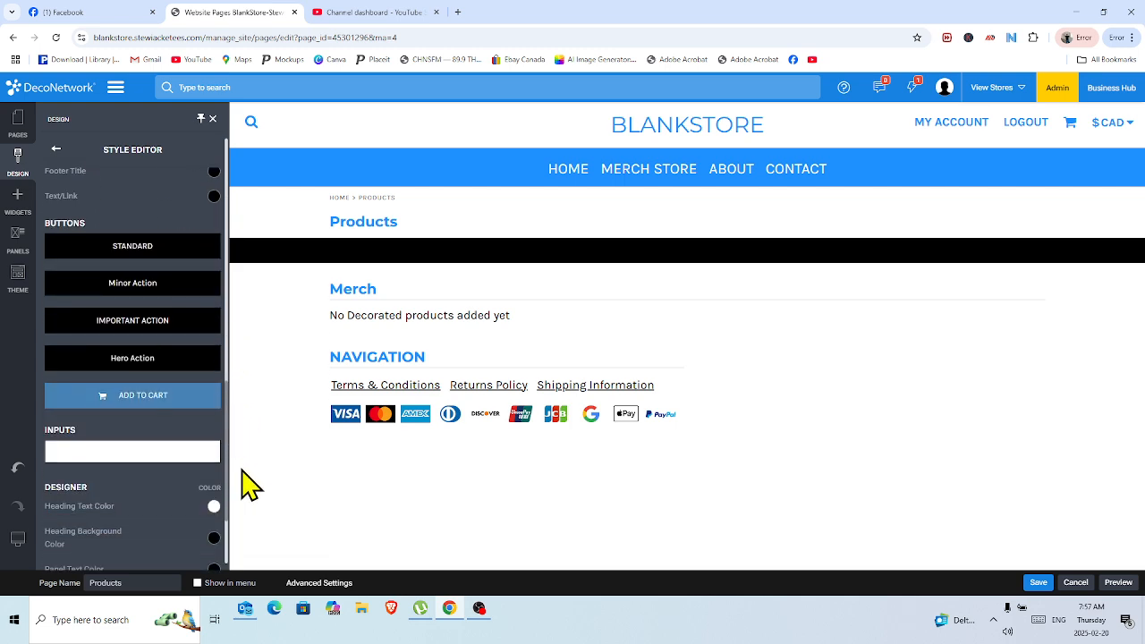
pyautogui.scroll(1, 238, 412)
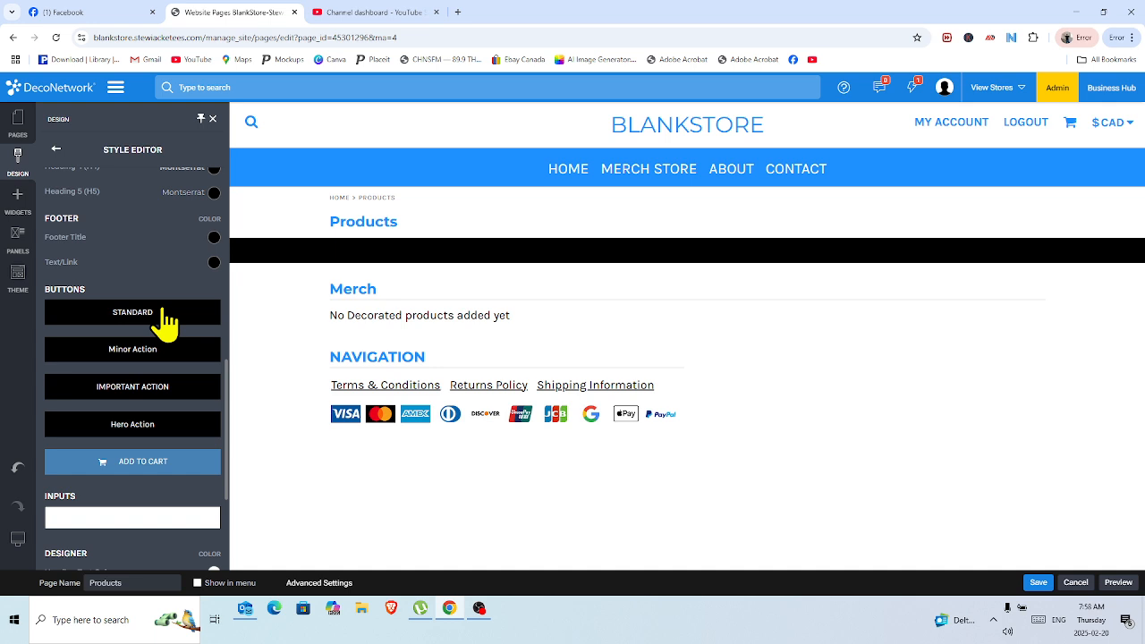
pyautogui.click(143, 321)
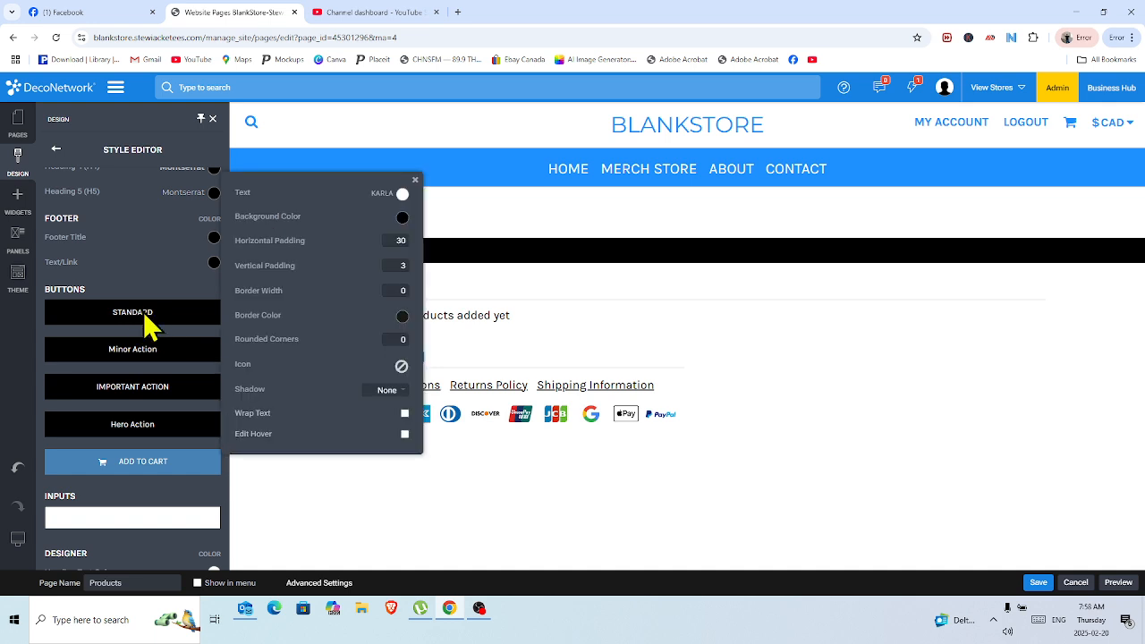
pyautogui.click(384, 196)
pyautogui.moveTo(376, 122)
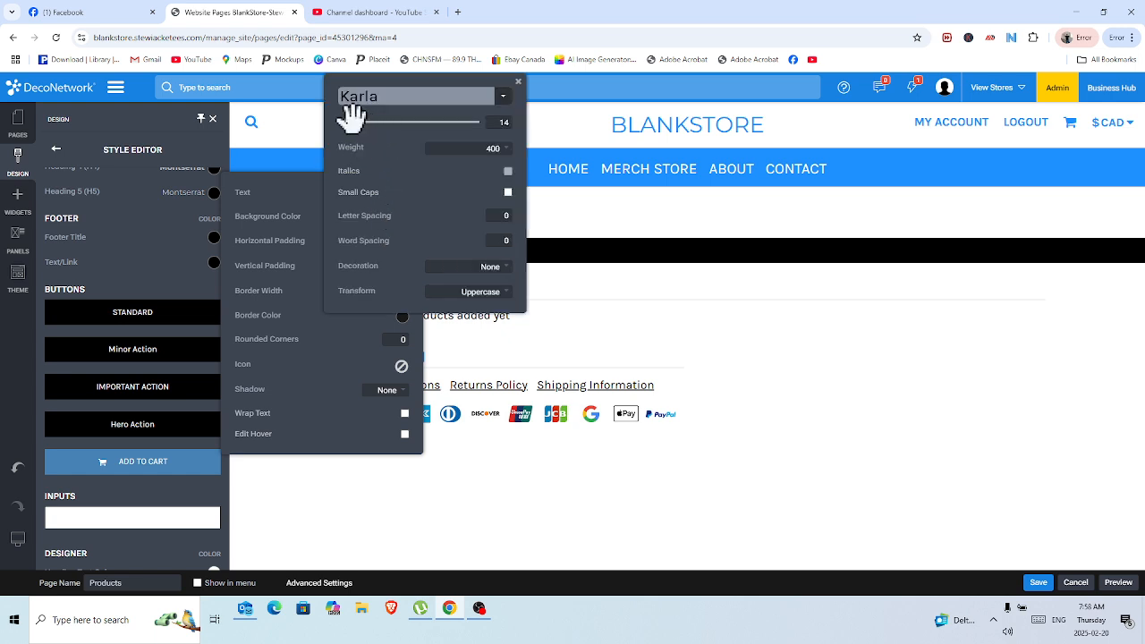
pyautogui.scroll(1, 351, 117)
pyautogui.scroll(2, 351, 116)
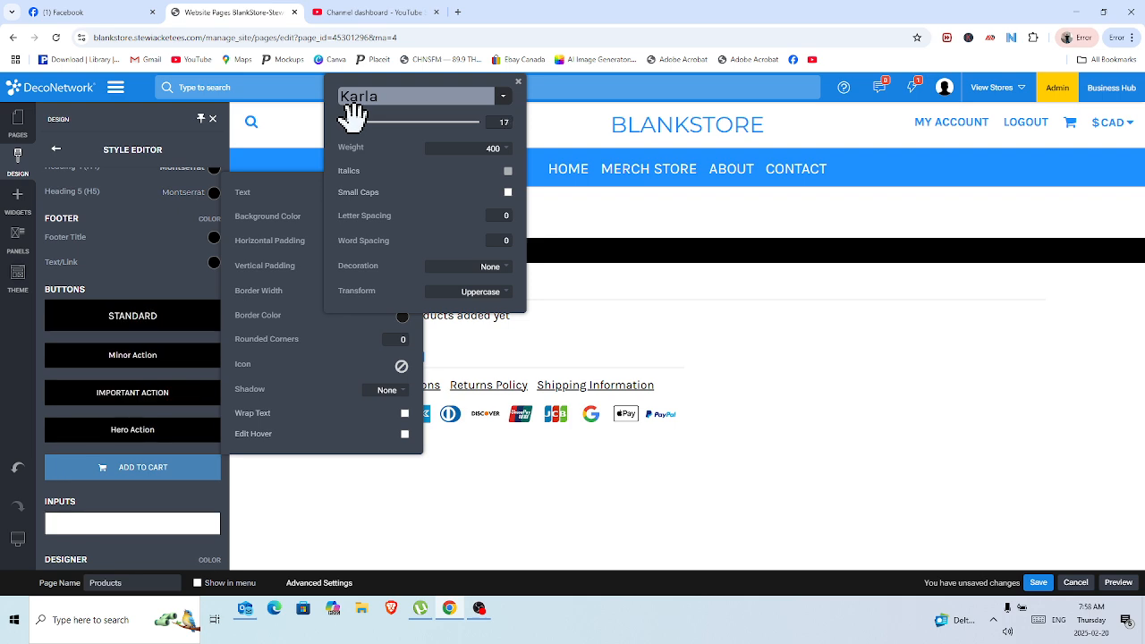
pyautogui.scroll(1, 352, 116)
pyautogui.scroll(2, 356, 117)
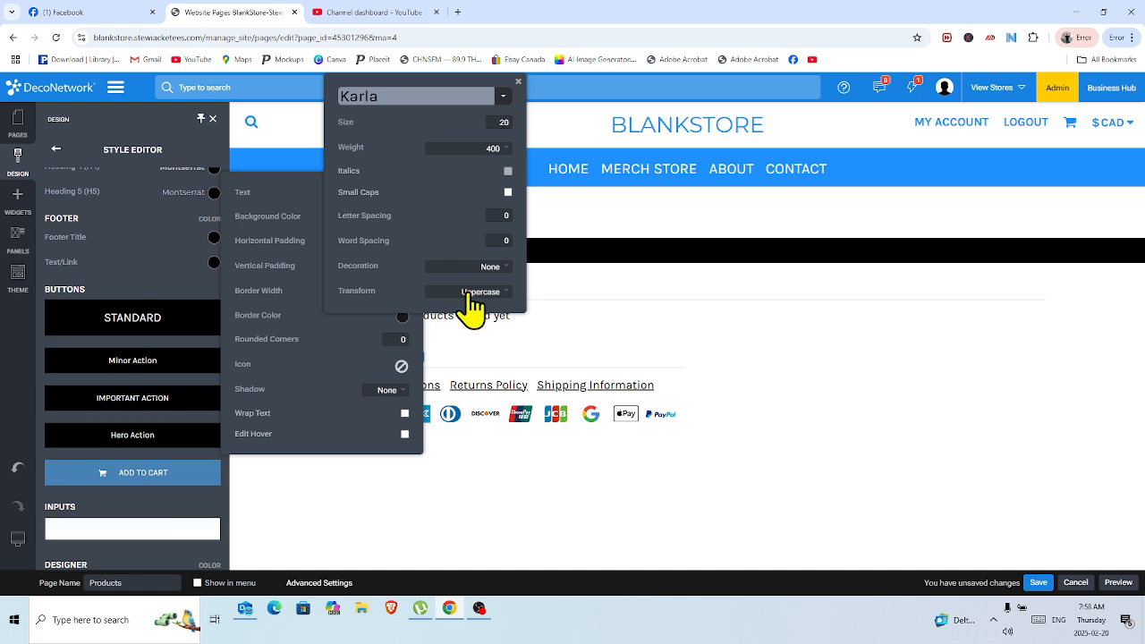
# Change the background color of the Standard button style to DodgerBlue
pyautogui.click(517, 82)
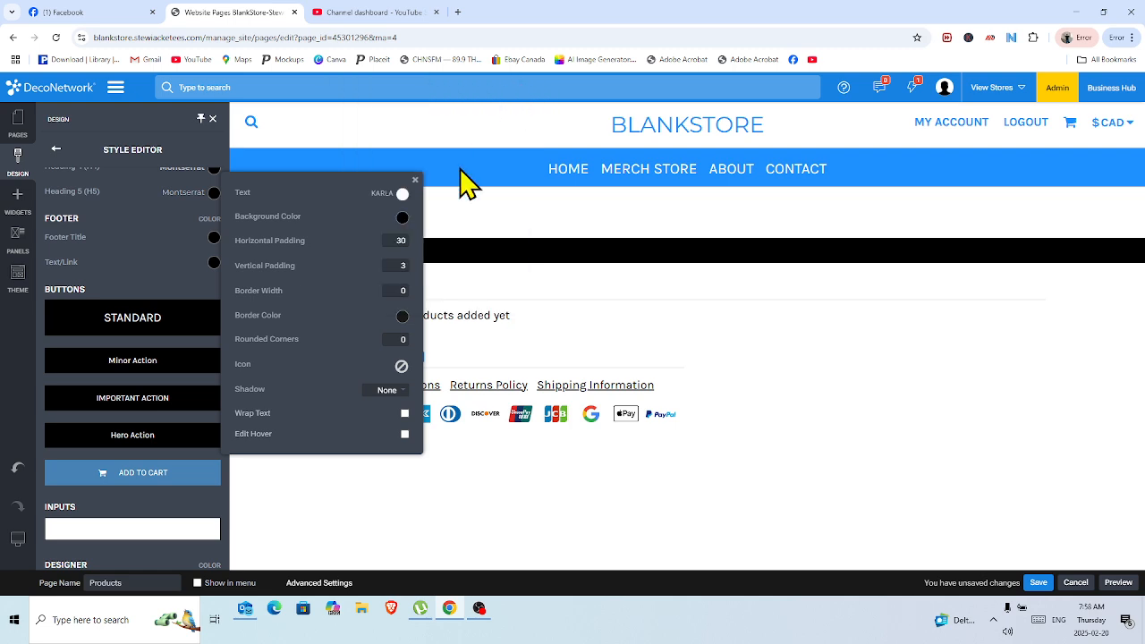
pyautogui.click(402, 219)
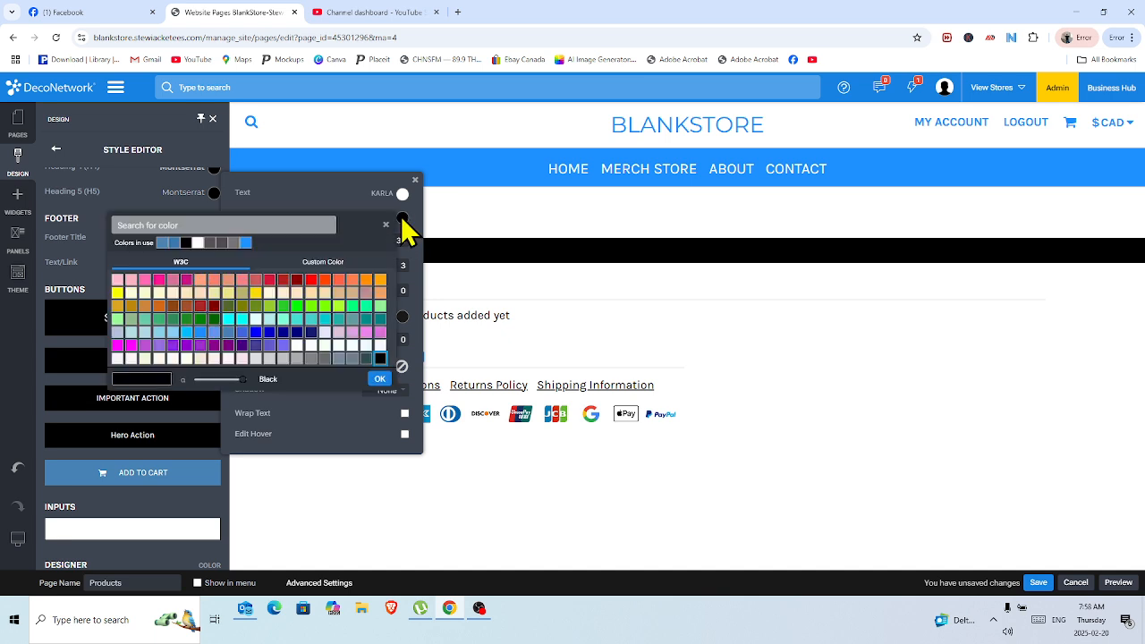
pyautogui.click(201, 332)
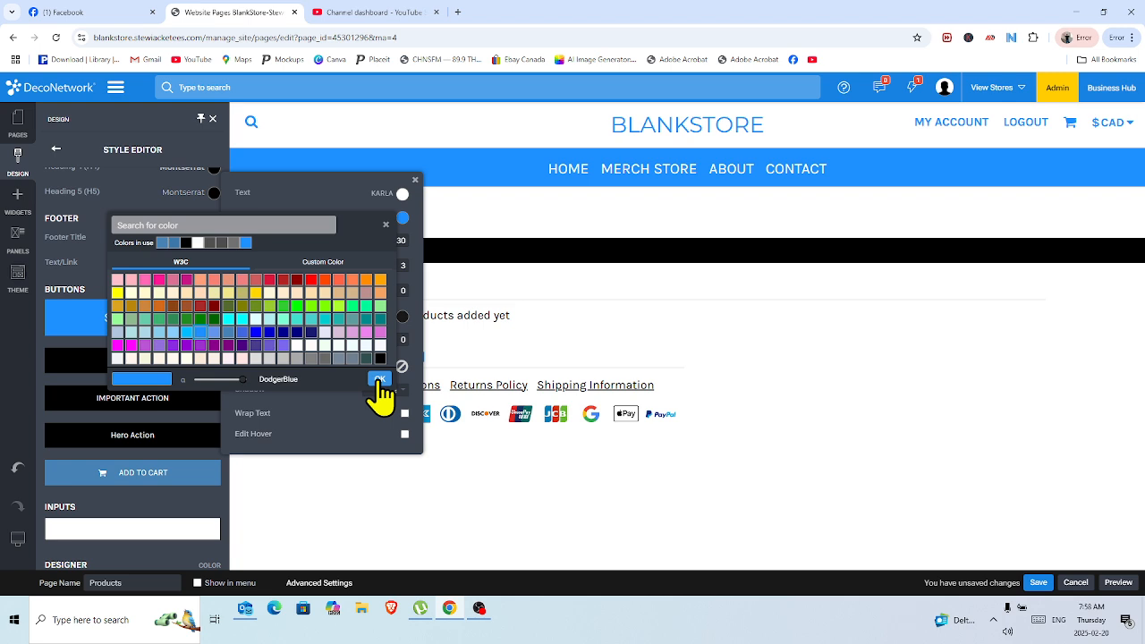
pyautogui.click(379, 379)
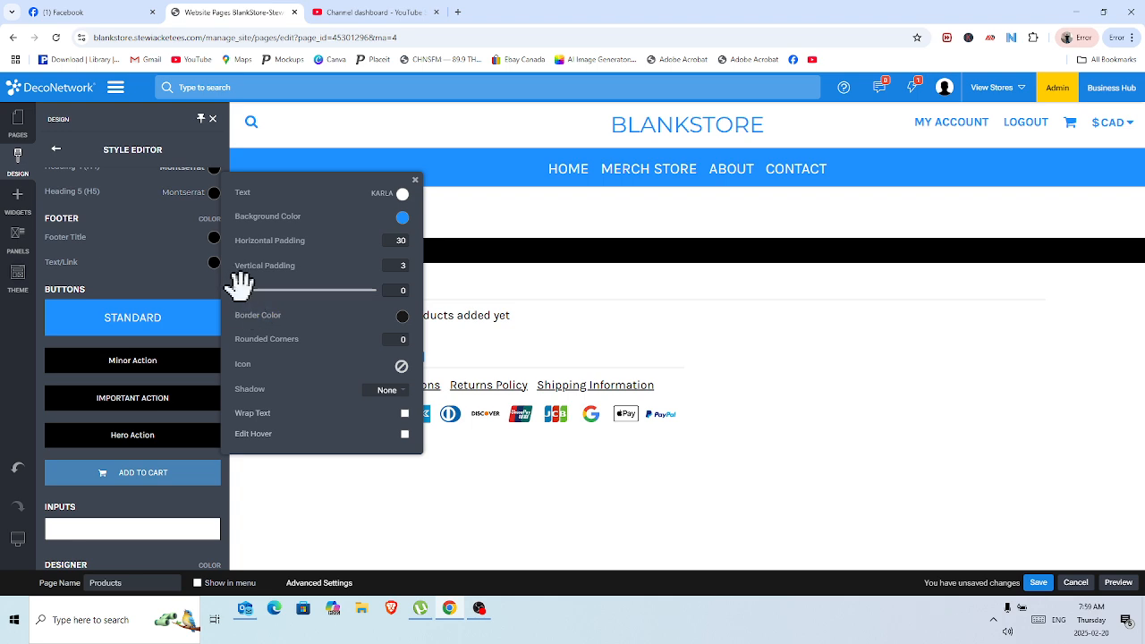
# Set the rounded corners of the Standard button style to 10
pyautogui.moveTo(238, 284)
pyautogui.mouseDown()
pyautogui.moveTo(293, 286)
pyautogui.moveTo(219, 284)
pyautogui.mouseUp()
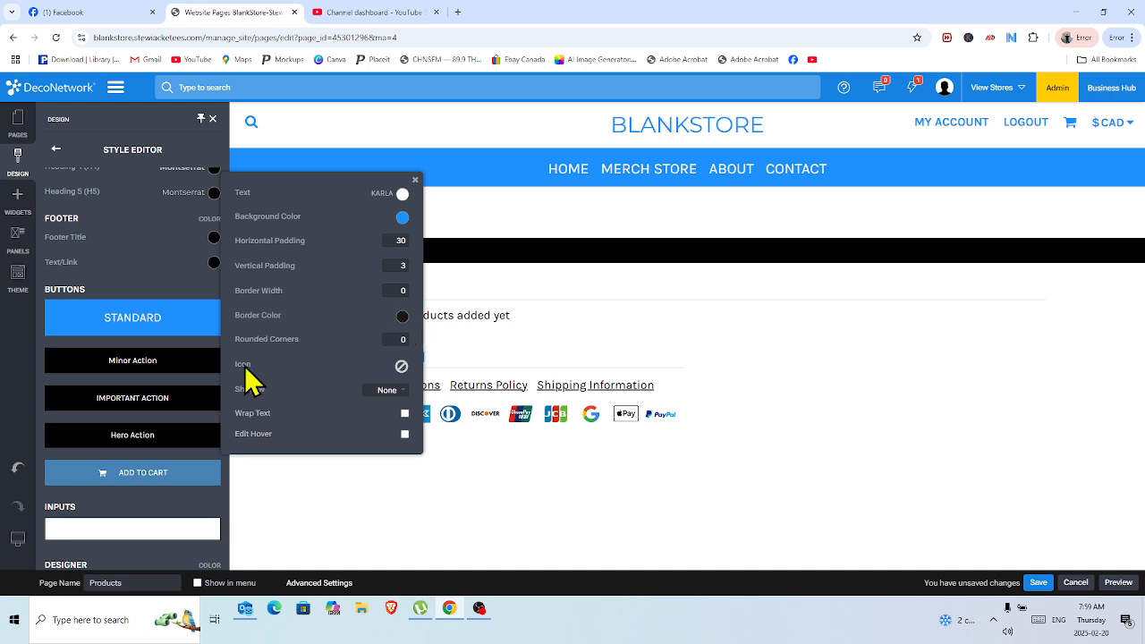
pyautogui.moveTo(247, 340)
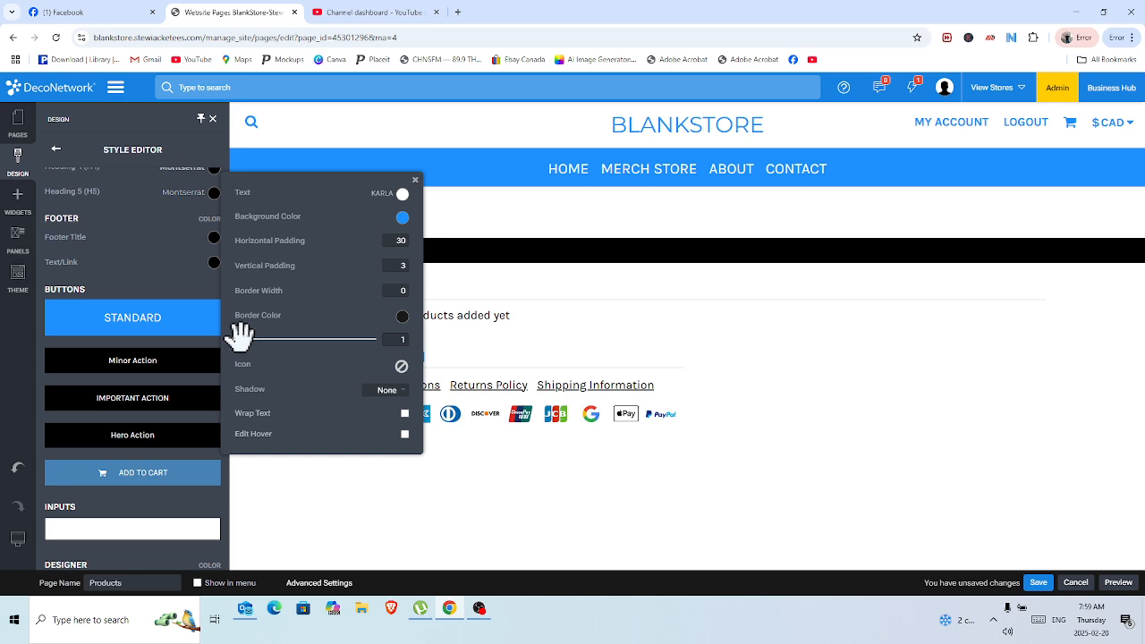
pyautogui.moveTo(242, 337); pyautogui.dragTo(264, 337)
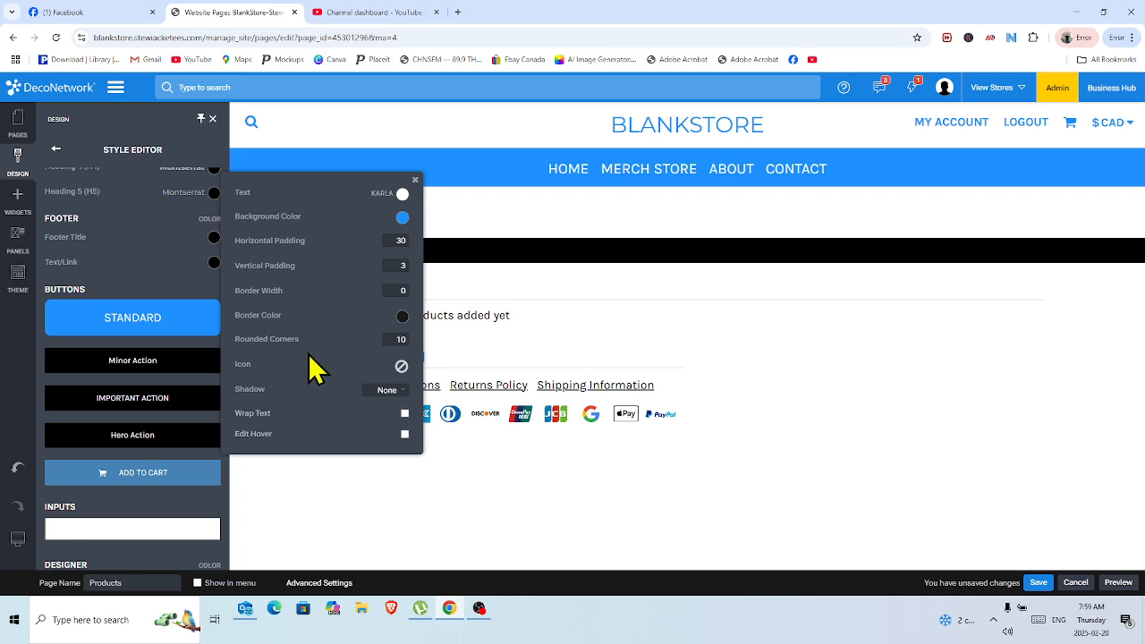
# Turn the Standard button's shadow on and enable editing of its hover style
pyautogui.click(404, 396)
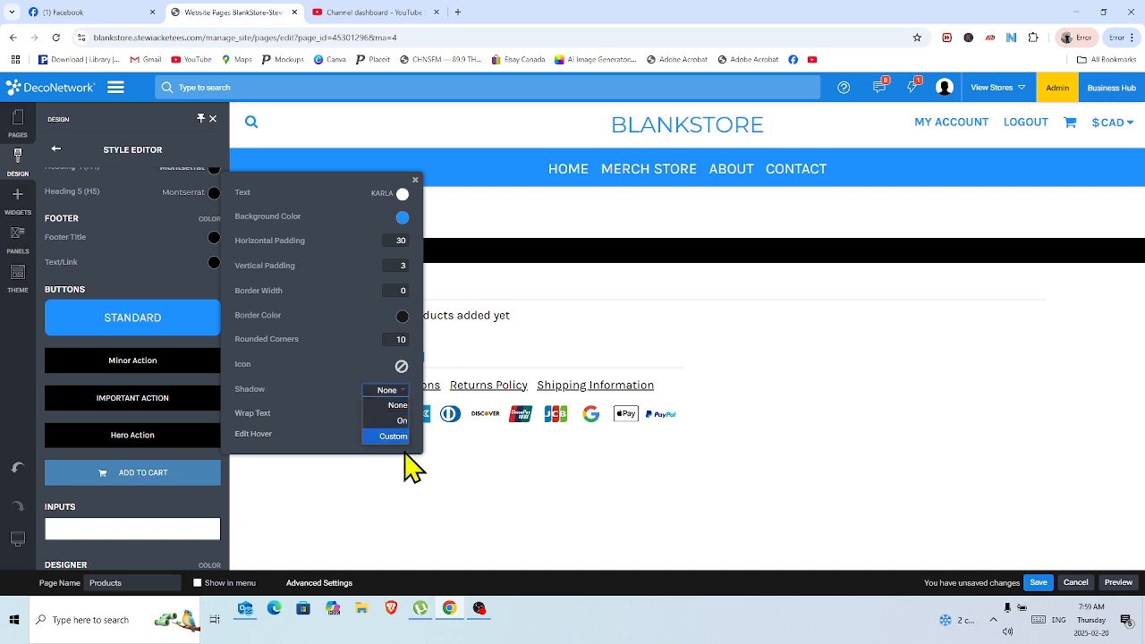
pyautogui.click(400, 420)
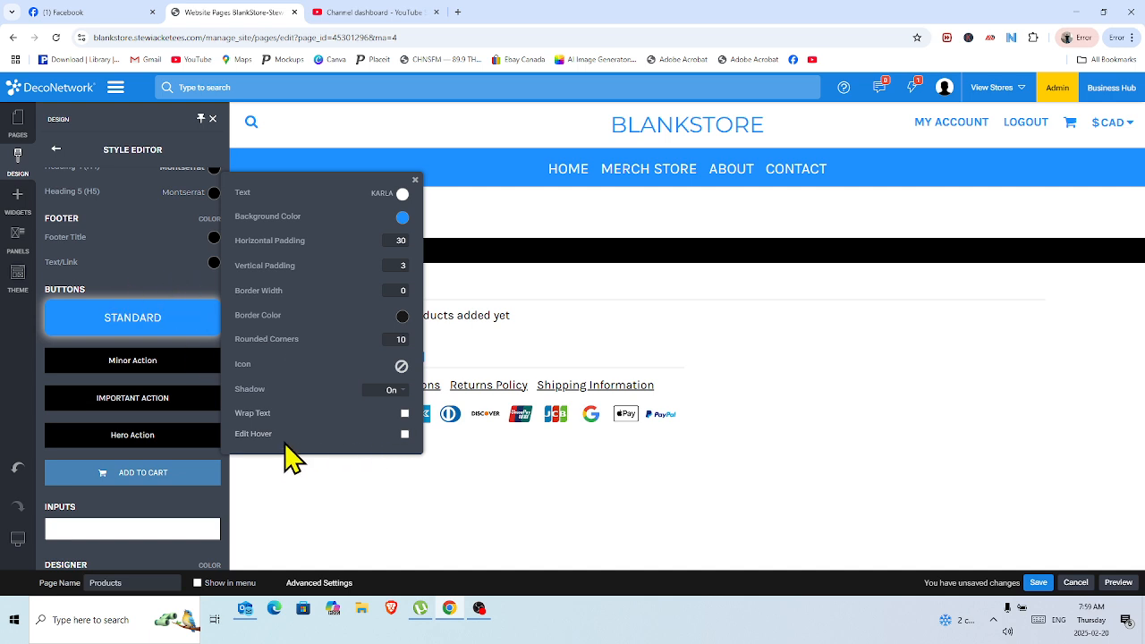
pyautogui.click(405, 435)
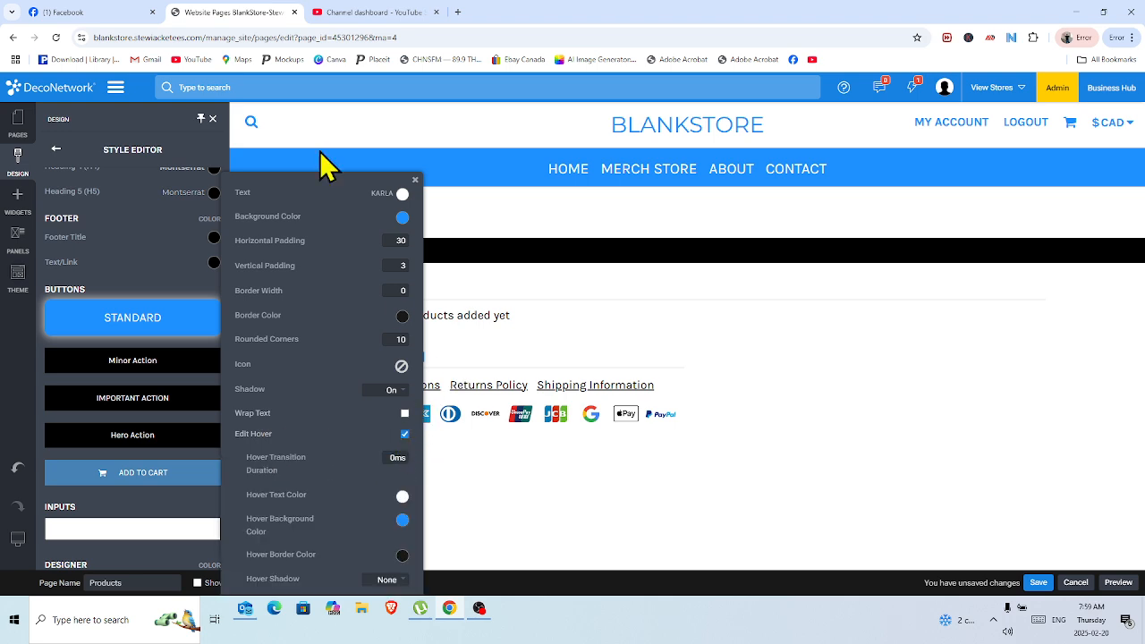
pyautogui.moveTo(295, 172); pyautogui.dragTo(313, 71)
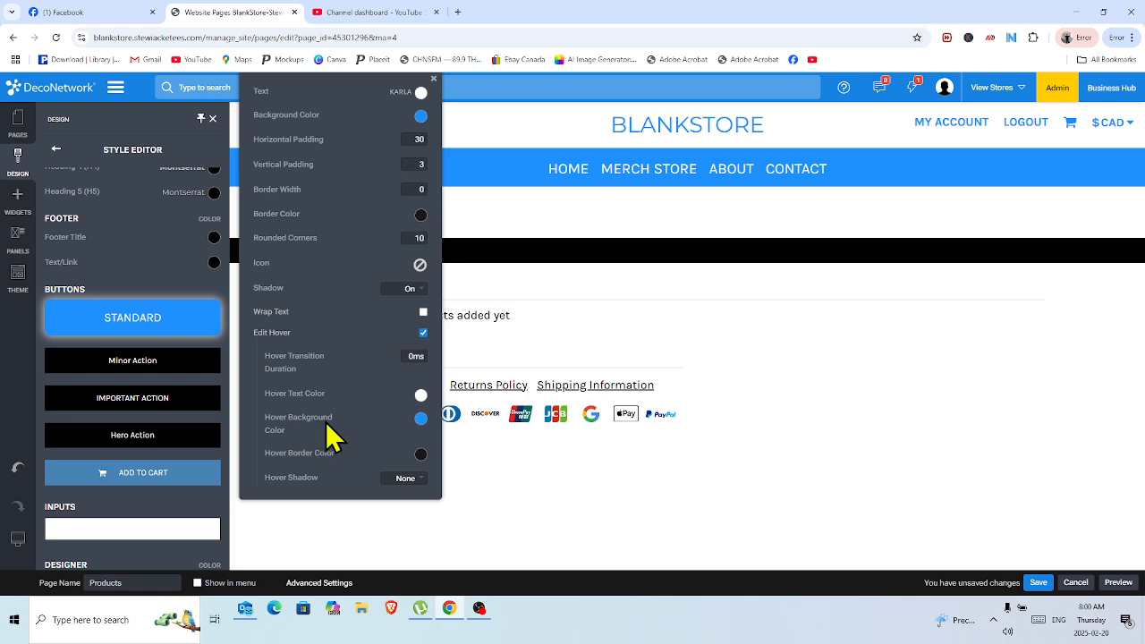
# Try a gray hover background color on the Standard button, and restore it to DodgerBlue
pyautogui.click(420, 418)
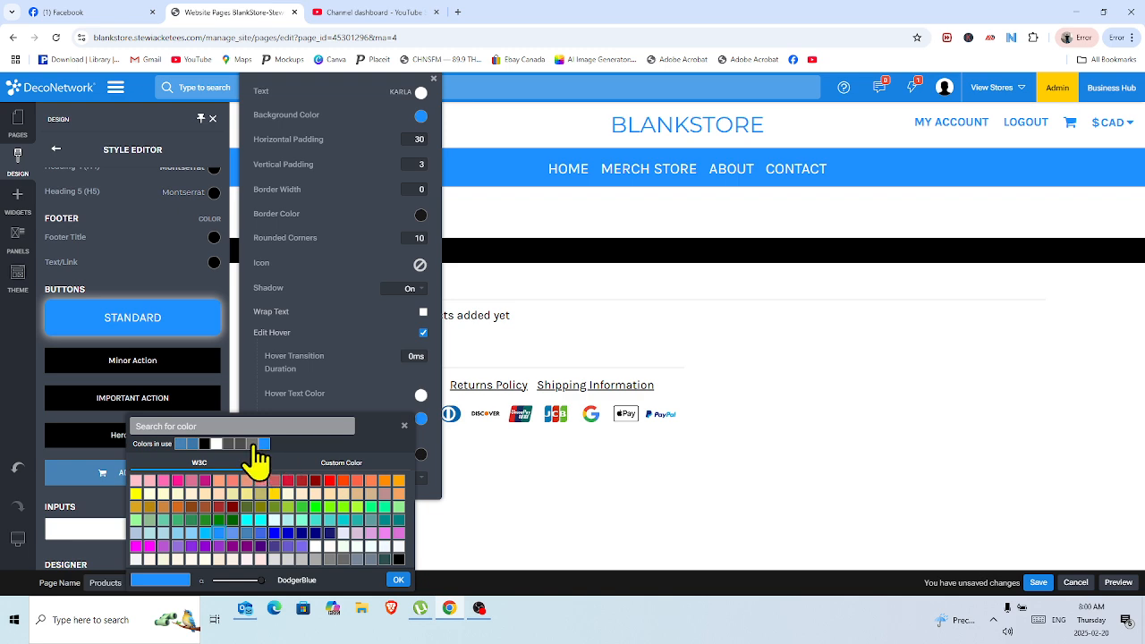
pyautogui.click(253, 445)
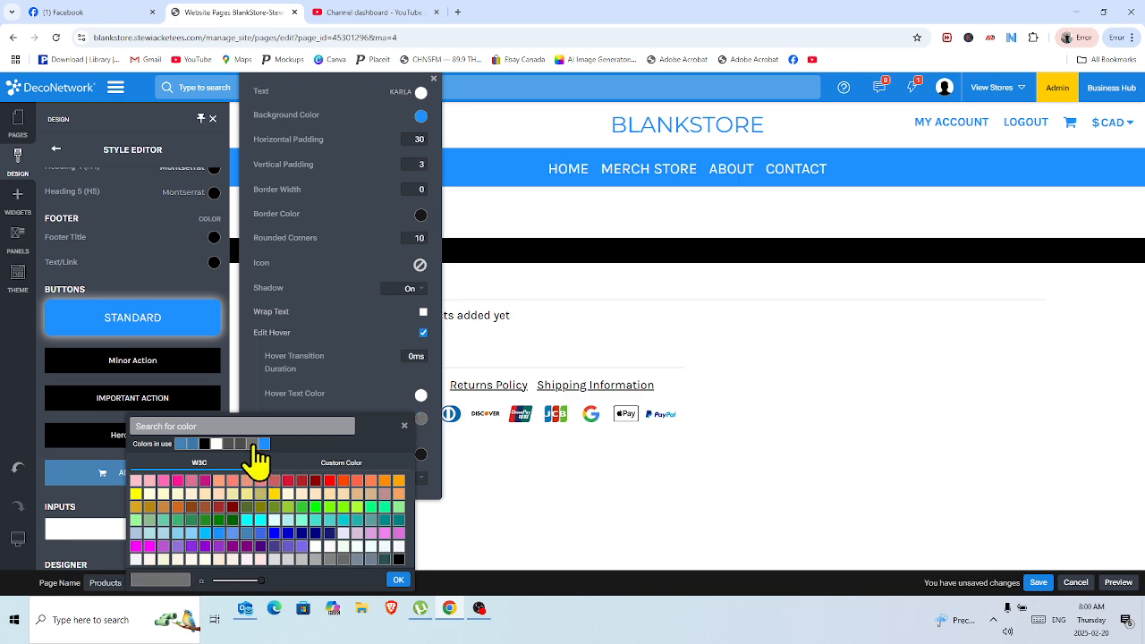
pyautogui.click(398, 580)
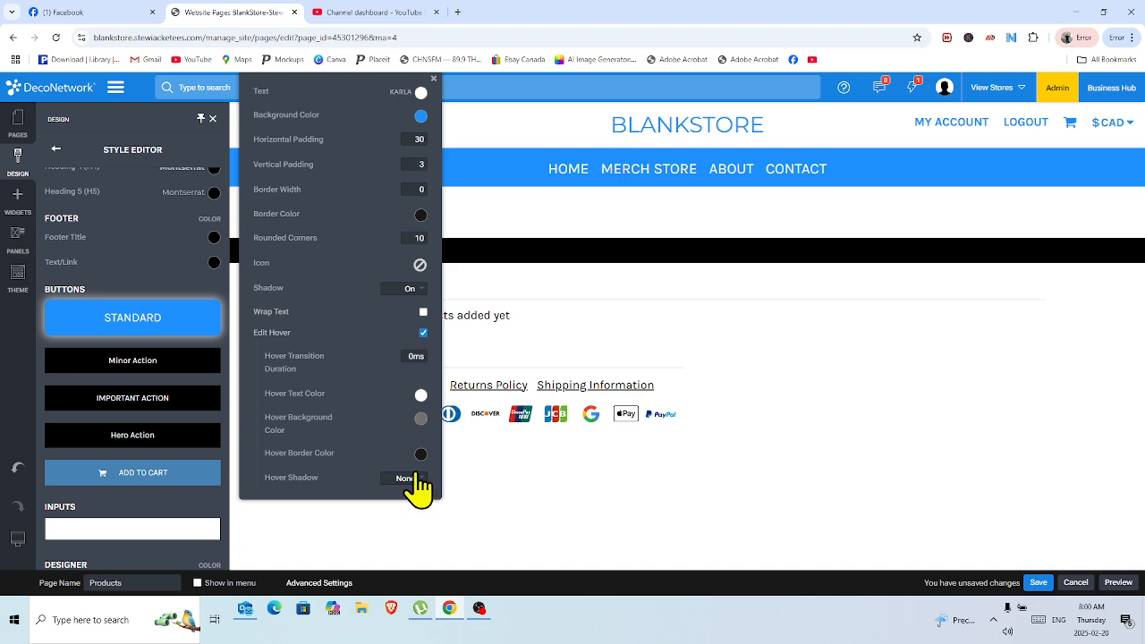
pyautogui.click(420, 420)
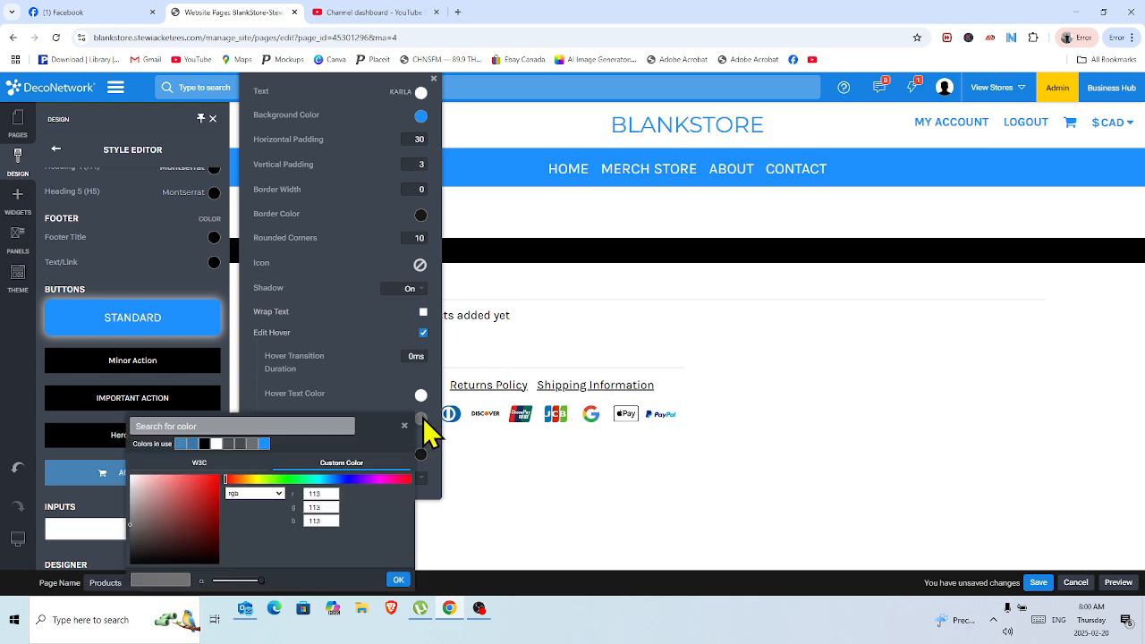
pyautogui.click(202, 465)
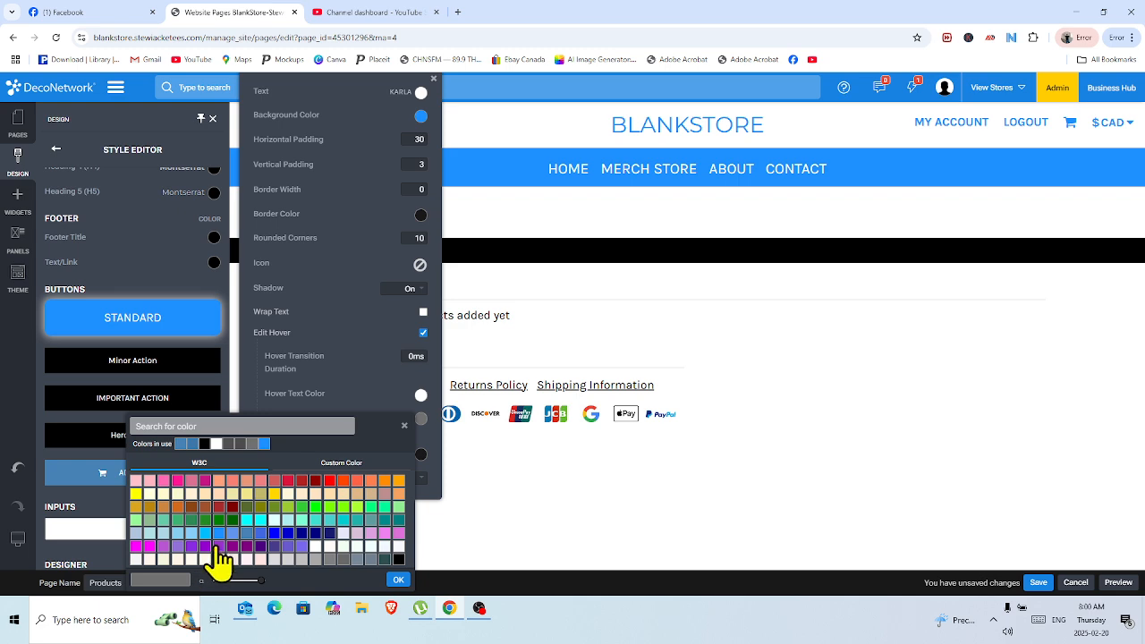
pyautogui.click(220, 536)
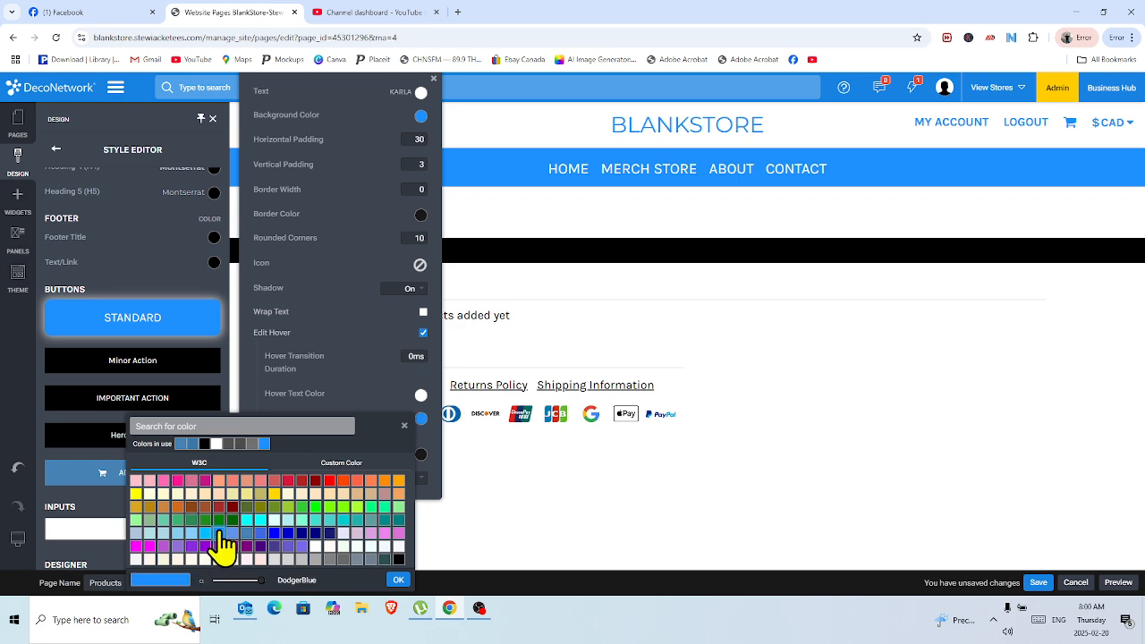
pyautogui.click(400, 580)
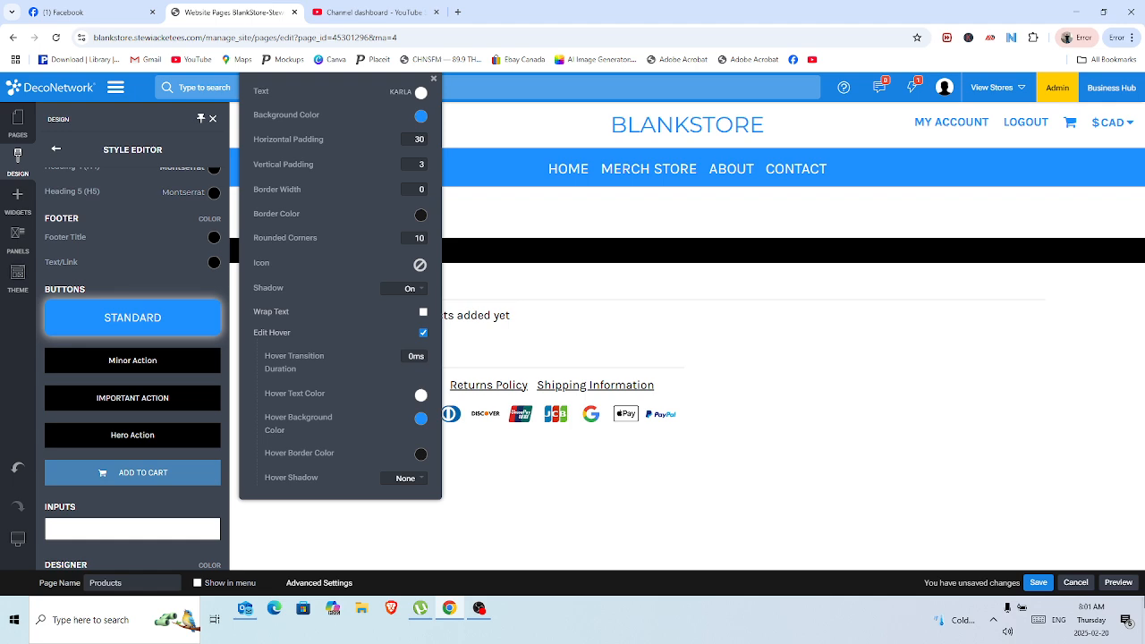
# Save the page with the restyled Standard button and publish the website
pyautogui.click(1038, 583)
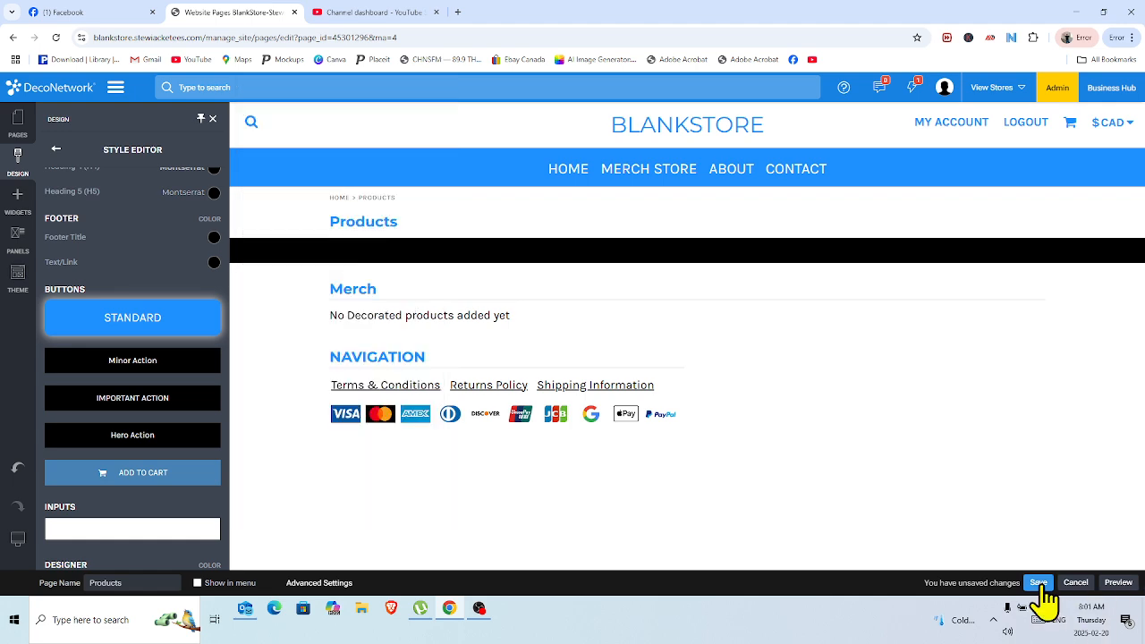
pyautogui.click(1038, 583)
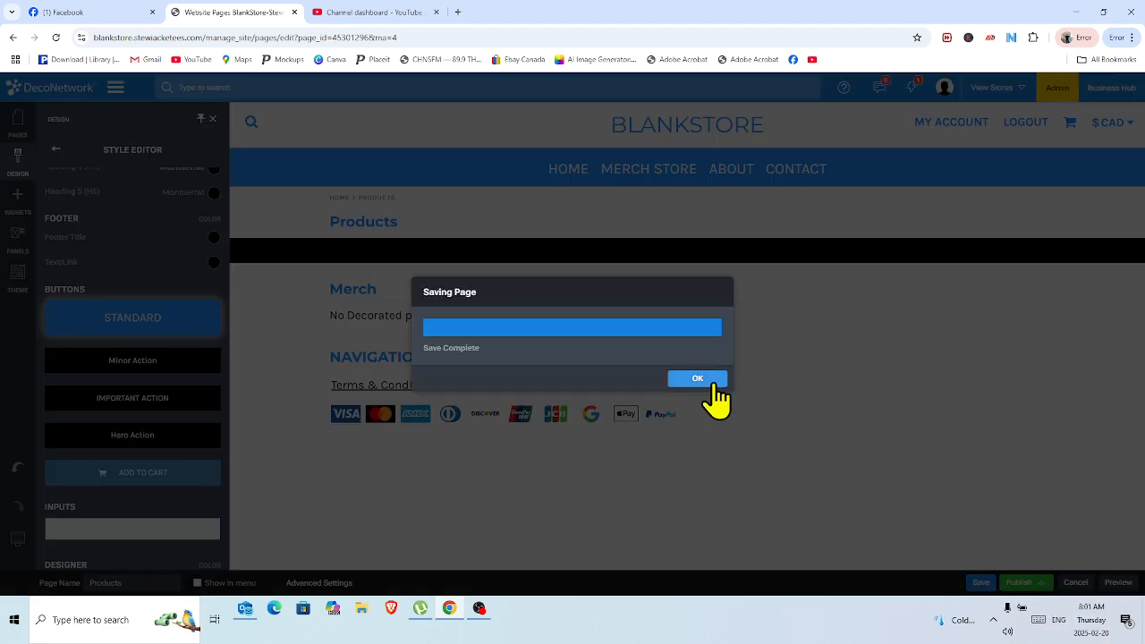
pyautogui.click(716, 383)
pyautogui.click(1022, 585)
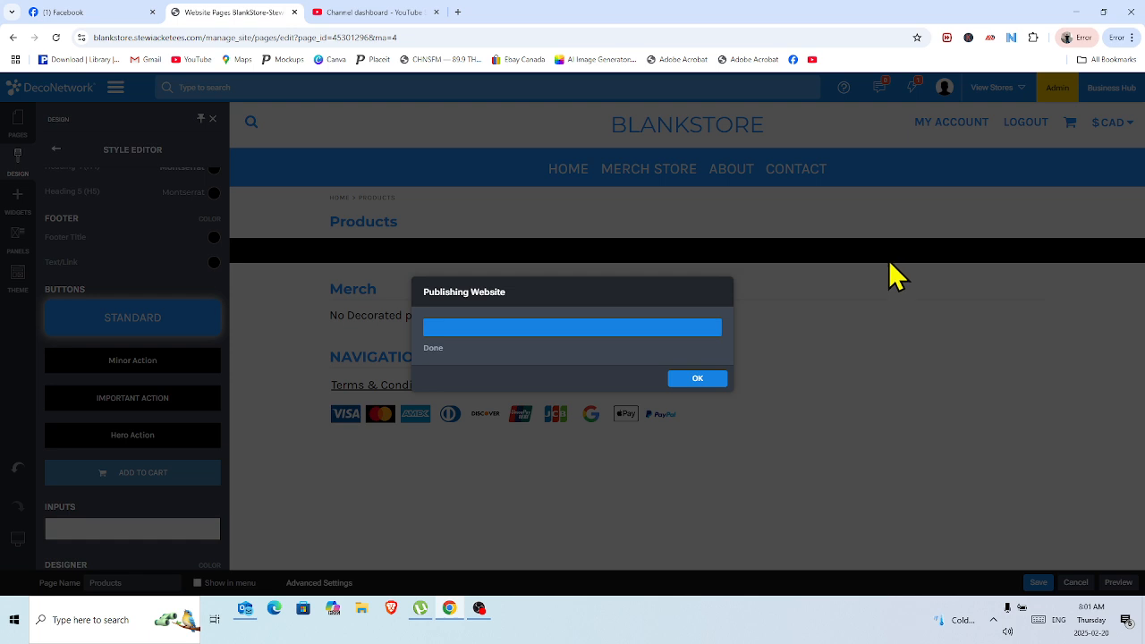
pyautogui.click(702, 380)
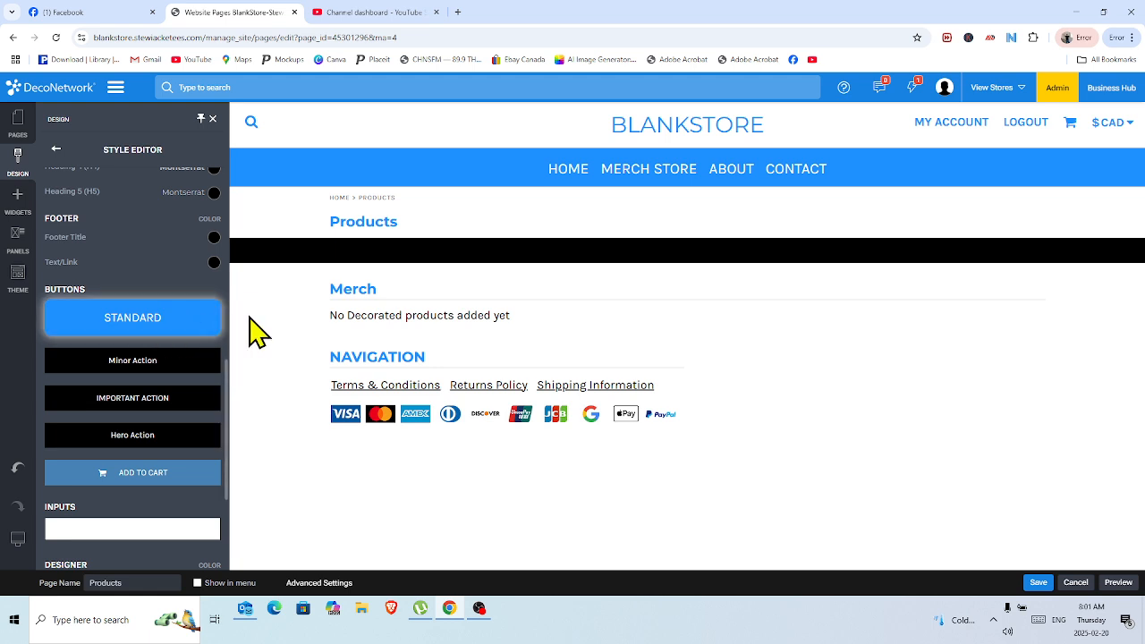
# Increase the text size of the Minor Action button style
pyautogui.click(141, 368)
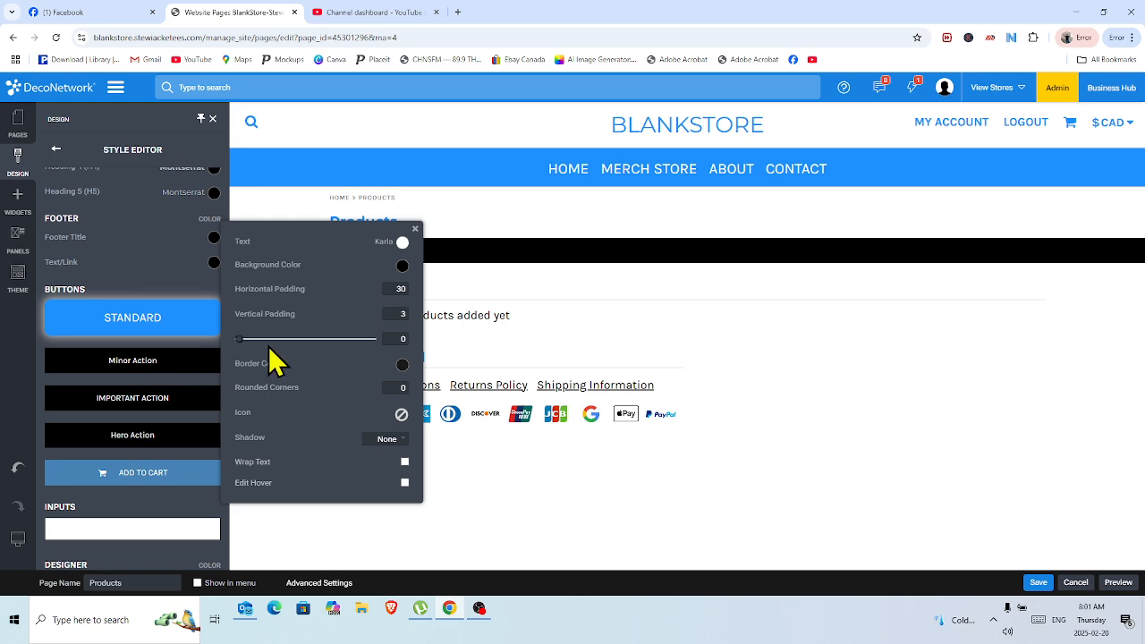
pyautogui.click(384, 245)
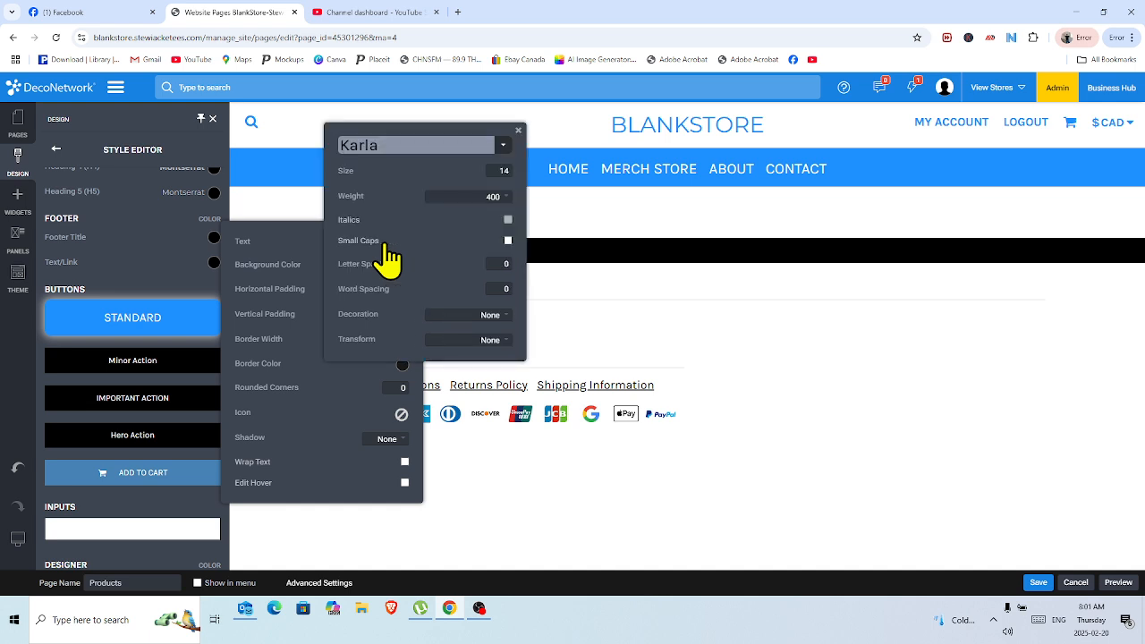
pyautogui.moveTo(360, 176)
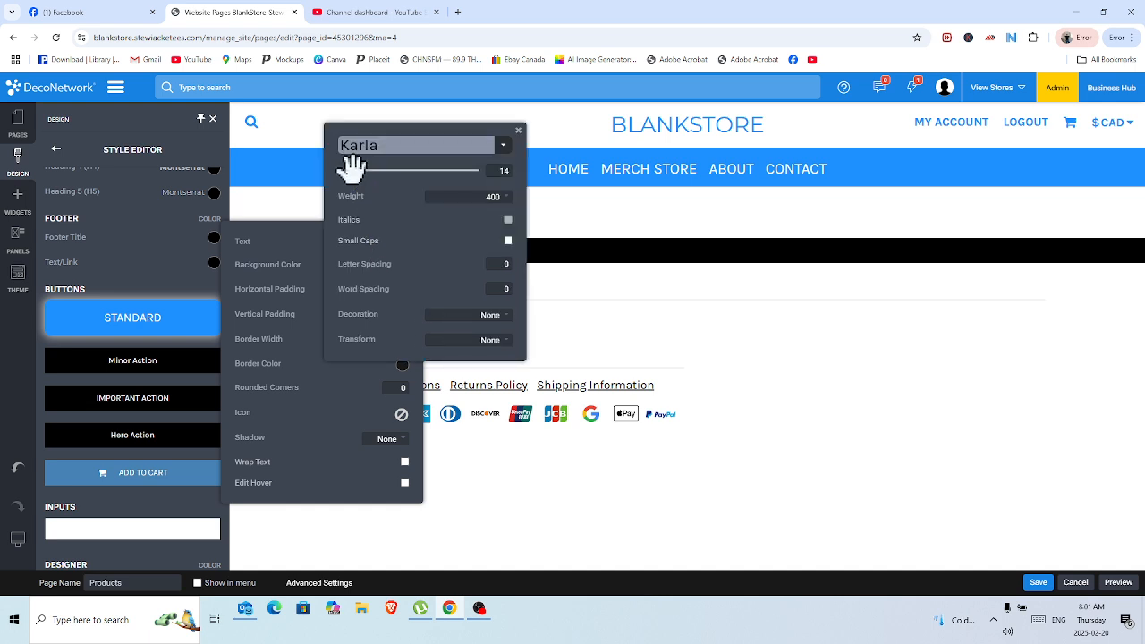
pyautogui.moveTo(350, 169); pyautogui.dragTo(357, 167)
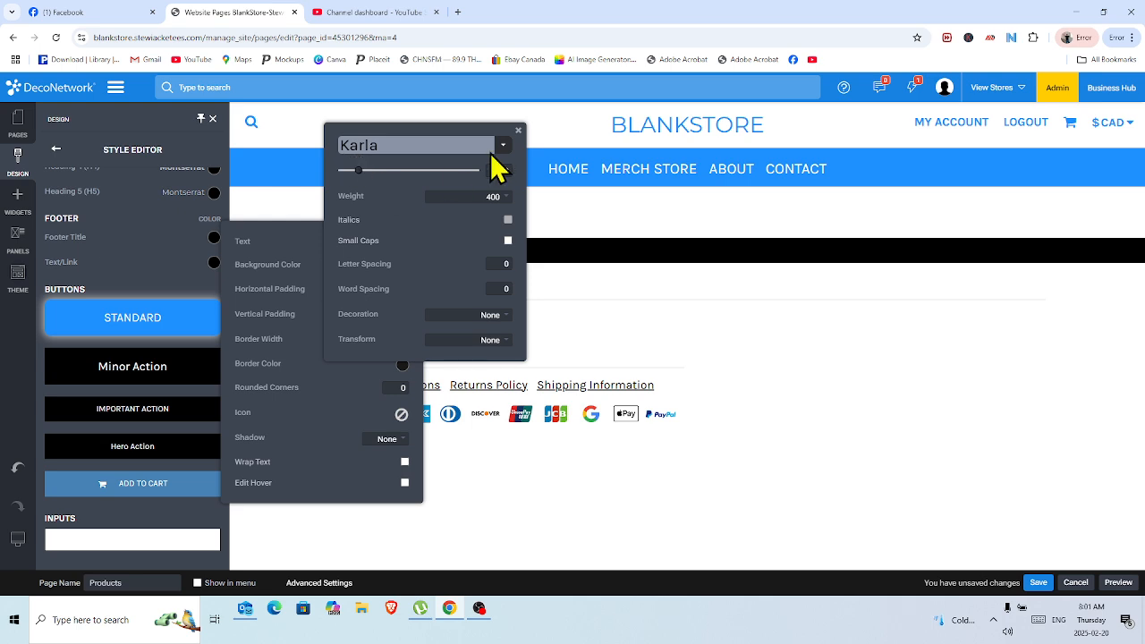
pyautogui.click(518, 129)
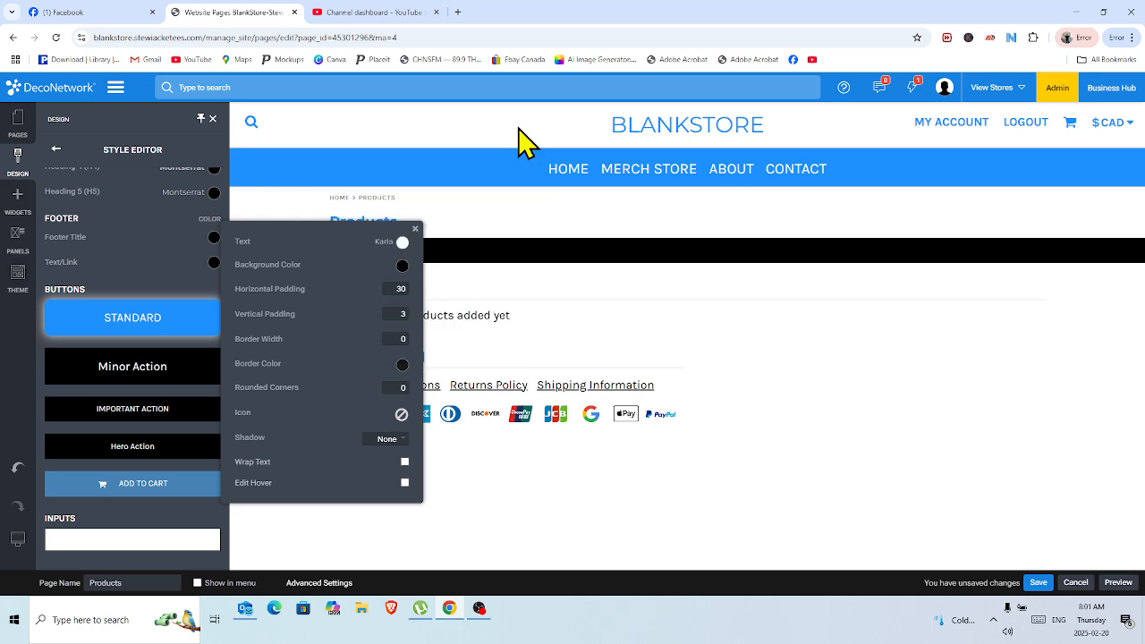
# Change the background color of the Minor Action button style to DodgerBlue
pyautogui.click(402, 265)
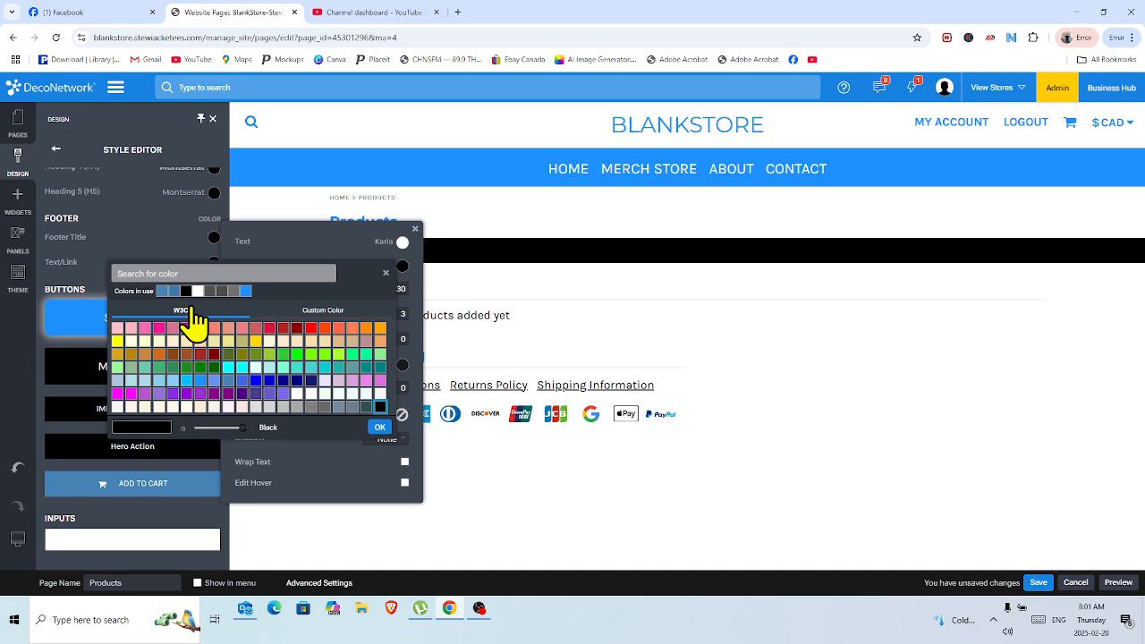
pyautogui.click(201, 380)
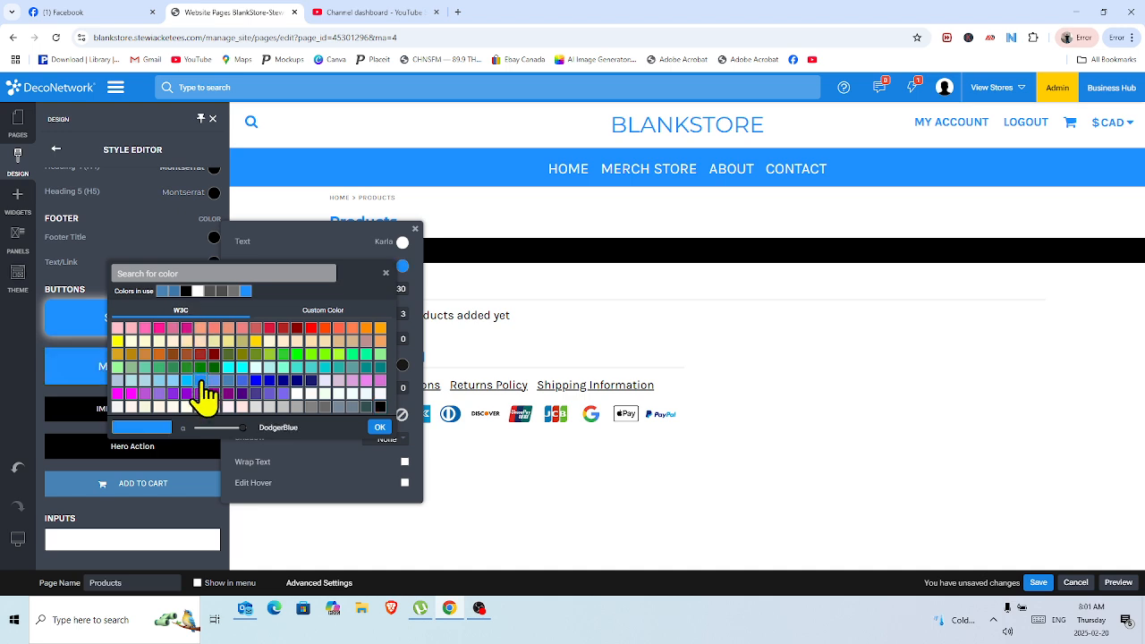
pyautogui.click(379, 427)
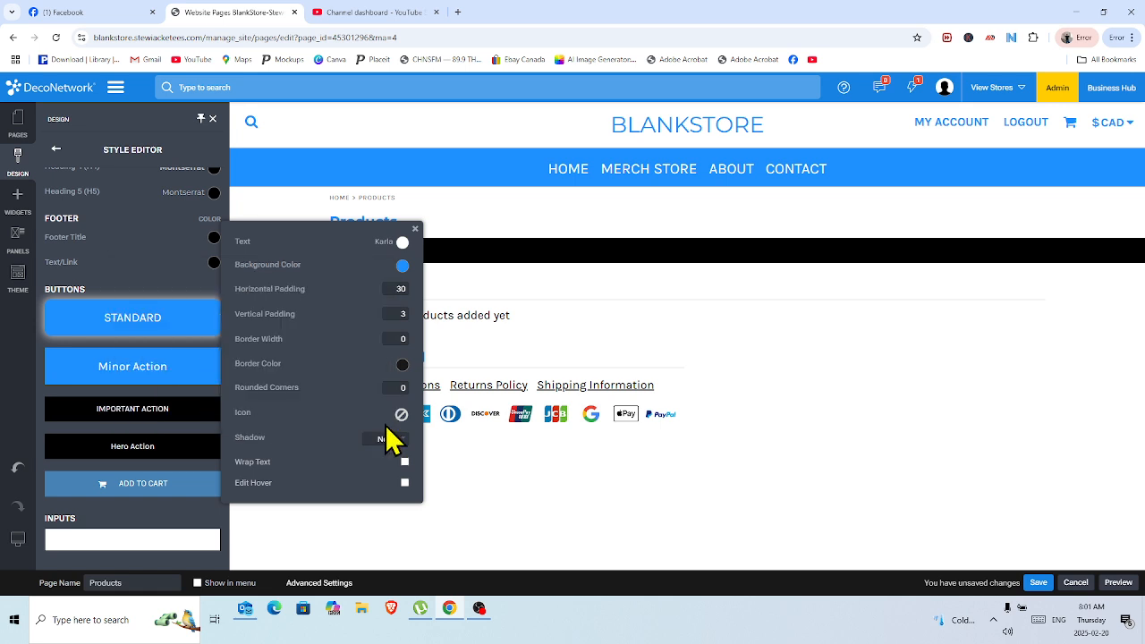
# Set the rounded corners of the Minor Action button style to 10
pyautogui.moveTo(268, 393)
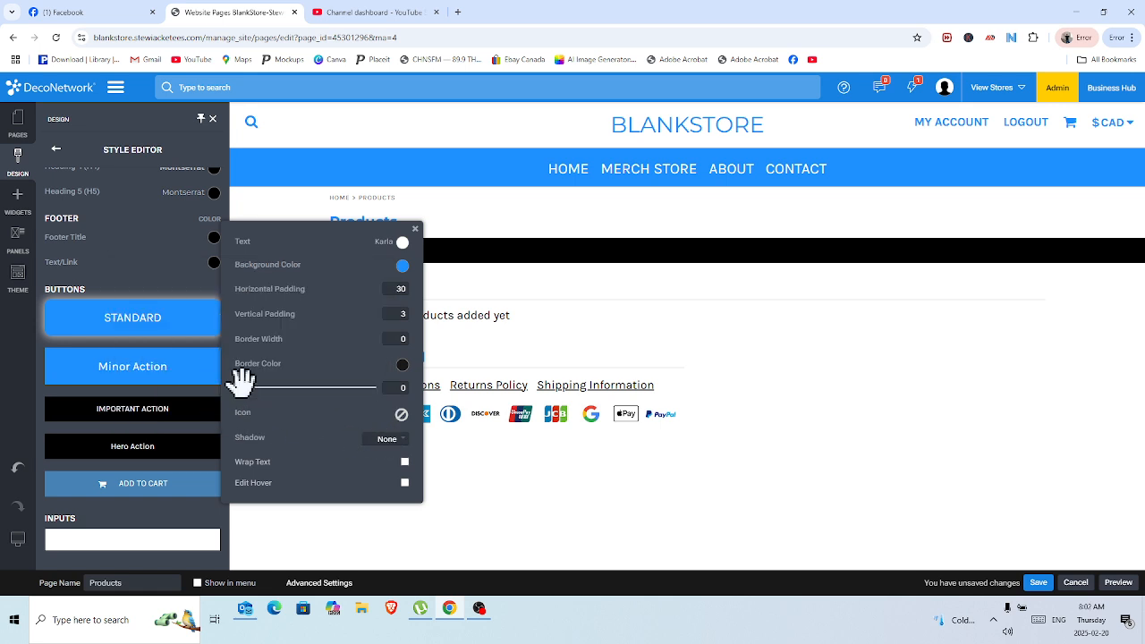
pyautogui.moveTo(241, 380); pyautogui.dragTo(264, 384)
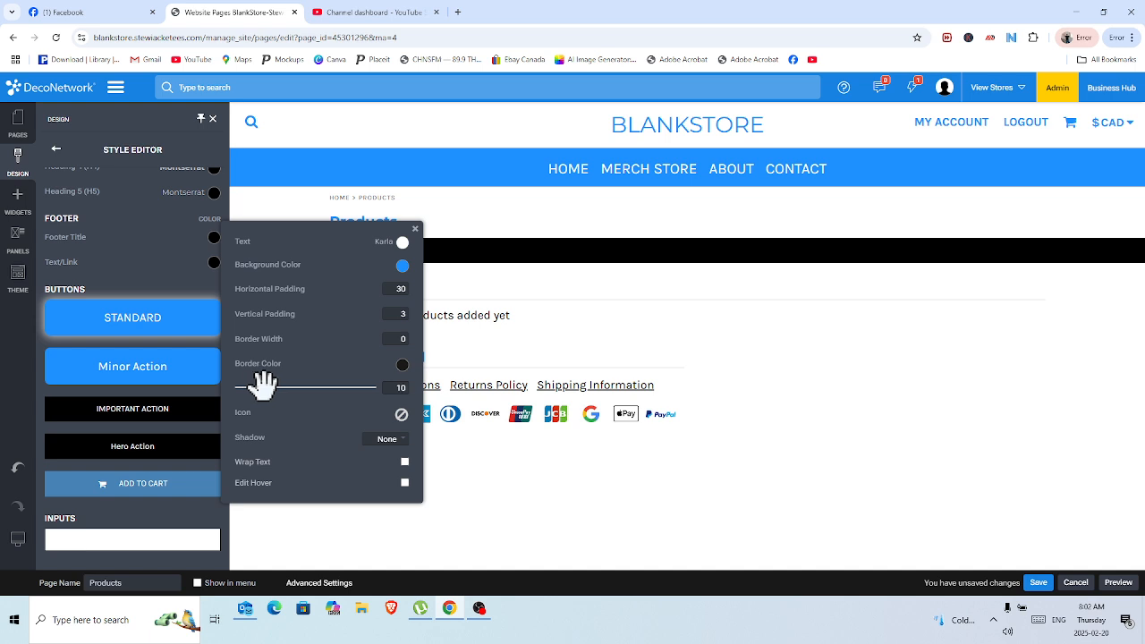
# Turn the Minor Action button's shadow on and enable editing of its hover style
pyautogui.click(403, 439)
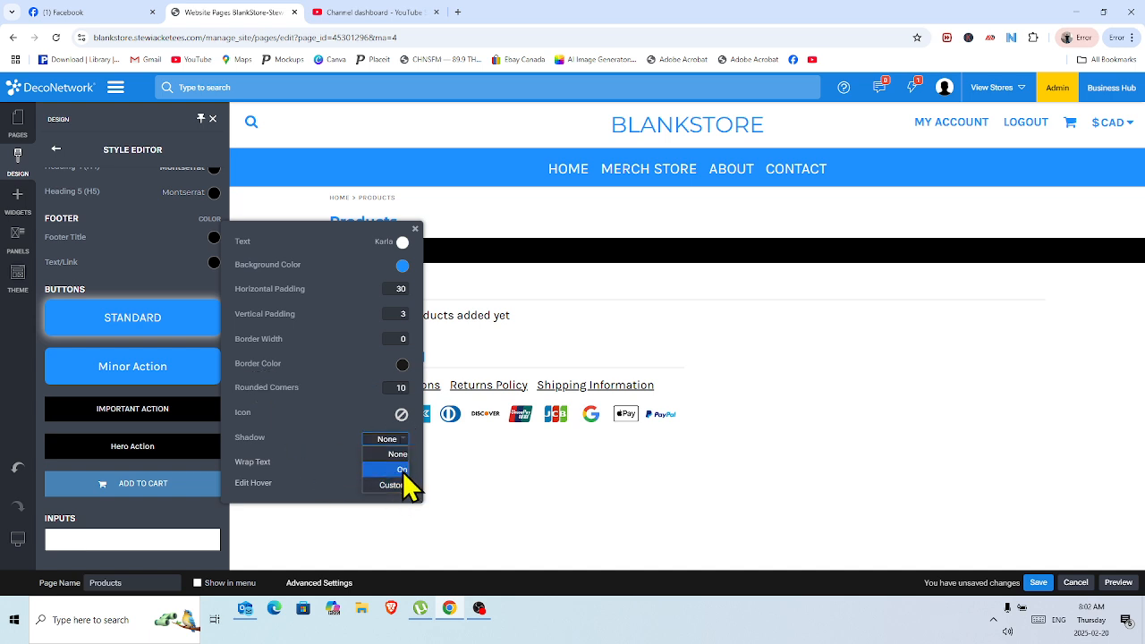
pyautogui.click(406, 469)
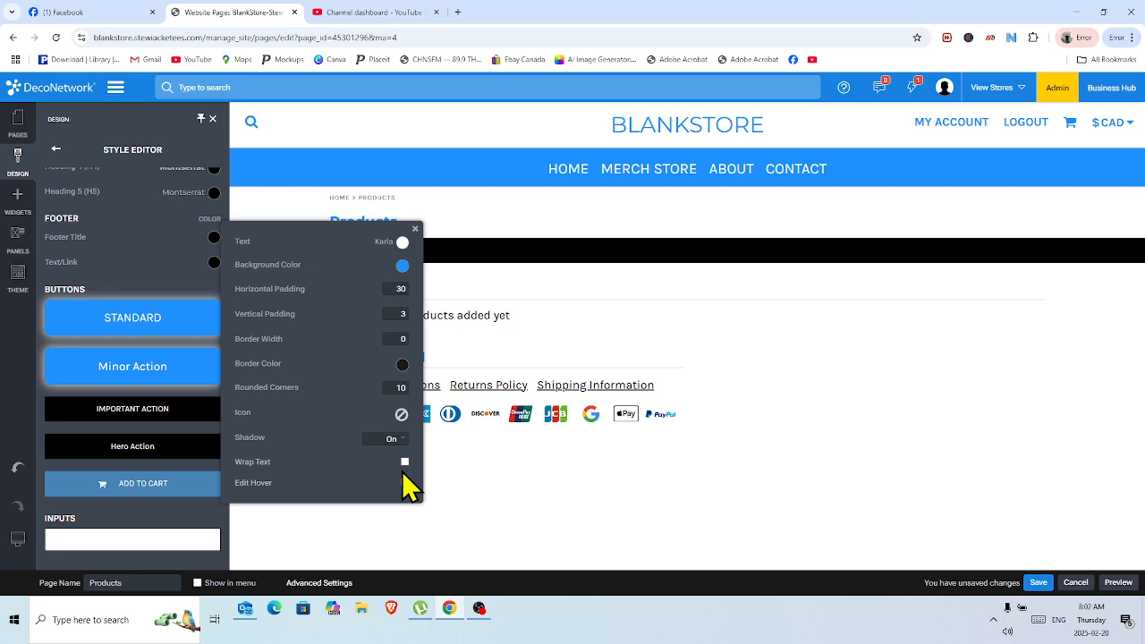
pyautogui.click(405, 483)
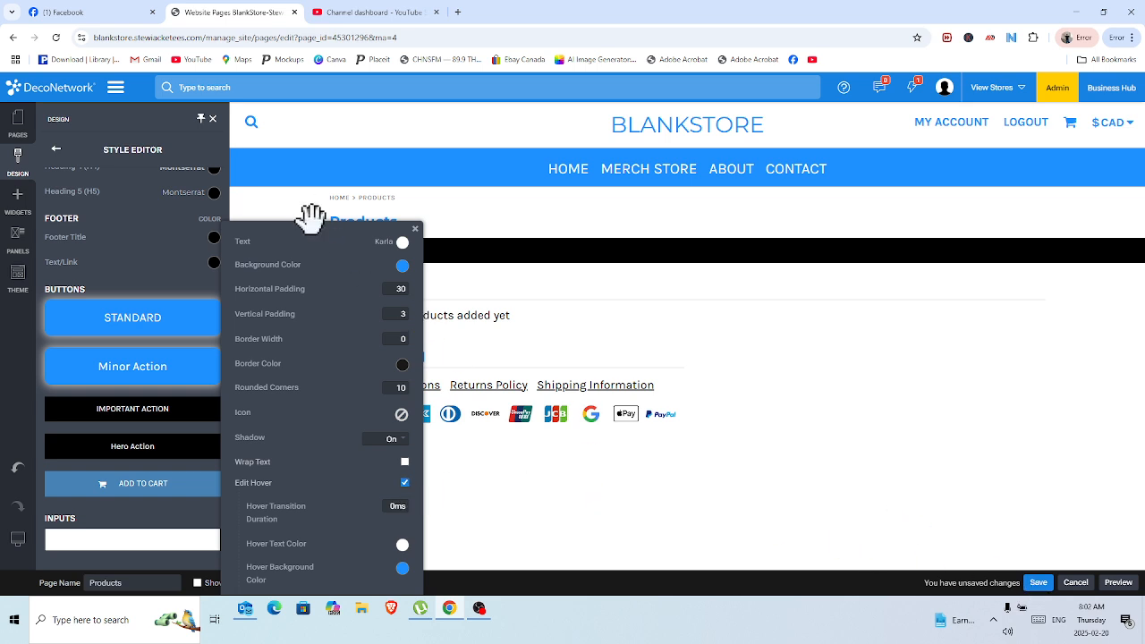
# Save the page with the Minor Action button changes and publish the website
pyautogui.moveTo(310, 219); pyautogui.dragTo(334, 102)
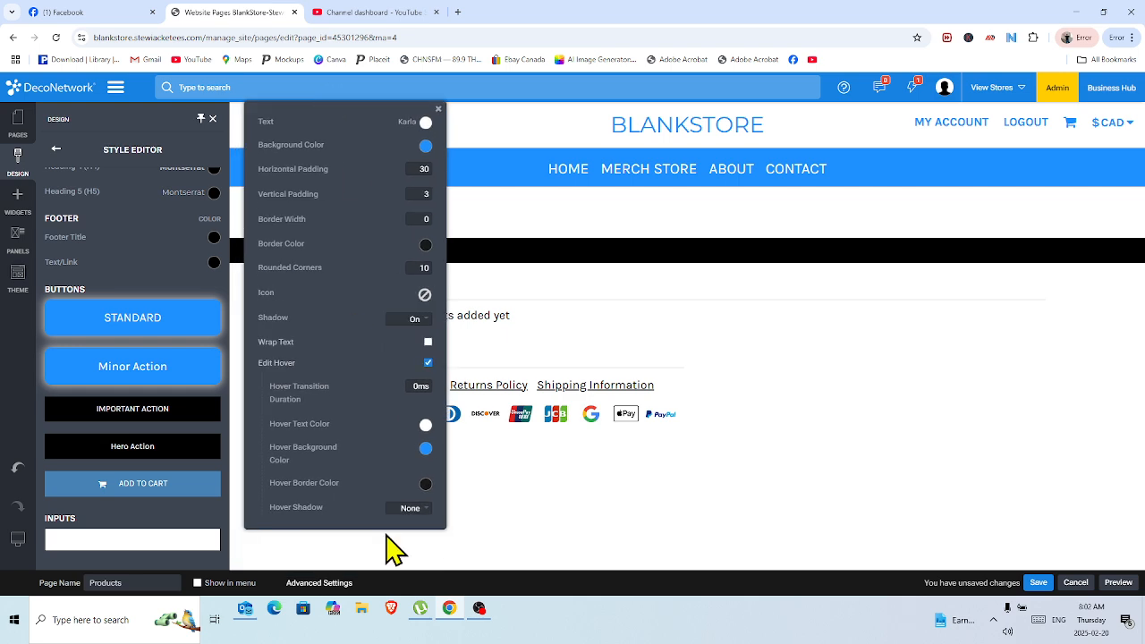
pyautogui.click(1039, 582)
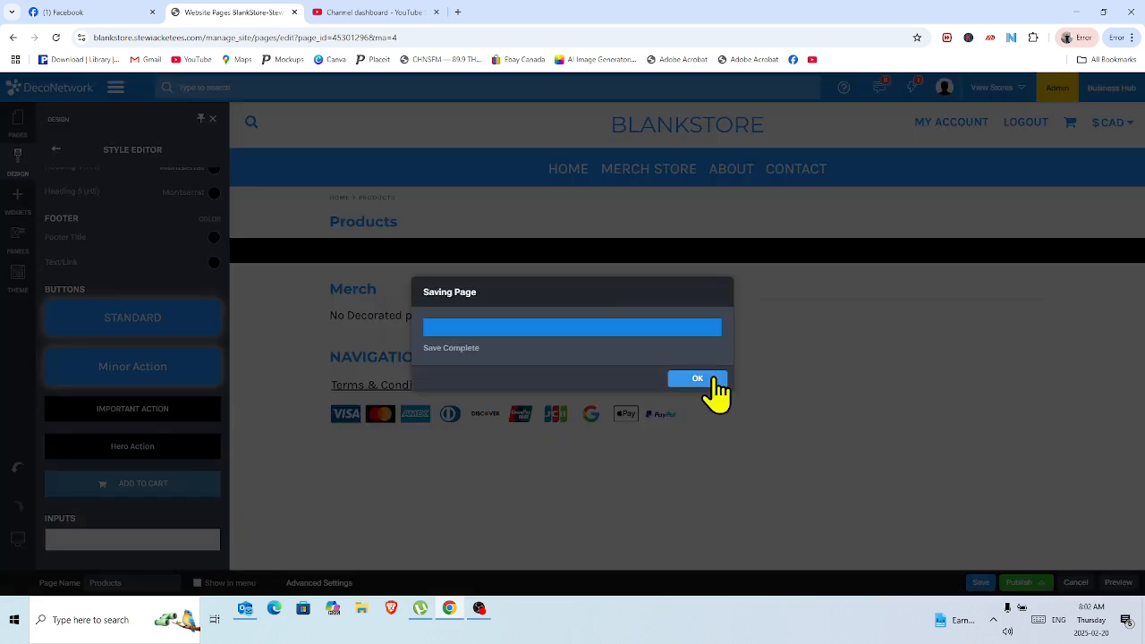
pyautogui.click(717, 380)
pyautogui.click(1022, 586)
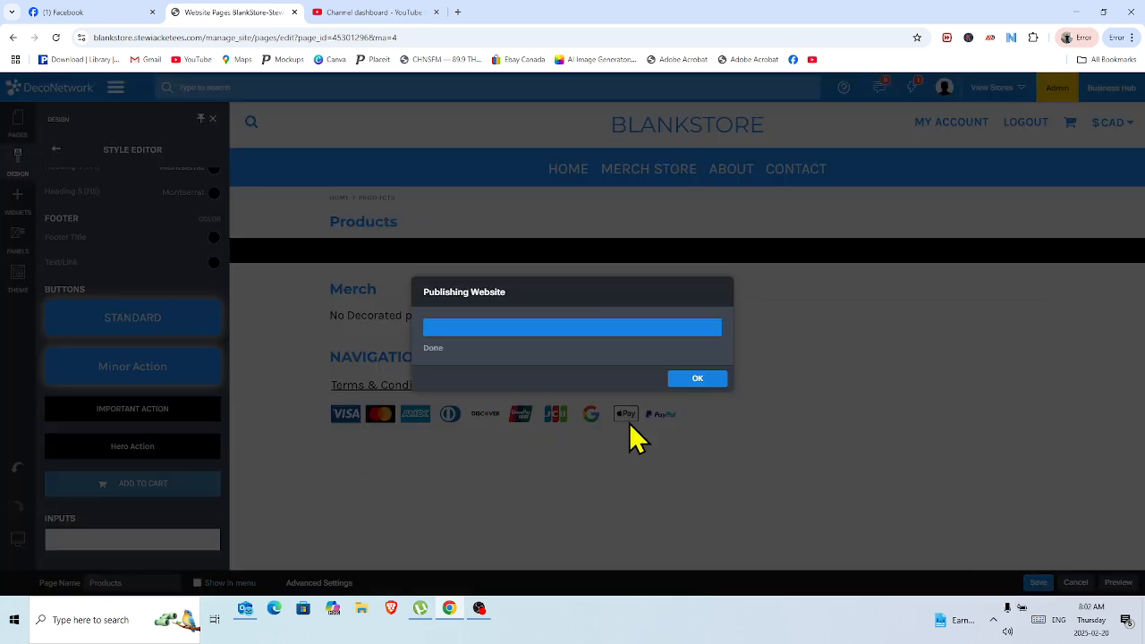
pyautogui.click(700, 378)
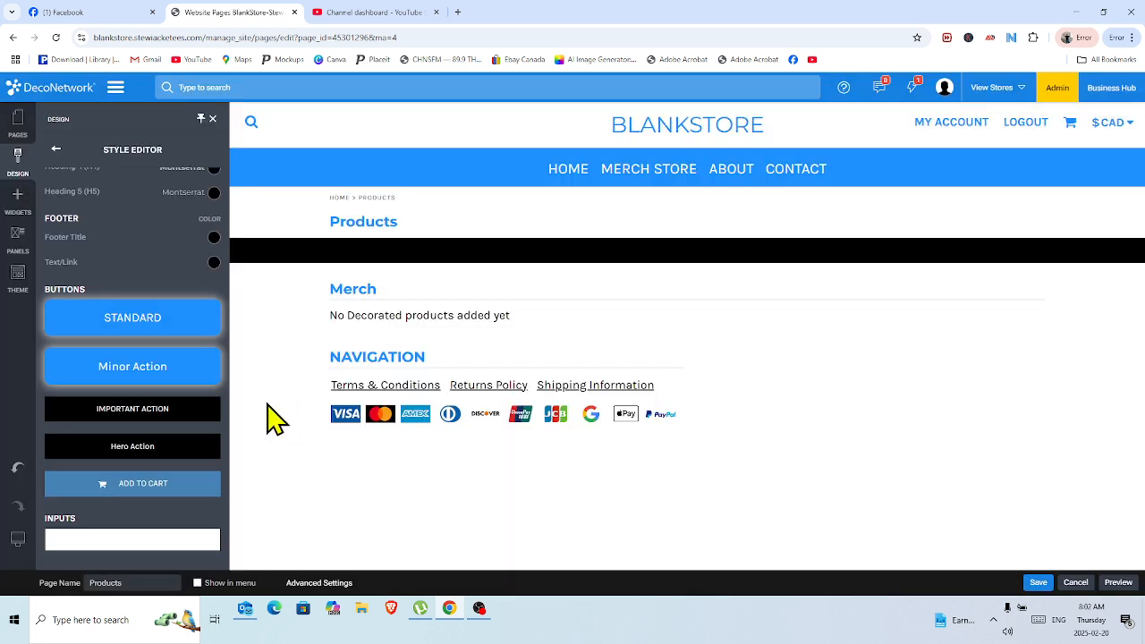
# Set the text size of the Important Action button style to 20
pyautogui.click(156, 420)
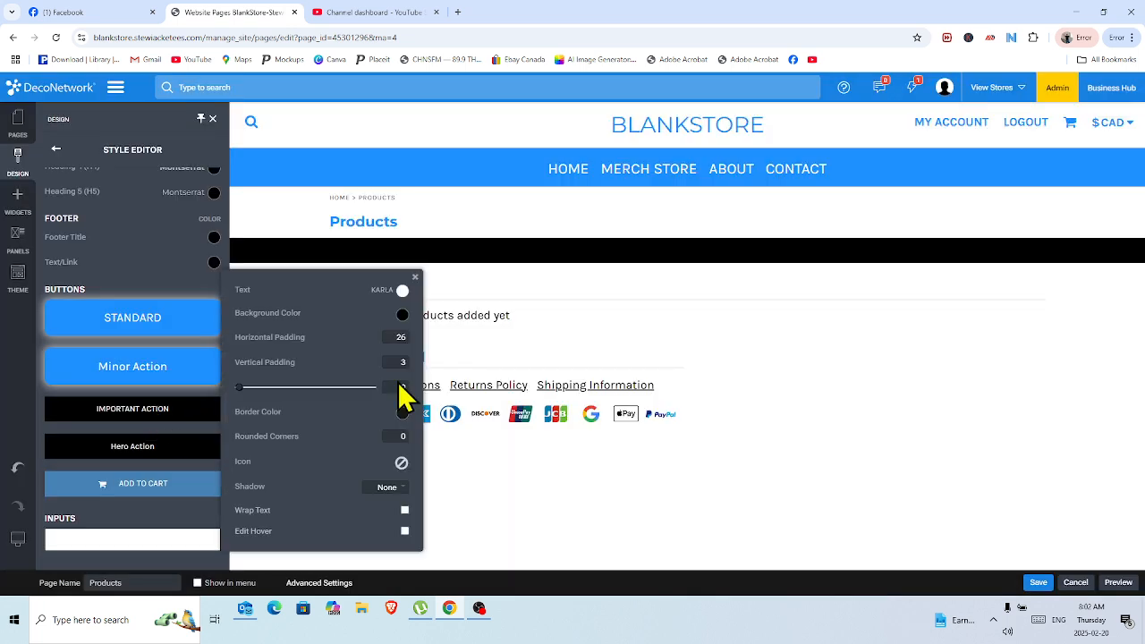
pyautogui.click(383, 290)
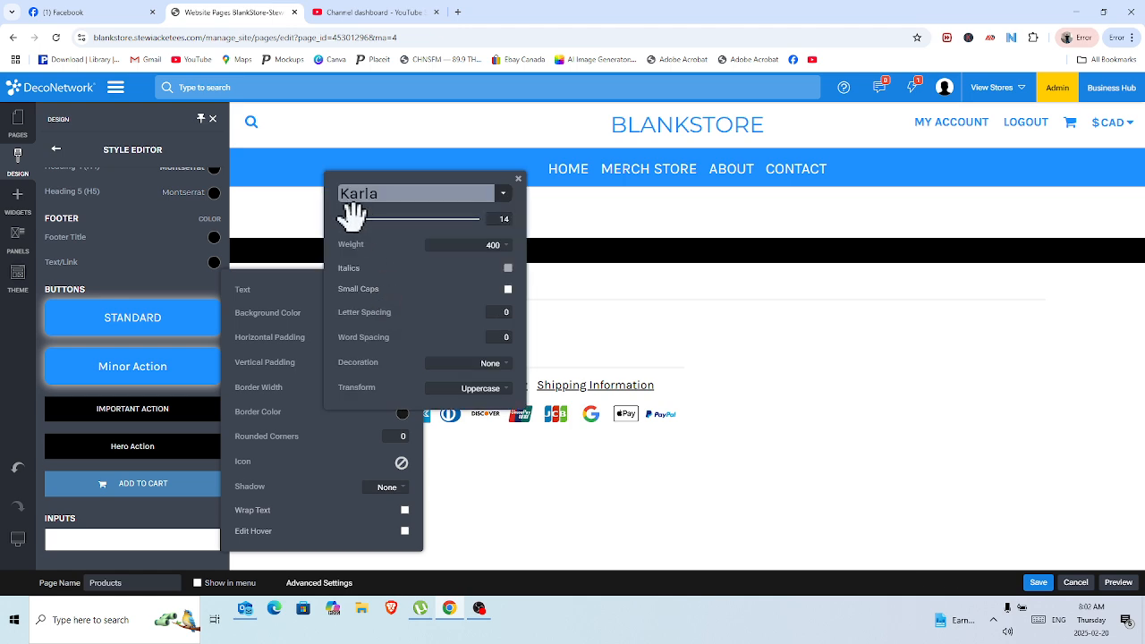
pyautogui.moveTo(351, 215); pyautogui.dragTo(358, 215)
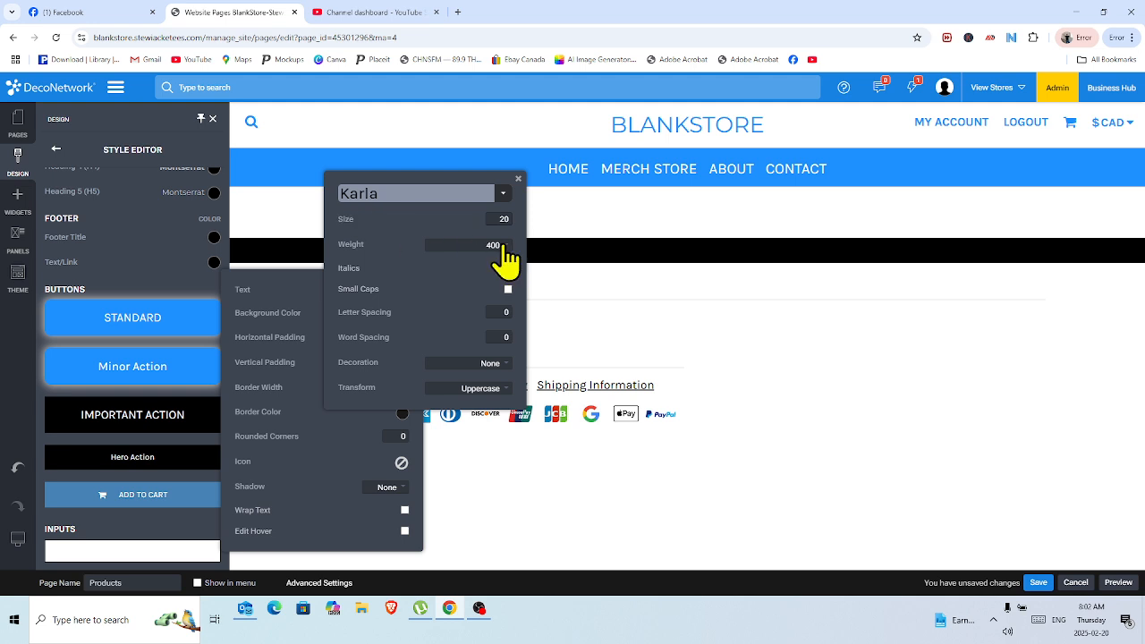
pyautogui.click(518, 179)
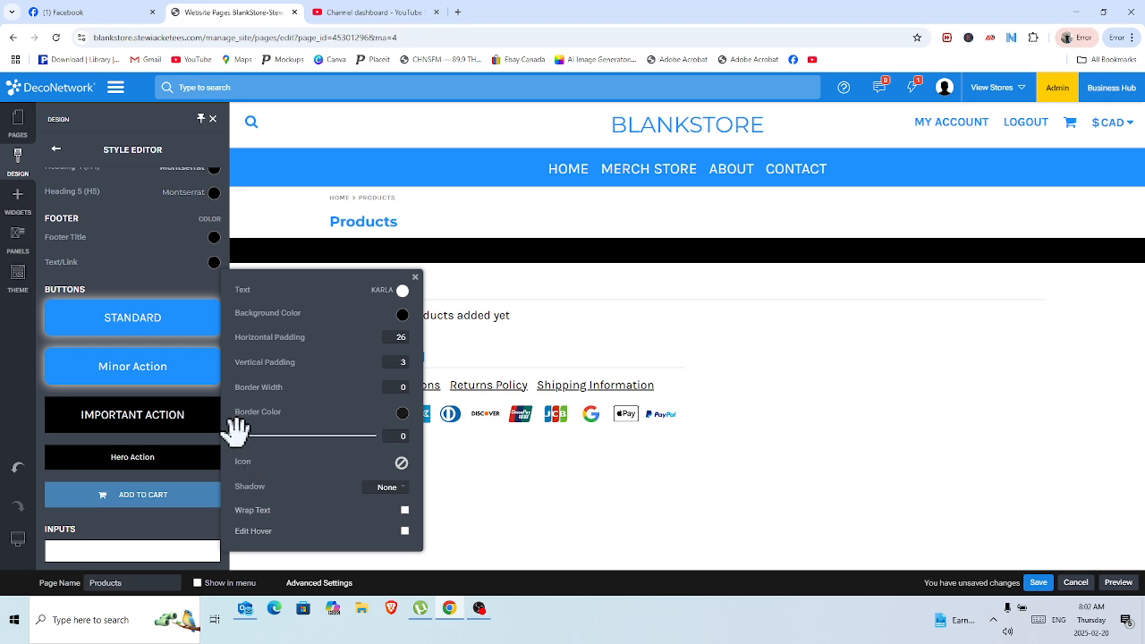
# Give the Important Action button style rounded corners of 10, turn its shadow on and enable editing of its hover style
pyautogui.moveTo(237, 433); pyautogui.dragTo(258, 434)
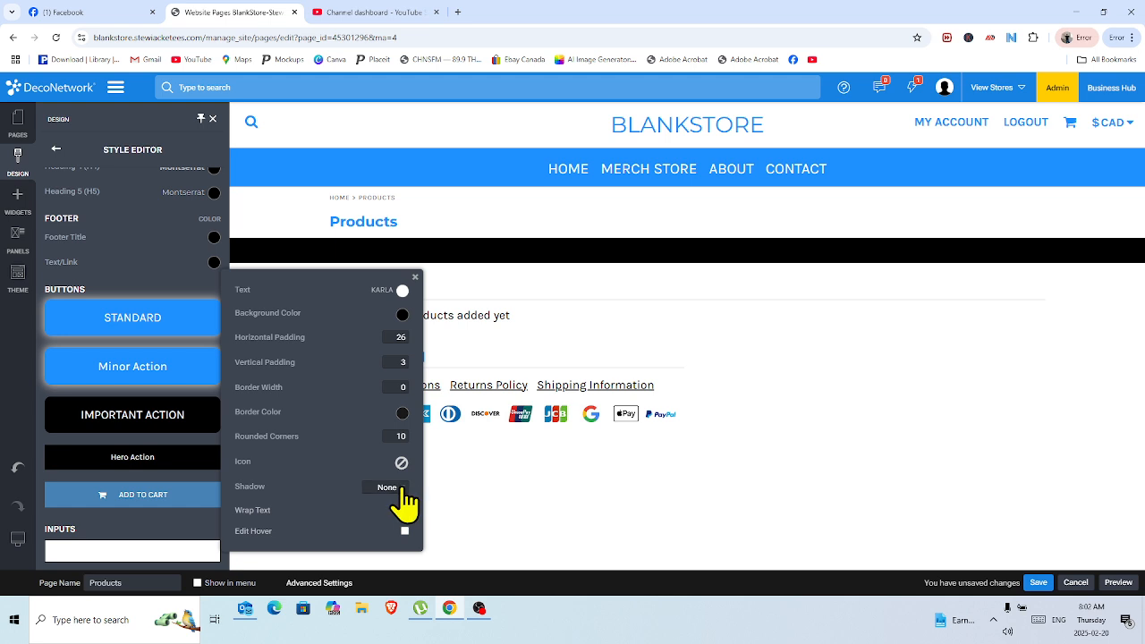
pyautogui.click(401, 488)
pyautogui.click(403, 511)
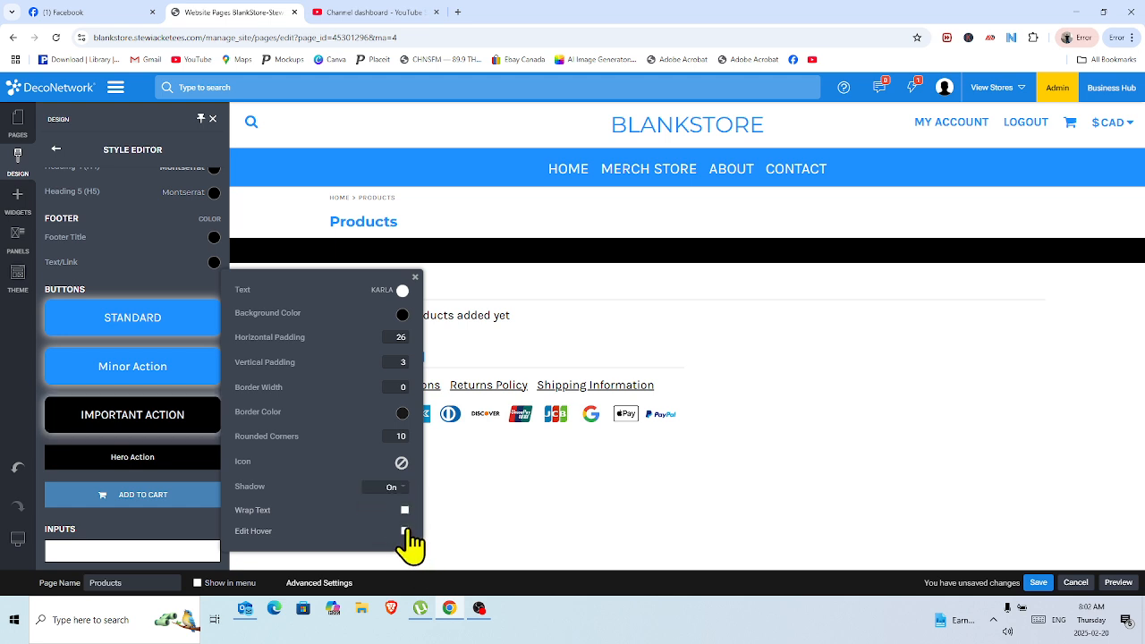
pyautogui.click(404, 531)
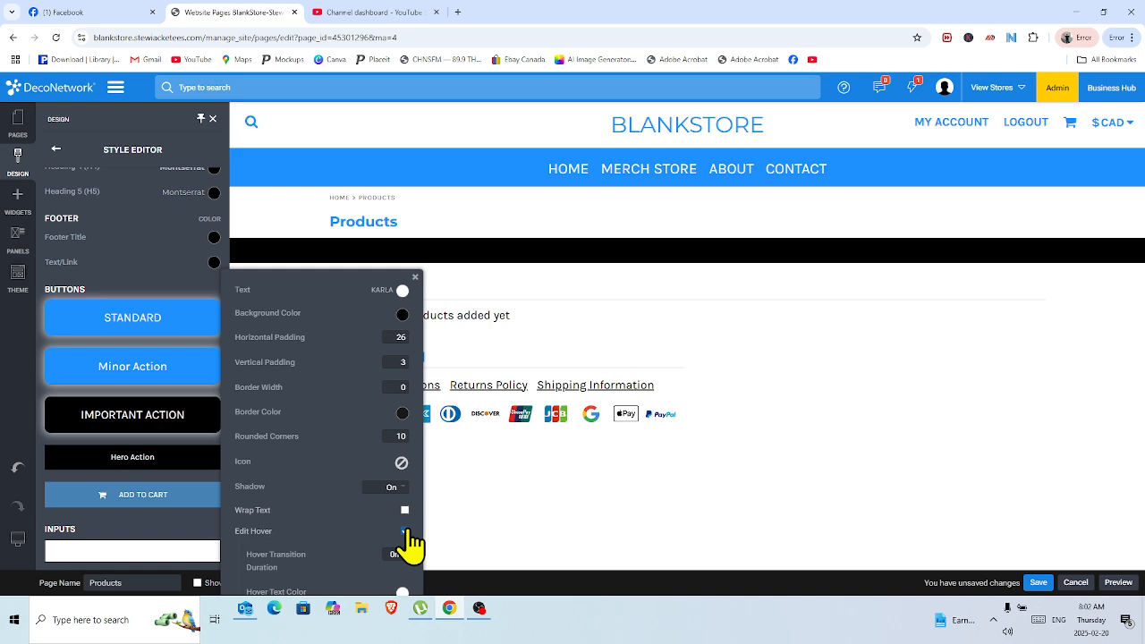
# Save the page with the Important Action button changes and publish the website
pyautogui.click(1038, 583)
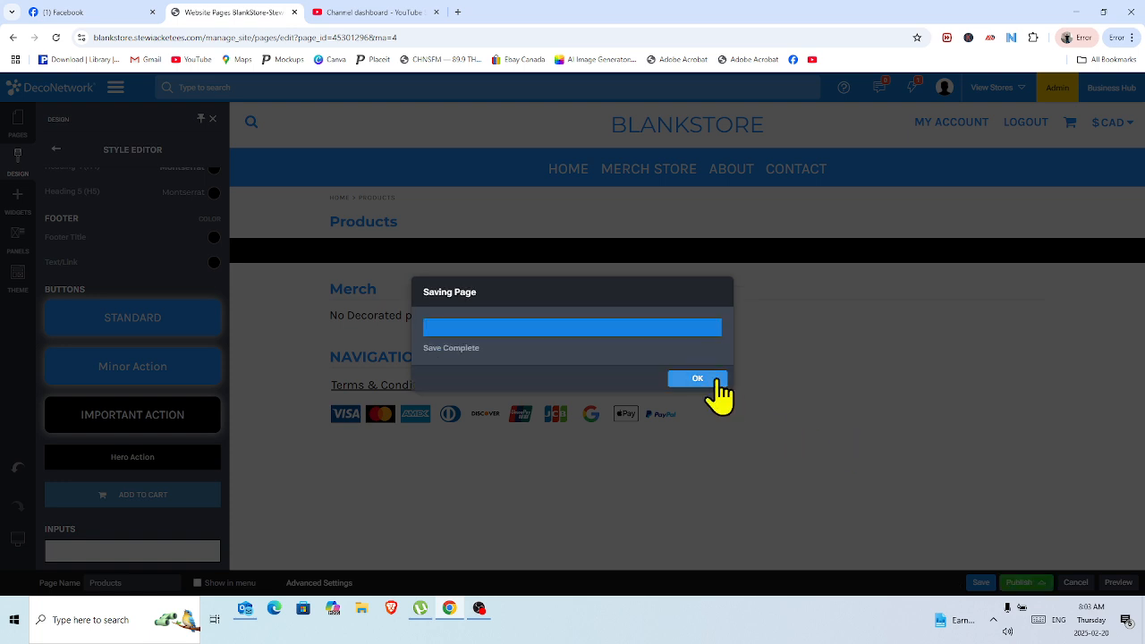
pyautogui.click(697, 378)
pyautogui.click(1018, 582)
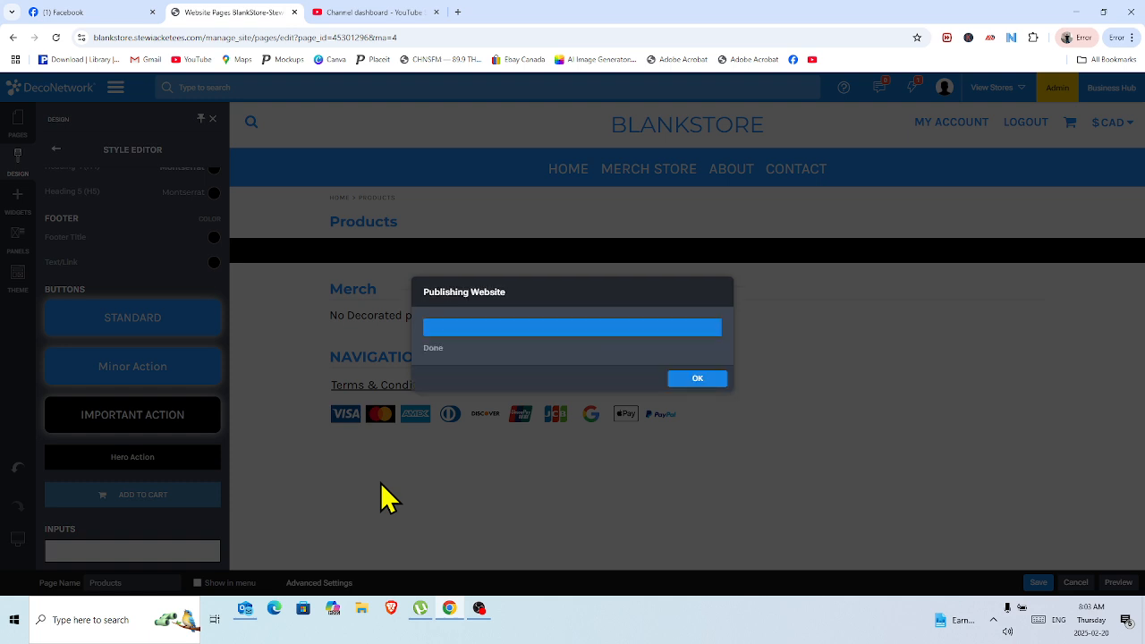
pyautogui.click(707, 379)
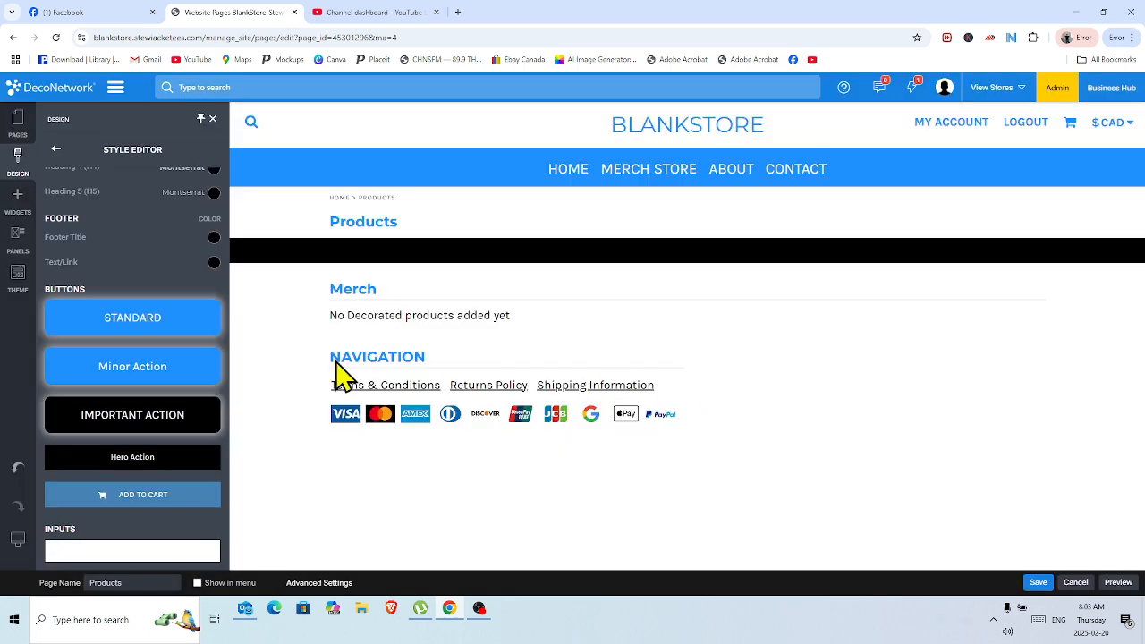
# Change the background color of the Important Action button style to DodgerBlue and save the page
pyautogui.click(179, 429)
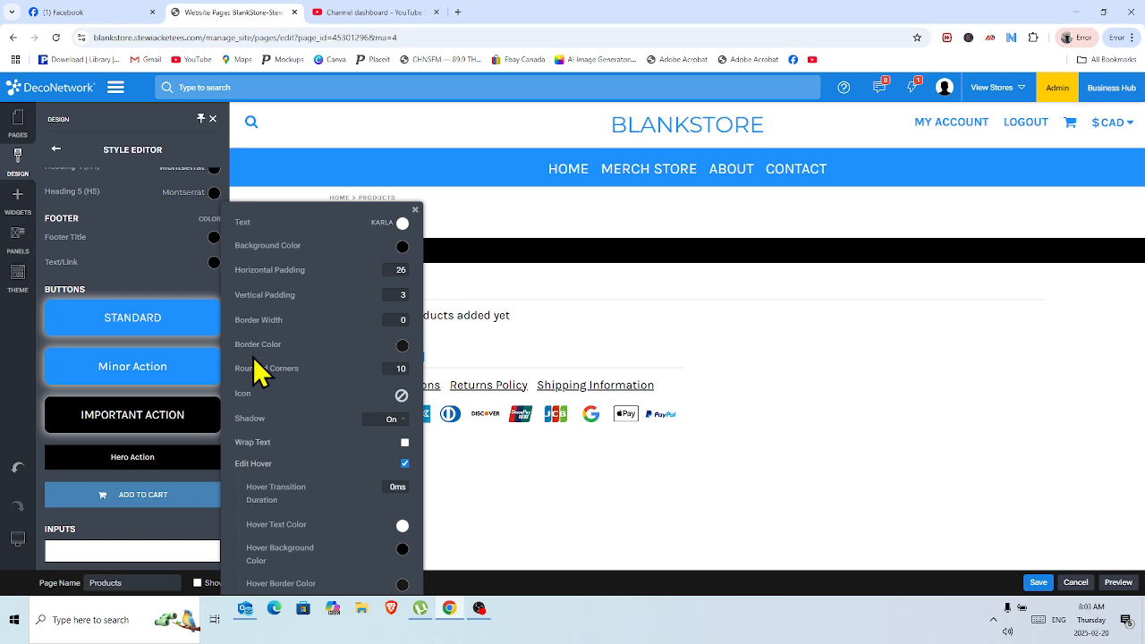
pyautogui.click(402, 247)
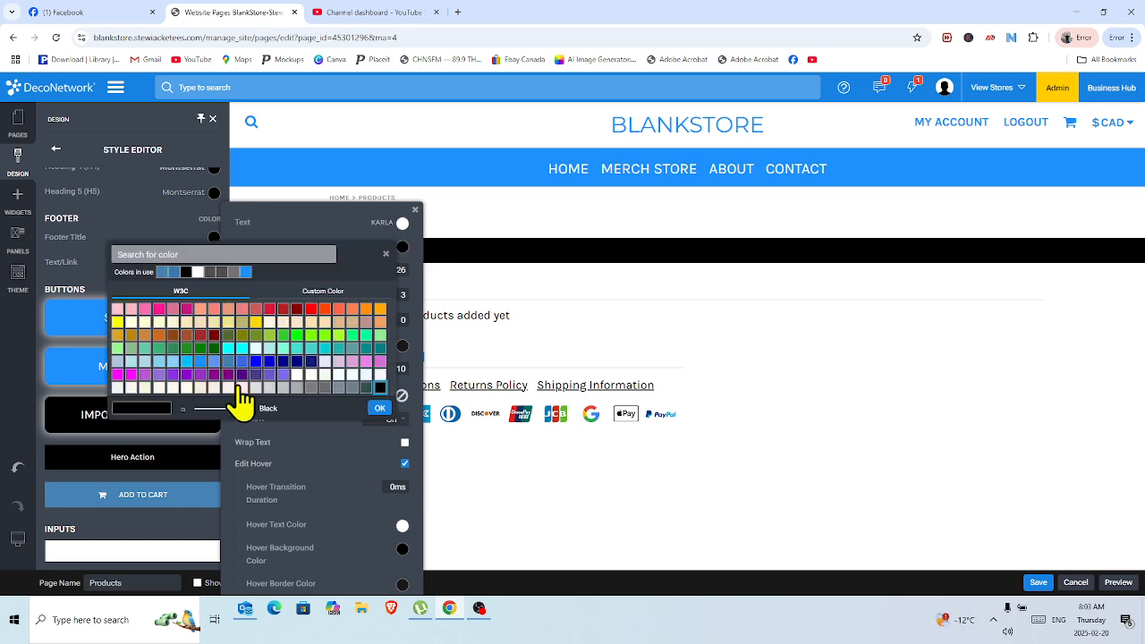
pyautogui.click(201, 361)
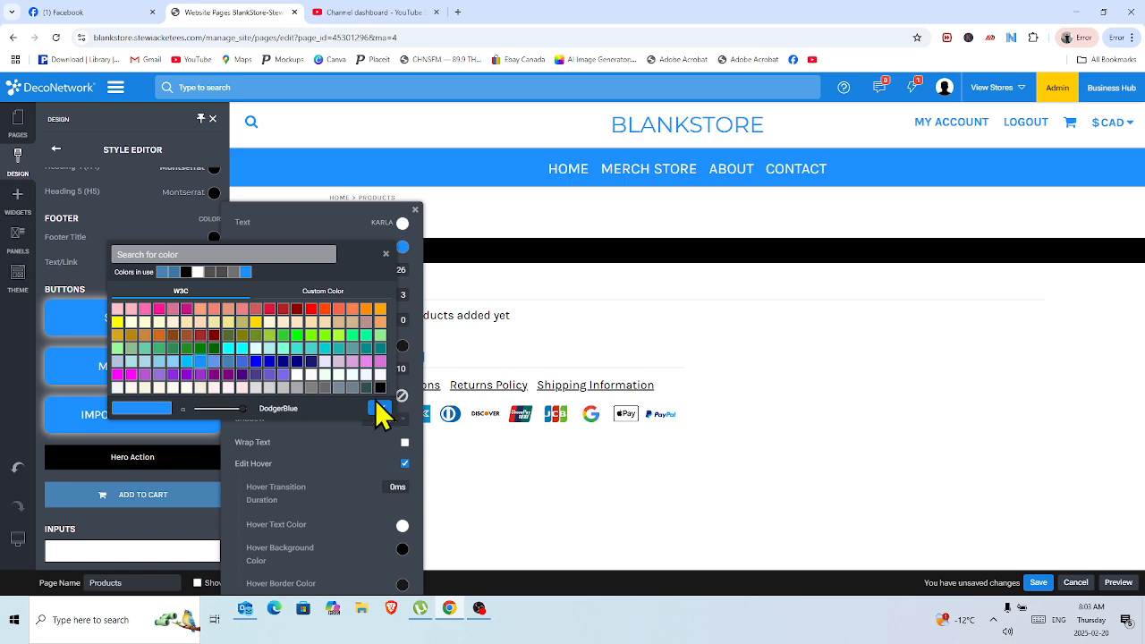
pyautogui.click(380, 409)
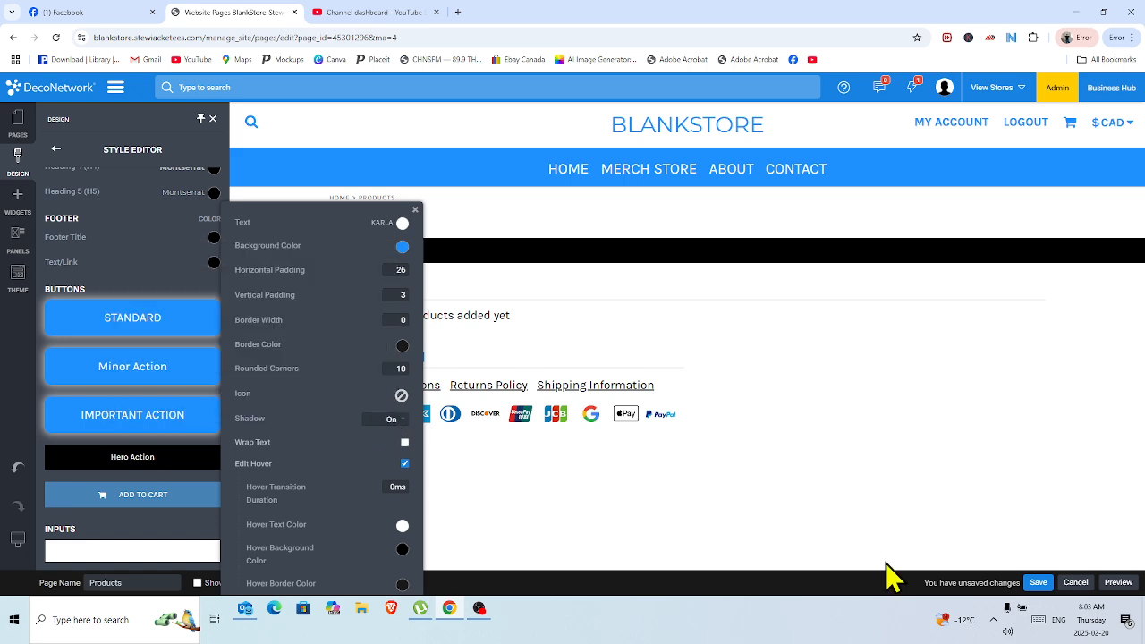
pyautogui.click(1038, 583)
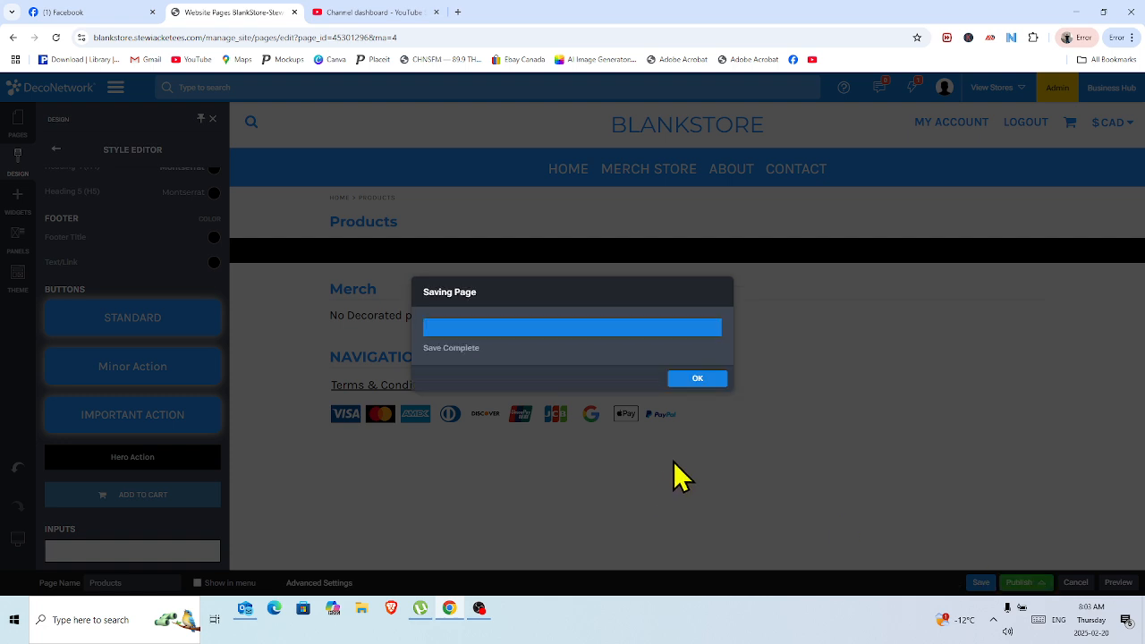
pyautogui.click(697, 380)
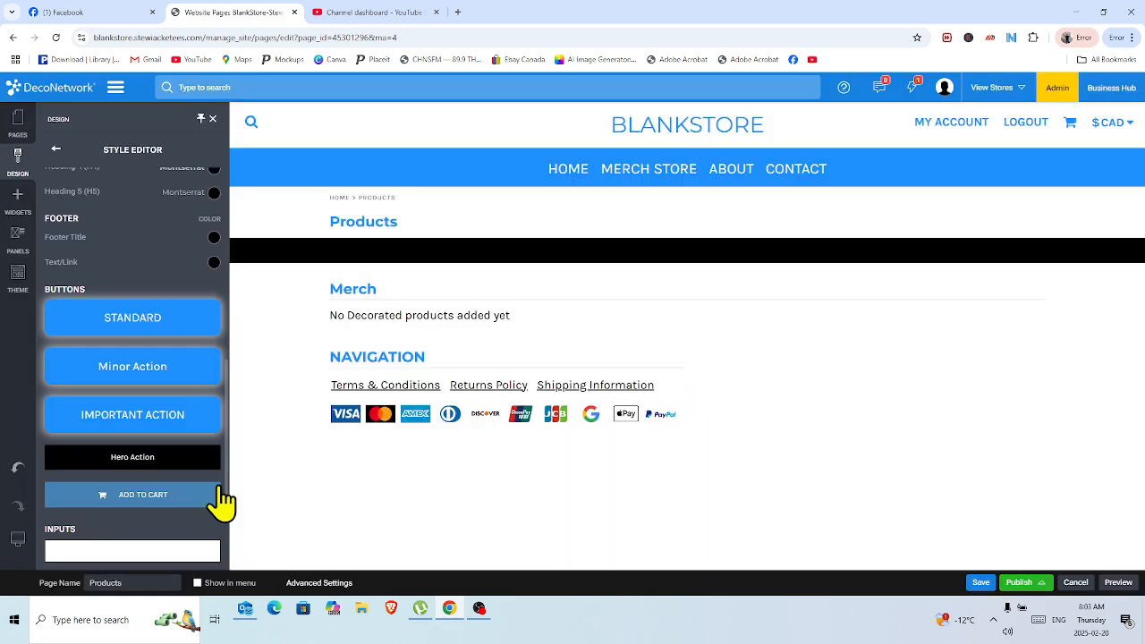
# Set the text size of the Hero Action button style to 20
pyautogui.click(125, 459)
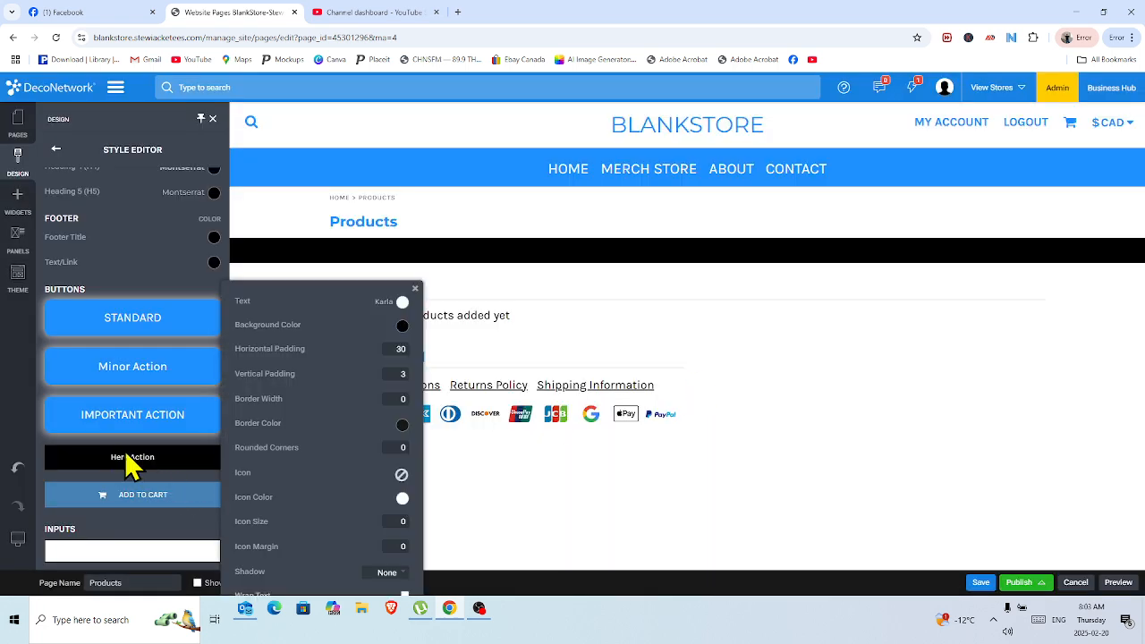
pyautogui.click(386, 304)
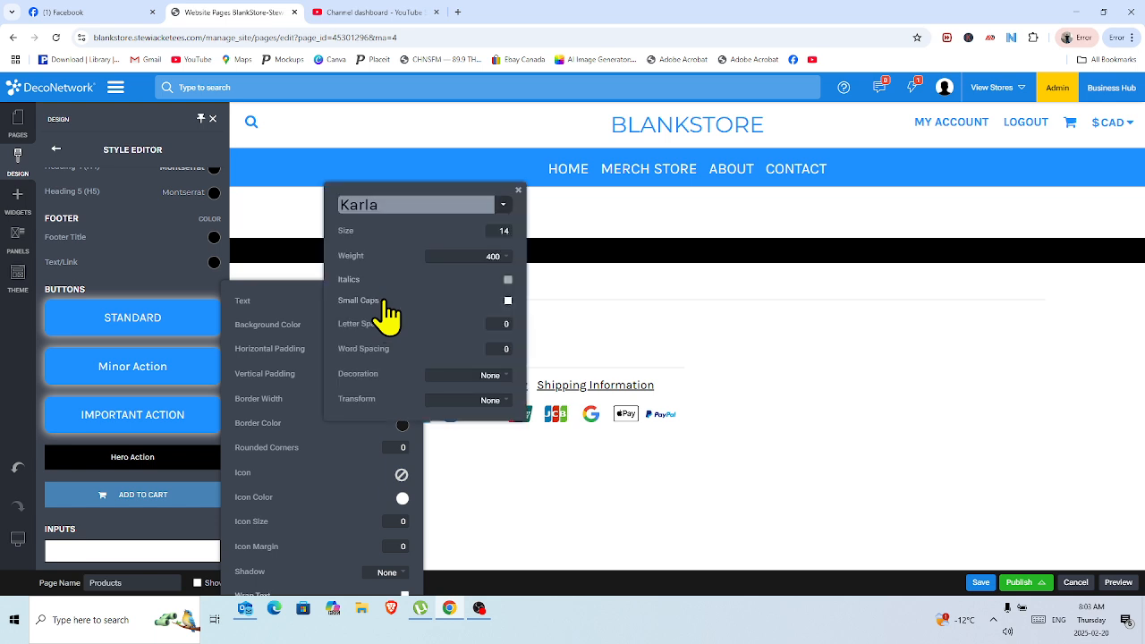
pyautogui.moveTo(352, 231)
pyautogui.moveTo(352, 231); pyautogui.dragTo(357, 230)
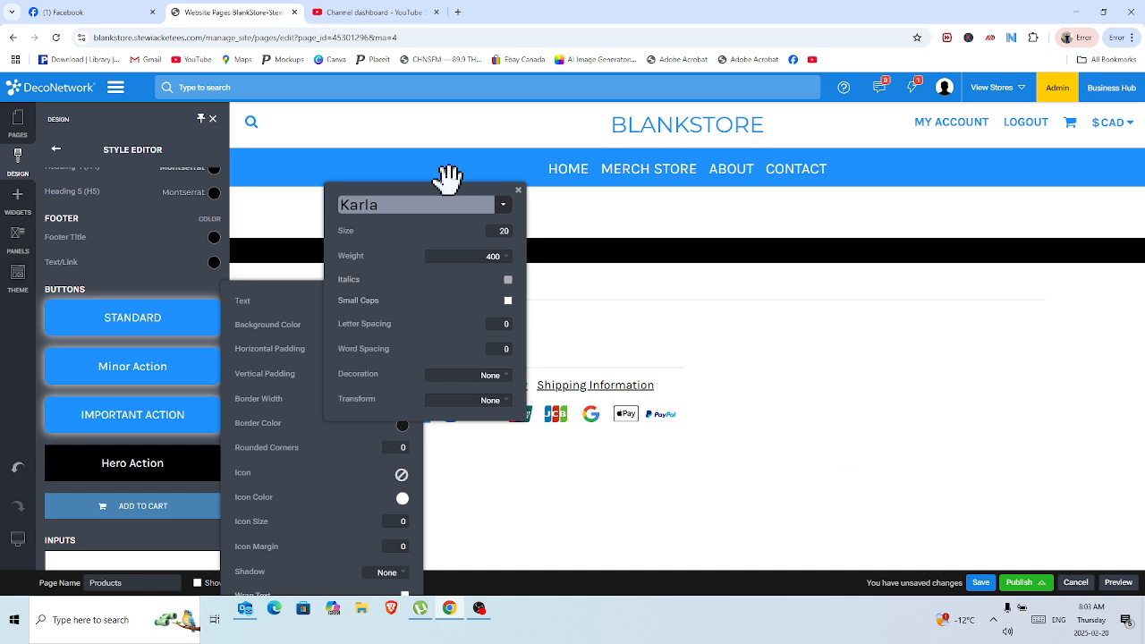
pyautogui.click(518, 192)
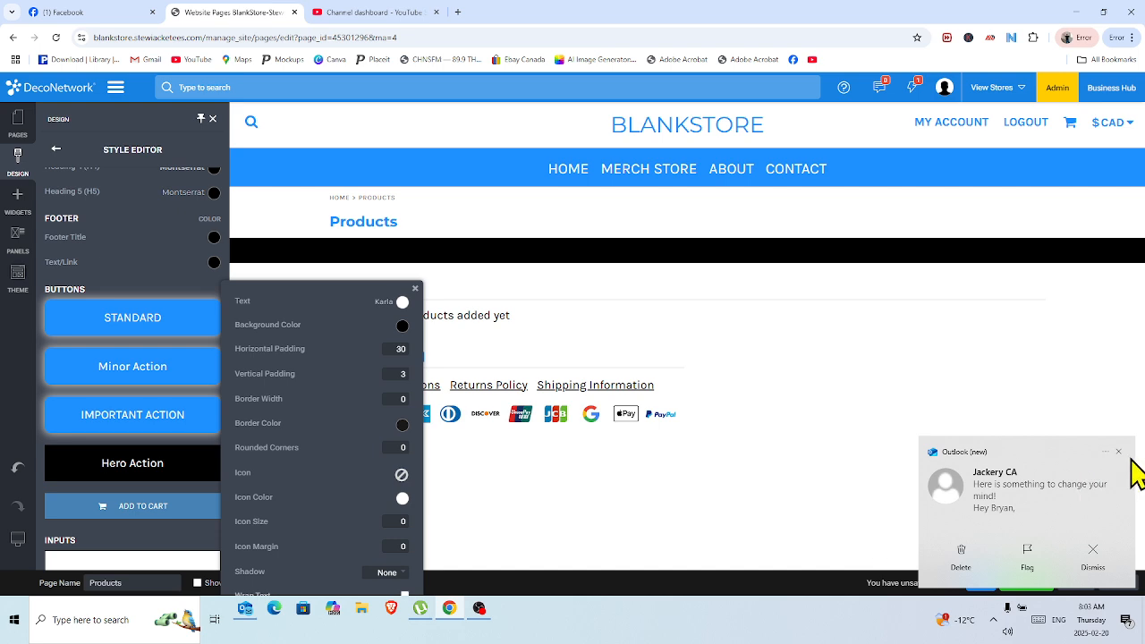
pyautogui.click(1118, 452)
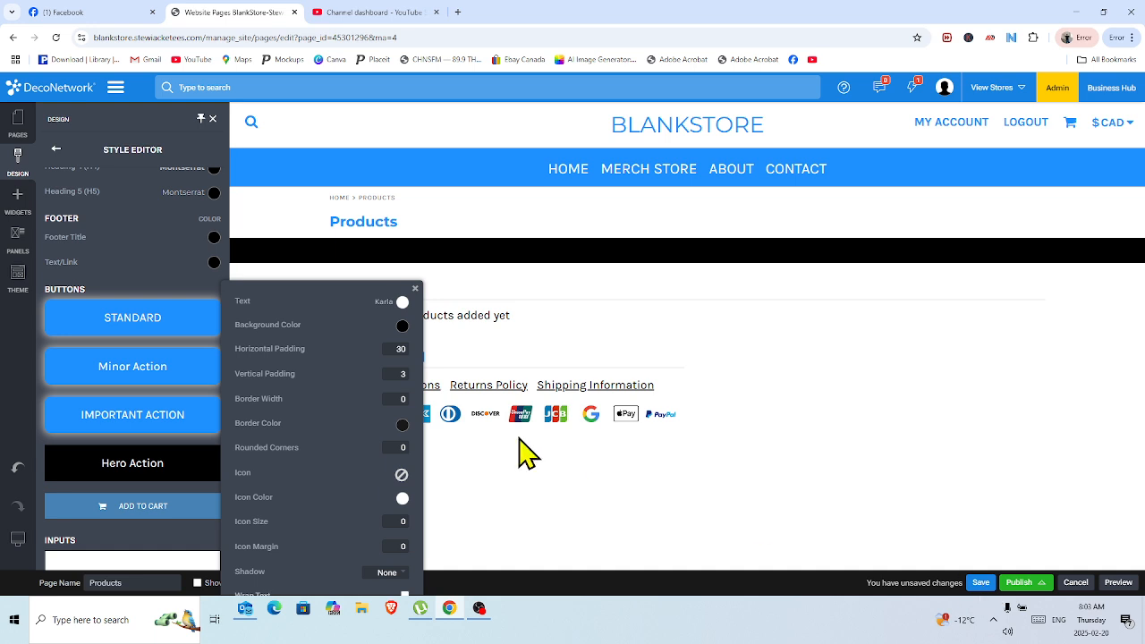
# Change the background color of the Hero Action button style to DodgerBlue
pyautogui.click(399, 349)
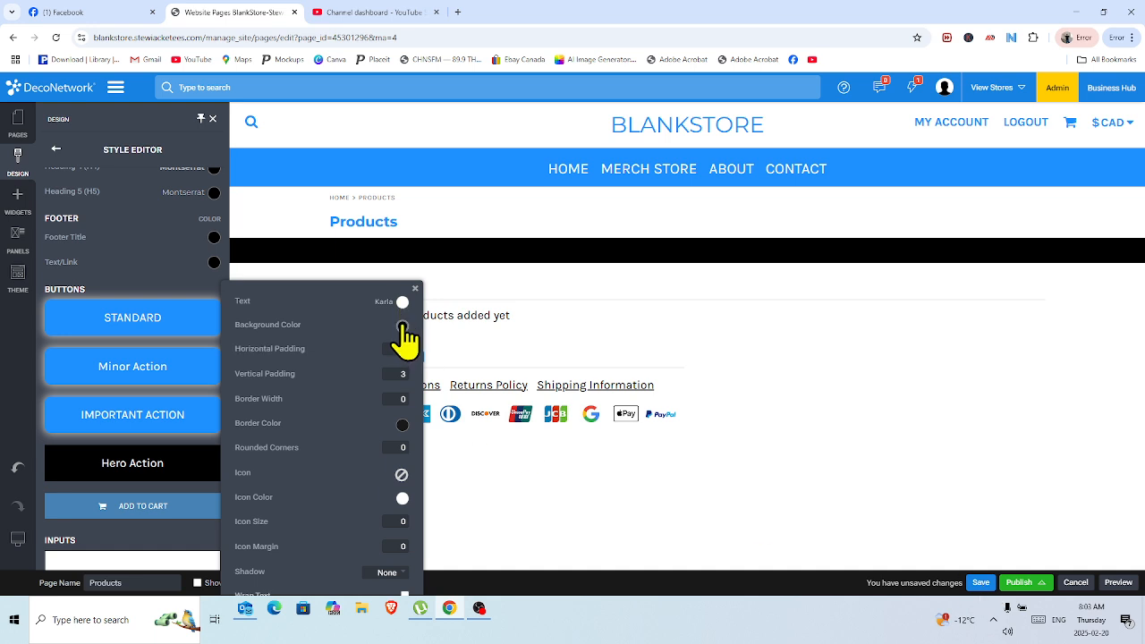
pyautogui.click(403, 326)
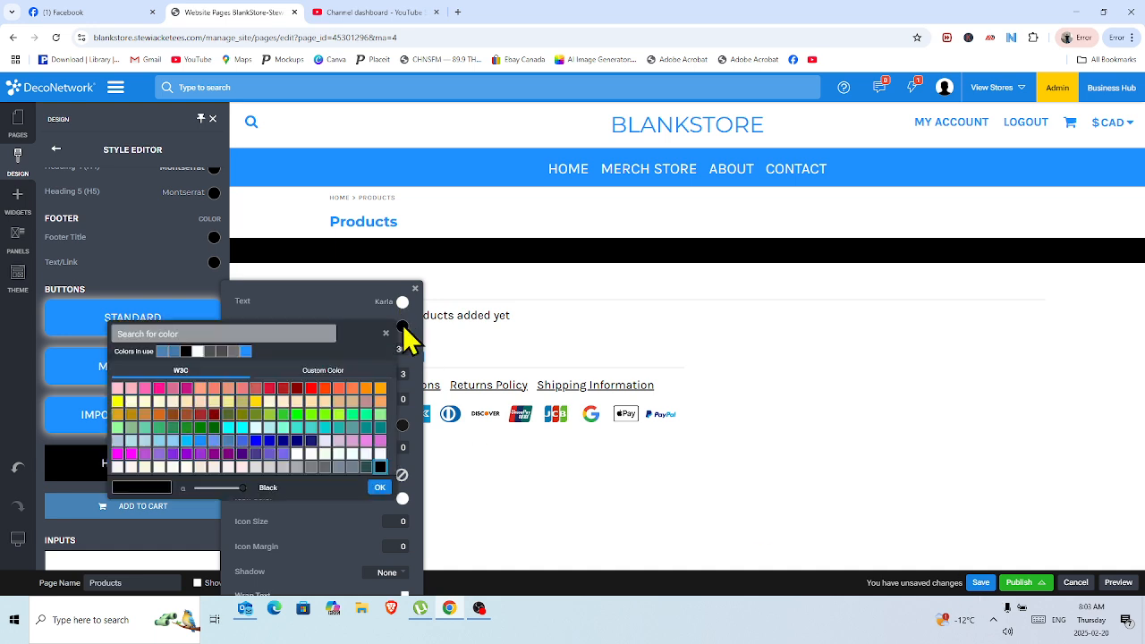
pyautogui.click(201, 440)
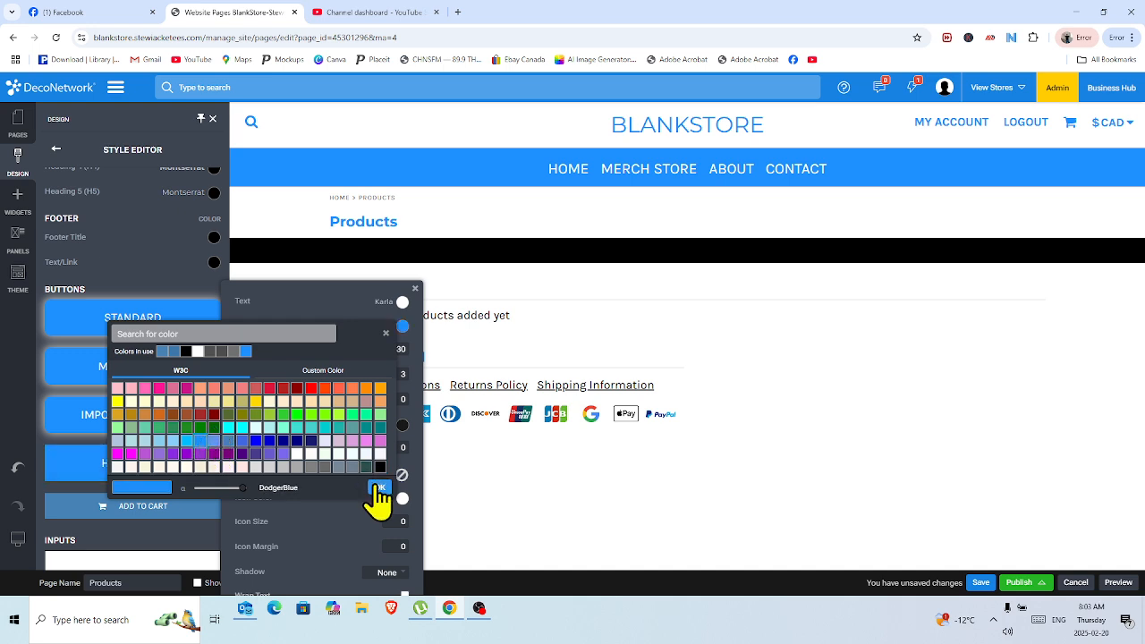
pyautogui.click(380, 488)
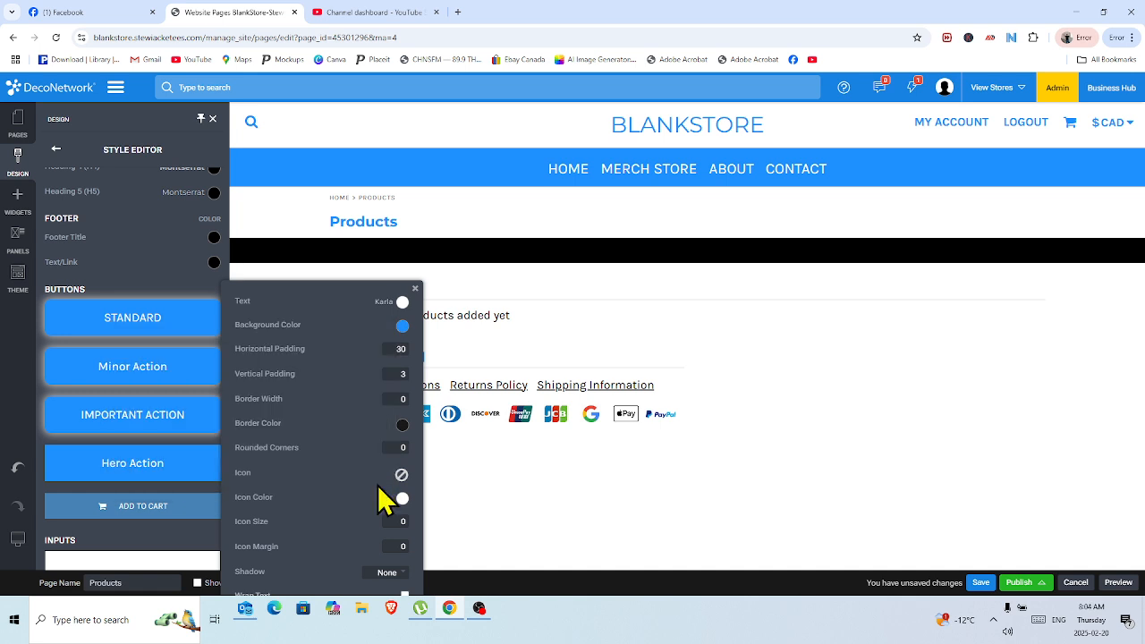
# Set the rounded corners of the Hero Action button style to 10
pyautogui.moveTo(289, 438)
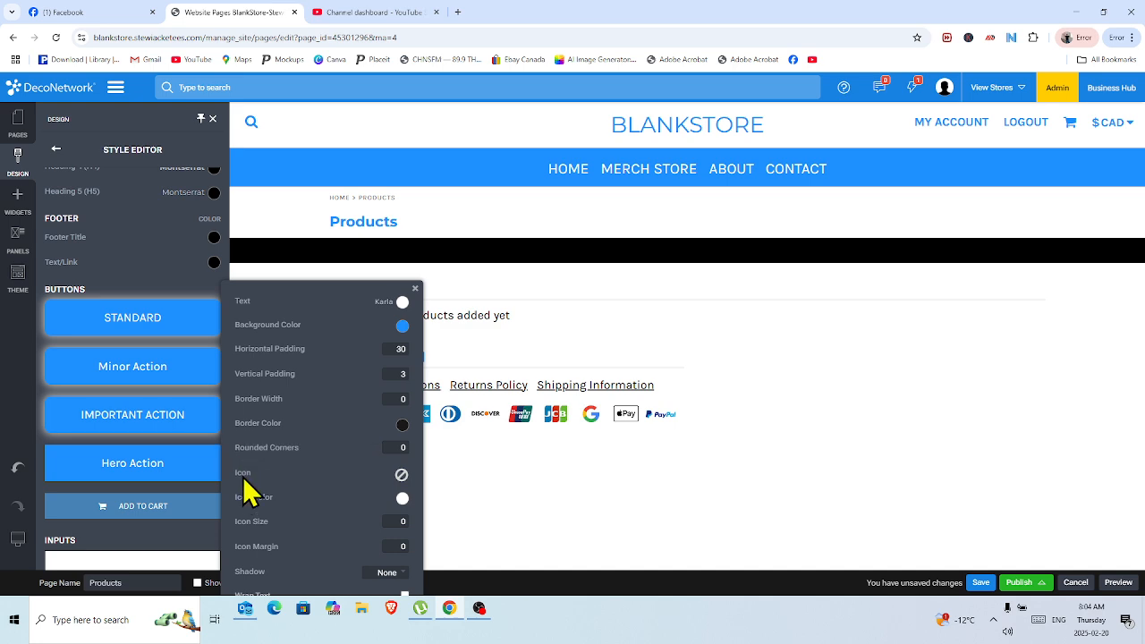
pyautogui.moveTo(237, 440)
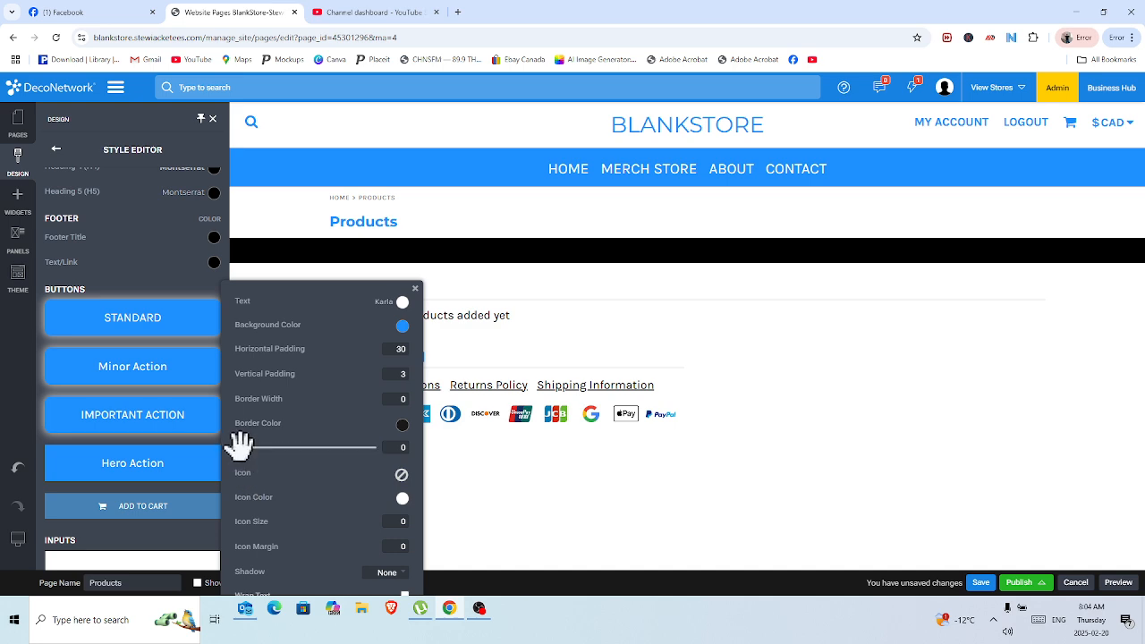
pyautogui.moveTo(240, 444); pyautogui.dragTo(255, 444)
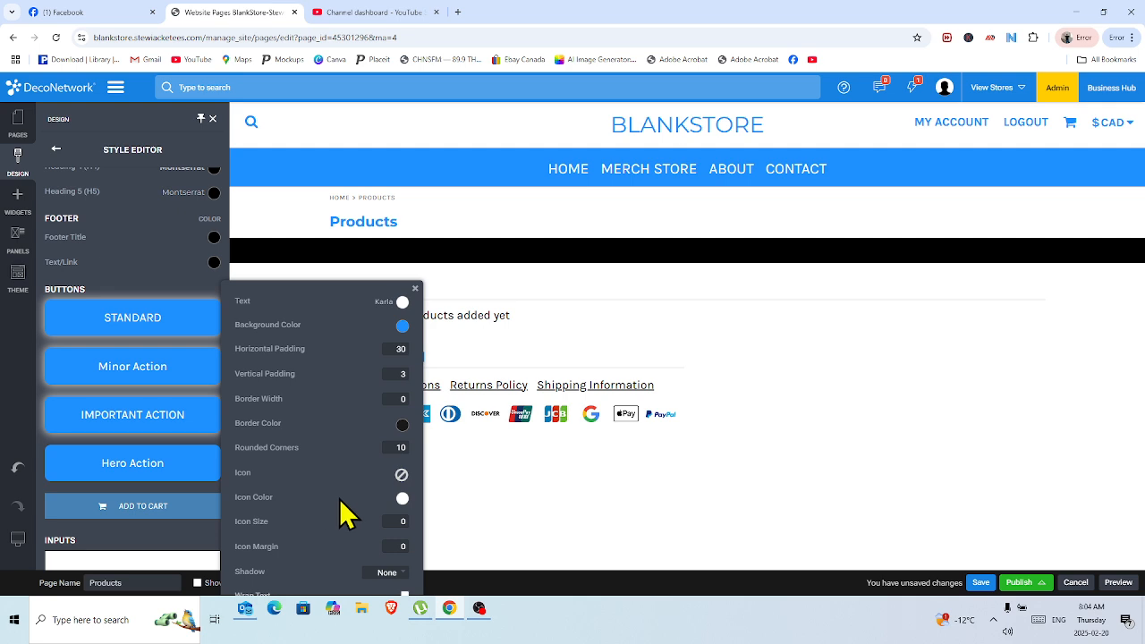
# Turn on the shadow for the Hero Action button style
pyautogui.moveTo(387, 525)
pyautogui.moveTo(327, 287); pyautogui.dragTo(345, 120)
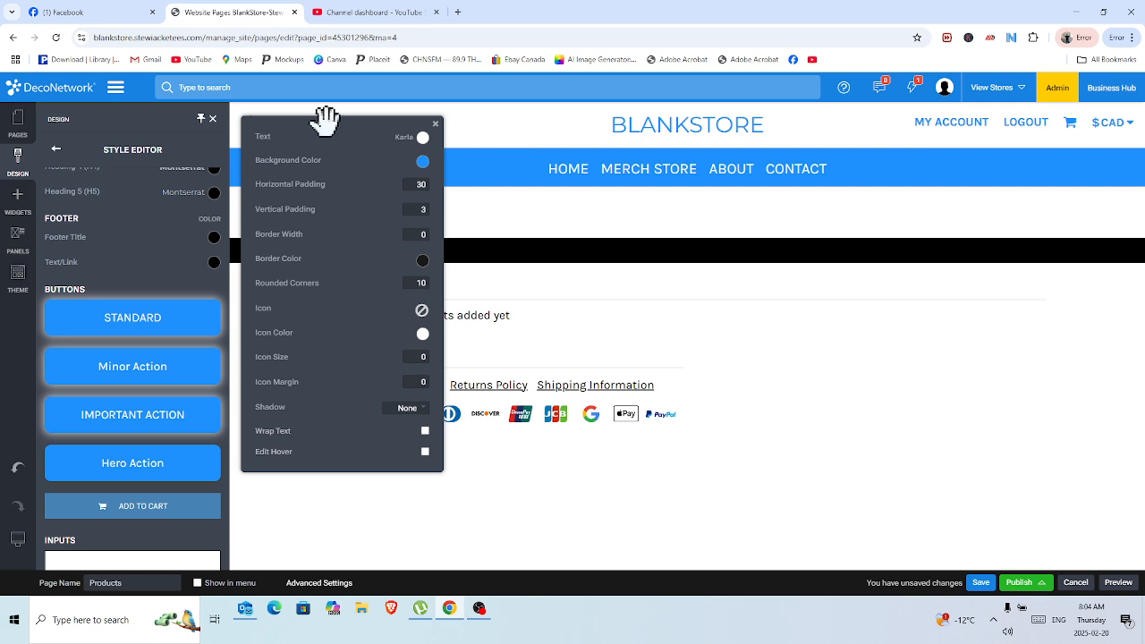
pyautogui.moveTo(332, 117); pyautogui.dragTo(331, 83)
pyautogui.moveTo(377, 325)
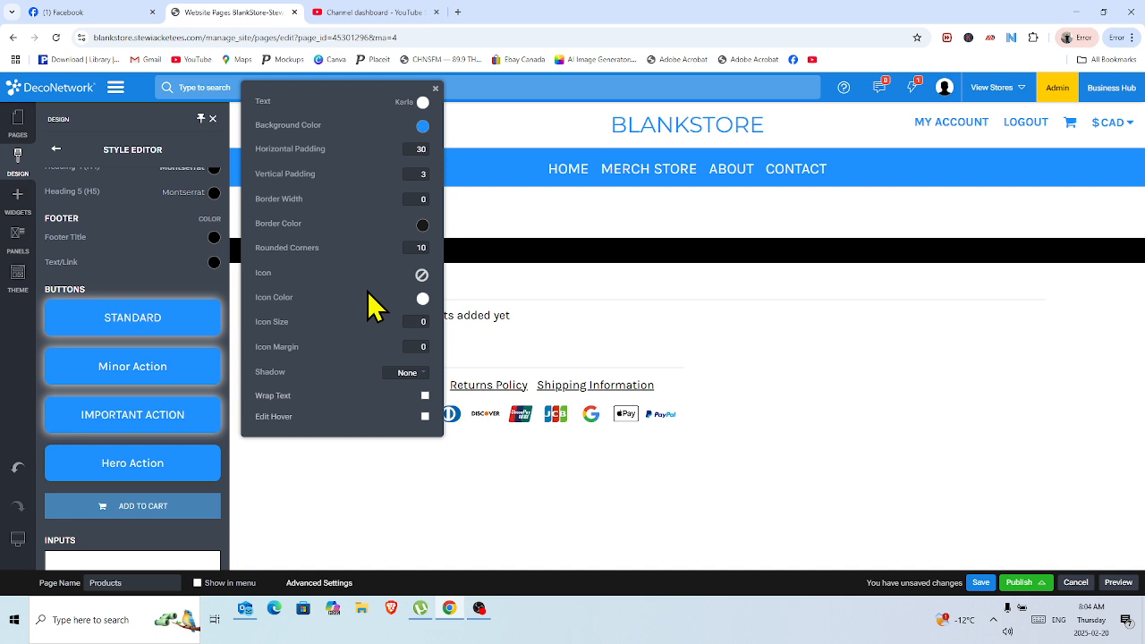
pyautogui.click(417, 374)
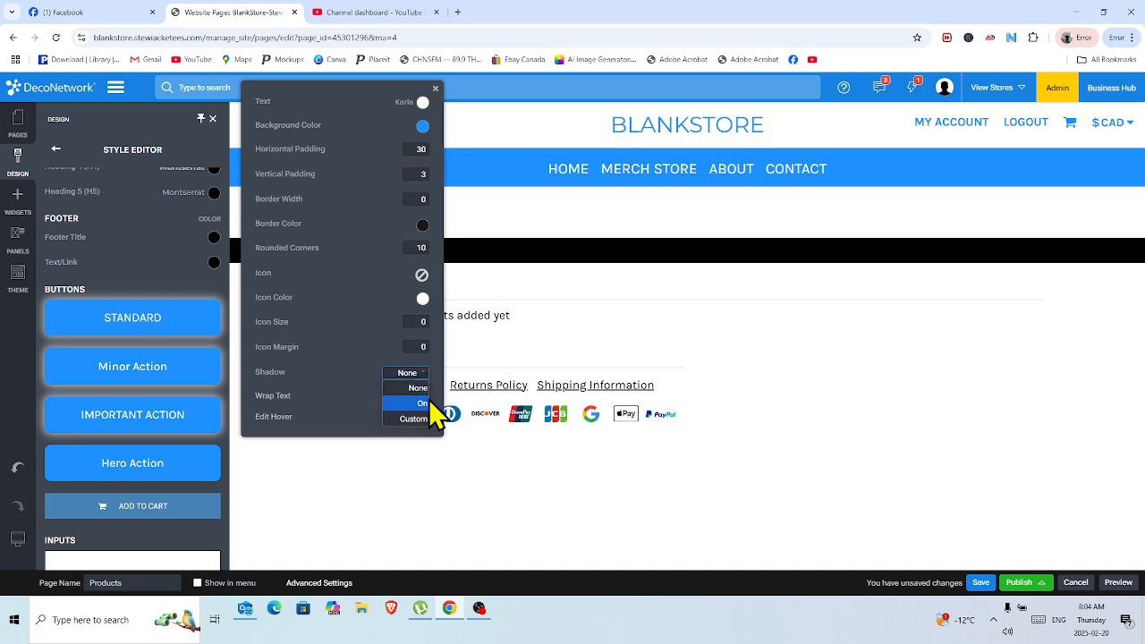
pyautogui.click(427, 403)
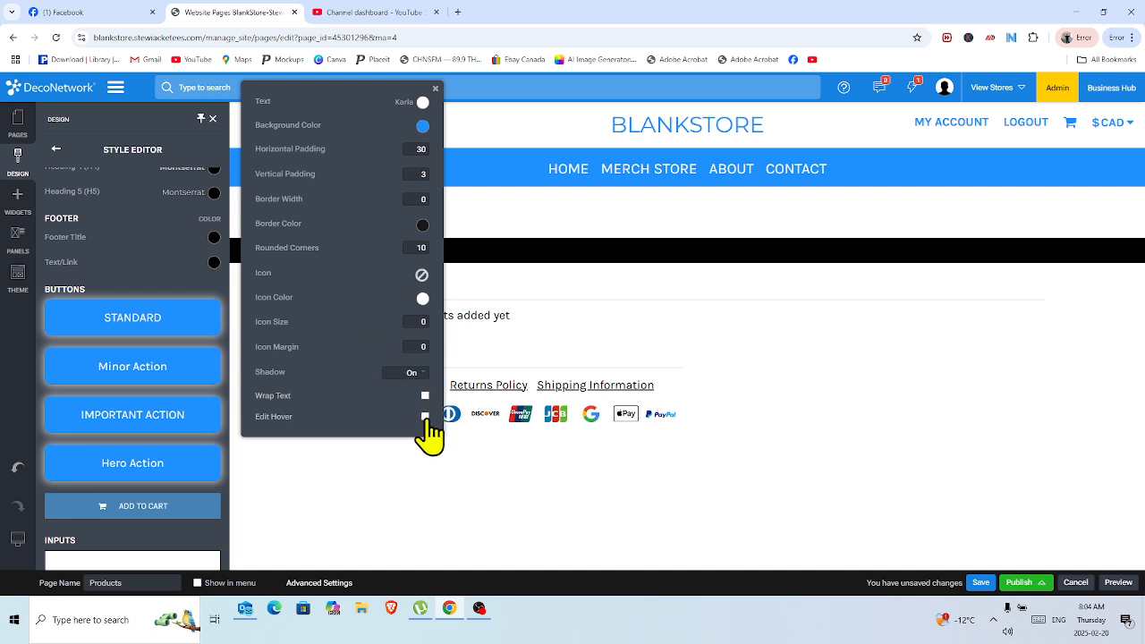
# Enable hover editing for the Hero Action button style and save the page
pyautogui.click(426, 417)
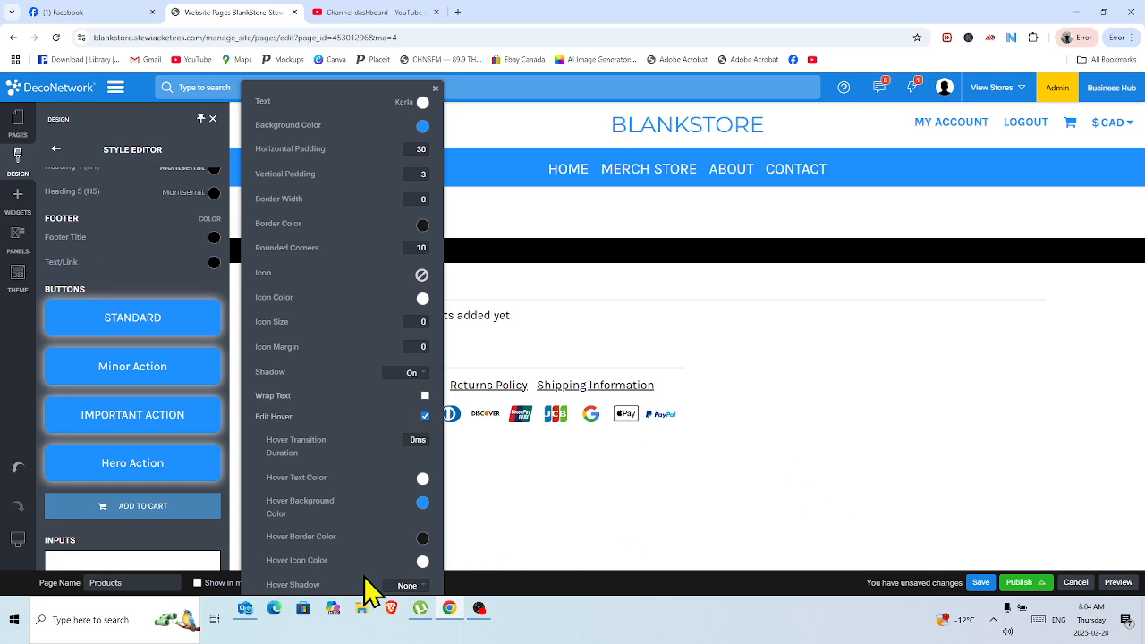
pyautogui.click(979, 583)
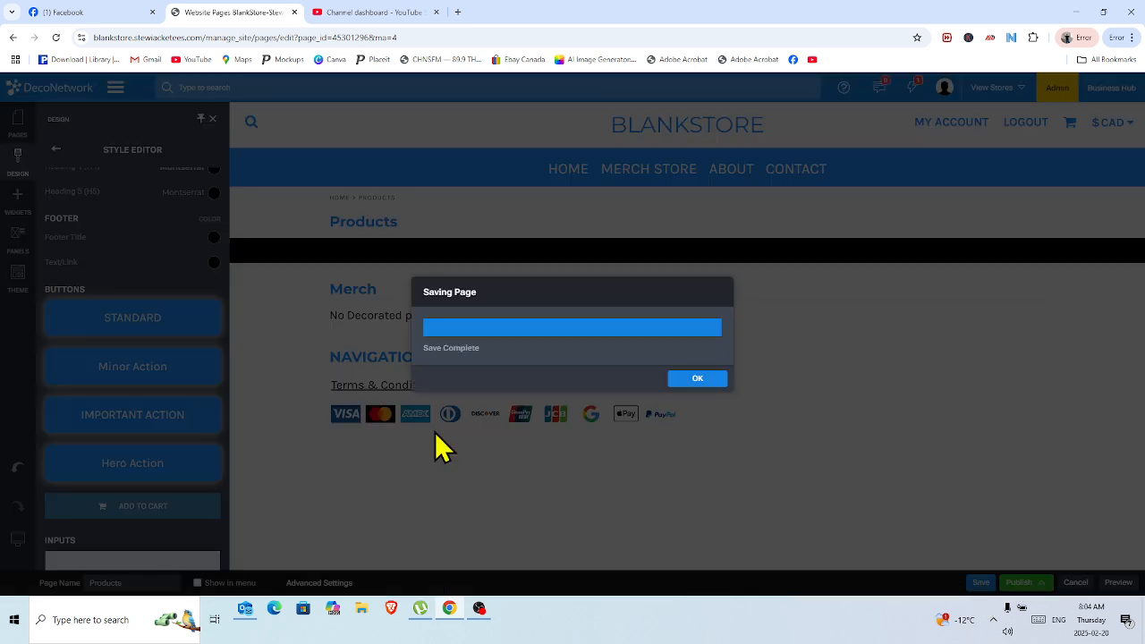
pyautogui.click(700, 380)
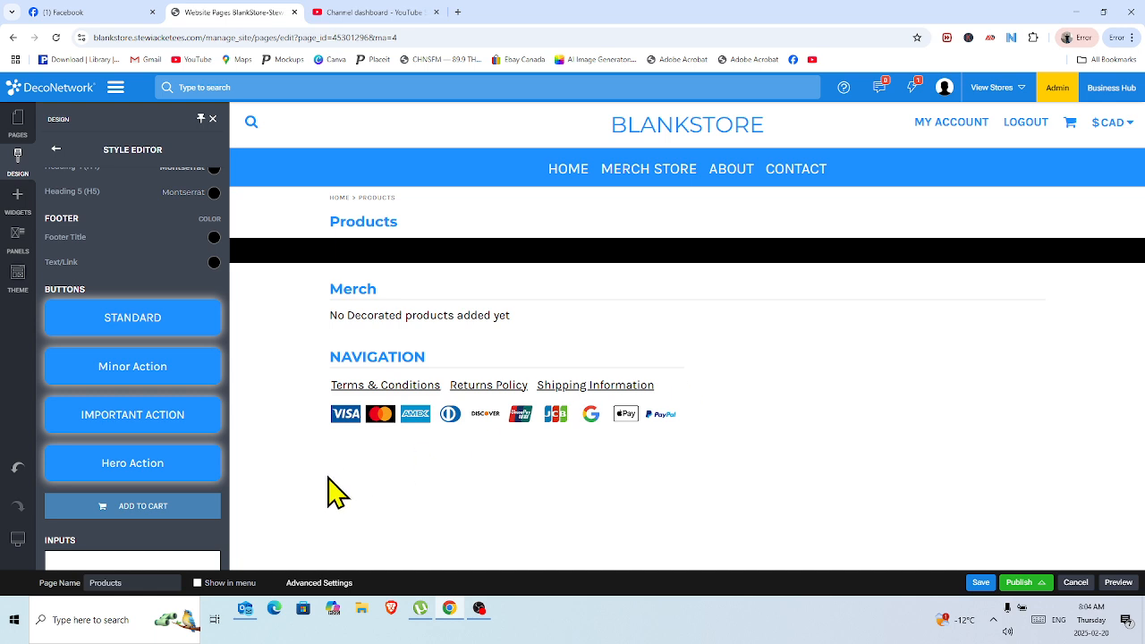
# Change the background color of the Add to Cart button style to DodgerBlue
pyautogui.click(138, 510)
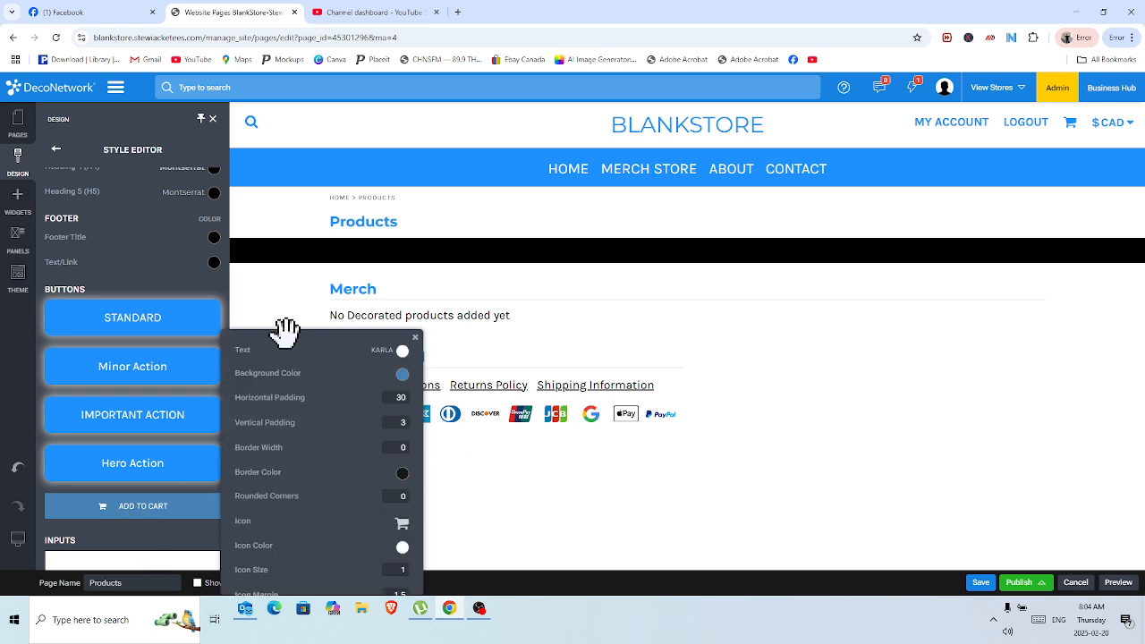
pyautogui.moveTo(286, 331); pyautogui.dragTo(313, 128)
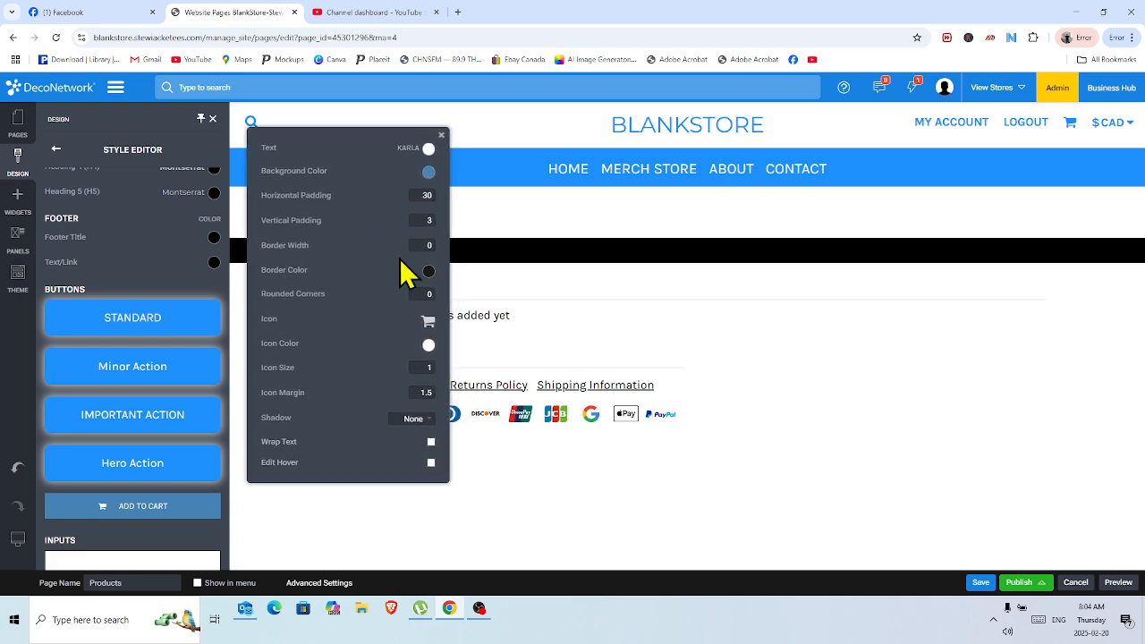
pyautogui.click(427, 172)
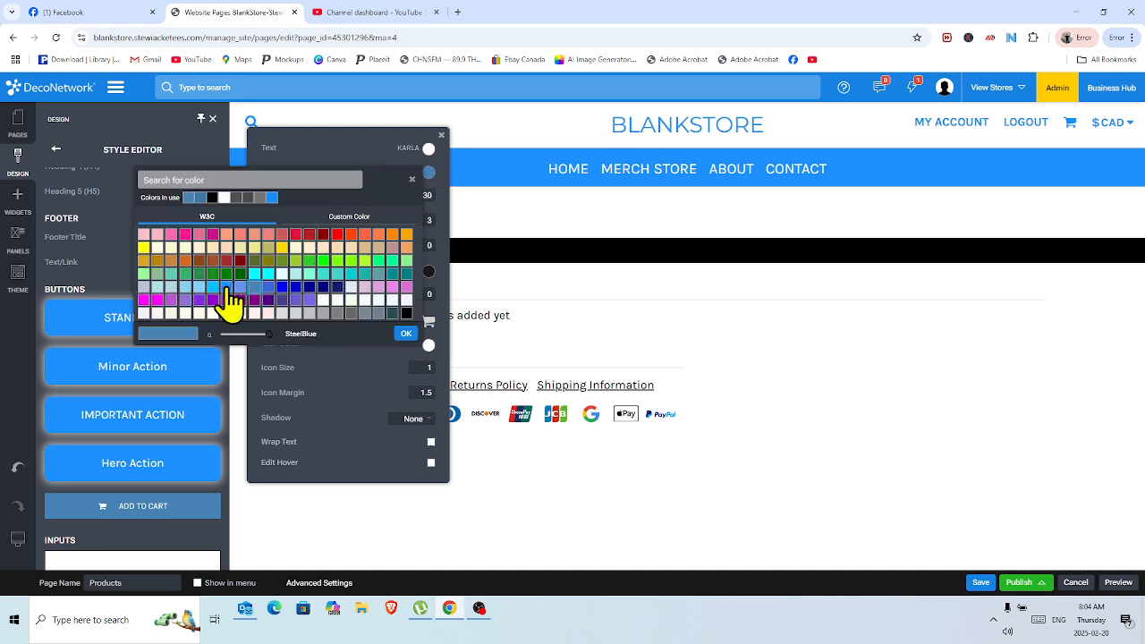
pyautogui.click(228, 288)
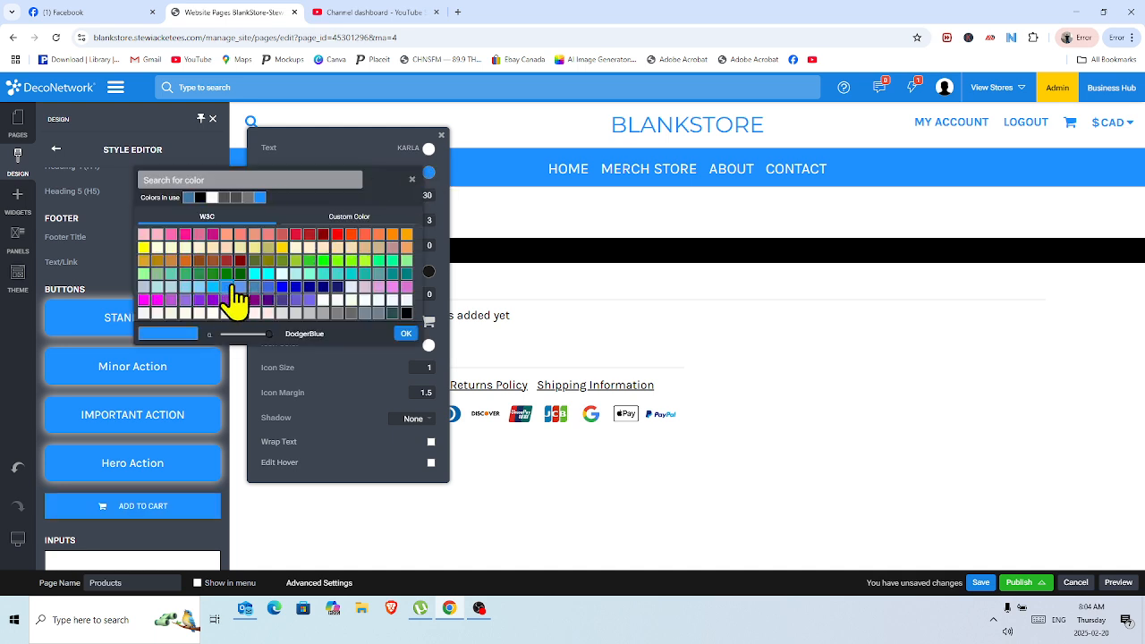
pyautogui.click(406, 335)
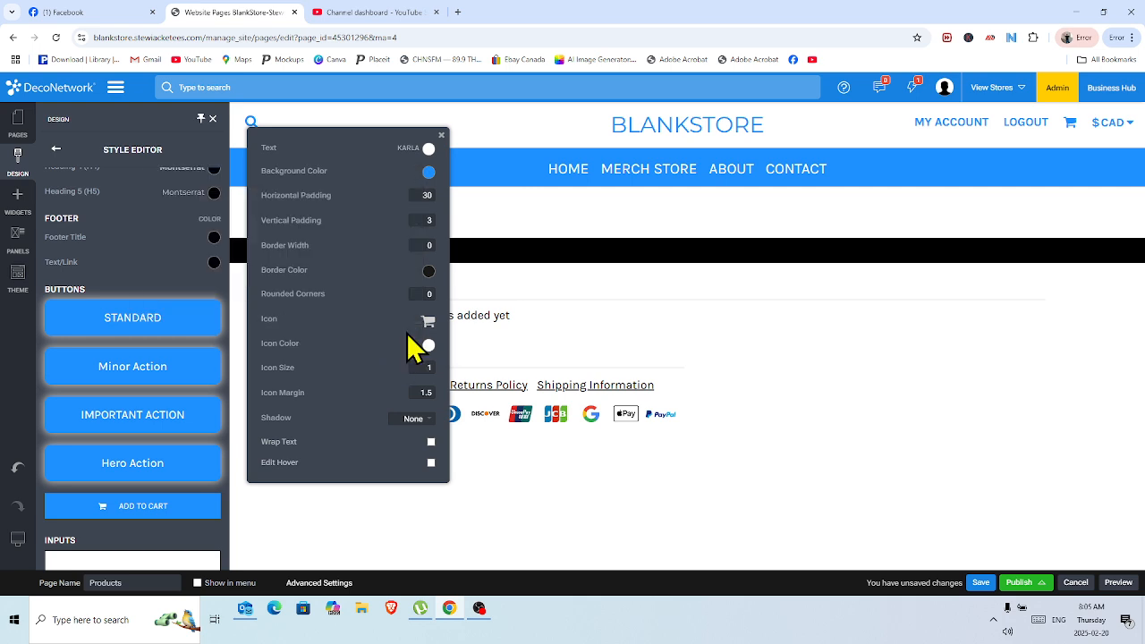
# Set the text size of the Add to Cart button style to 20
pyautogui.click(406, 148)
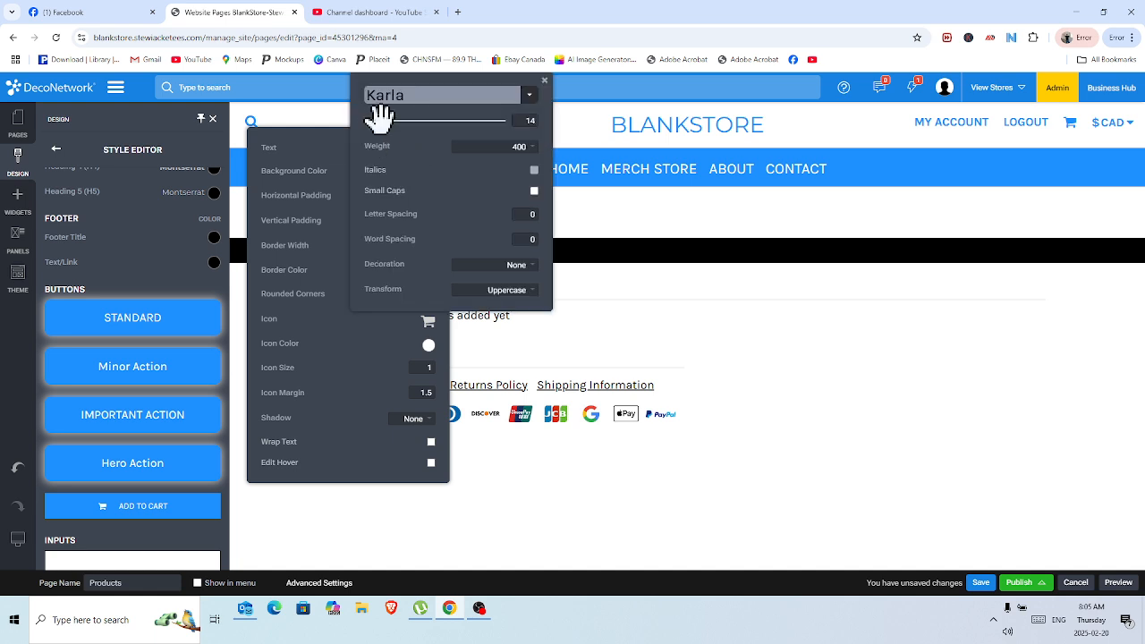
pyautogui.moveTo(380, 116)
pyautogui.mouseDown()
pyautogui.moveTo(396, 116)
pyautogui.moveTo(376, 116)
pyautogui.mouseUp()
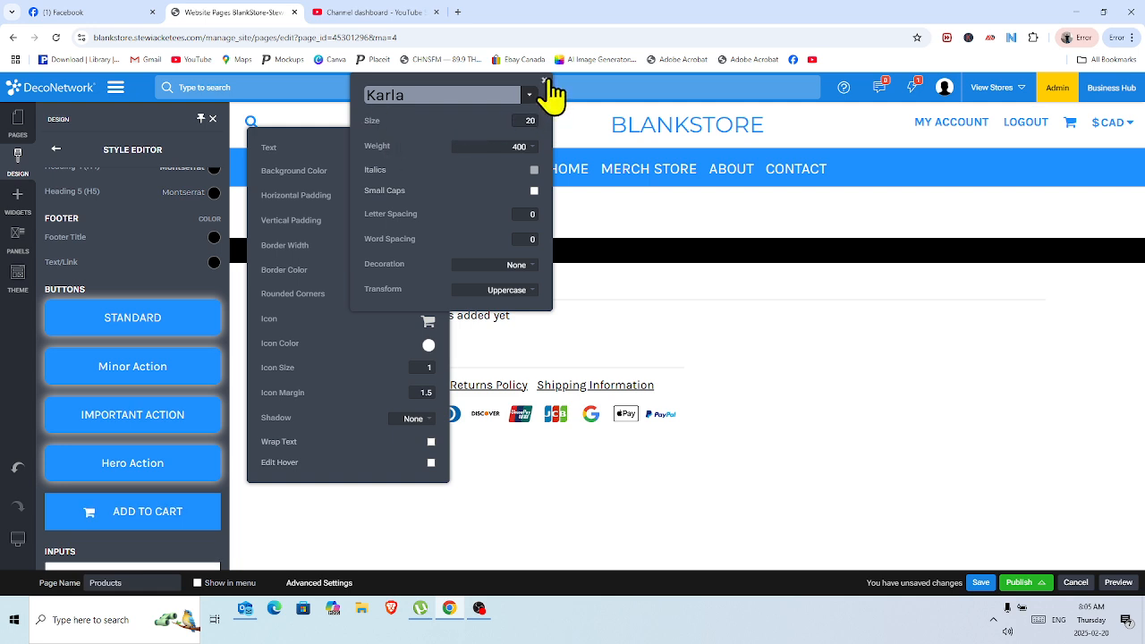
pyautogui.click(544, 80)
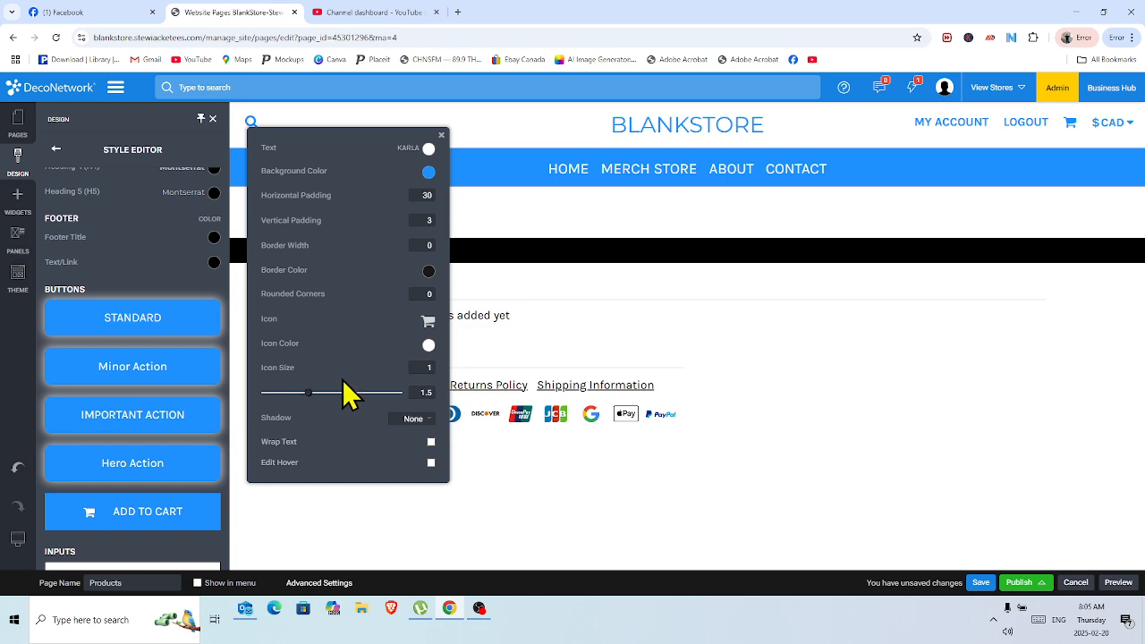
# Set the rounded corners of the Add to Cart button style to 10
pyautogui.moveTo(378, 301)
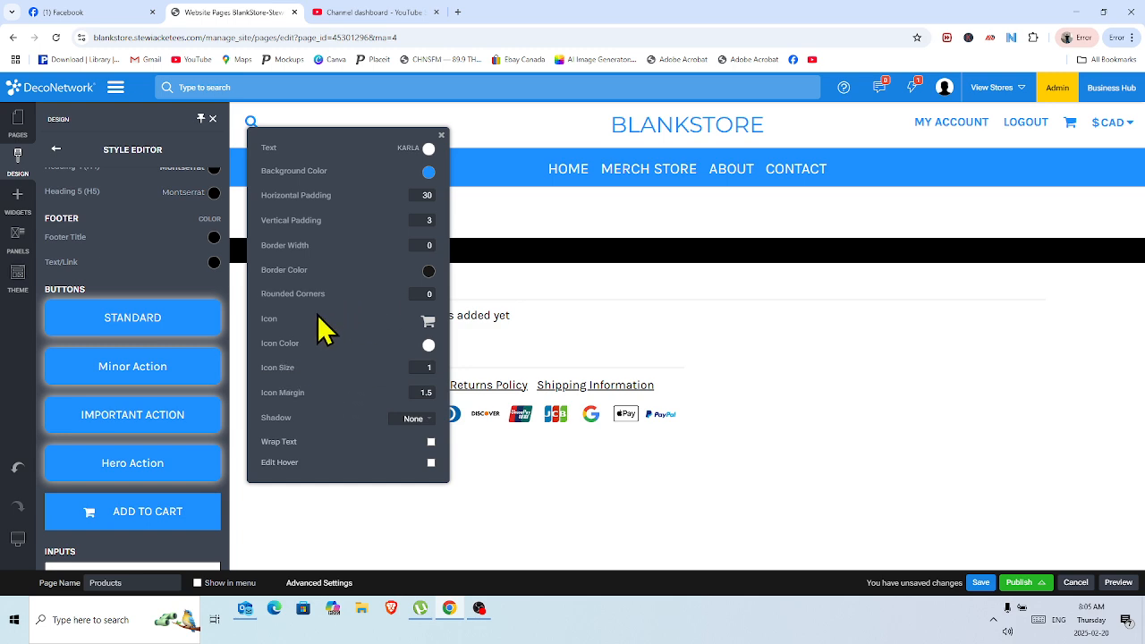
pyautogui.moveTo(274, 296)
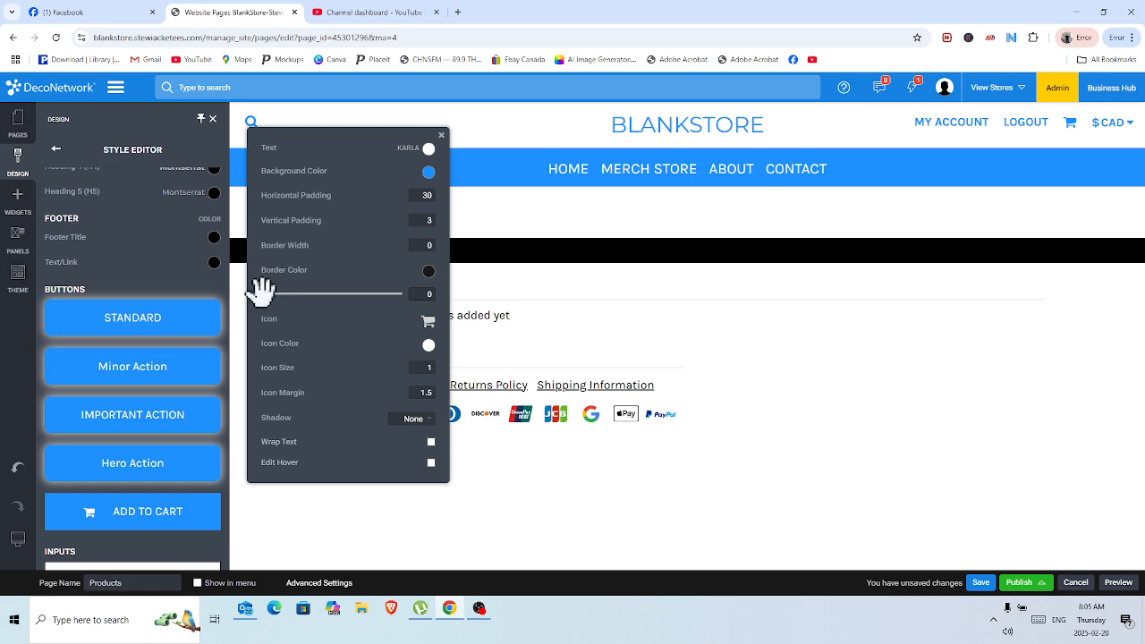
pyautogui.moveTo(262, 291); pyautogui.dragTo(269, 291)
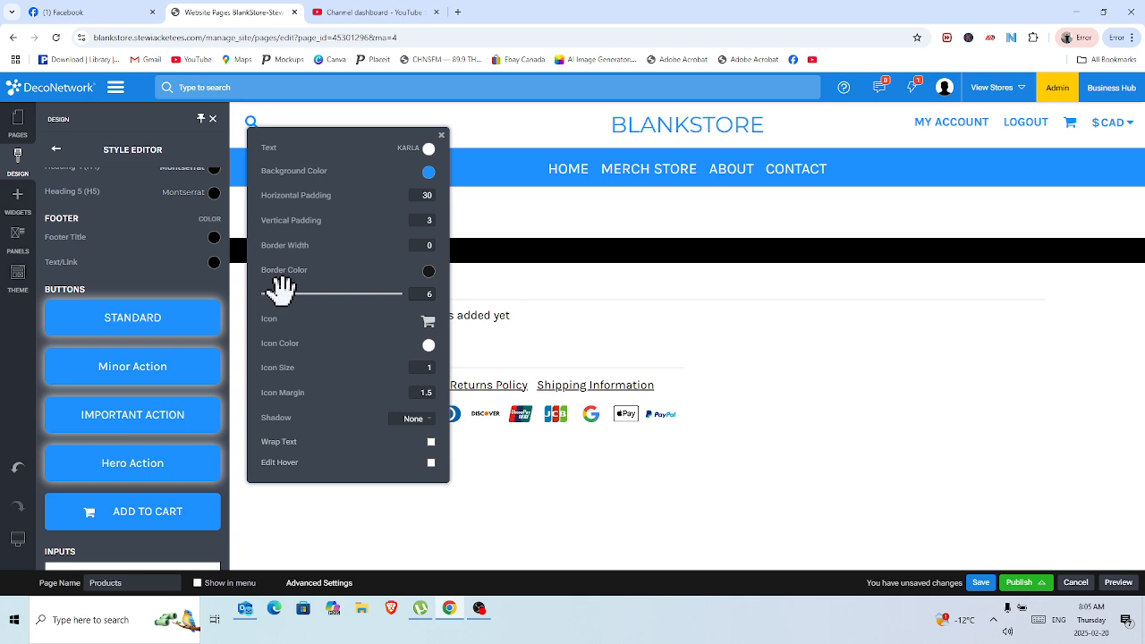
pyautogui.moveTo(282, 290); pyautogui.dragTo(287, 290)
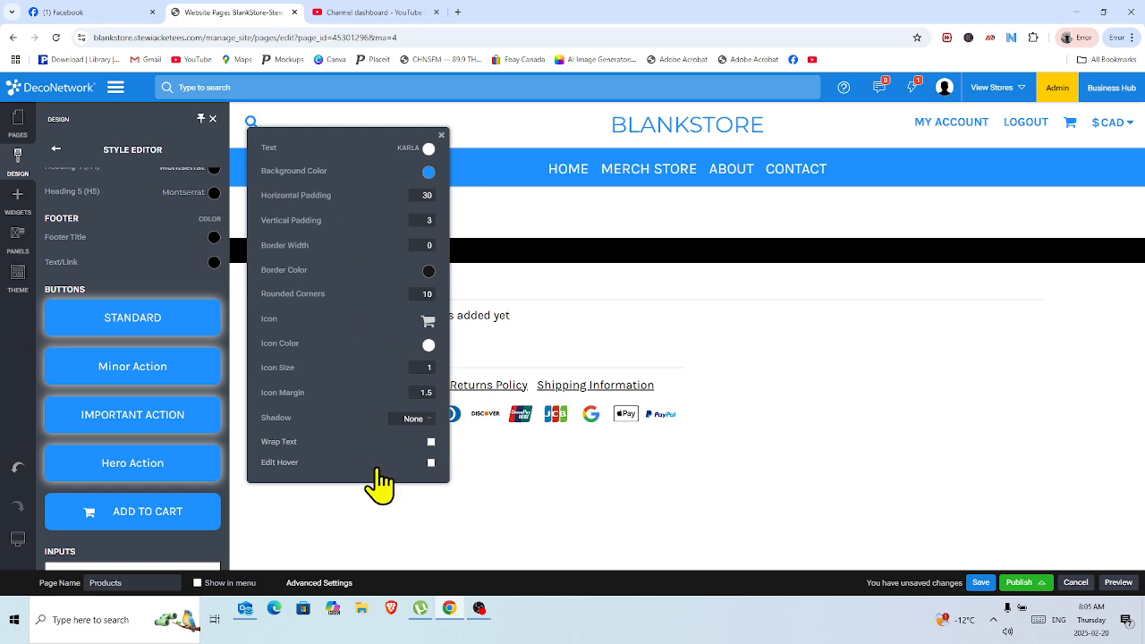
# Turn on the shadow and enable hover editing for the Add to Cart button style
pyautogui.click(426, 419)
pyautogui.click(426, 449)
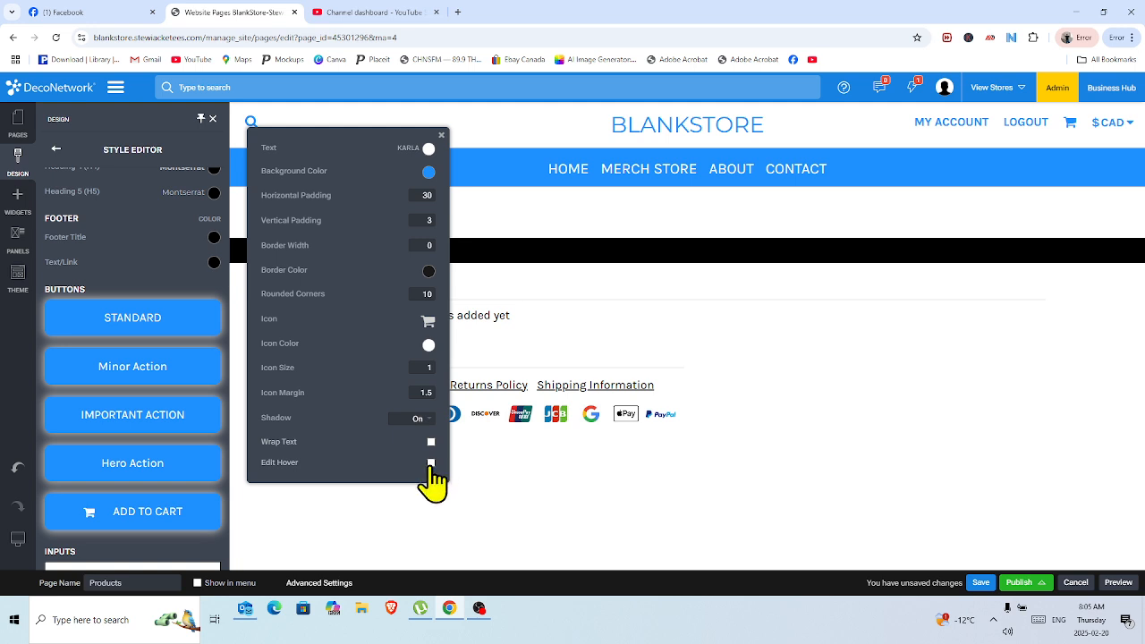
pyautogui.click(431, 463)
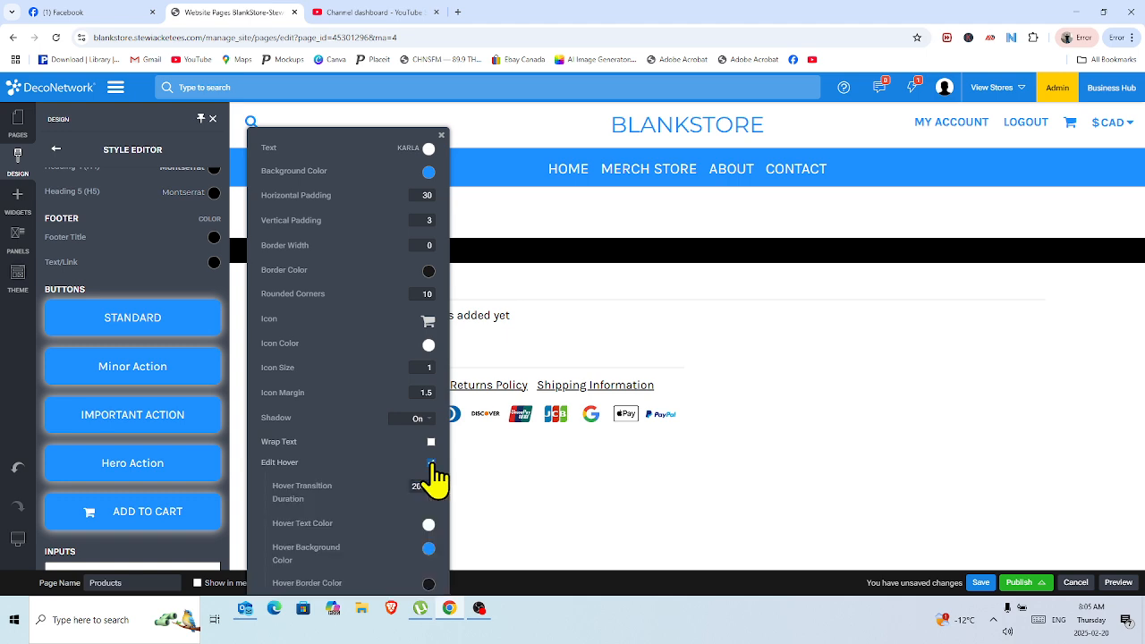
# Save the page and publish the website
pyautogui.click(980, 582)
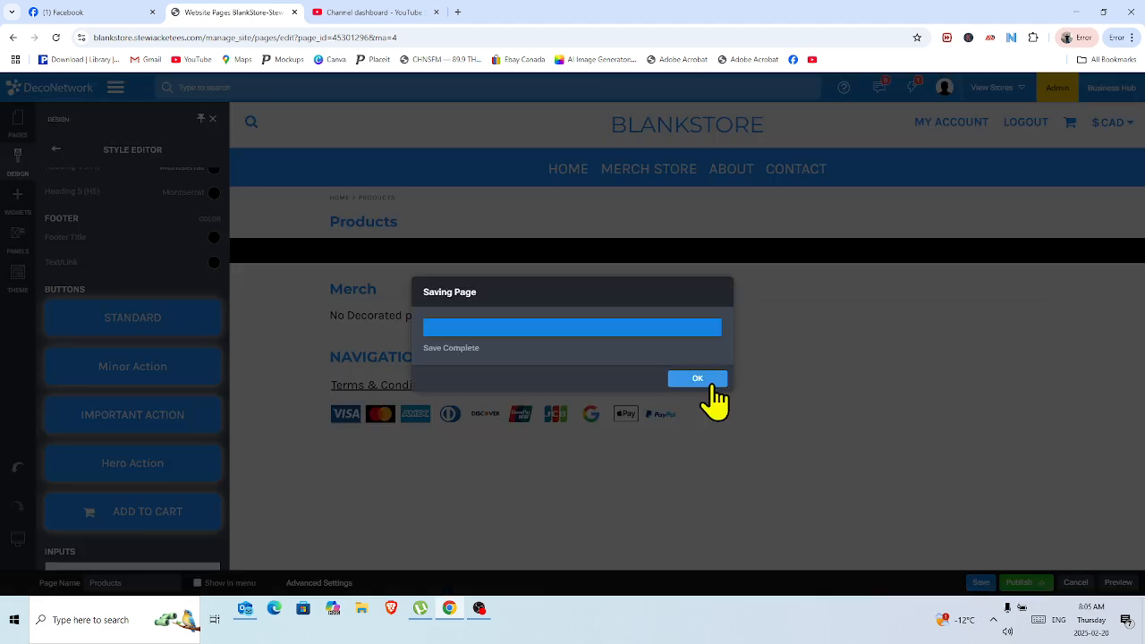
pyautogui.click(713, 383)
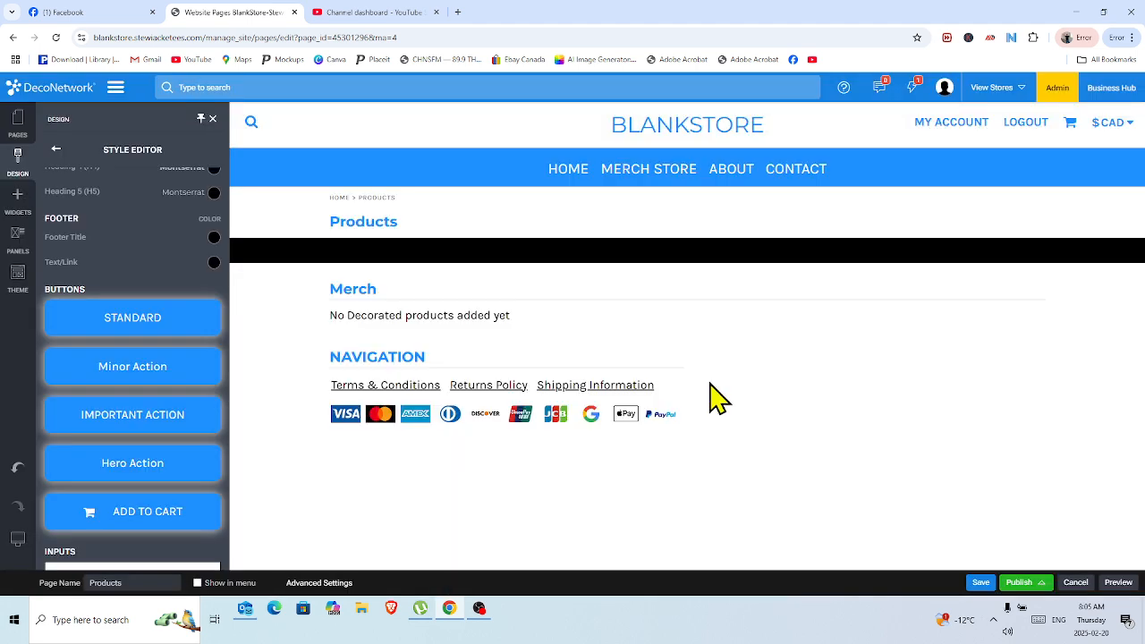
pyautogui.click(1022, 589)
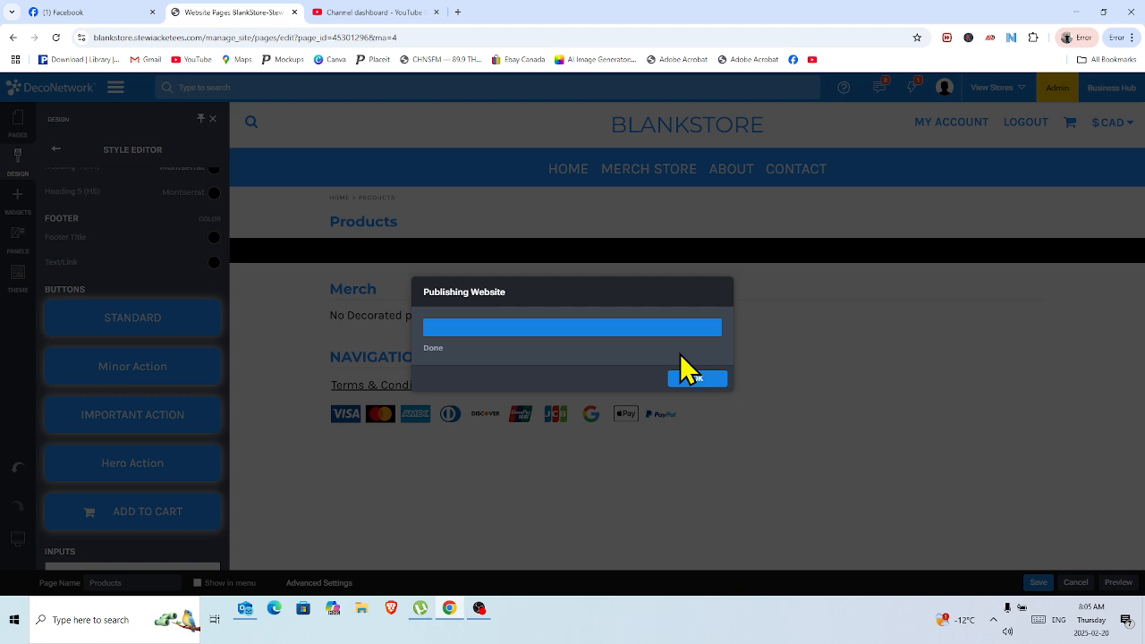
pyautogui.click(697, 379)
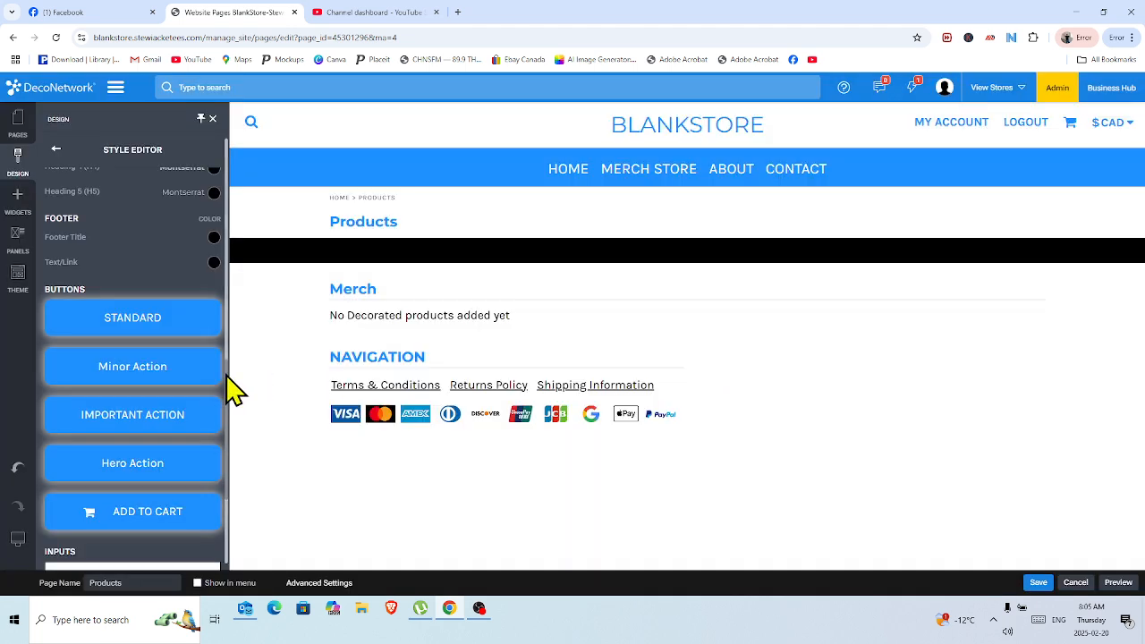
# Change the heading background color in the style editor's Designer section to DodgerBlue
pyautogui.moveTo(227, 376); pyautogui.dragTo(233, 414)
pyautogui.scroll(-2, 232, 451)
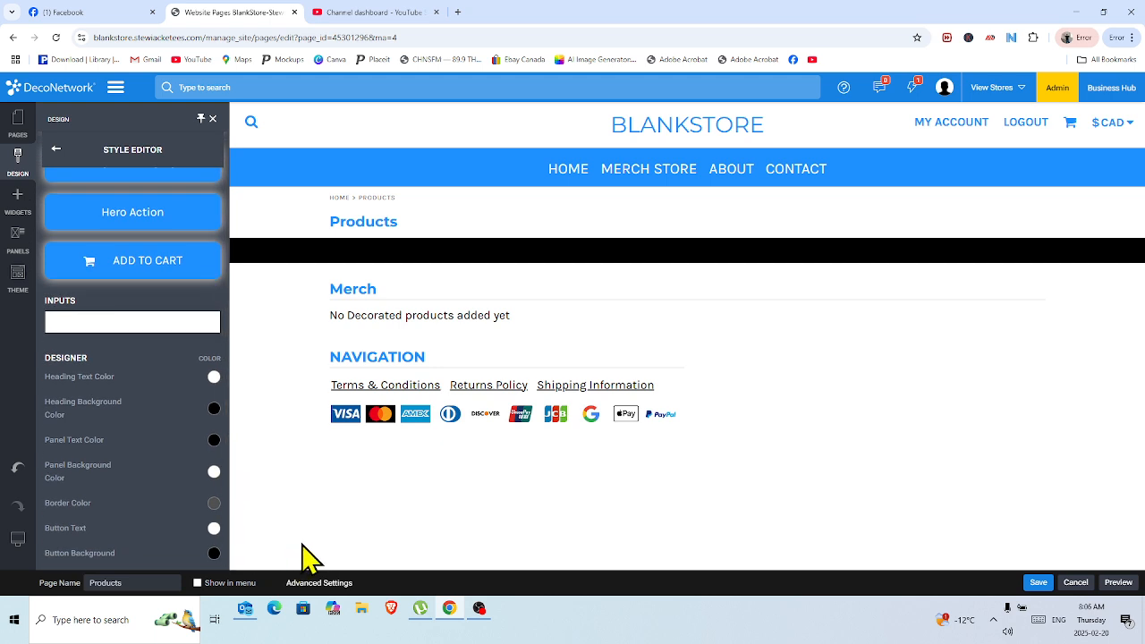
pyautogui.click(17, 159)
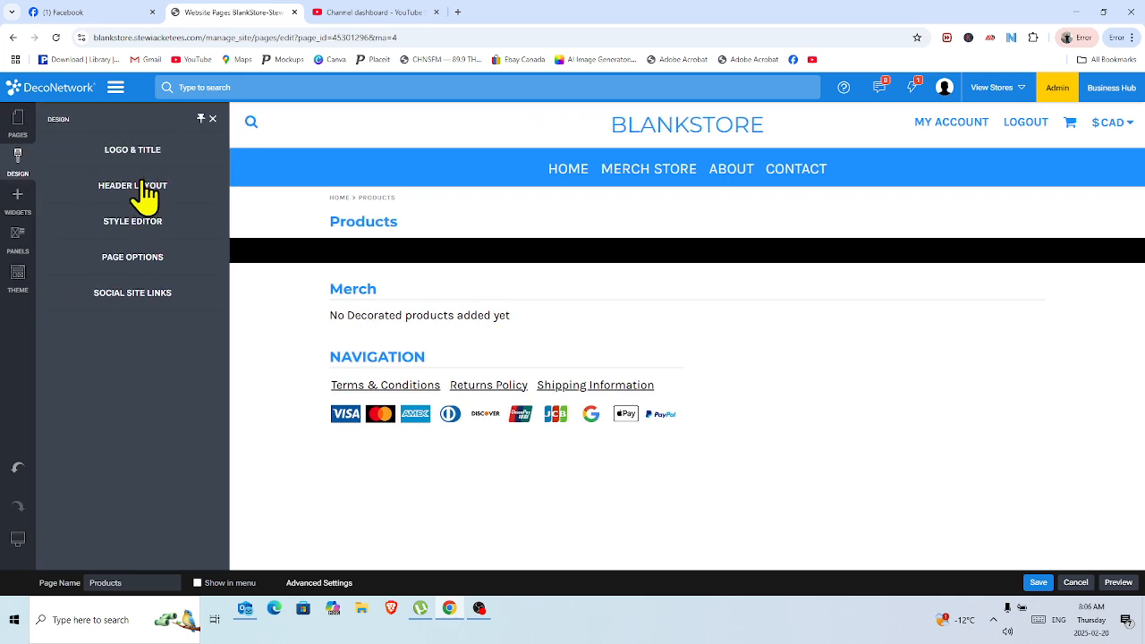
pyautogui.click(147, 223)
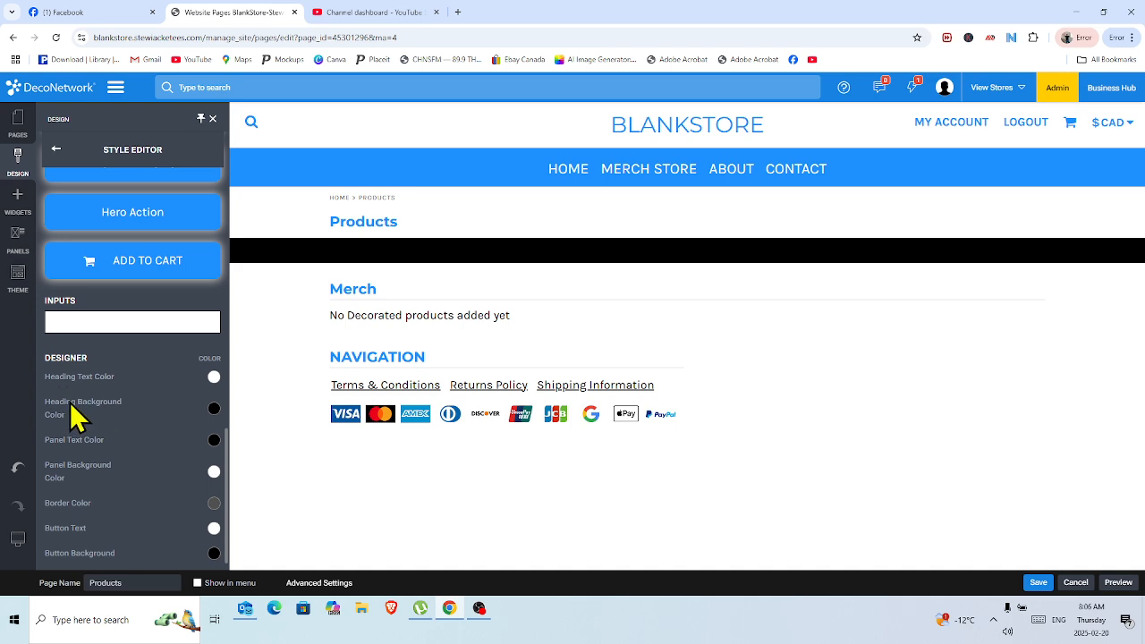
pyautogui.click(214, 408)
pyautogui.click(302, 345)
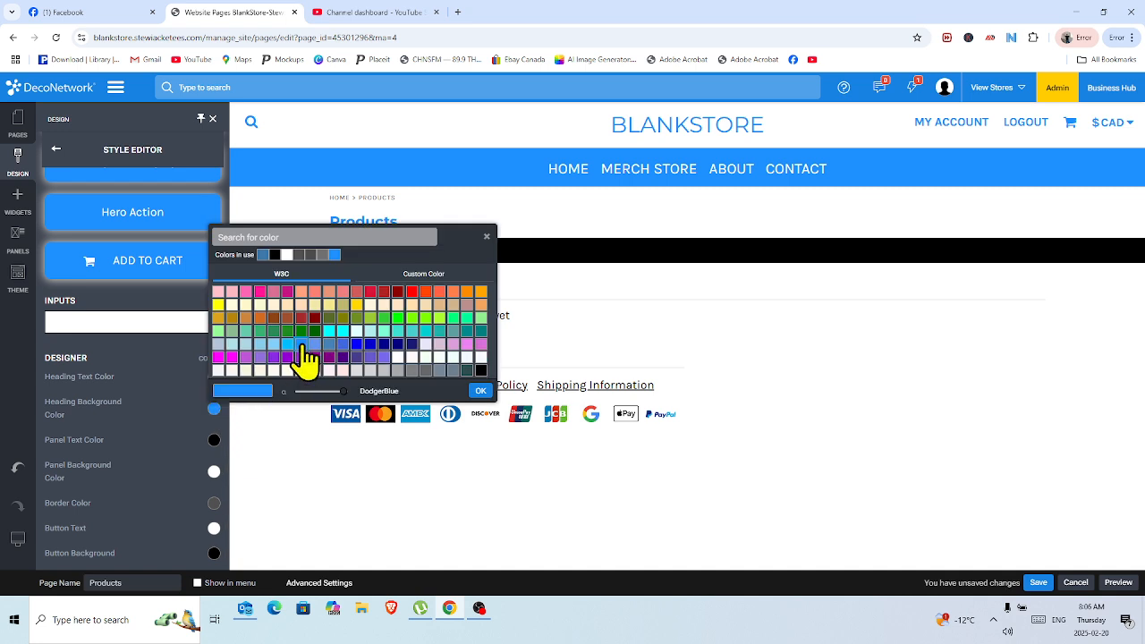
pyautogui.click(480, 391)
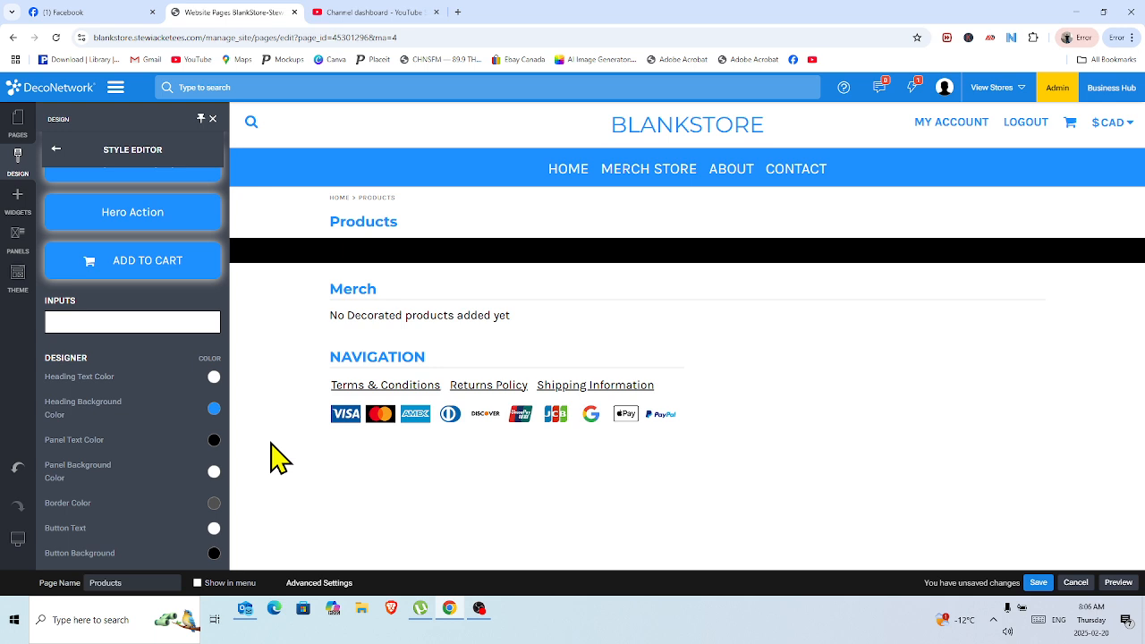
# Change the Designer section's border color to DodgerBlue from the W3C colors
pyautogui.click(215, 504)
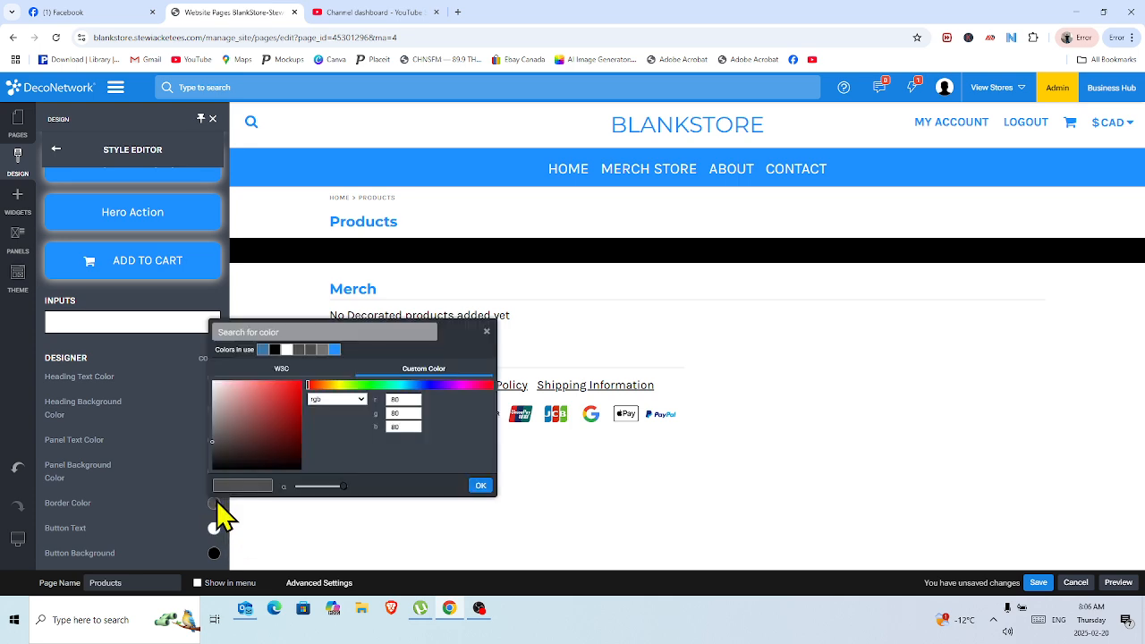
pyautogui.click(293, 370)
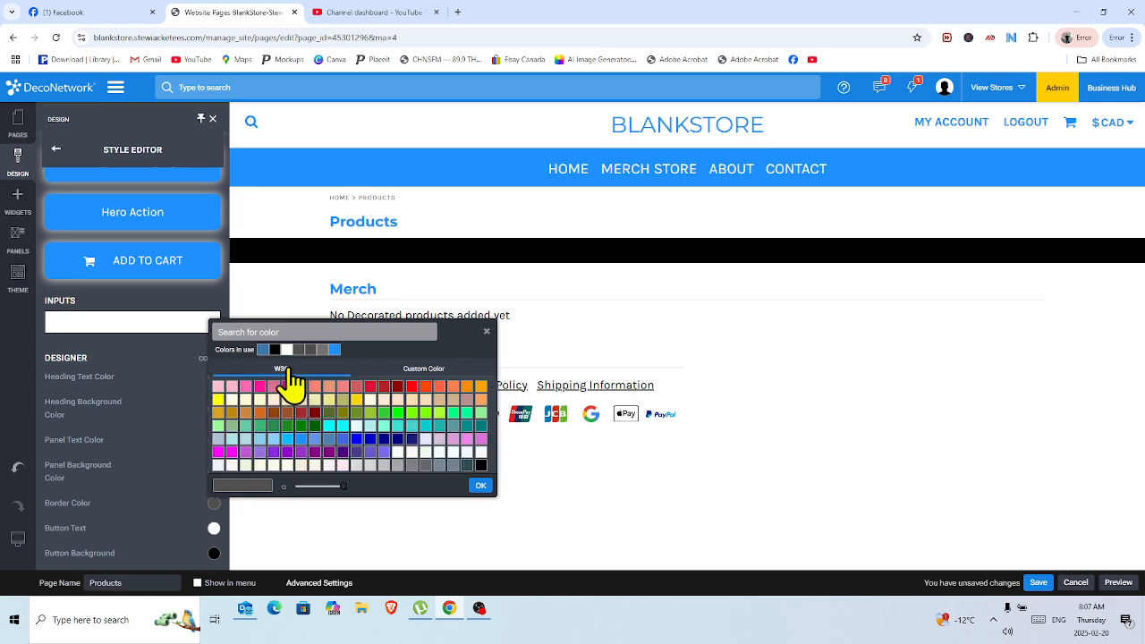
pyautogui.click(302, 439)
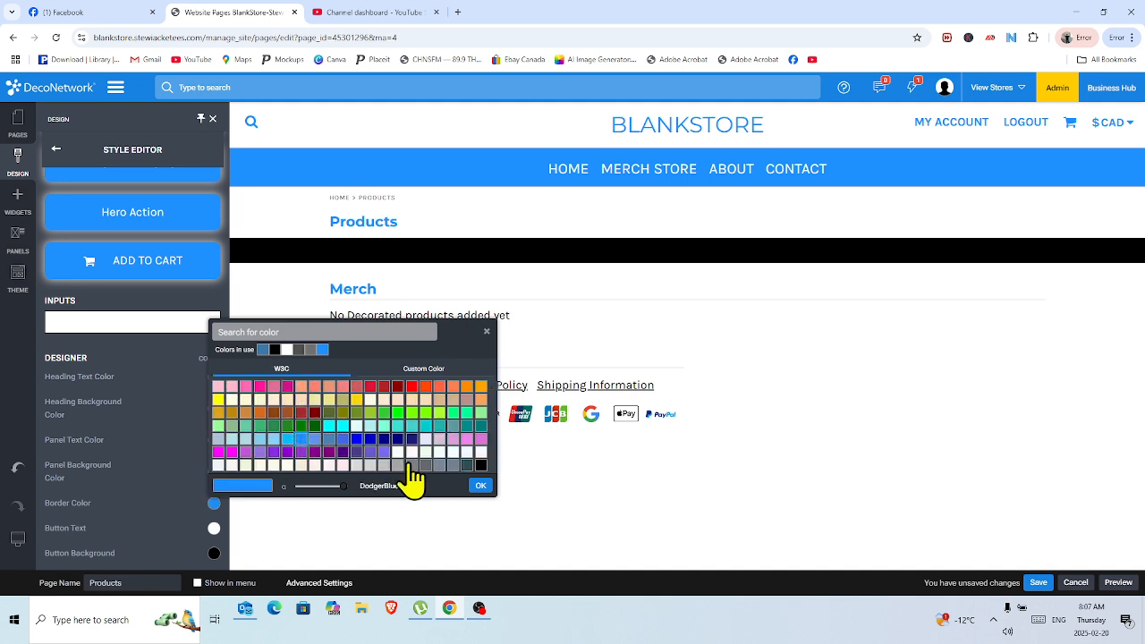
pyautogui.click(480, 486)
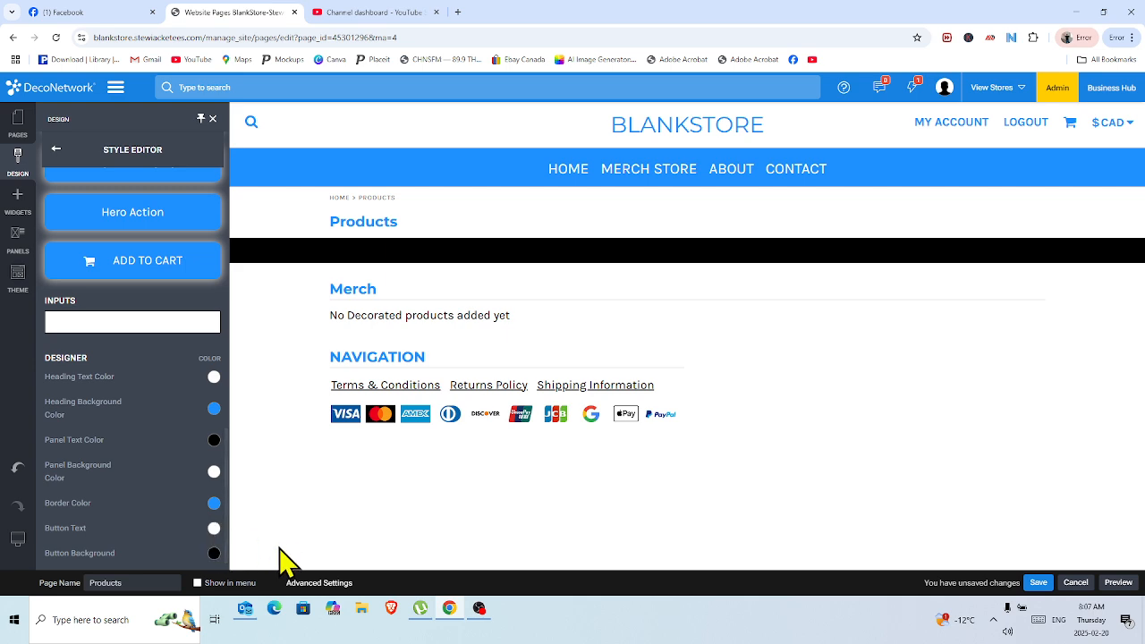
# Change the Designer section's button background color to DodgerBlue from the W3C colors
pyautogui.click(213, 554)
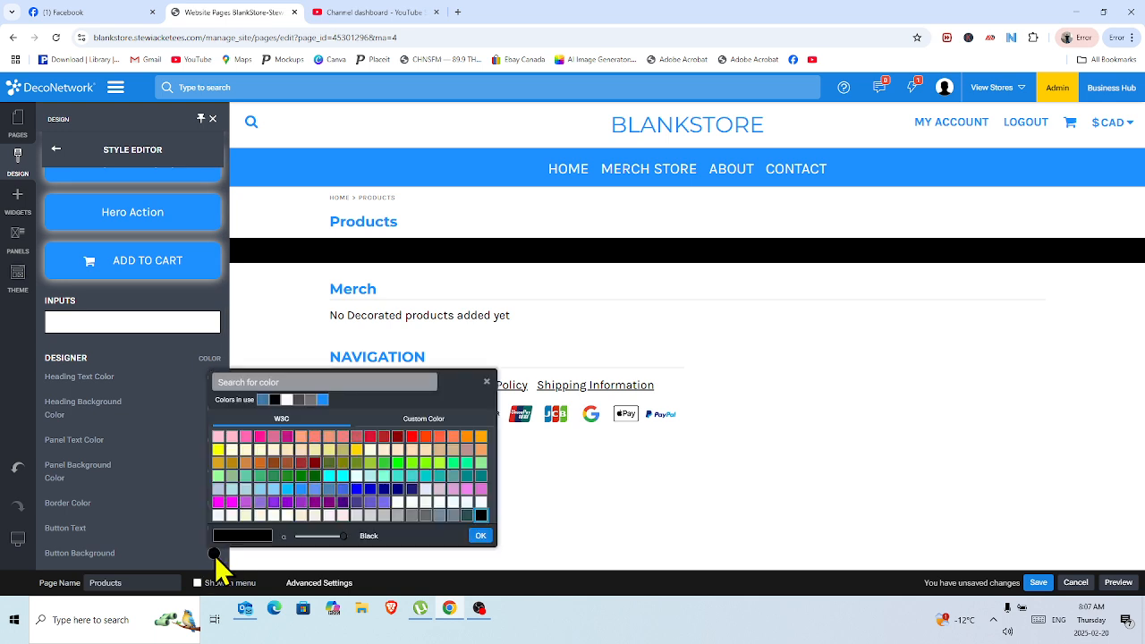
pyautogui.click(302, 490)
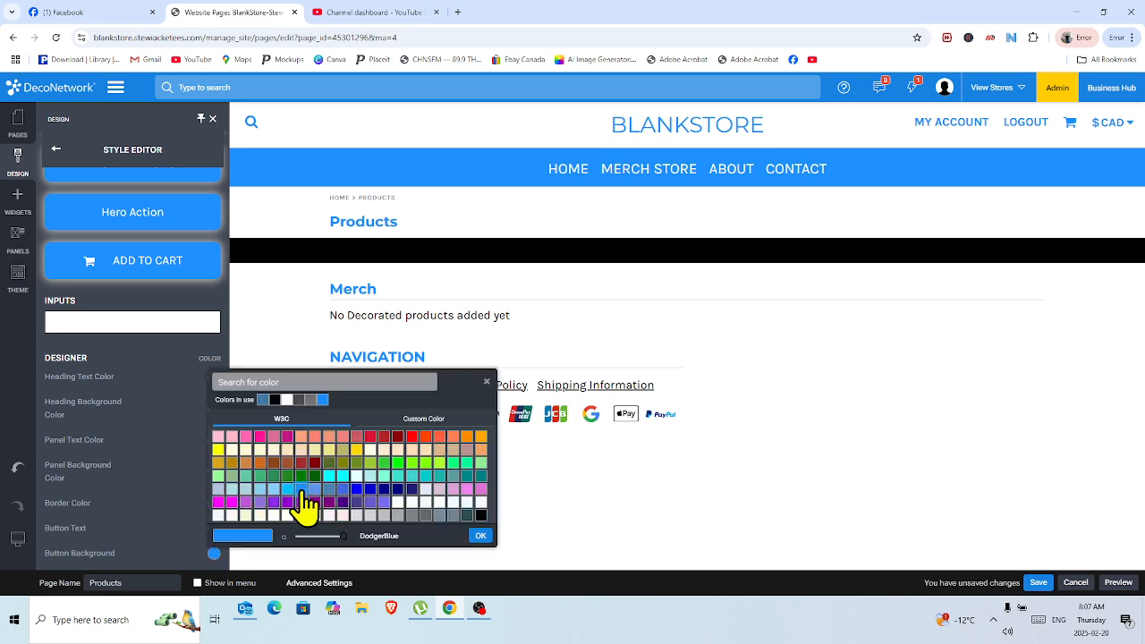
pyautogui.click(480, 535)
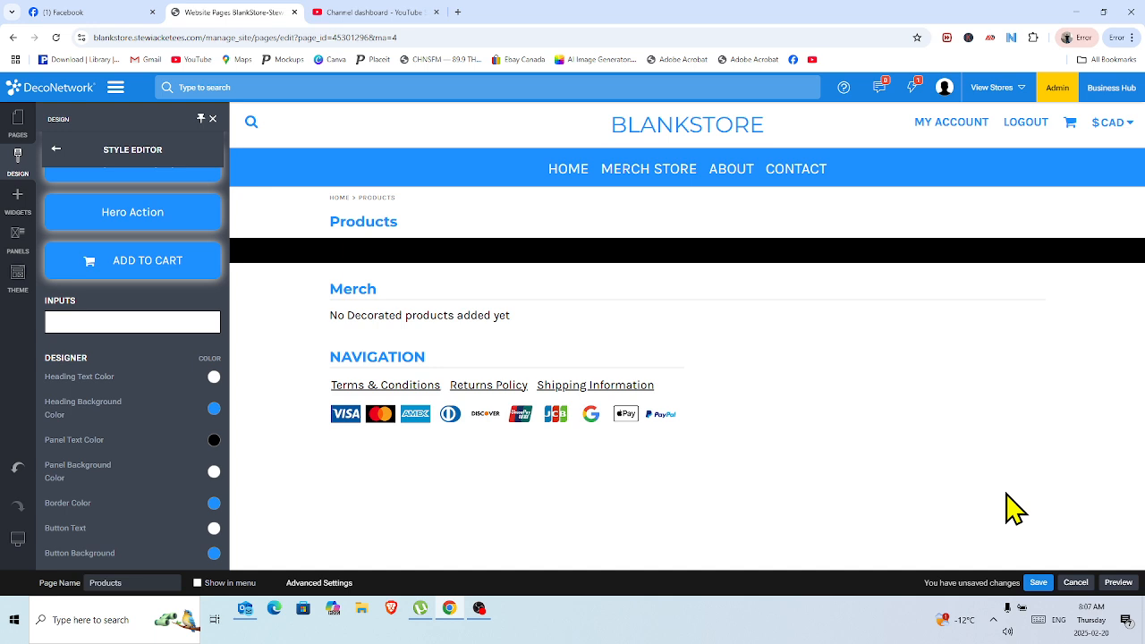
# Save the Products page and publish the website
pyautogui.click(1038, 582)
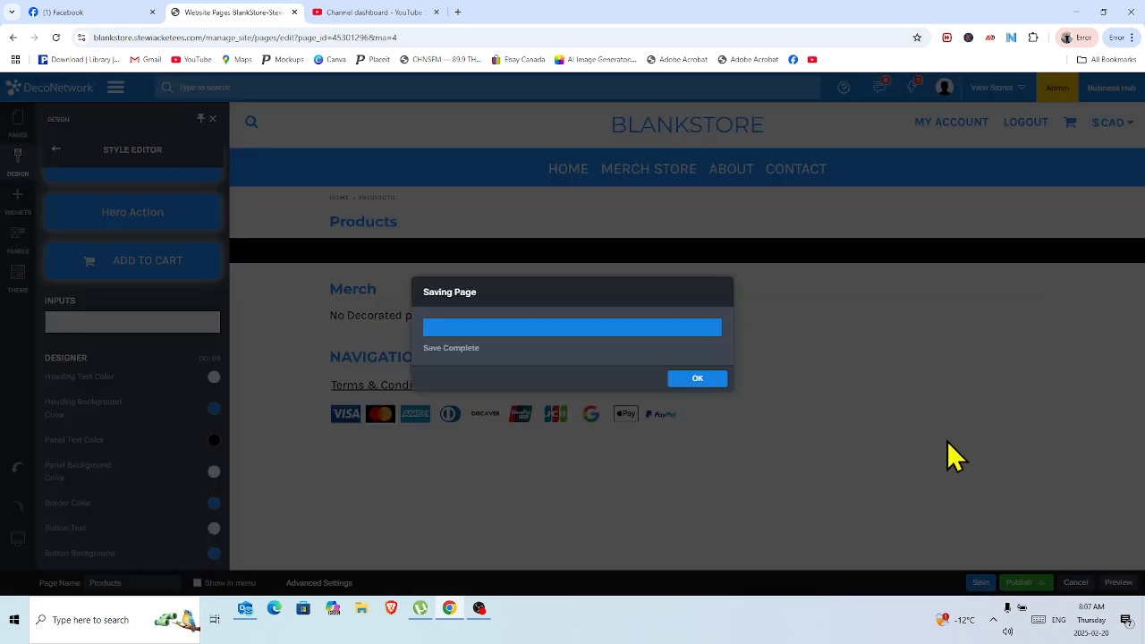
pyautogui.click(698, 380)
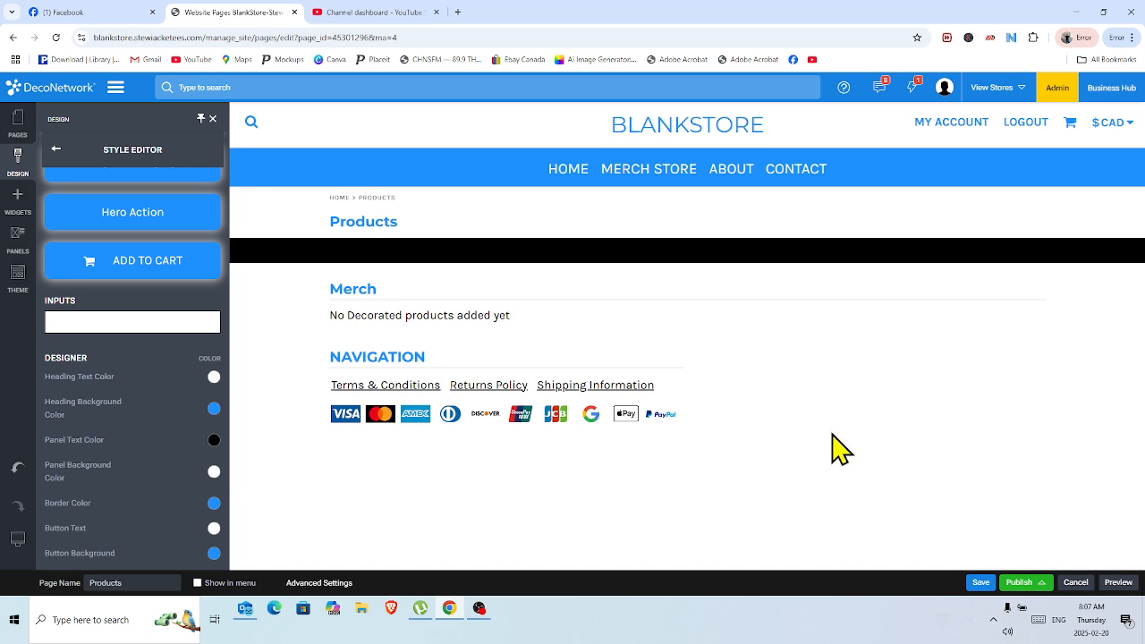
pyautogui.click(1018, 582)
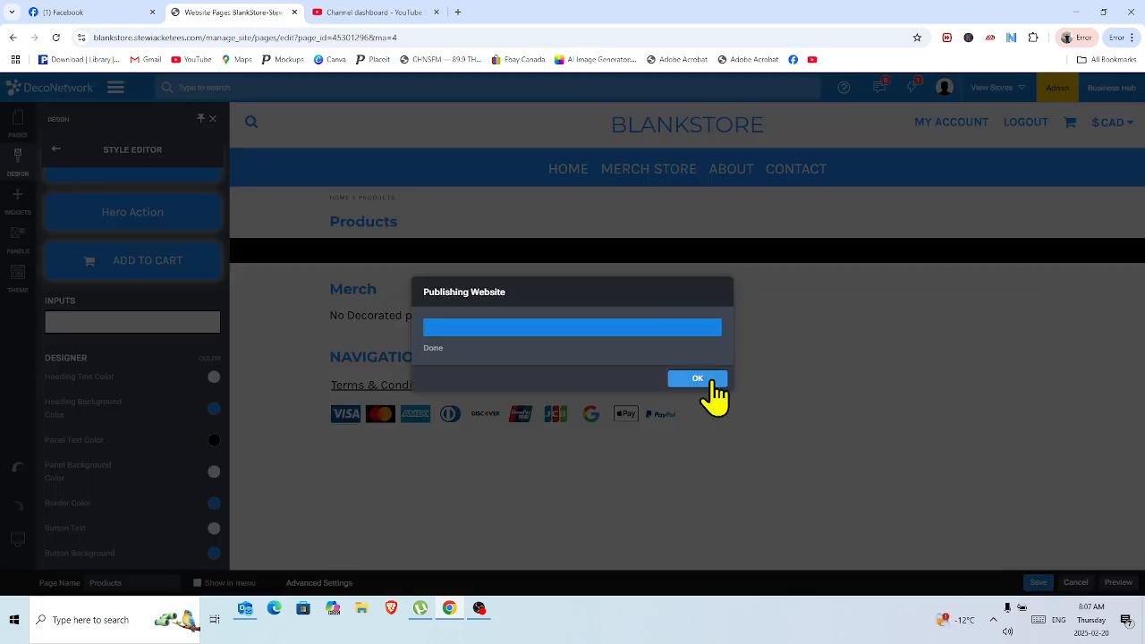
pyautogui.click(705, 381)
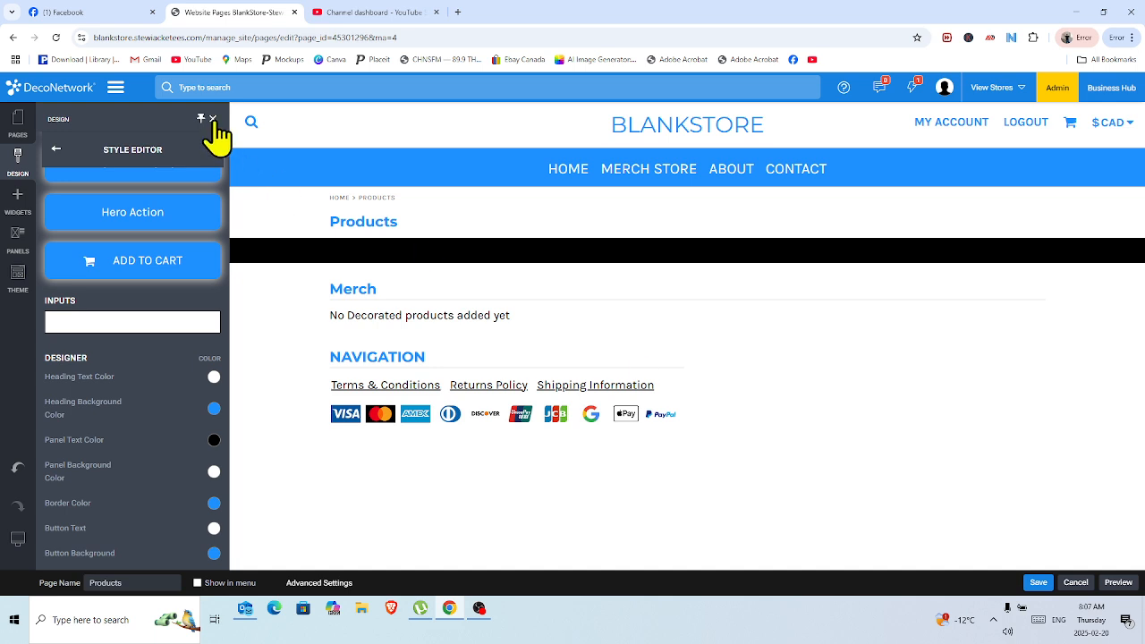
# Open the About page for editing and examine its layout from header to footer in the phone view
pyautogui.click(17, 120)
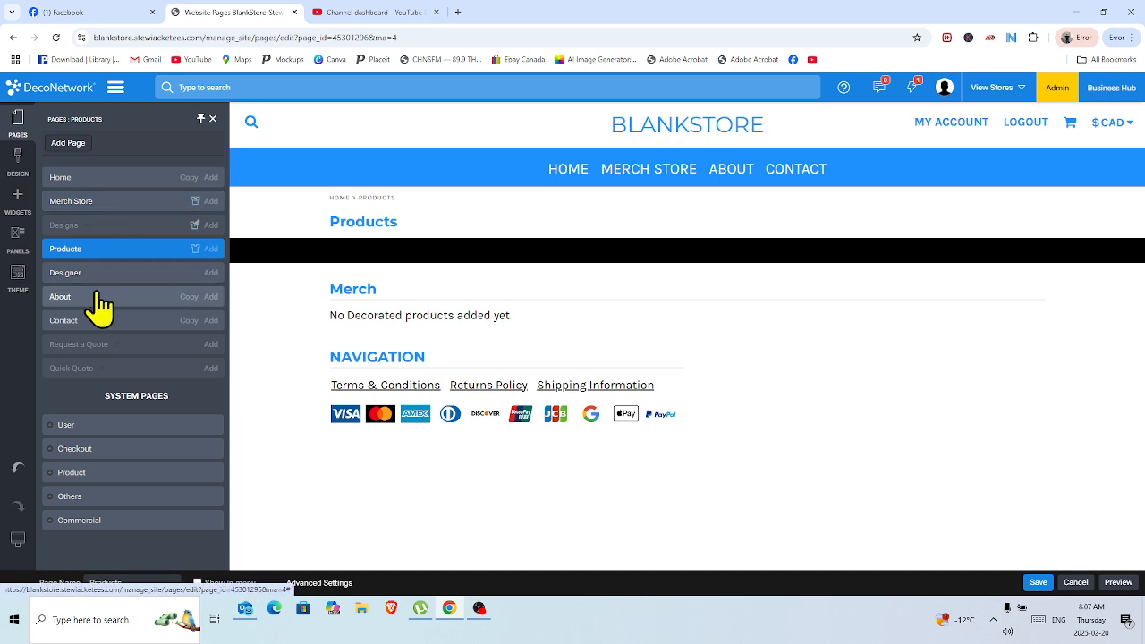
pyautogui.click(78, 304)
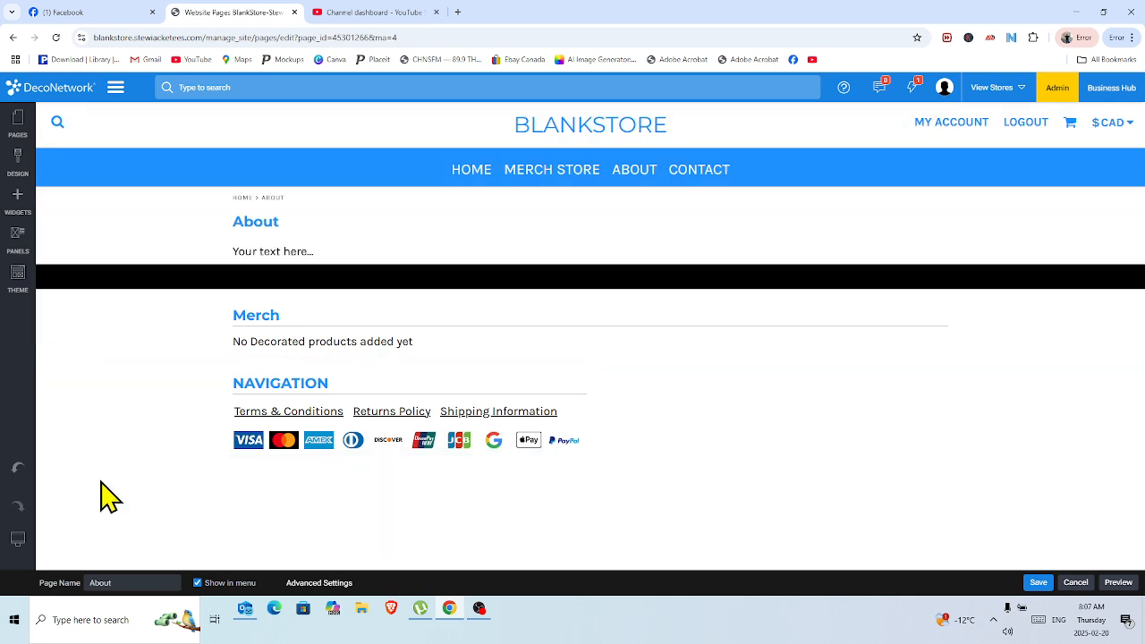
pyautogui.moveTo(27, 561)
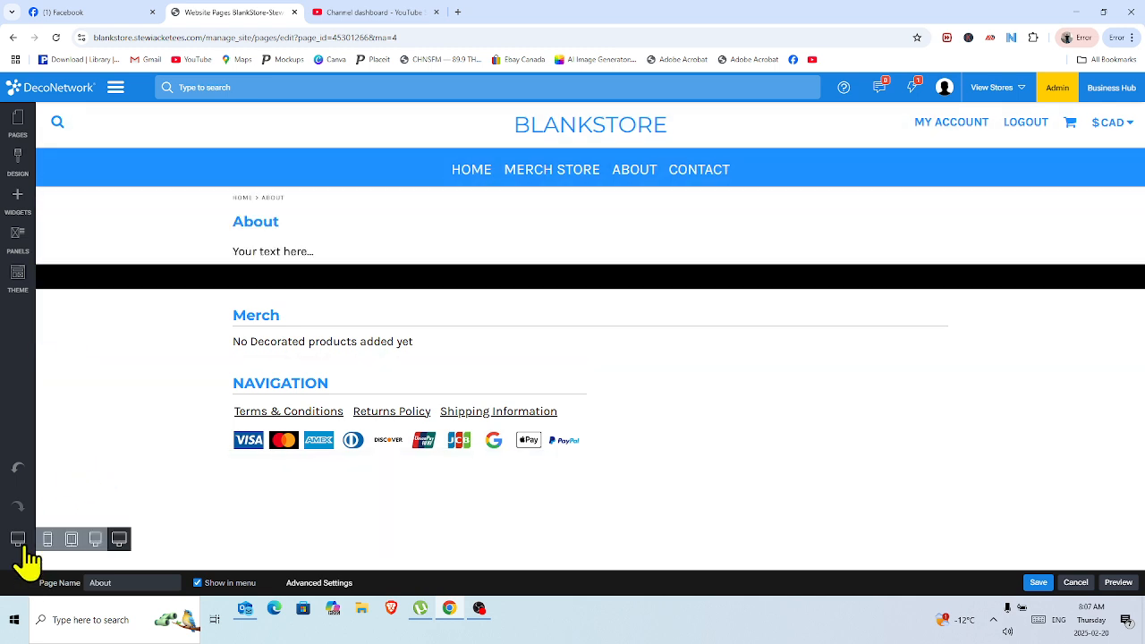
pyautogui.click(47, 541)
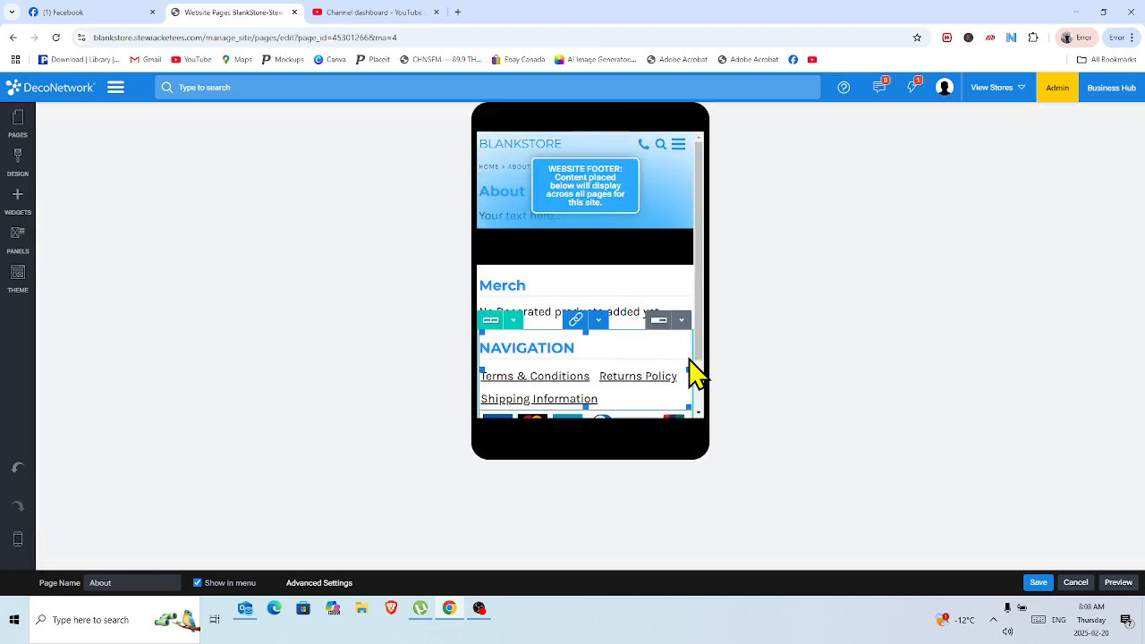
pyautogui.moveTo(703, 218); pyautogui.dragTo(705, 143)
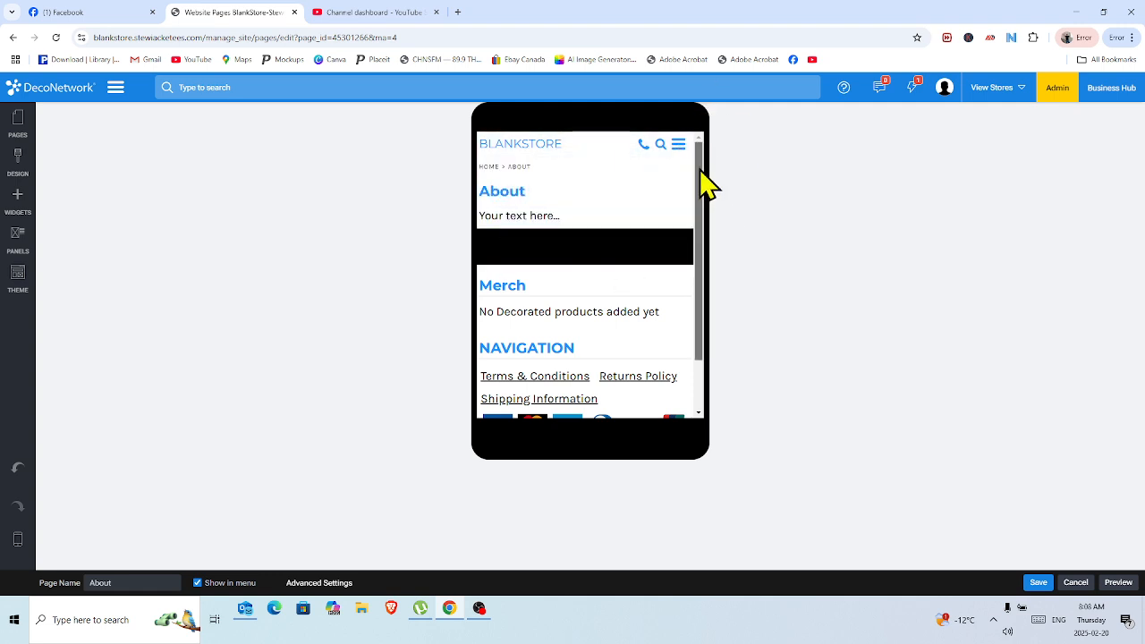
pyautogui.moveTo(698, 168); pyautogui.dragTo(693, 125)
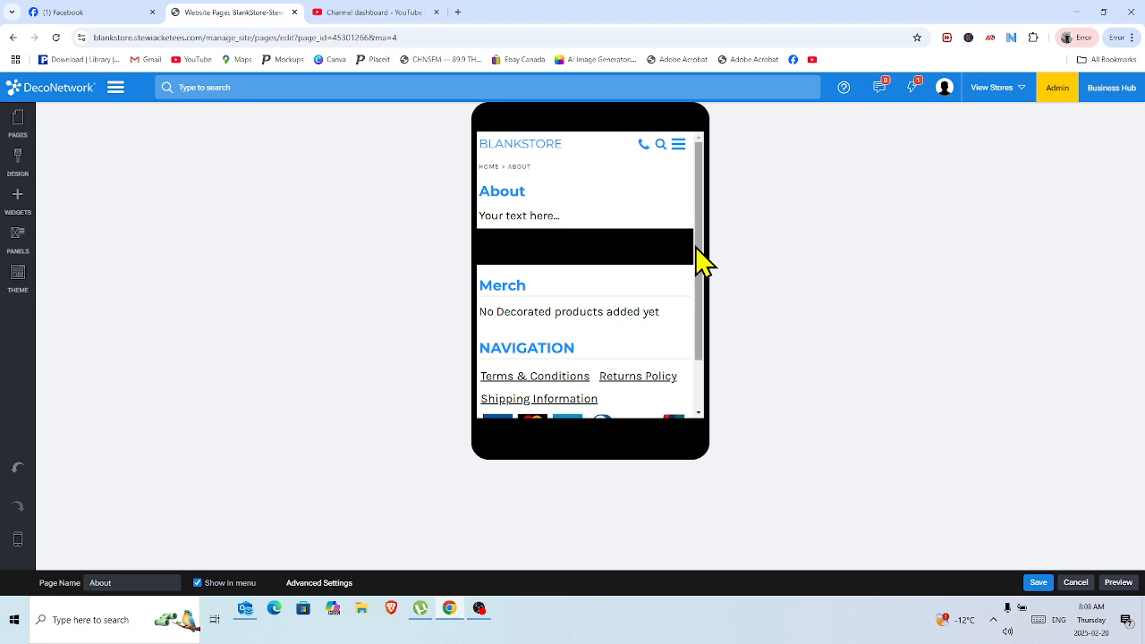
pyautogui.moveTo(703, 261); pyautogui.dragTo(708, 308)
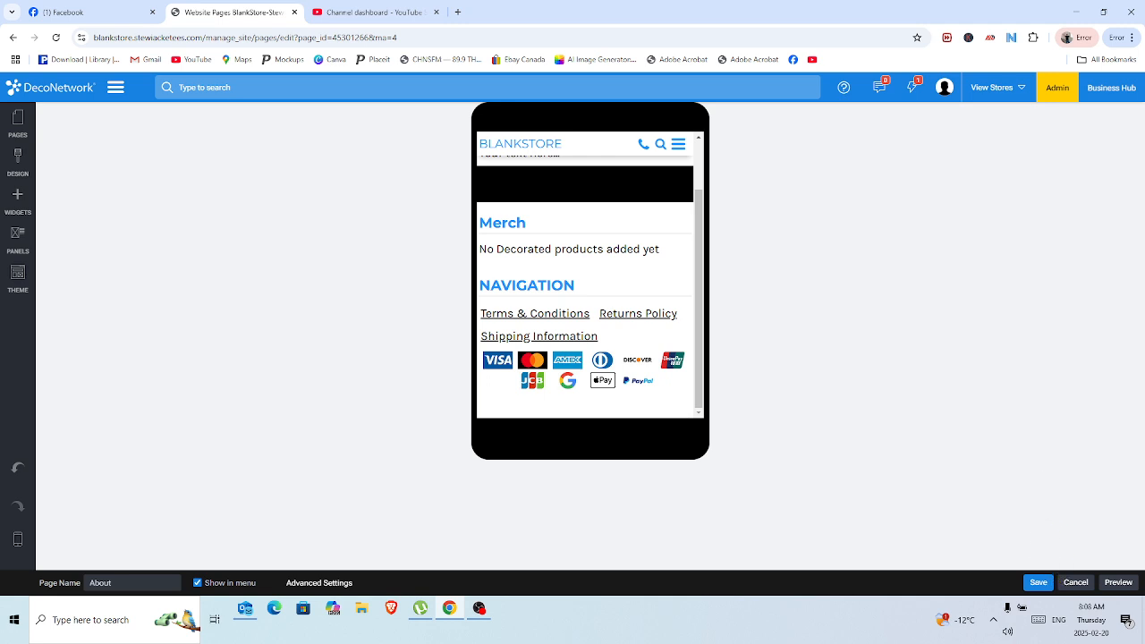
pyautogui.click(481, 612)
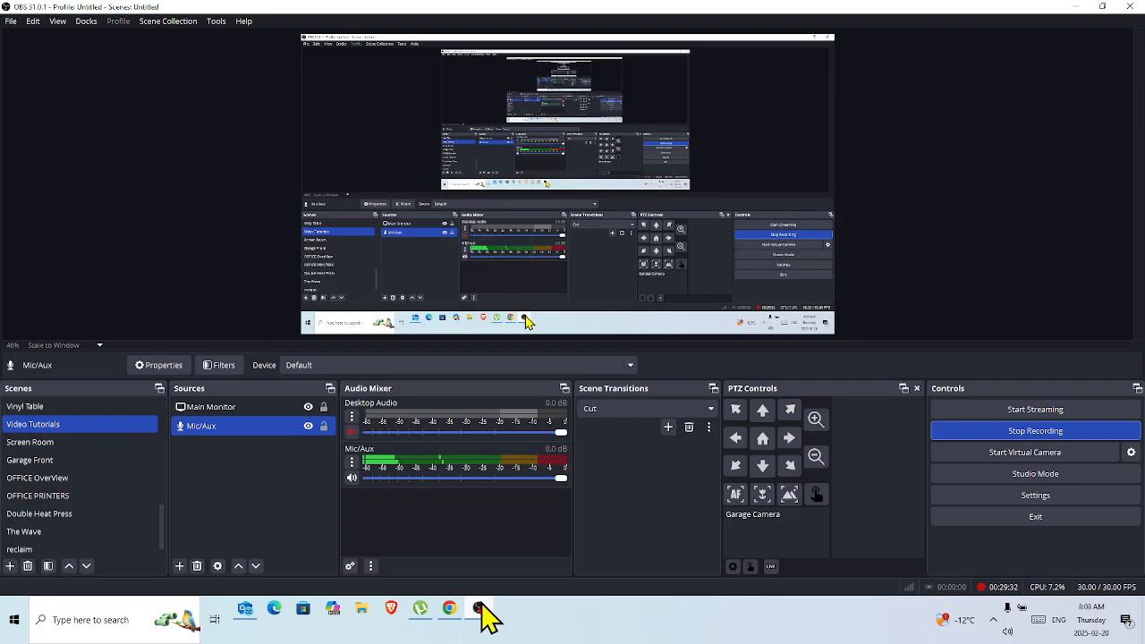